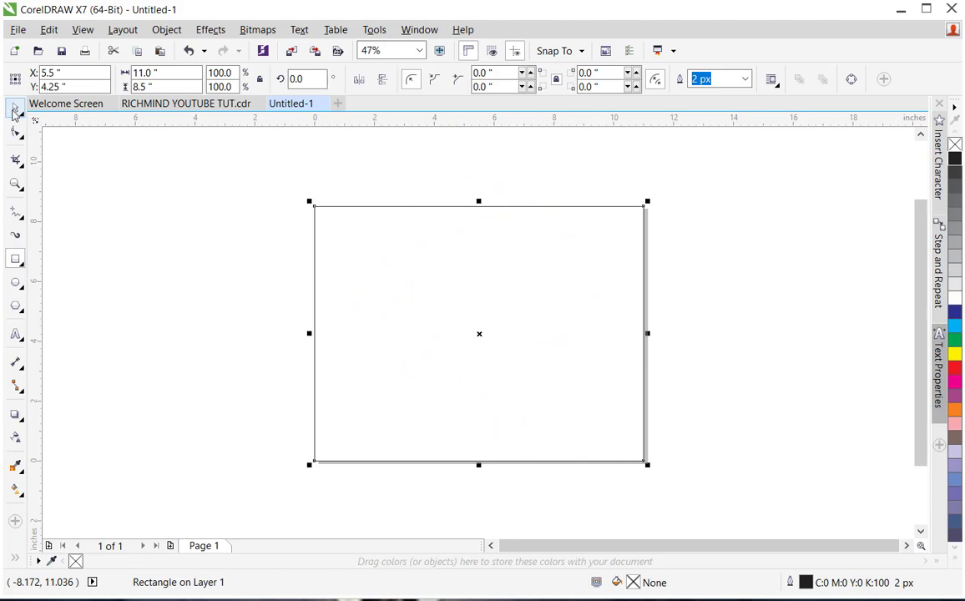
# Step: Delete the page-sized rectangle so the letter page is empty
pyautogui.click(15, 186)
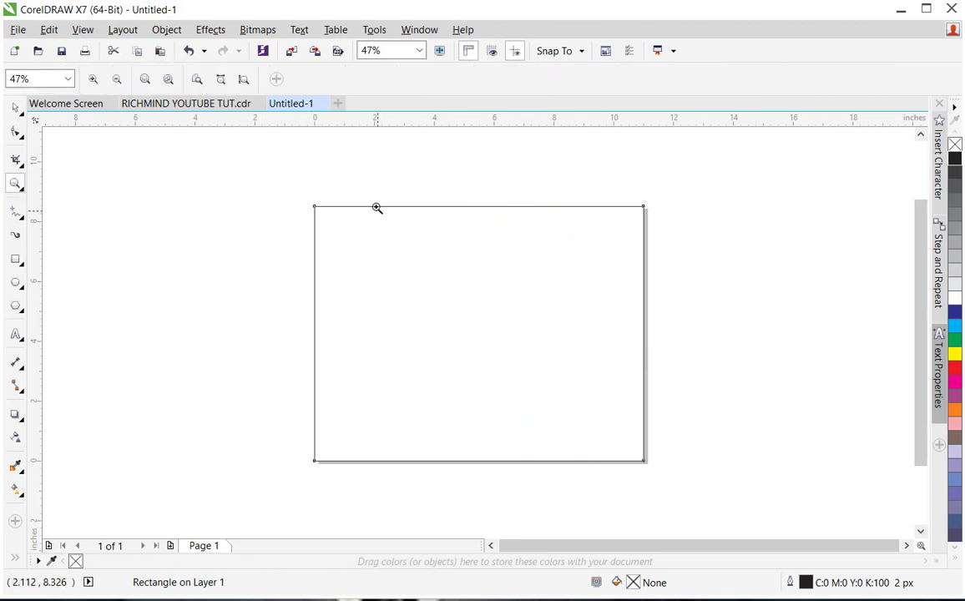
pyautogui.moveTo(312, 157); pyautogui.dragTo(728, 499)
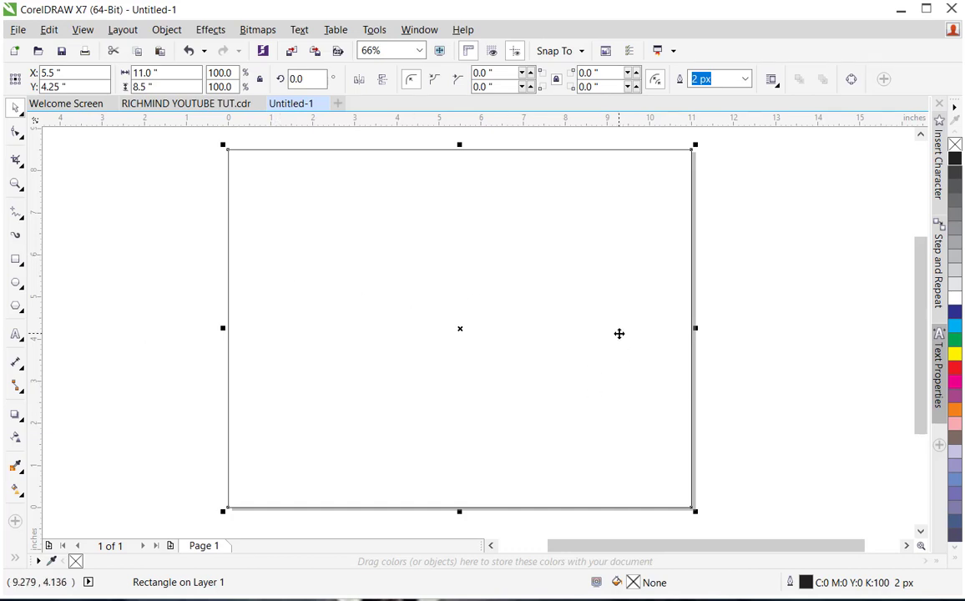
pyautogui.click(642, 325)
pyautogui.press('Delete')
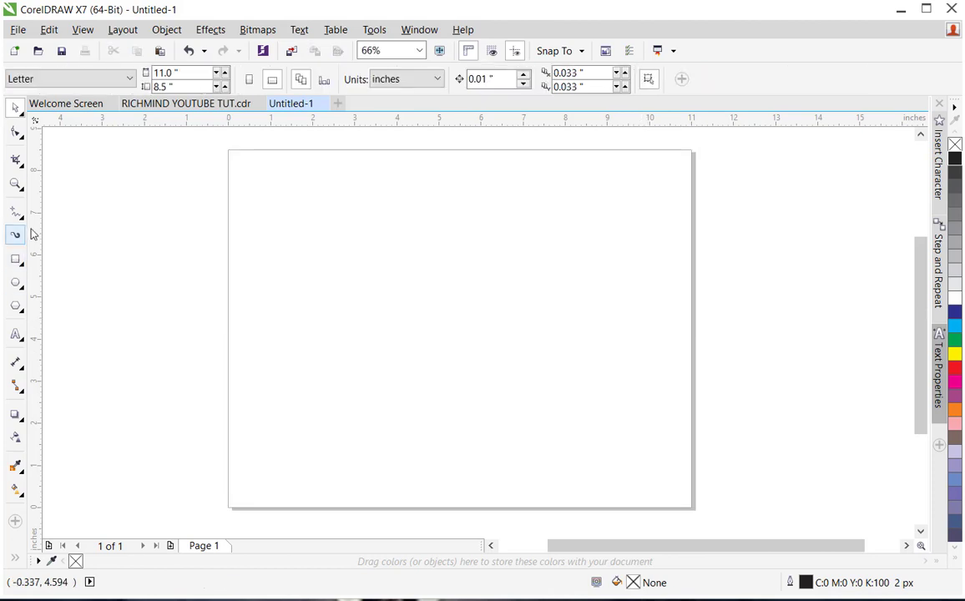
# Step: Draw a square about 7.8 inches on each side and center it on the page
pyautogui.click(16, 260)
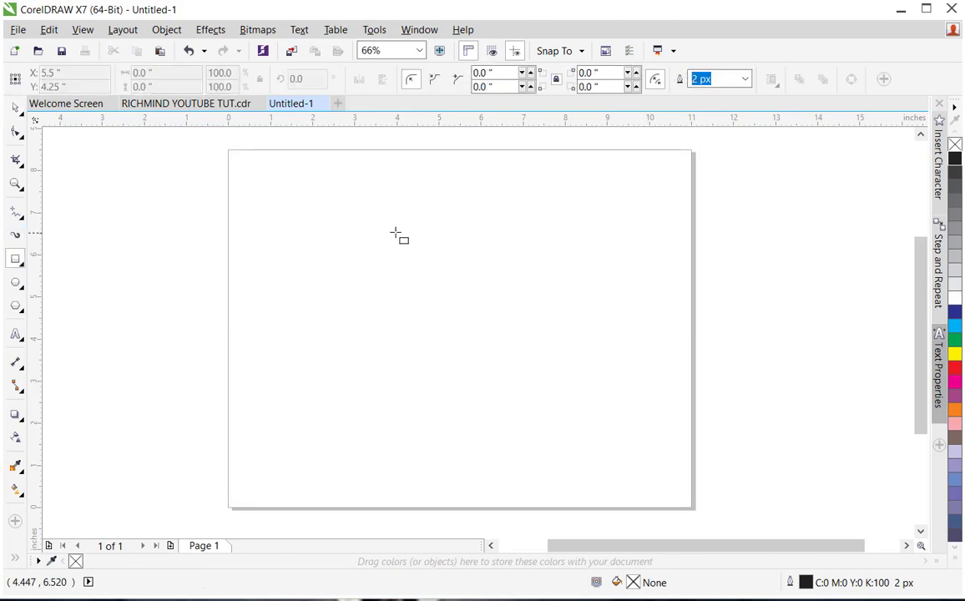
pyautogui.moveTo(279, 167); pyautogui.dragTo(608, 365)
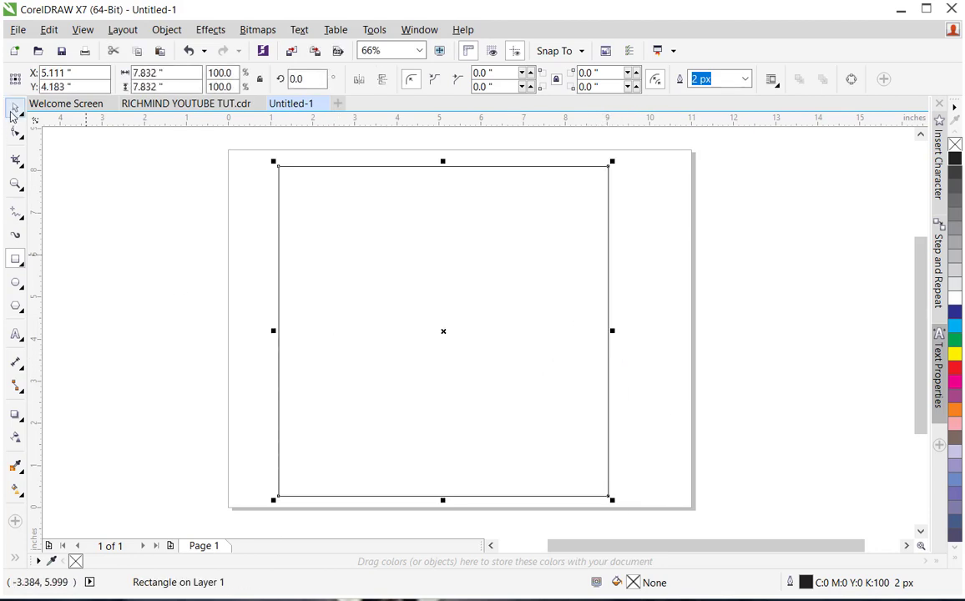
pyautogui.press('p')
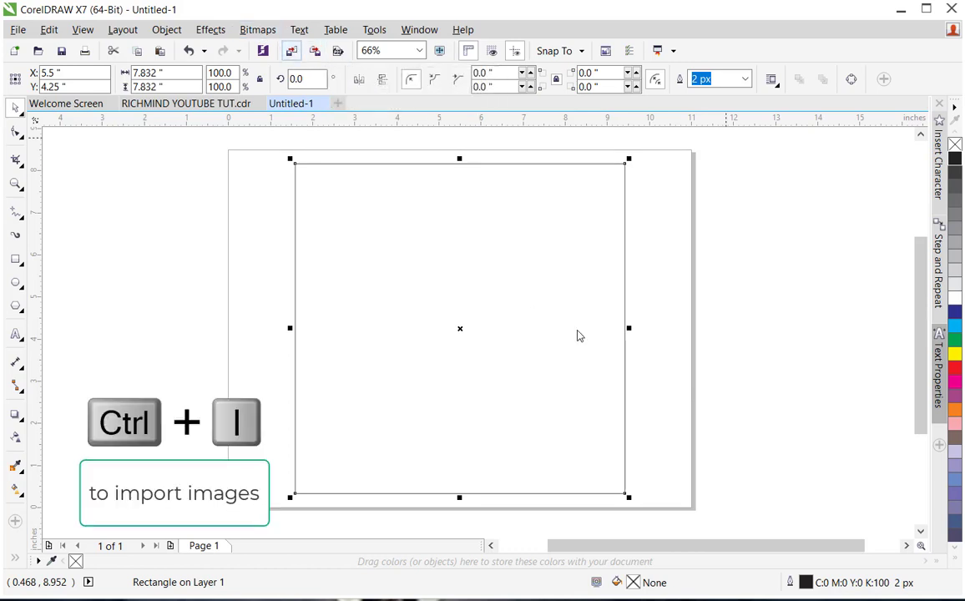
# Step: Import all eight images from the flyer tut folder and place them at reduced size on both sides of the square
pyautogui.hotkey('ctrl', 'i')
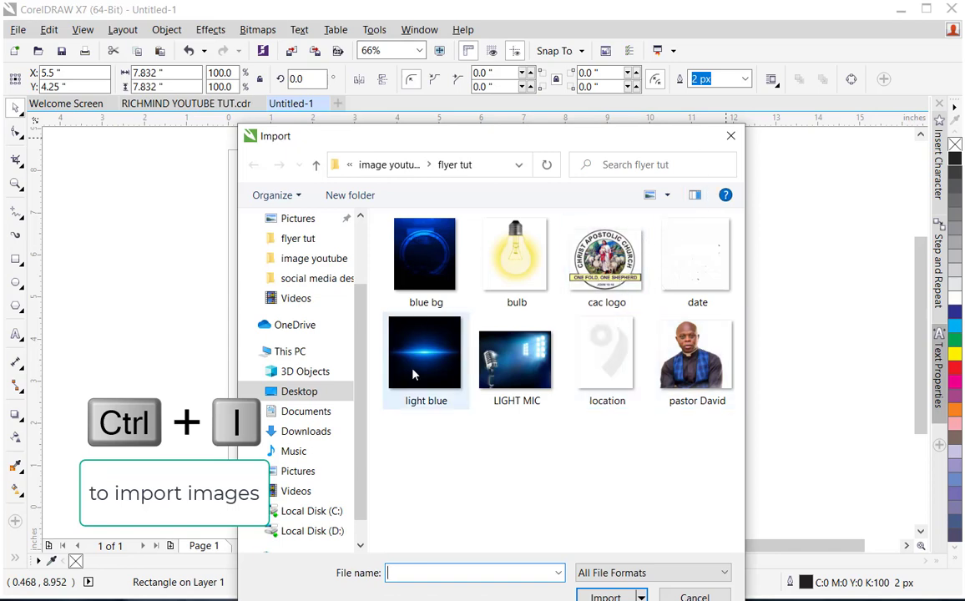
pyautogui.hotkey('ctrl', 'a')
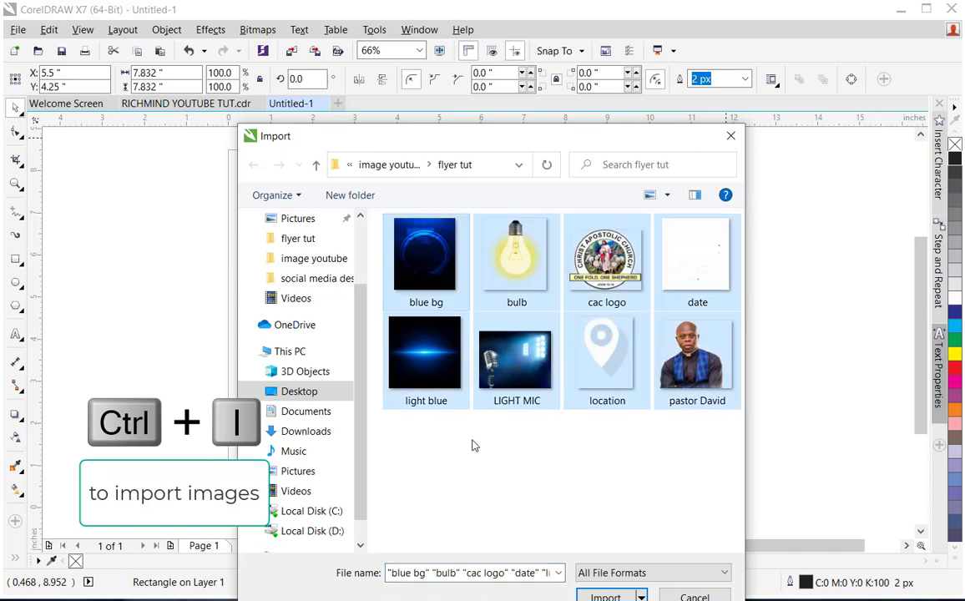
pyautogui.press('Return')
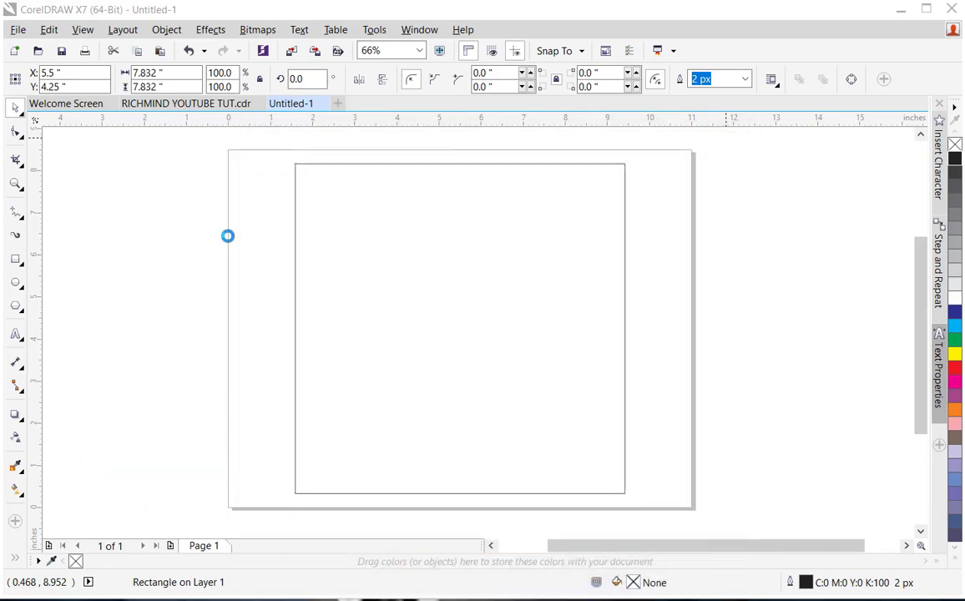
pyautogui.moveTo(110, 163); pyautogui.dragTo(211, 276)
pyautogui.moveTo(114, 291); pyautogui.dragTo(204, 385)
pyautogui.moveTo(126, 394); pyautogui.dragTo(199, 457)
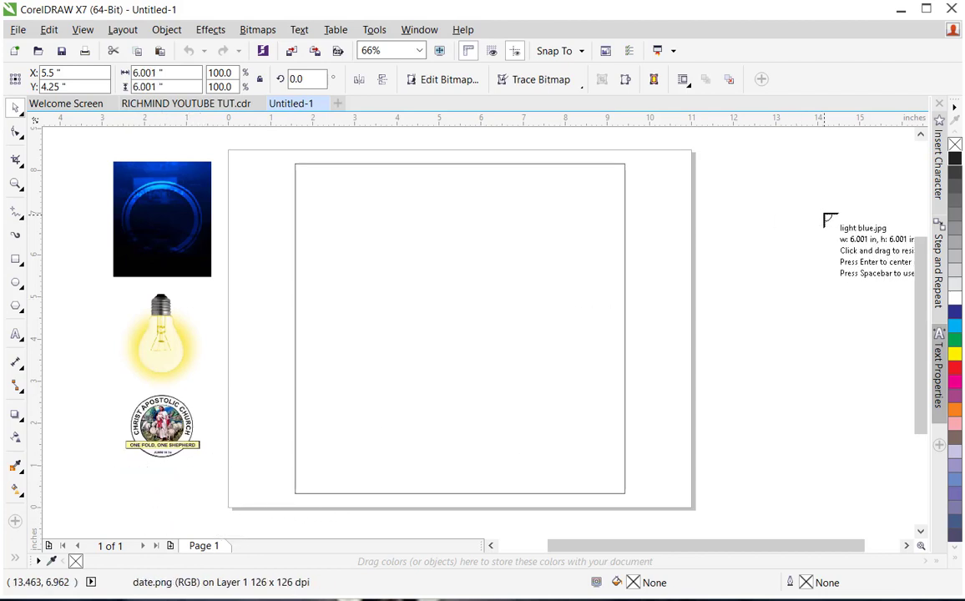
pyautogui.moveTo(656, 178); pyautogui.dragTo(701, 408)
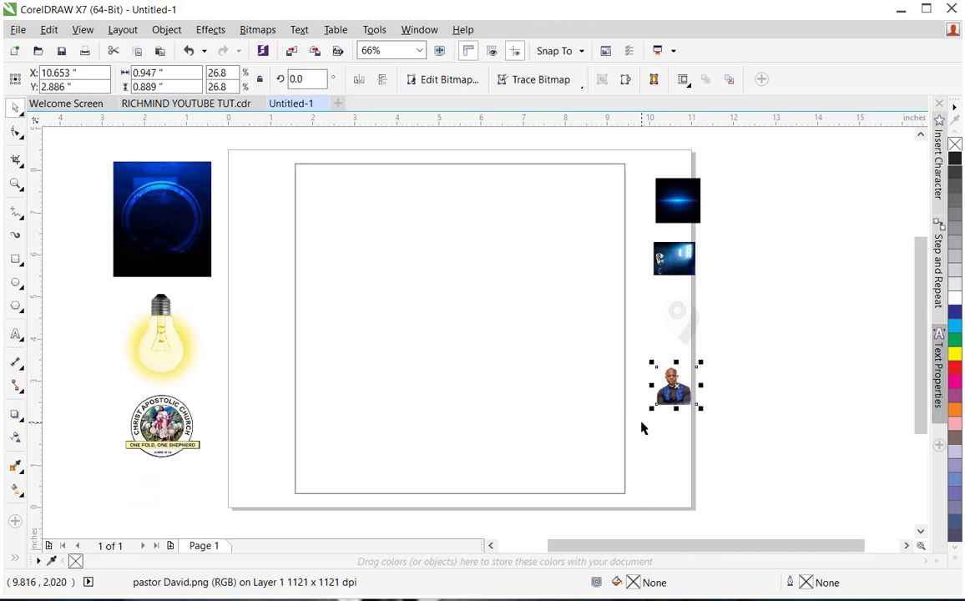
# Step: Fill the square with solid blue, C100 M100 Y0 K0
pyautogui.rightClick(558, 315)
pyautogui.click(415, 224)
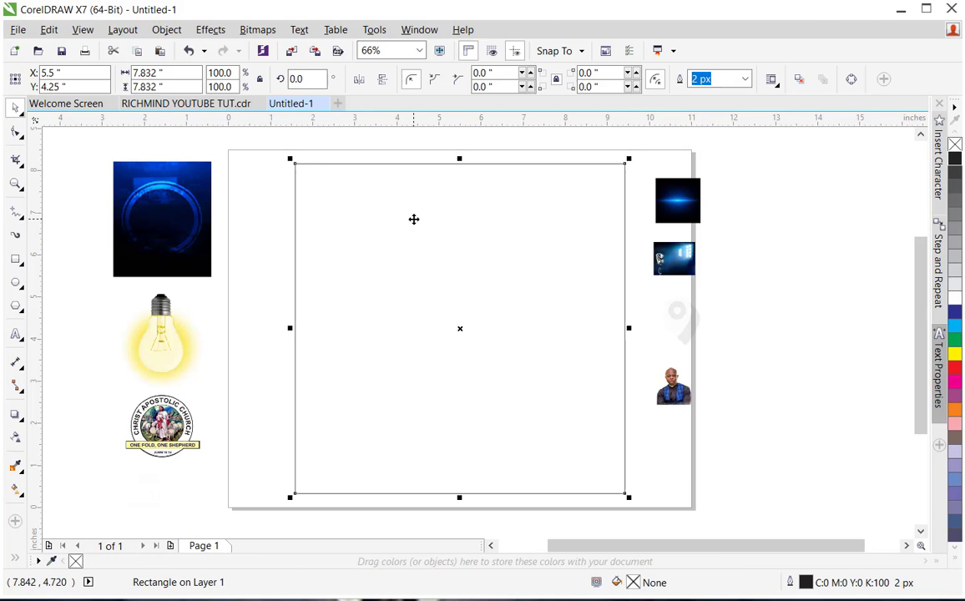
pyautogui.click(953, 314)
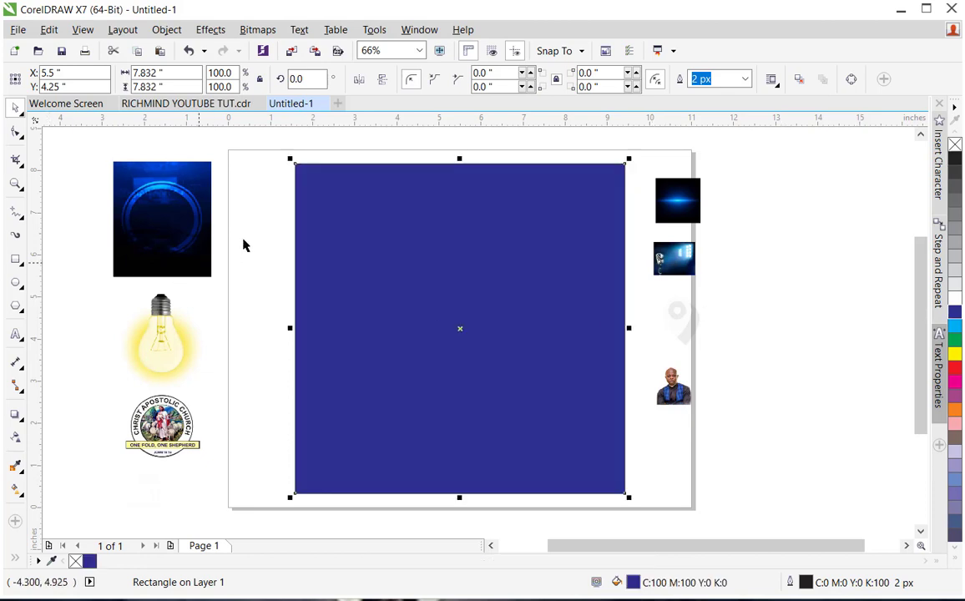
# Step: Place the blue bg image over the square's upper-left area and enlarge it to about 6.1 by 7.2 inches
pyautogui.click(140, 190)
pyautogui.moveTo(174, 195); pyautogui.dragTo(355, 197)
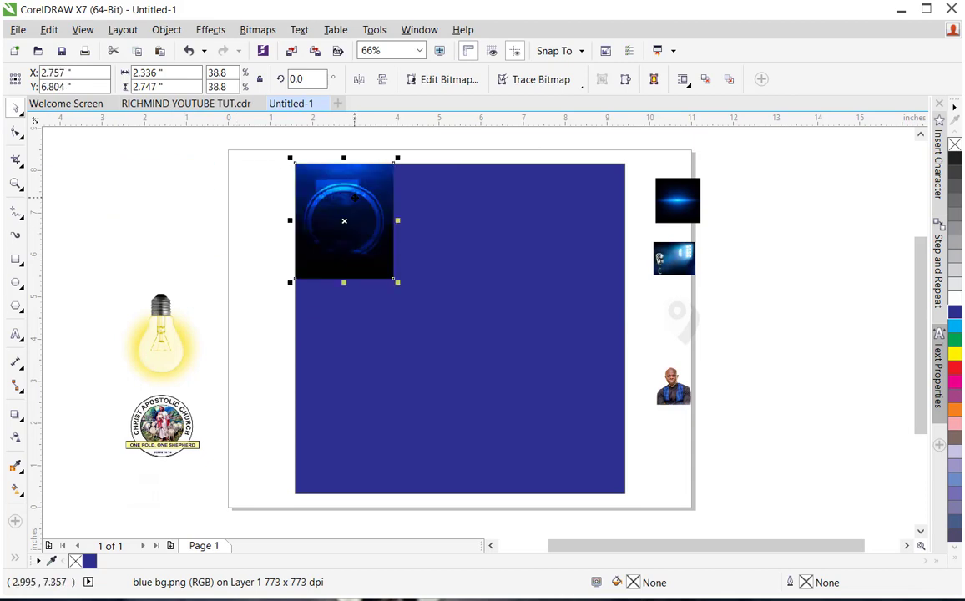
pyautogui.moveTo(398, 283); pyautogui.dragTo(646, 465)
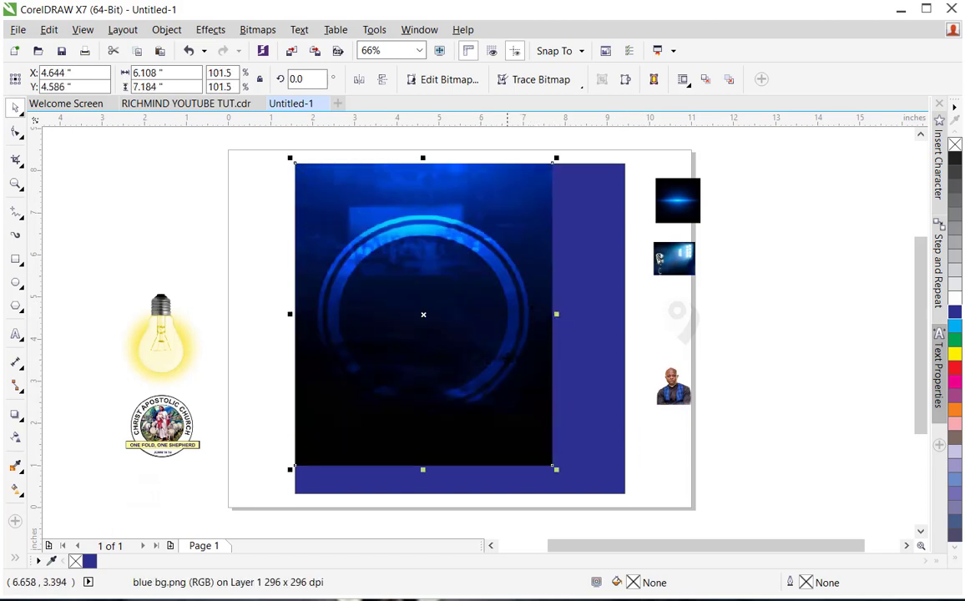
pyautogui.moveTo(506, 356); pyautogui.dragTo(455, 336)
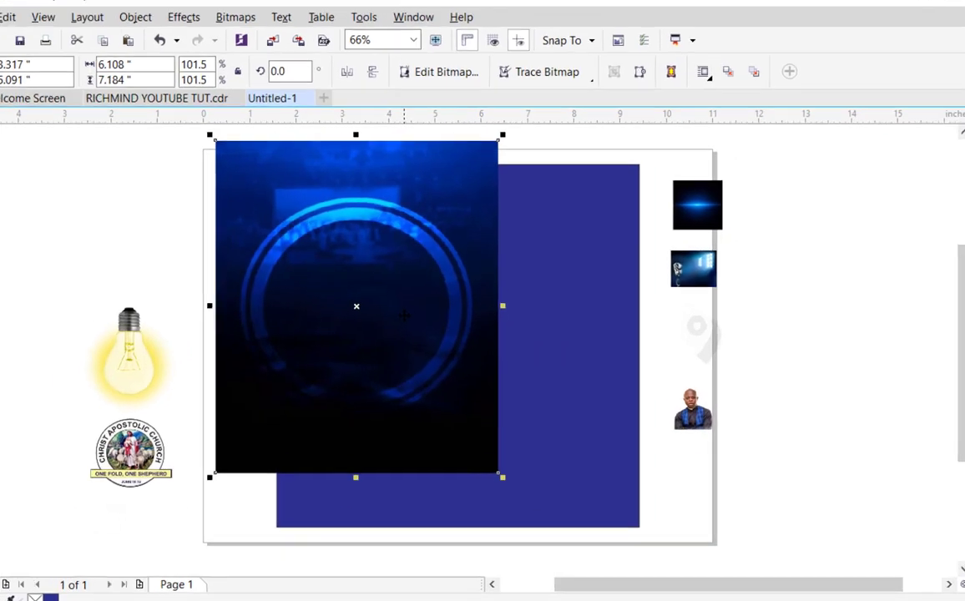
# Step: PowerClip the blue bg image inside the blue square and align it with the square's upper-left corner
pyautogui.rightClick(406, 315)
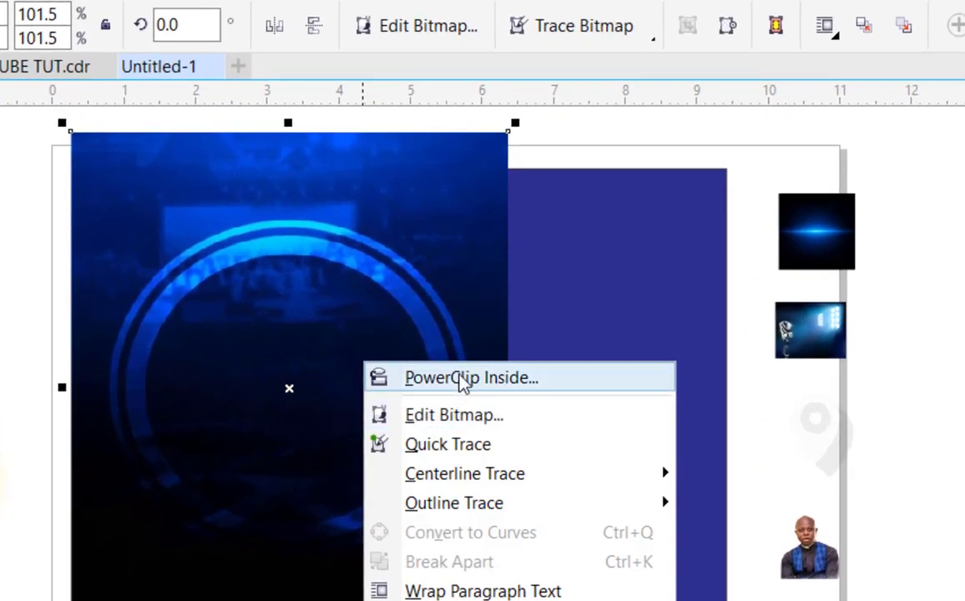
pyautogui.click(463, 379)
pyautogui.click(598, 387)
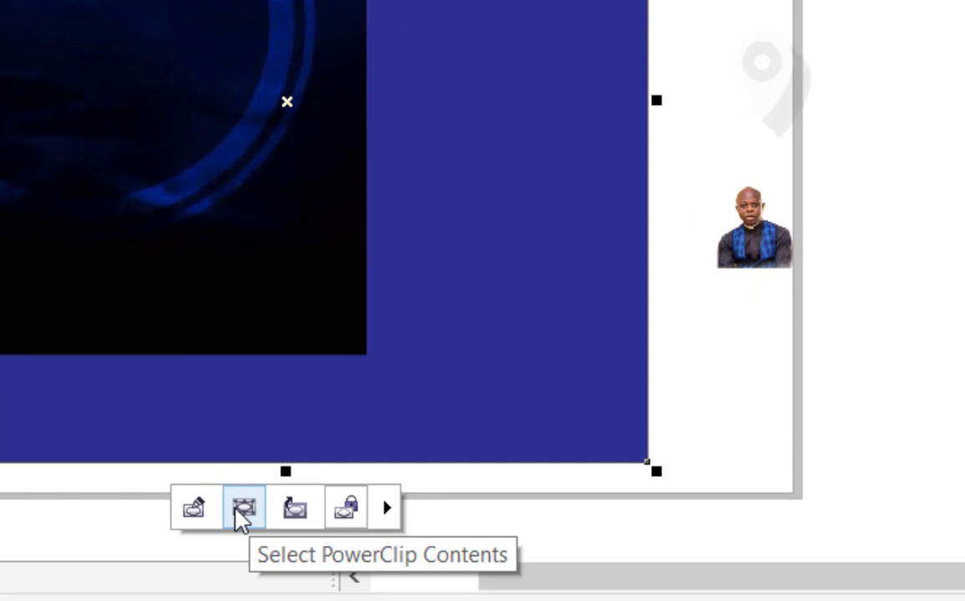
pyautogui.click(185, 511)
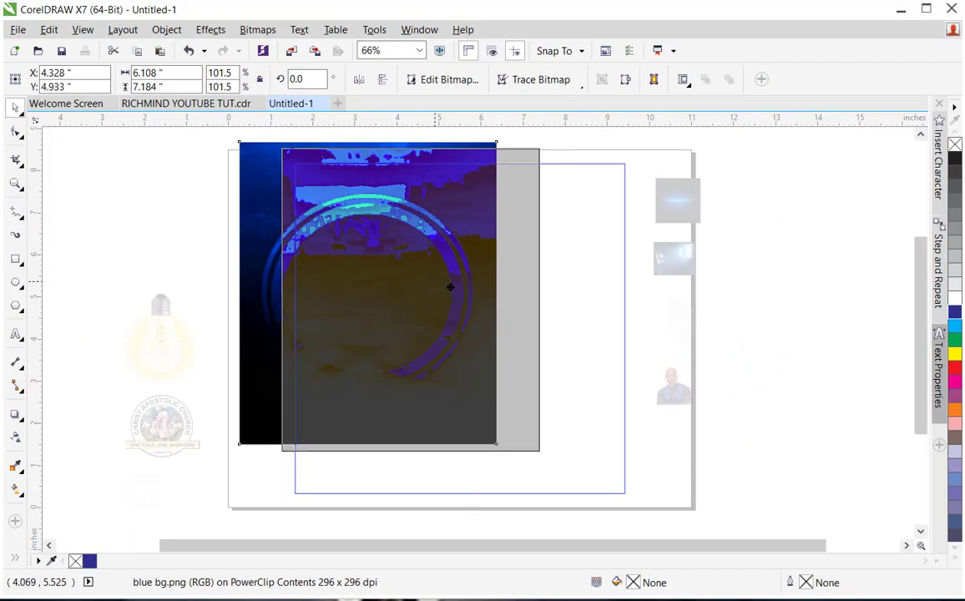
pyautogui.moveTo(450, 287); pyautogui.dragTo(449, 301)
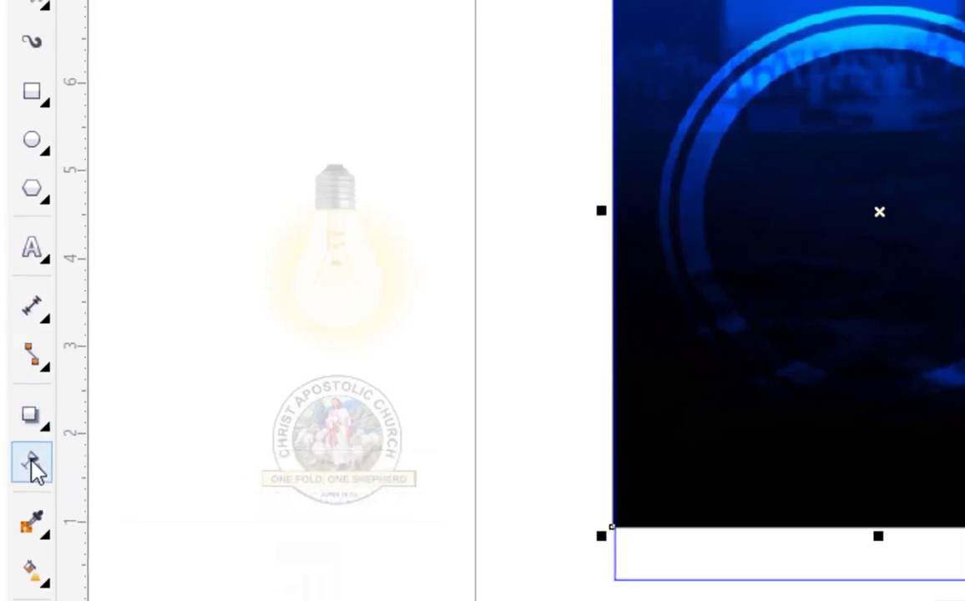
# Step: Fade out the right side of the blue bg image with a horizontal linear transparency and finish editing the PowerClip
pyautogui.click(32, 462)
pyautogui.moveTo(472, 324); pyautogui.dragTo(537, 324)
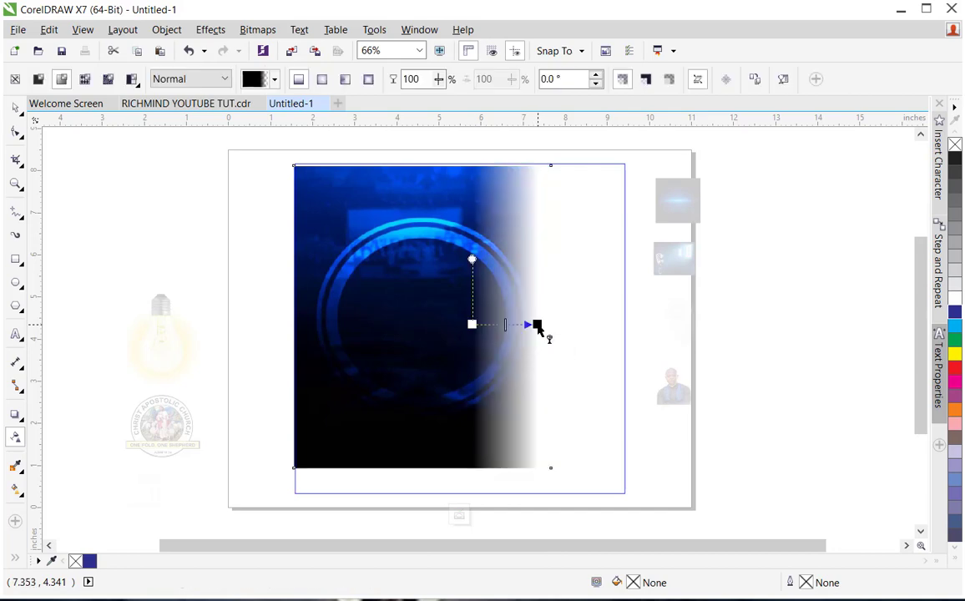
pyautogui.click(17, 109)
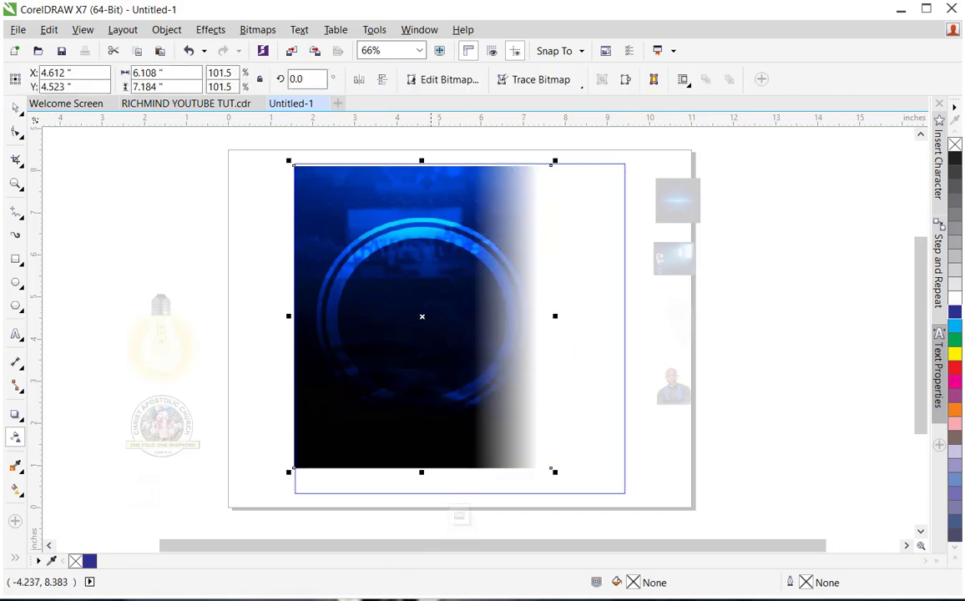
pyautogui.click(460, 516)
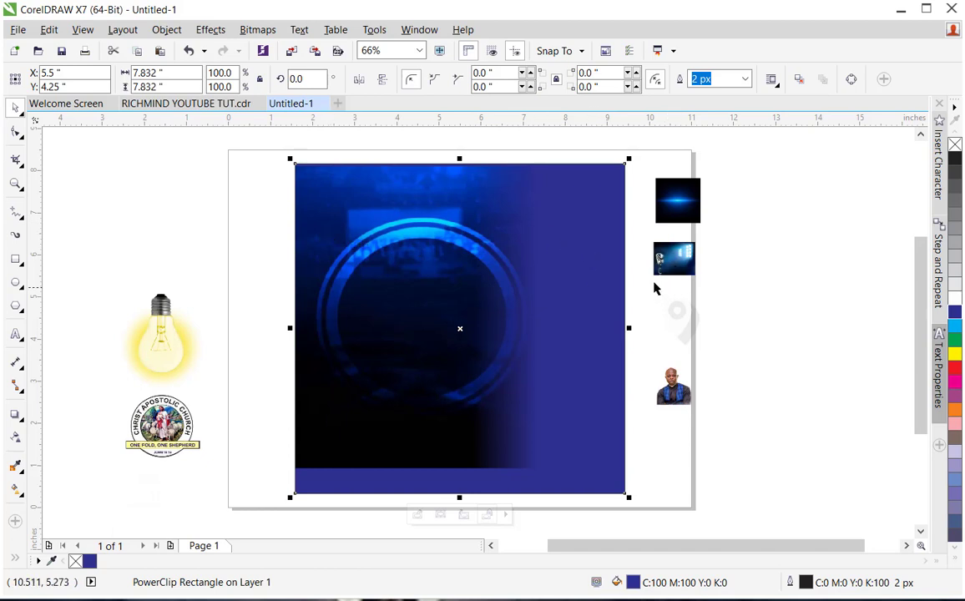
# Step: Place the LIGHT MIC image over the square's right side and enlarge it to about 4.8 by 3.9 inches
pyautogui.moveTo(668, 263); pyautogui.dragTo(659, 343)
pyautogui.moveTo(592, 294); pyautogui.dragTo(551, 279)
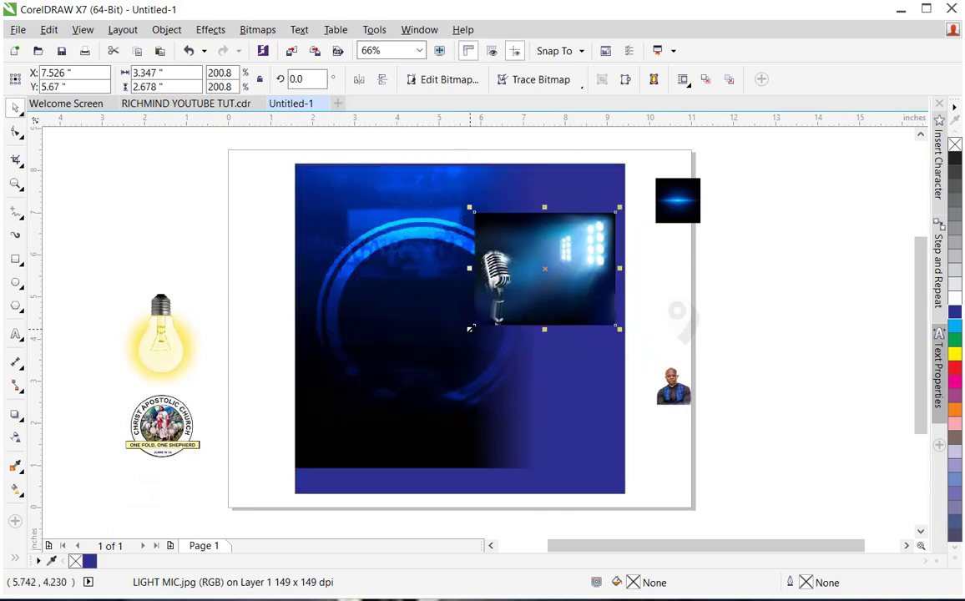
pyautogui.moveTo(474, 324); pyautogui.dragTo(411, 375)
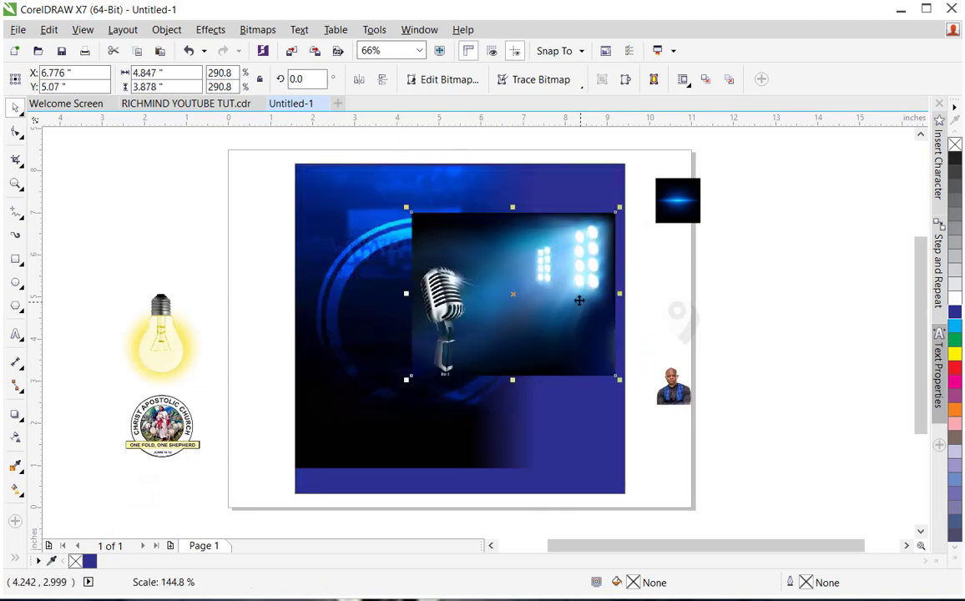
pyautogui.moveTo(572, 300); pyautogui.dragTo(583, 294)
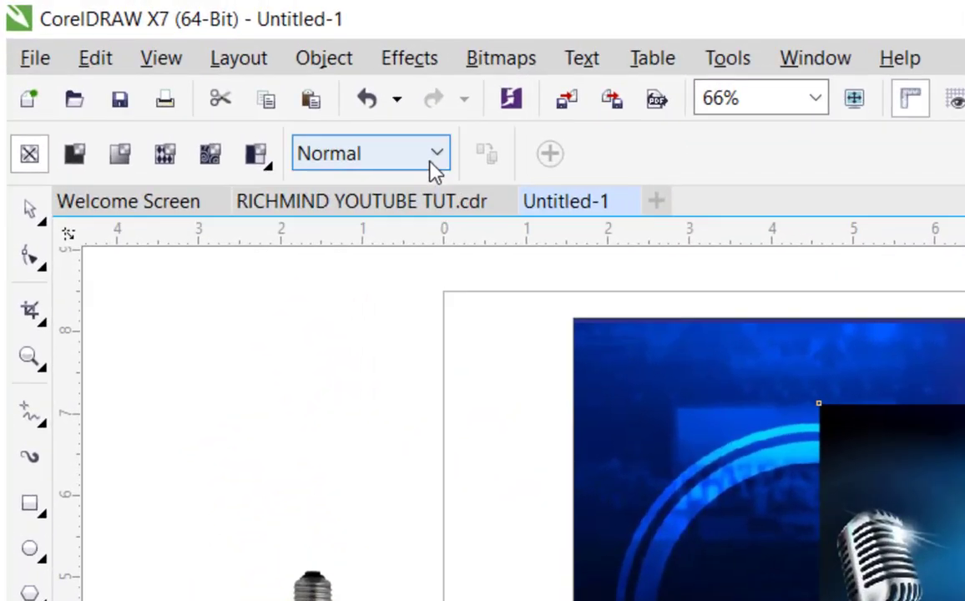
# Step: Set the LIGHT MIC image's merge mode to Screen and fade out its microphone side with a diagonal linear transparency
pyautogui.click(428, 163)
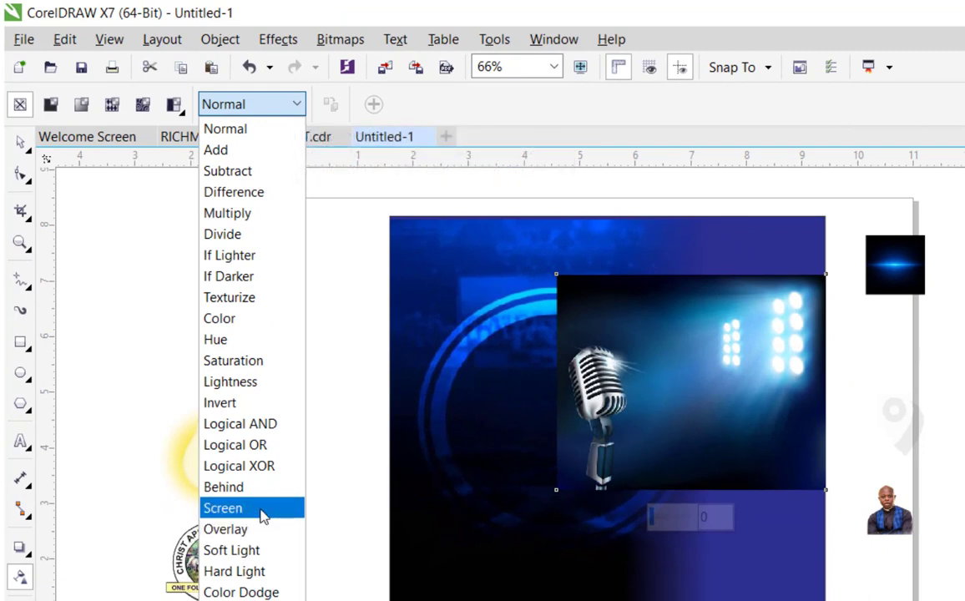
pyautogui.click(264, 517)
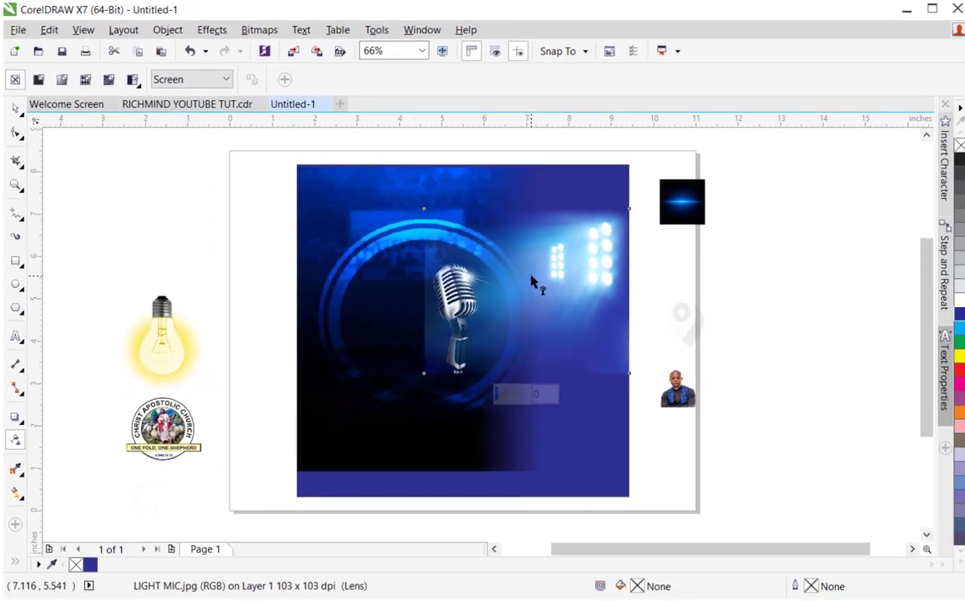
pyautogui.moveTo(541, 265); pyautogui.dragTo(477, 325)
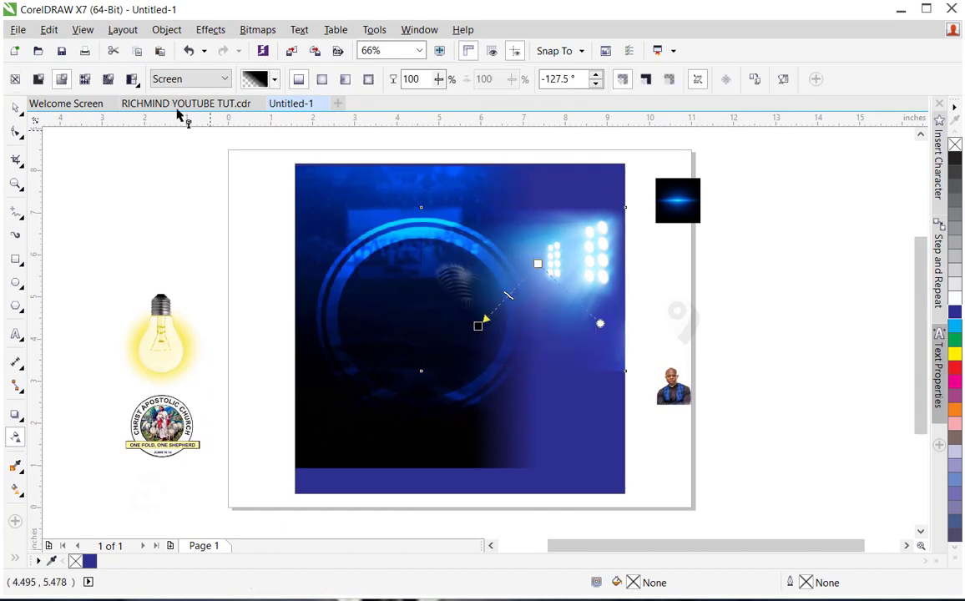
pyautogui.click(17, 110)
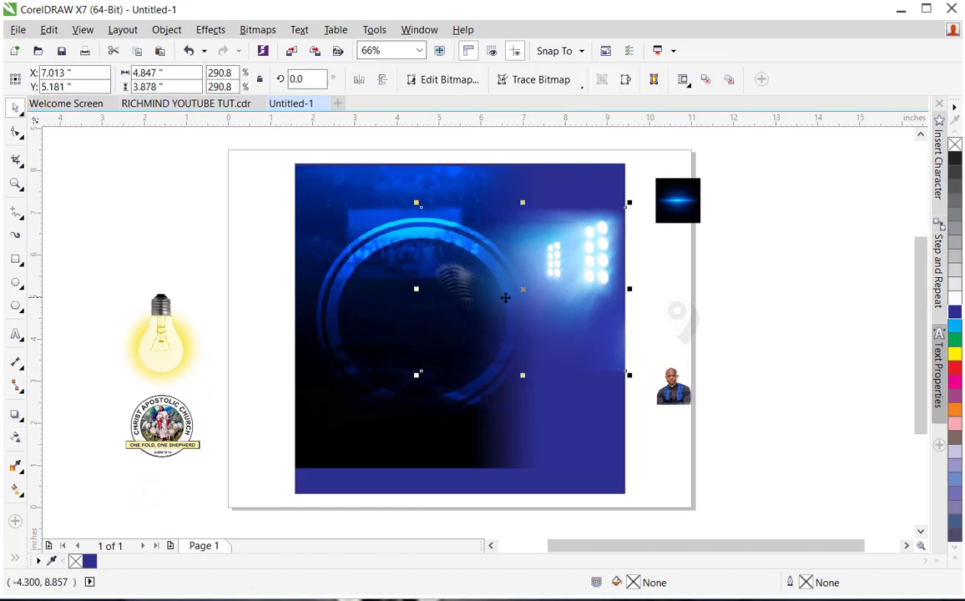
# Step: Enlarge the LIGHT MIC image to about 6 by 4.8 inches and reposition it against the square's right edge
pyautogui.click(595, 284)
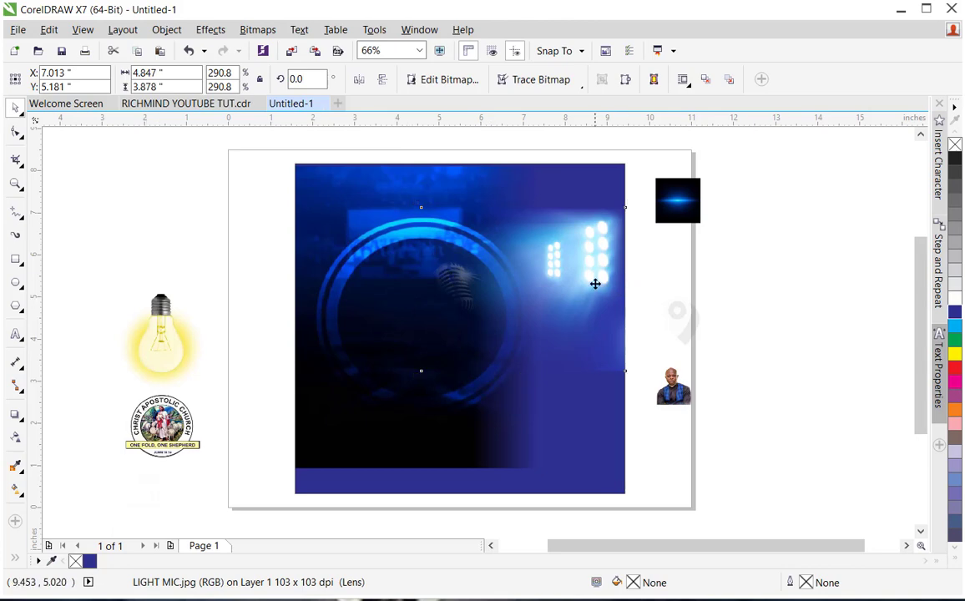
pyautogui.moveTo(612, 226); pyautogui.dragTo(611, 200)
pyautogui.moveTo(417, 346); pyautogui.dragTo(368, 386)
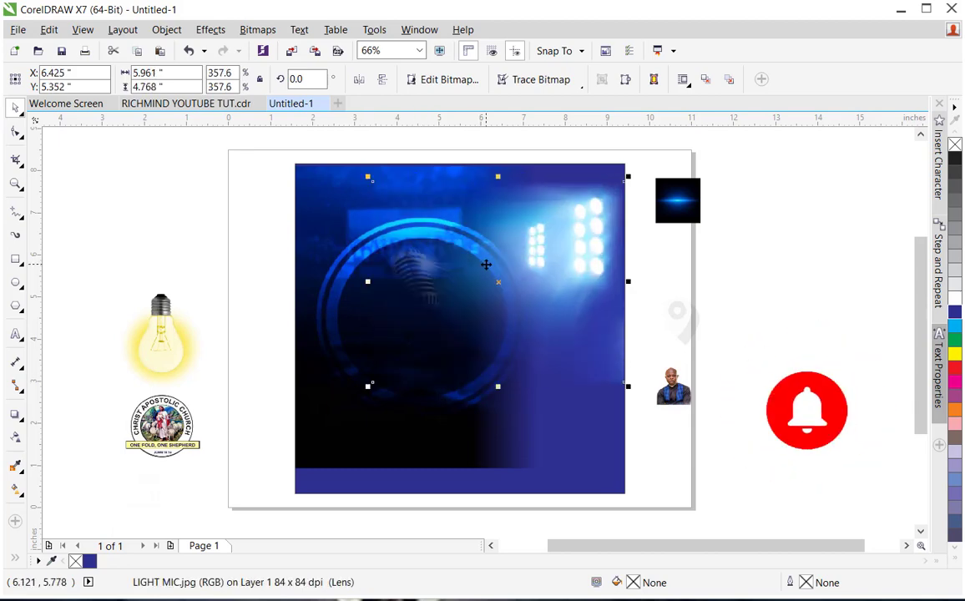
pyautogui.moveTo(537, 268); pyautogui.dragTo(537, 278)
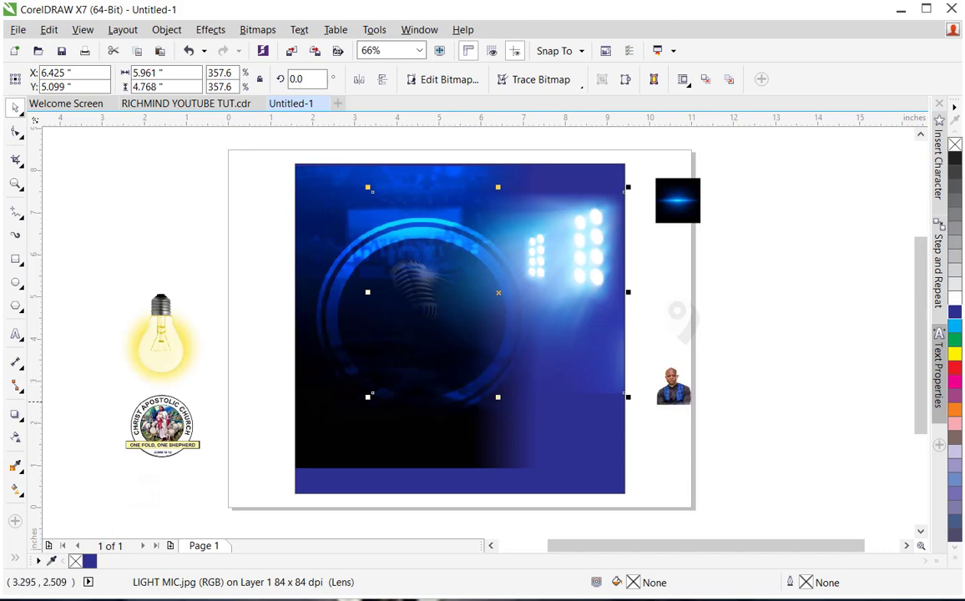
pyautogui.moveTo(367, 400); pyautogui.dragTo(363, 410)
pyautogui.click(592, 250)
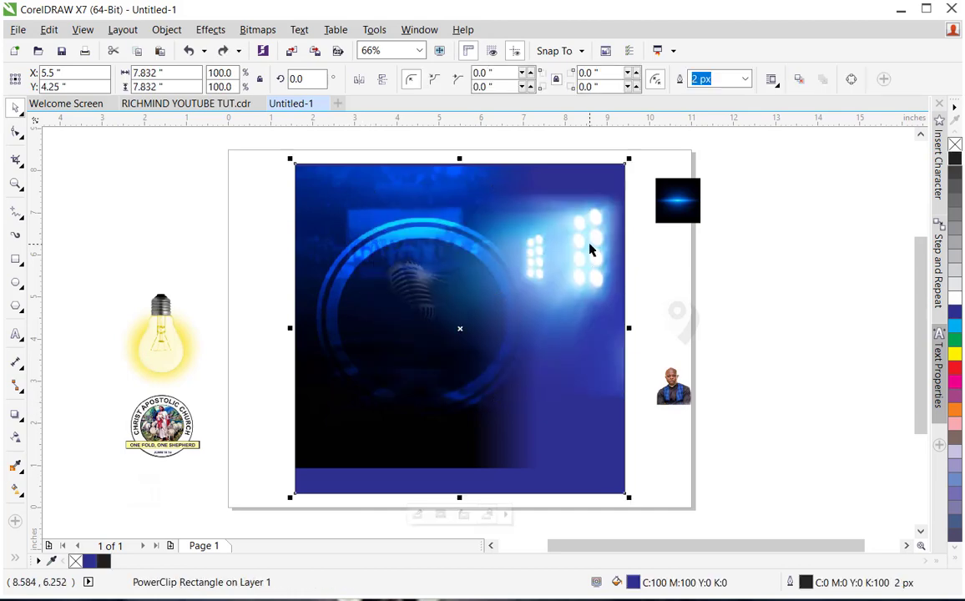
pyautogui.hotkey('ctrl', 'z')
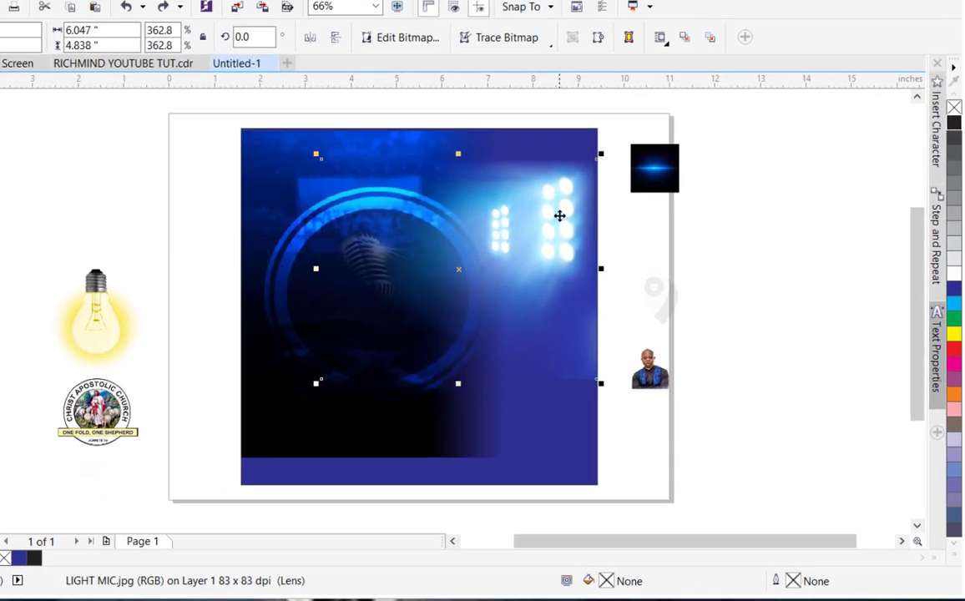
# Step: PowerClip the LIGHT MIC image inside the blue square and shift the square slightly up and left
pyautogui.rightClick(589, 246)
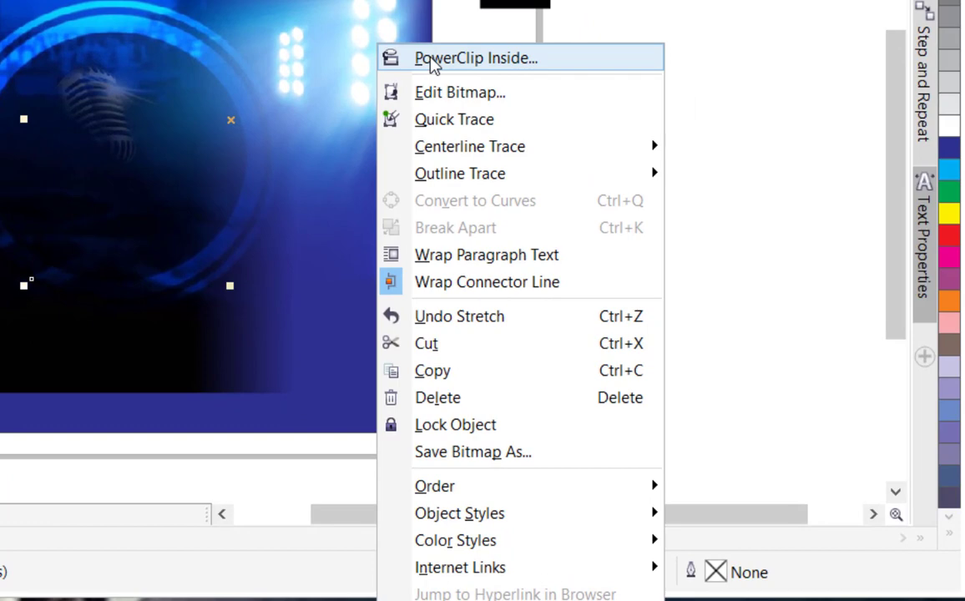
pyautogui.click(435, 61)
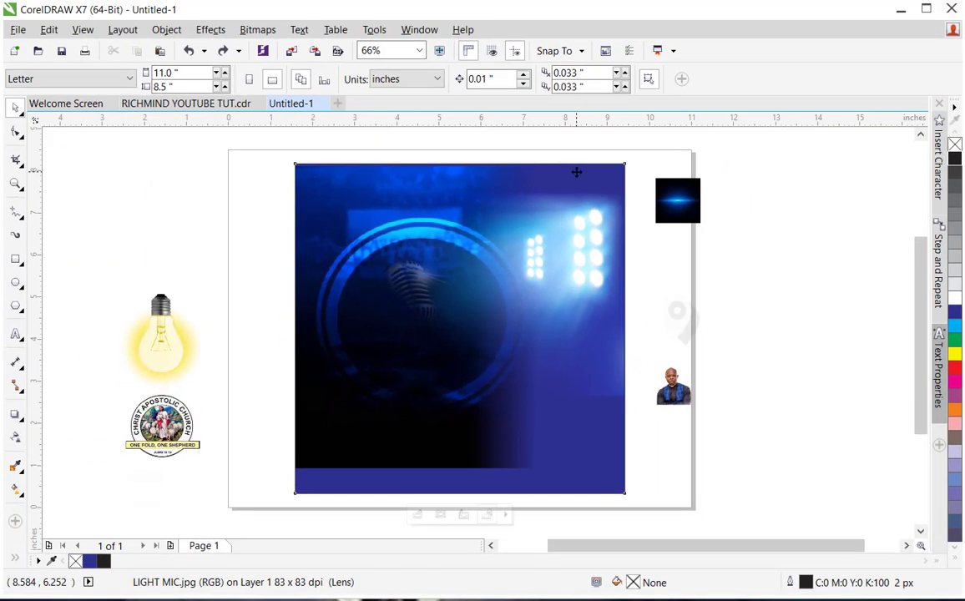
pyautogui.click(565, 172)
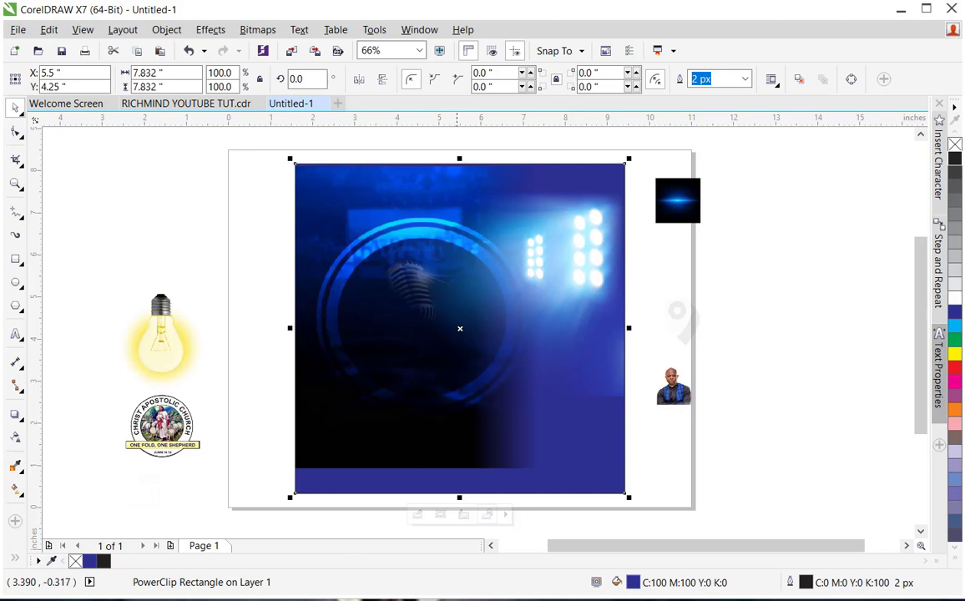
pyautogui.click(605, 278)
pyautogui.click(674, 314)
pyautogui.moveTo(504, 236); pyautogui.dragTo(500, 234)
# Step: Edit the square's PowerClip contents, move the LIGHT MIC image slightly up and right, and finish editing
pyautogui.click(415, 512)
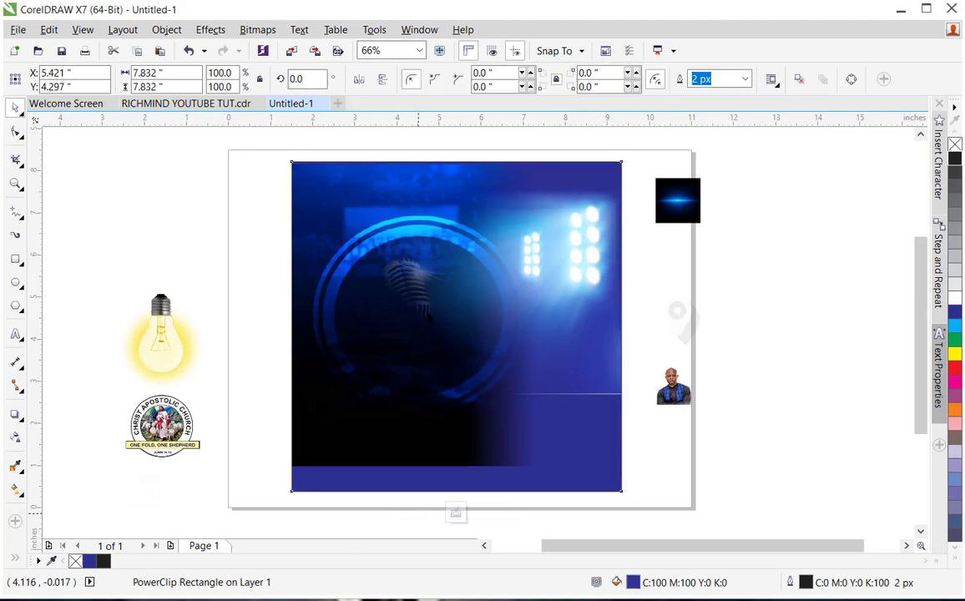
pyautogui.click(584, 231)
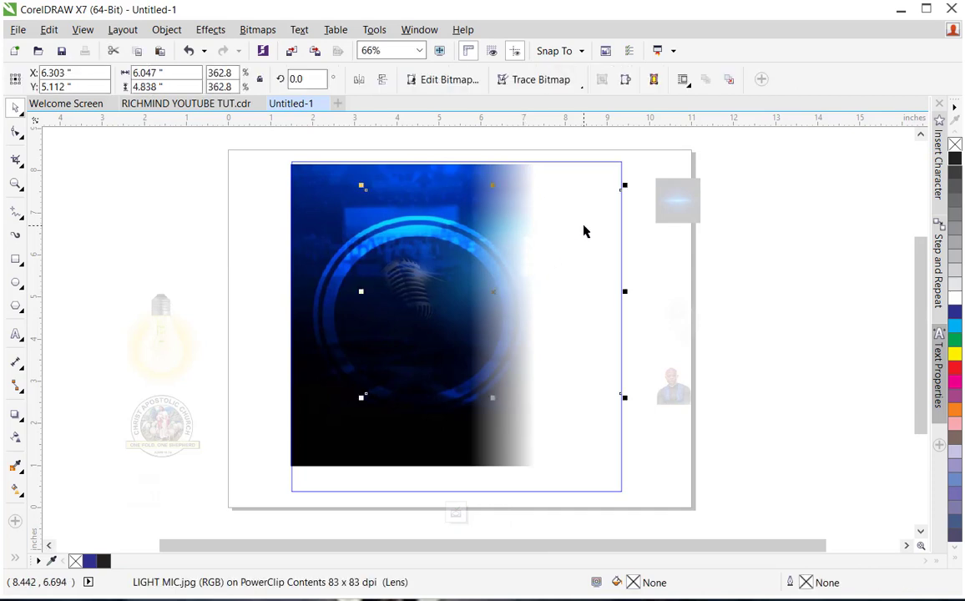
pyautogui.moveTo(583, 225); pyautogui.dragTo(591, 209)
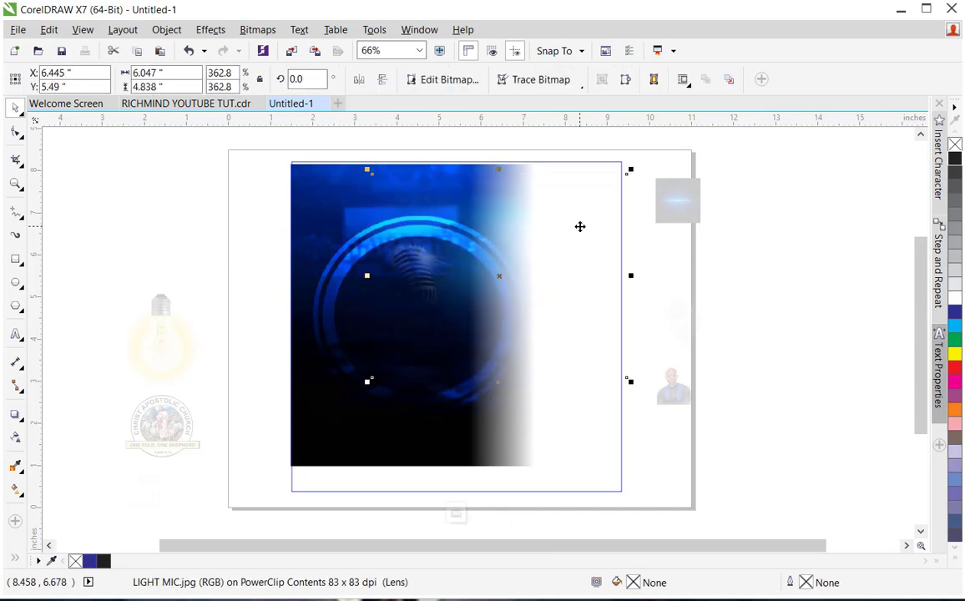
pyautogui.click(537, 296)
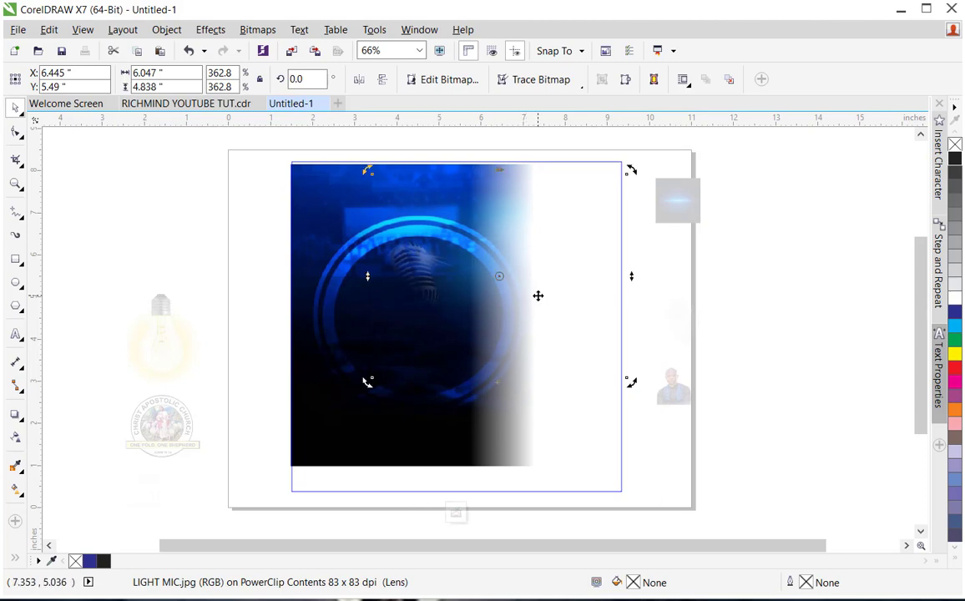
pyautogui.click(454, 512)
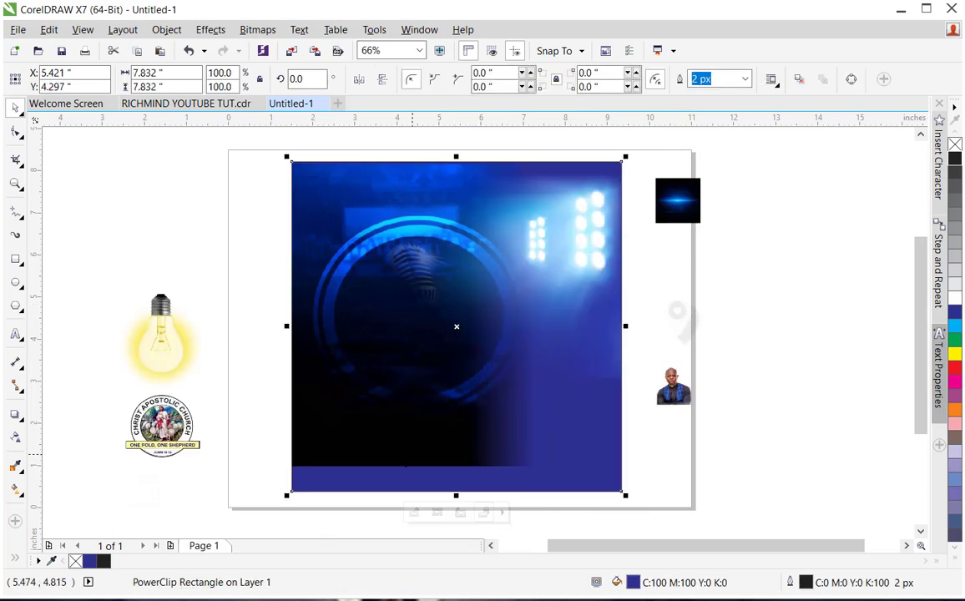
pyautogui.click(363, 431)
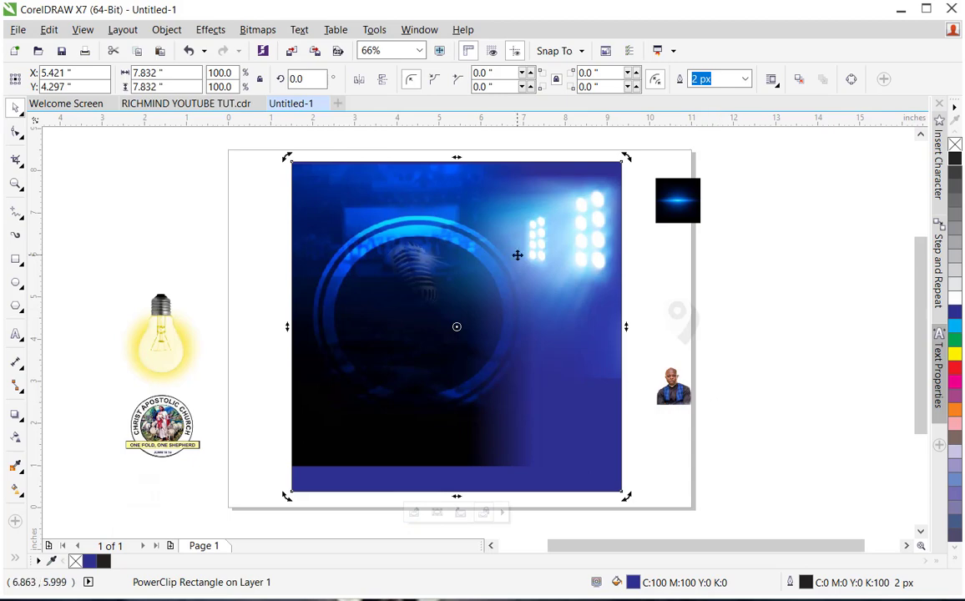
# Step: Draw a rectangle about 7.8 by 1.9 inches across the bottom of the square and fill it white
pyautogui.click(15, 260)
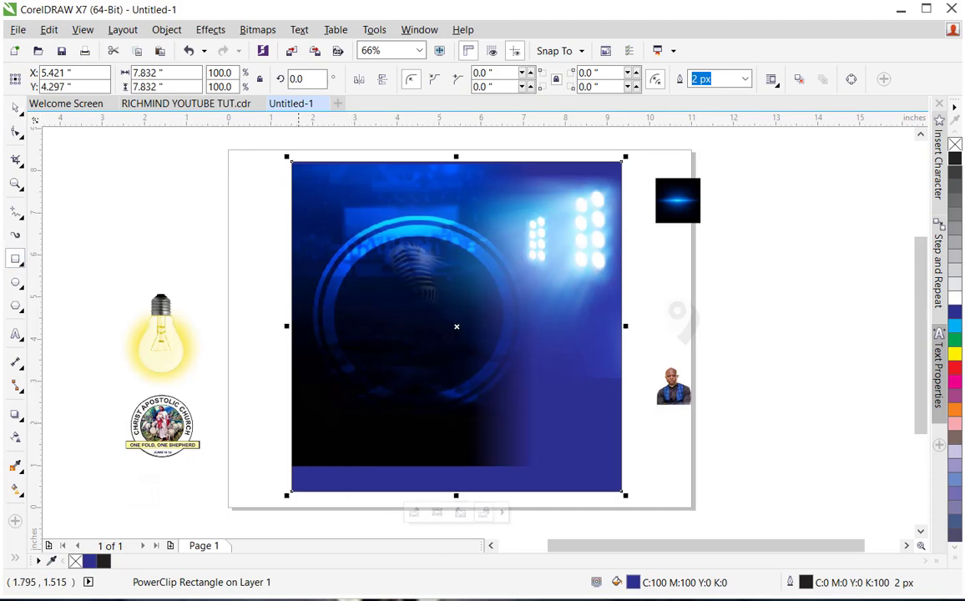
pyautogui.moveTo(291, 409); pyautogui.dragTo(621, 492)
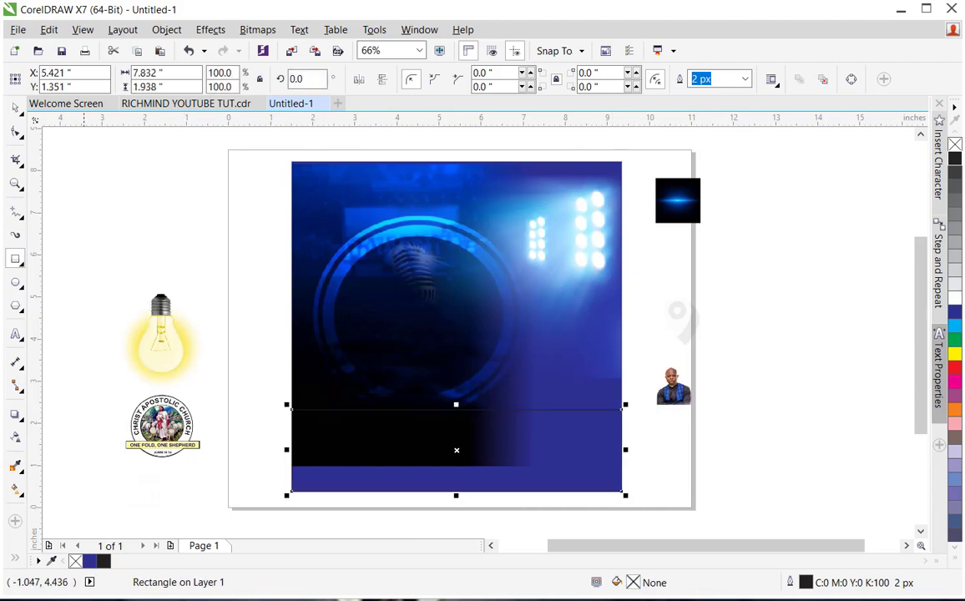
pyautogui.click(955, 298)
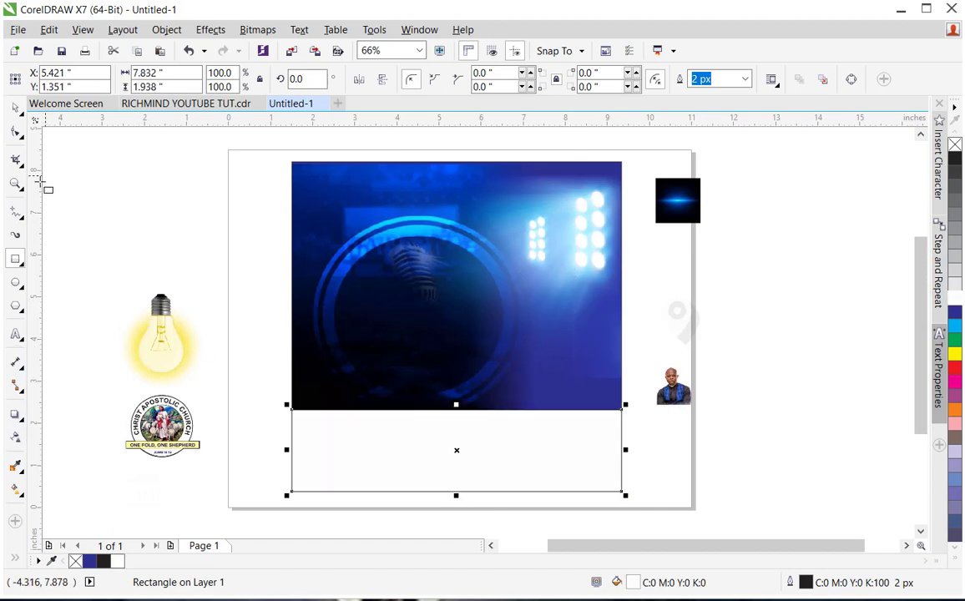
# Step: Convert the white rectangle to curves for node editing
pyautogui.click(16, 132)
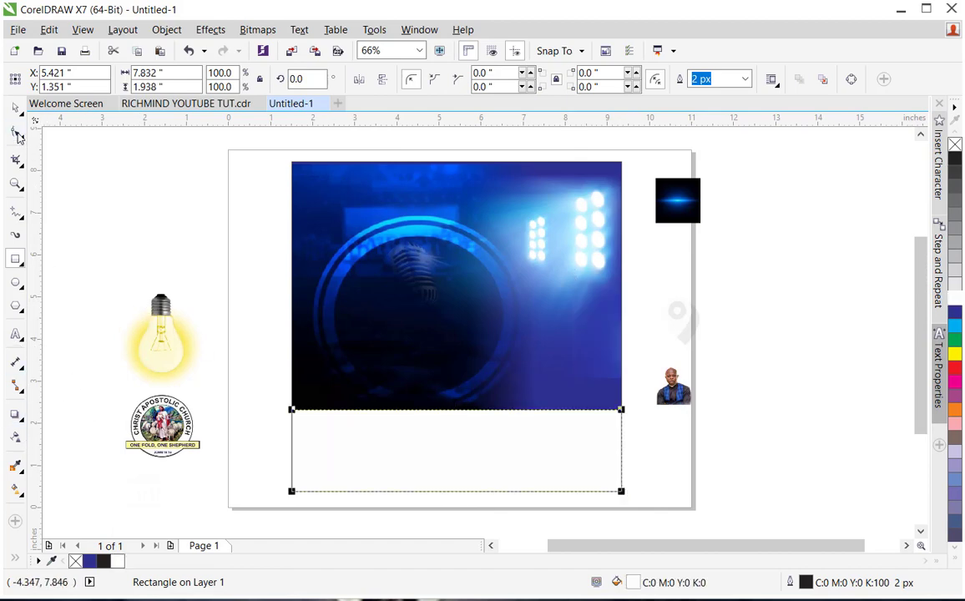
pyautogui.rightClick(445, 453)
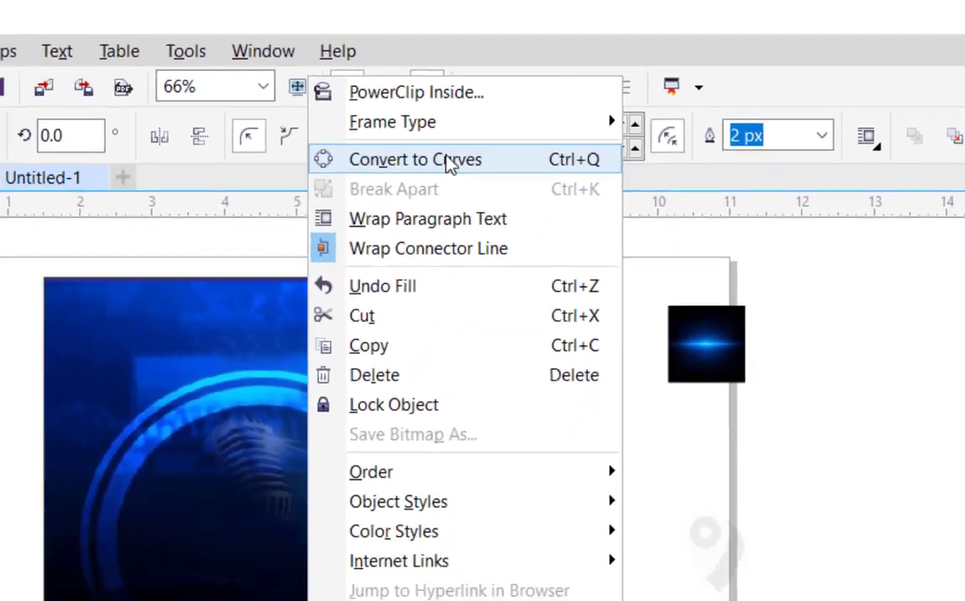
pyautogui.click(346, 242)
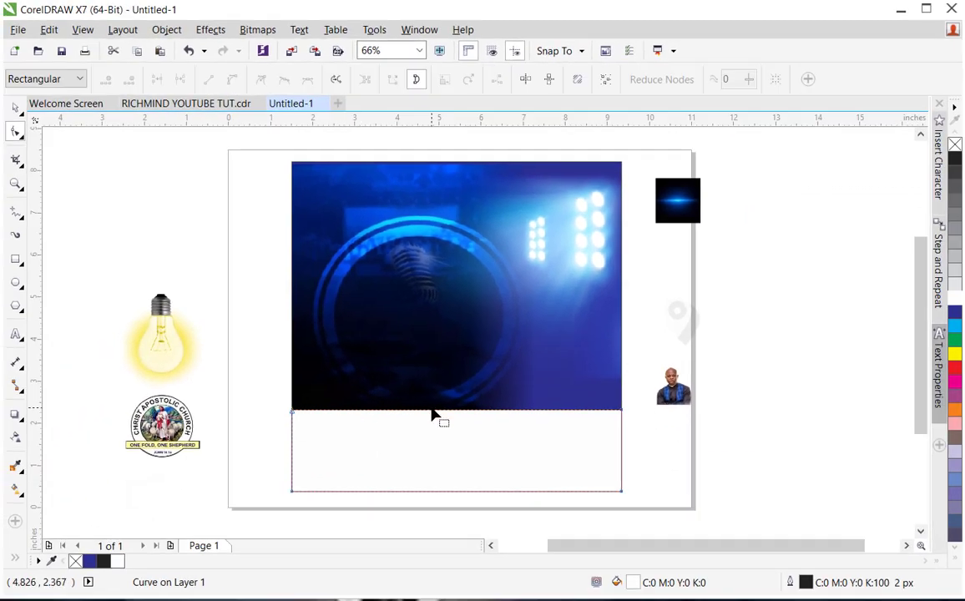
# Step: Lower the white shape's two upper corners and bend its top edge into an arch, removing the extra middle node
pyautogui.moveTo(292, 416); pyautogui.dragTo(292, 429)
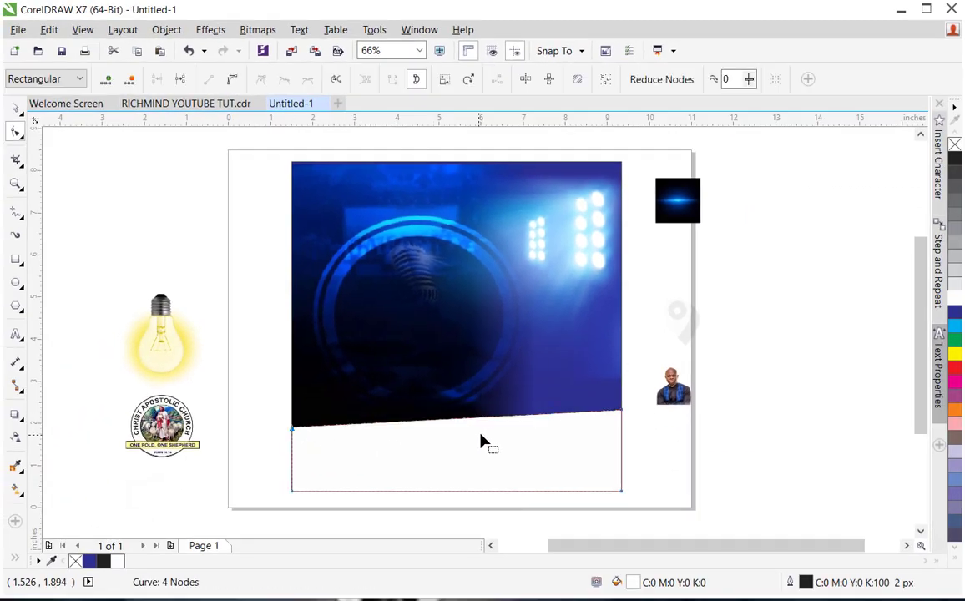
pyautogui.doubleClick(459, 418)
pyautogui.moveTo(459, 419); pyautogui.dragTo(456, 401)
pyautogui.moveTo(622, 410); pyautogui.dragTo(622, 435)
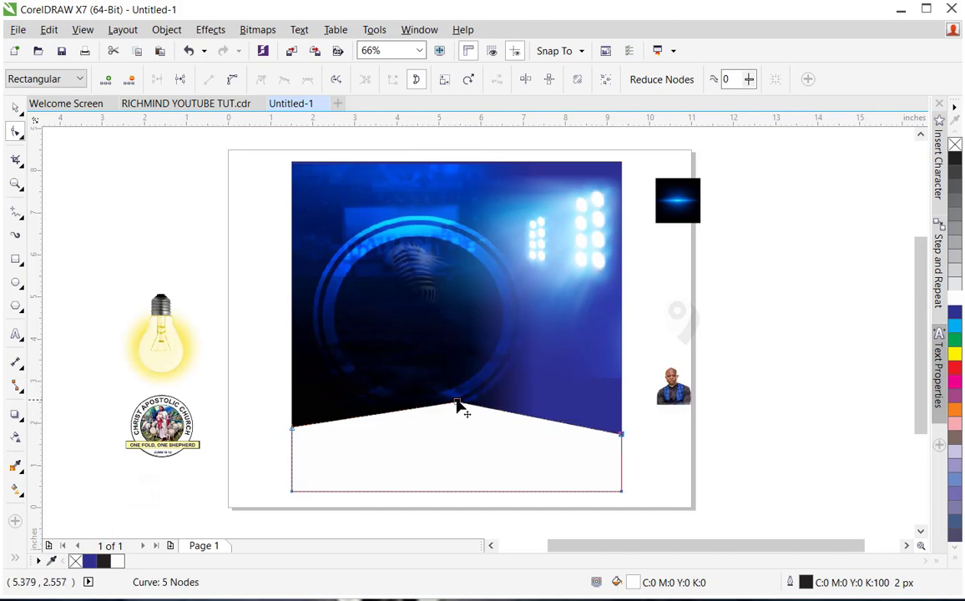
pyautogui.moveTo(457, 406); pyautogui.dragTo(426, 407)
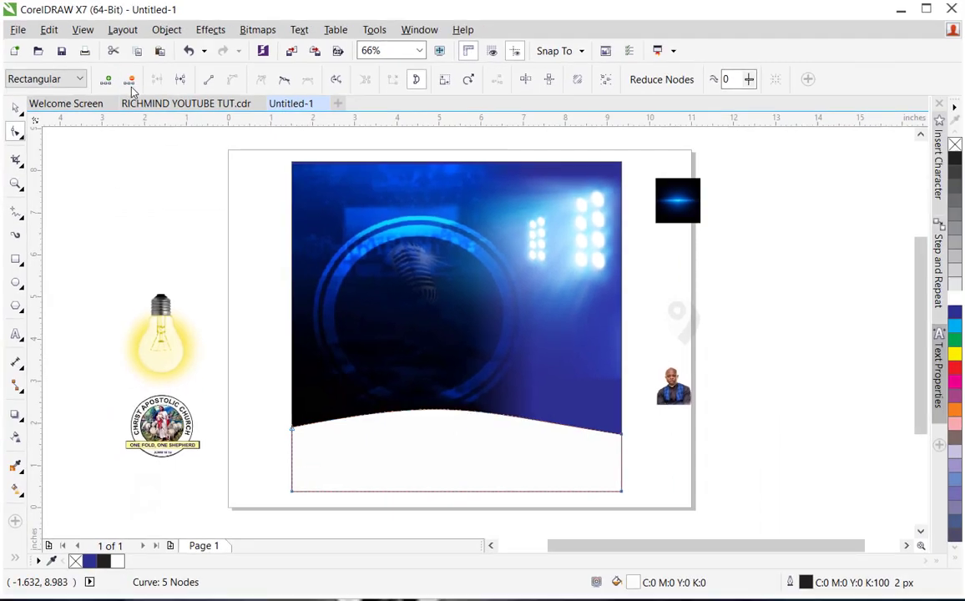
pyautogui.click(102, 102)
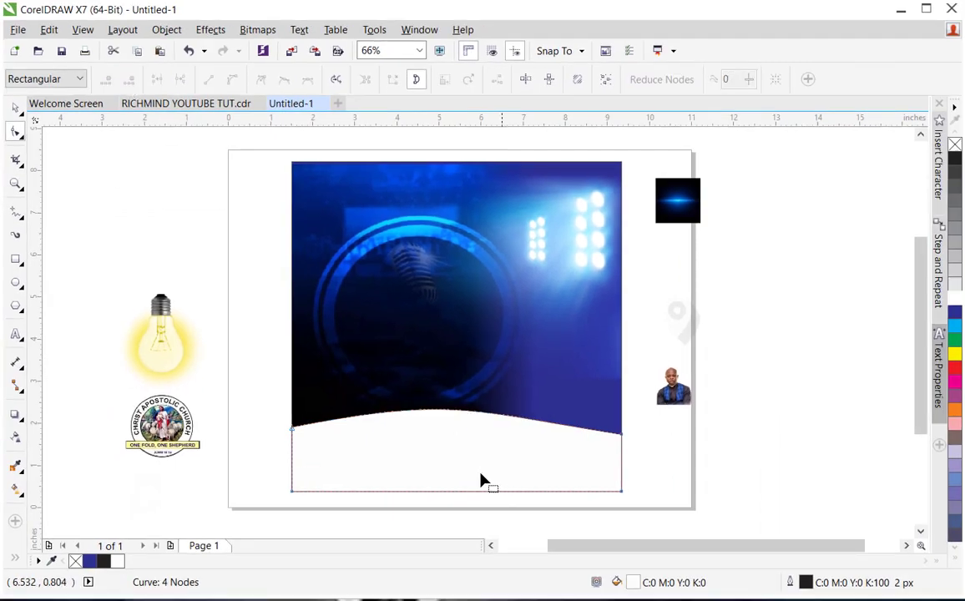
# Step: Reshape the white shape's top edge into an S-wave that rises on the left and dips toward a lower right corner
pyautogui.click(293, 430)
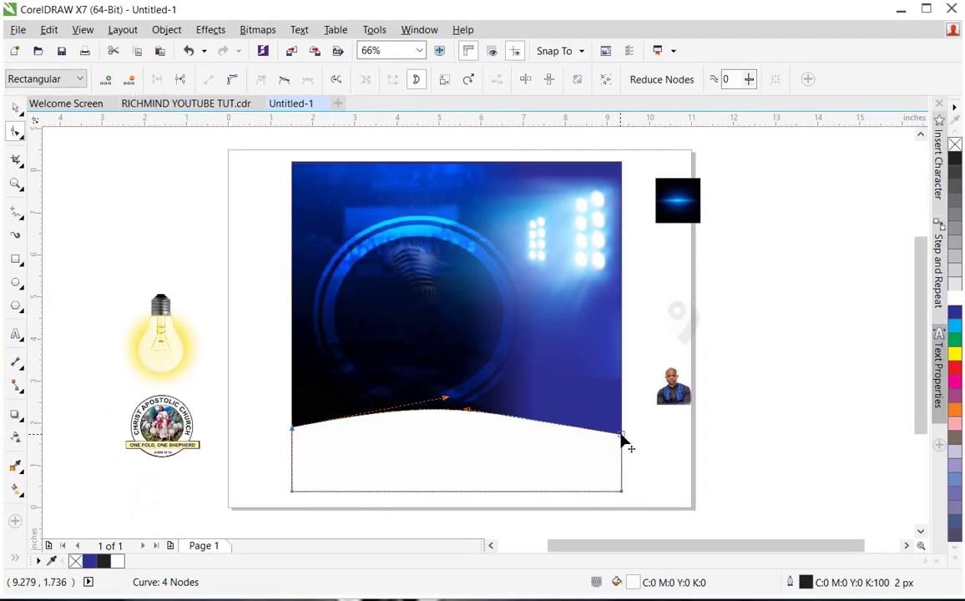
pyautogui.moveTo(621, 442); pyautogui.dragTo(621, 457)
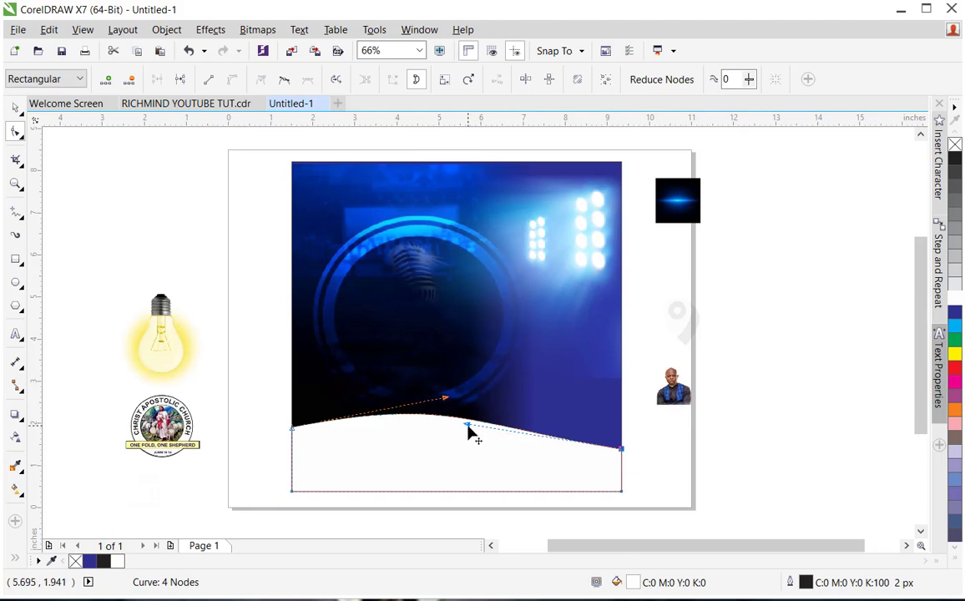
pyautogui.moveTo(471, 428); pyautogui.dragTo(499, 414)
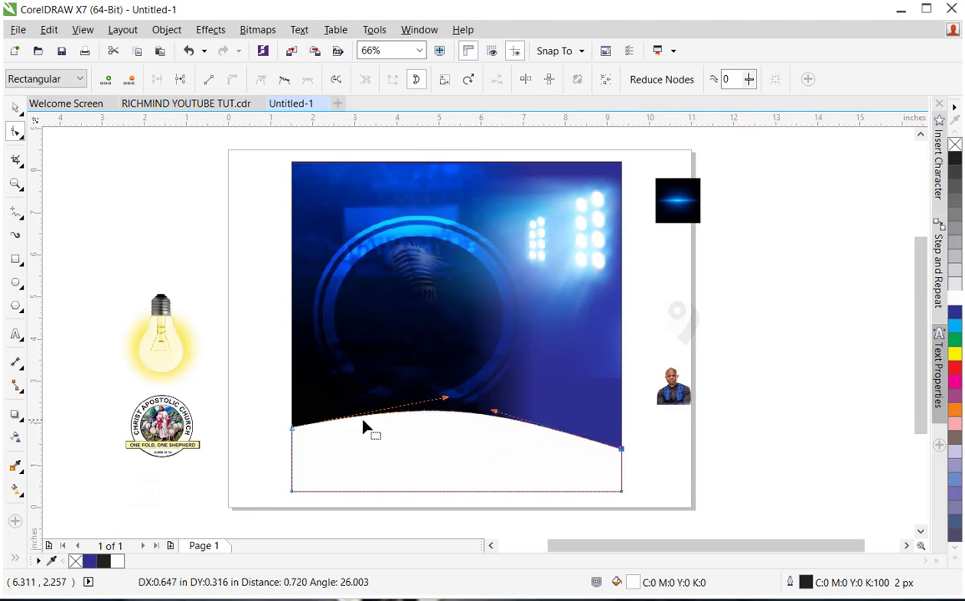
pyautogui.moveTo(292, 428); pyautogui.dragTo(294, 452)
pyautogui.moveTo(446, 424); pyautogui.dragTo(411, 395)
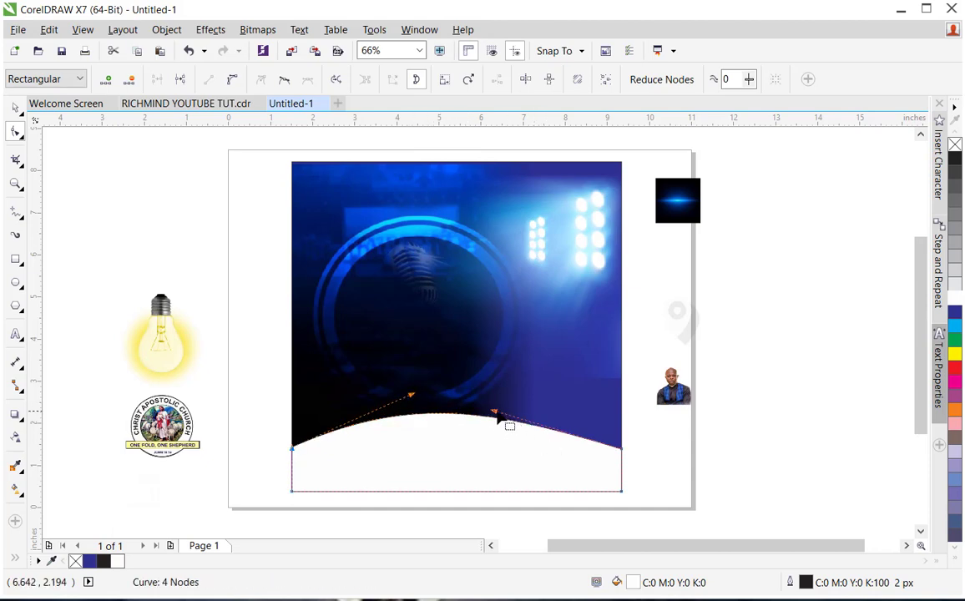
pyautogui.moveTo(496, 414); pyautogui.dragTo(506, 465)
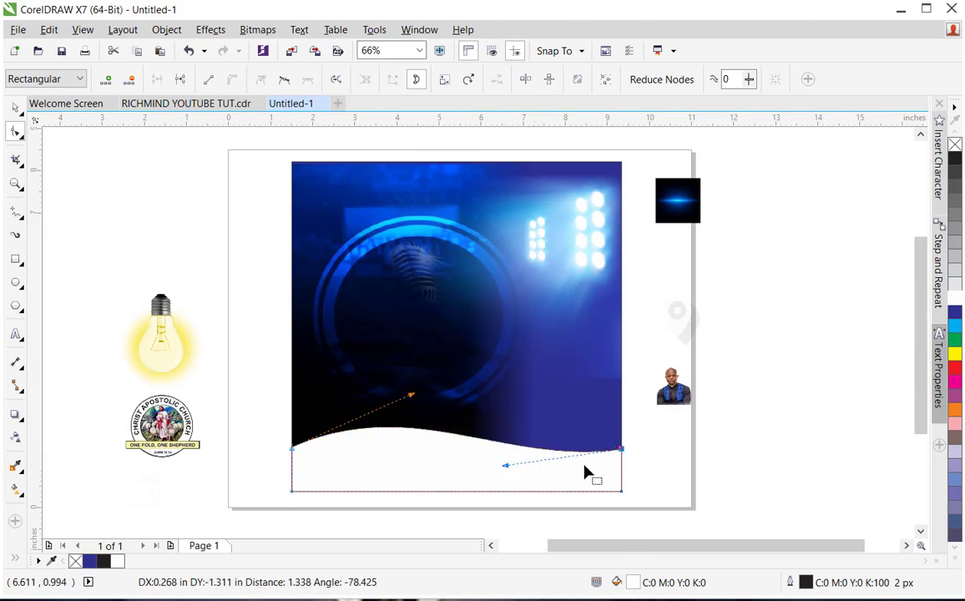
pyautogui.click(618, 449)
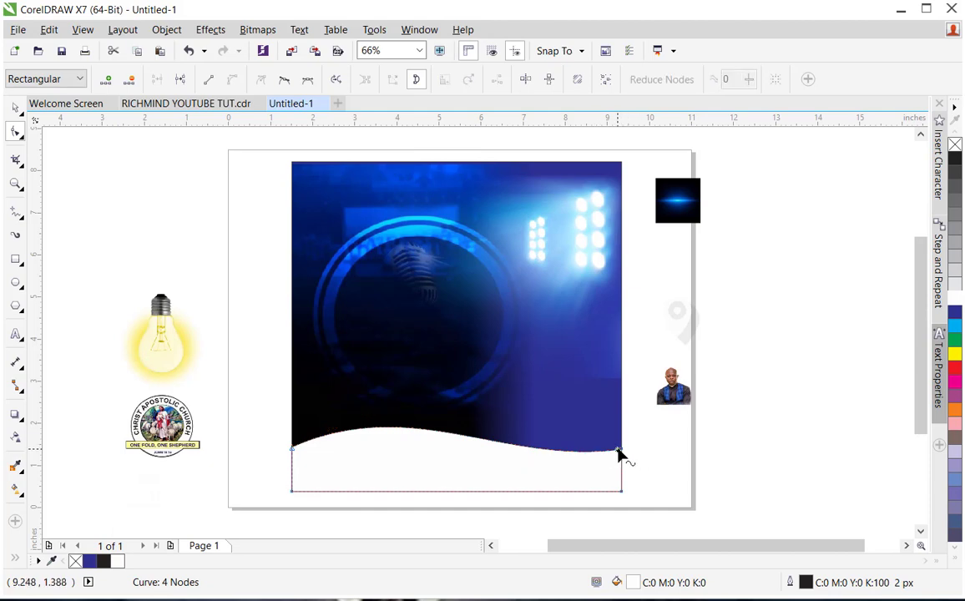
pyautogui.moveTo(622, 455); pyautogui.dragTo(622, 460)
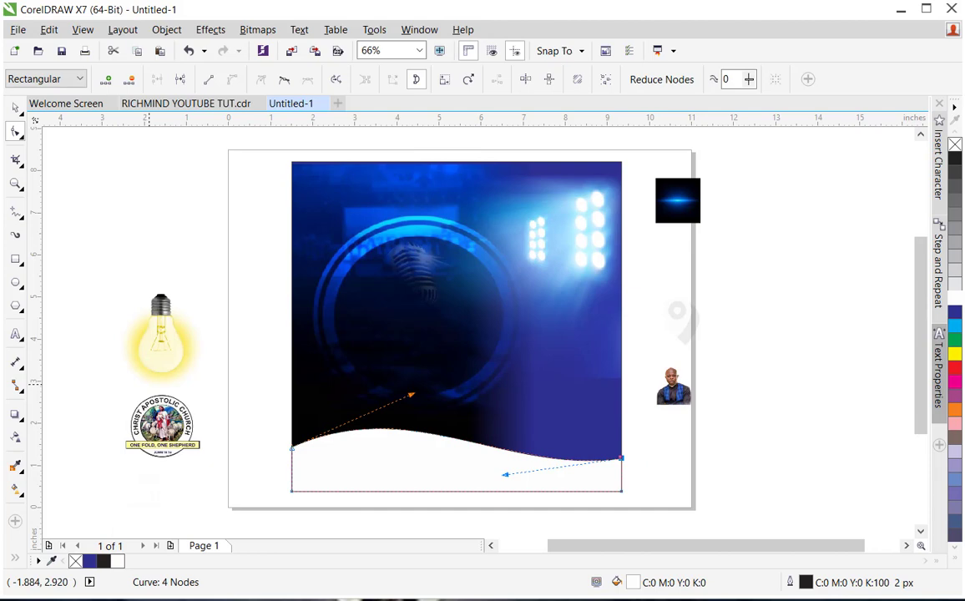
# Step: Convert the white wave shape to a 300 dpi CMYK bitmap with anti-aliasing and a transparent background
pyautogui.click(15, 107)
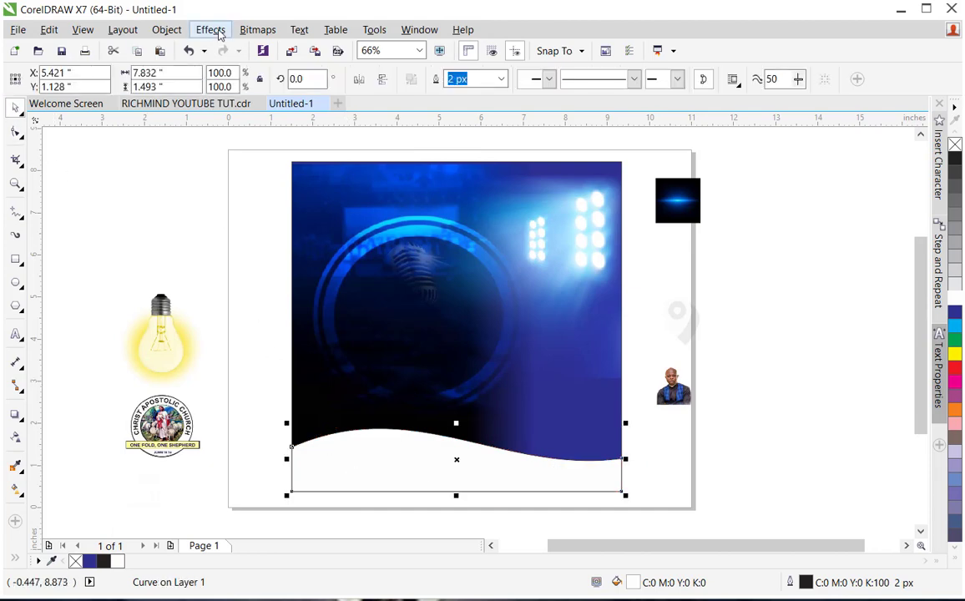
pyautogui.click(257, 29)
pyautogui.click(273, 52)
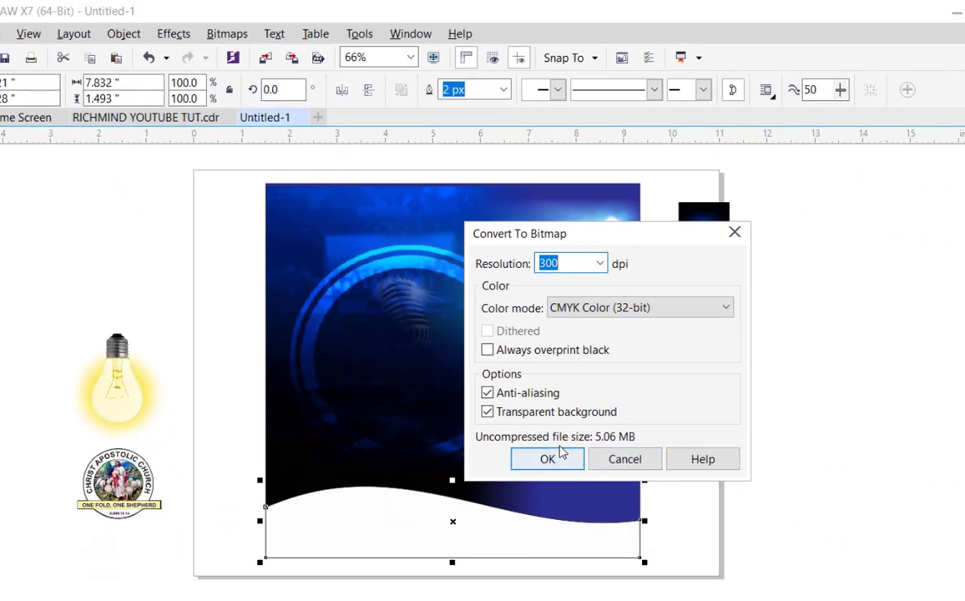
pyautogui.click(544, 459)
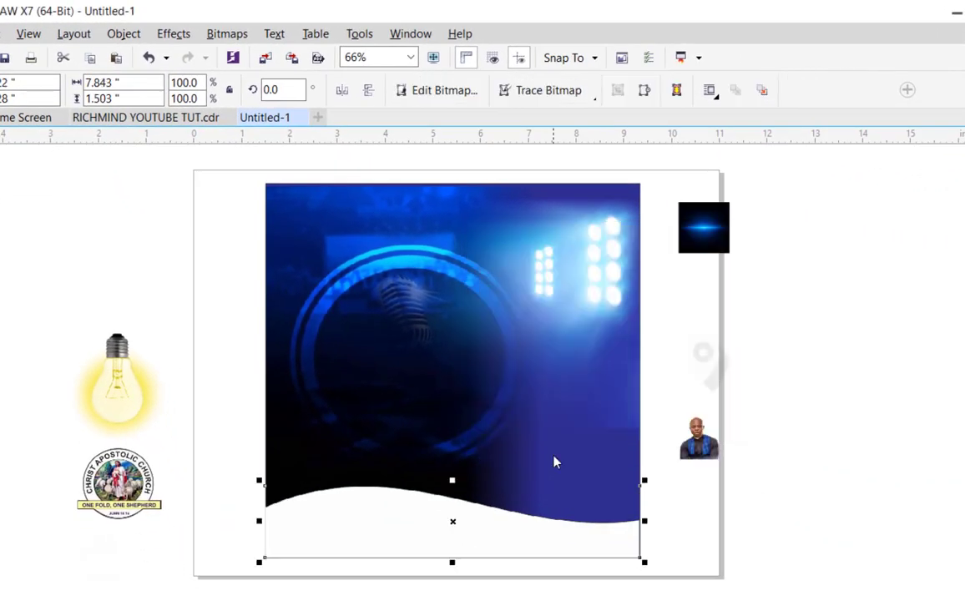
# Step: Apply a Gaussian Blur with a 43-pixel radius to the white wave bitmap
pyautogui.click(221, 35)
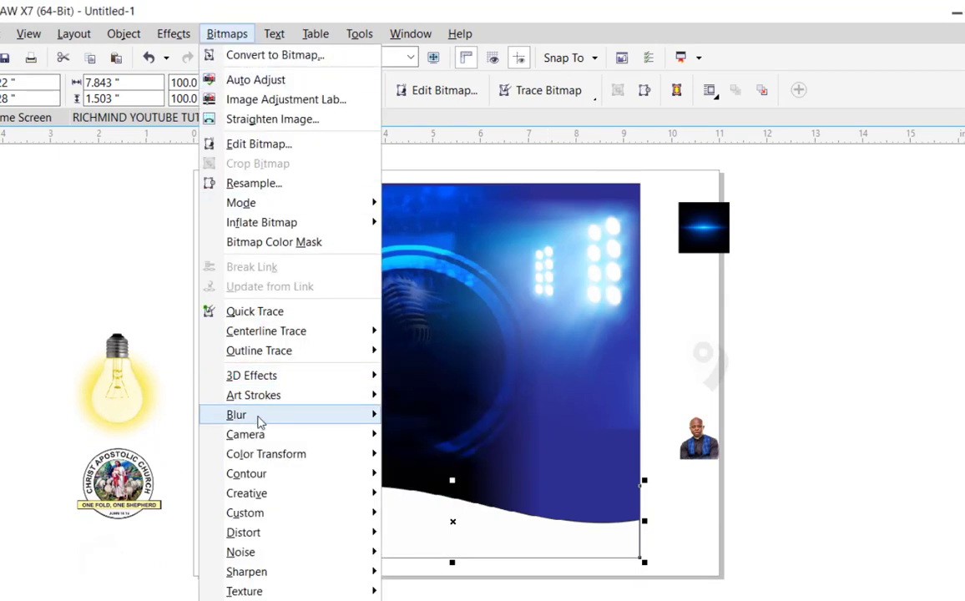
pyautogui.moveTo(259, 422)
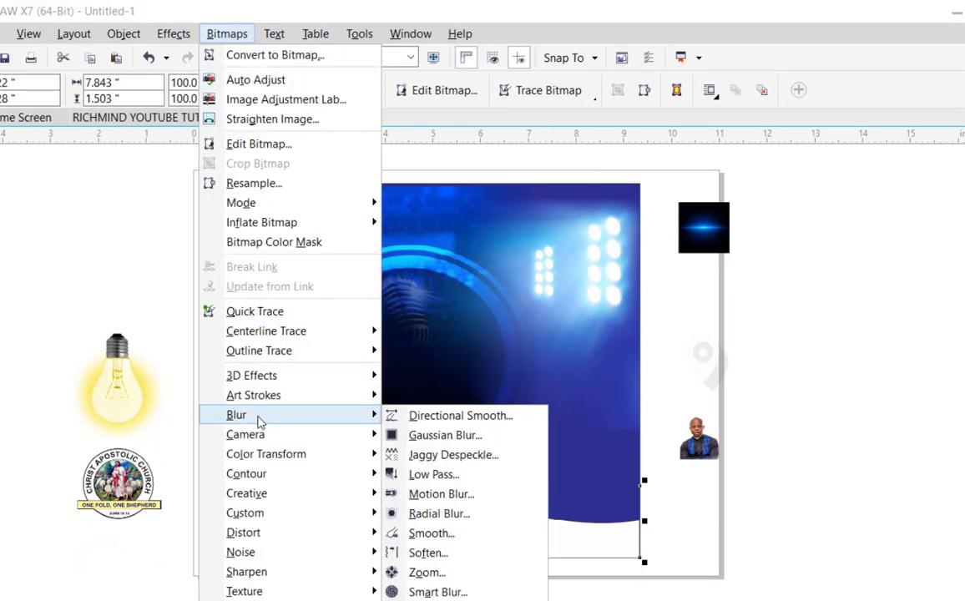
pyautogui.click(421, 436)
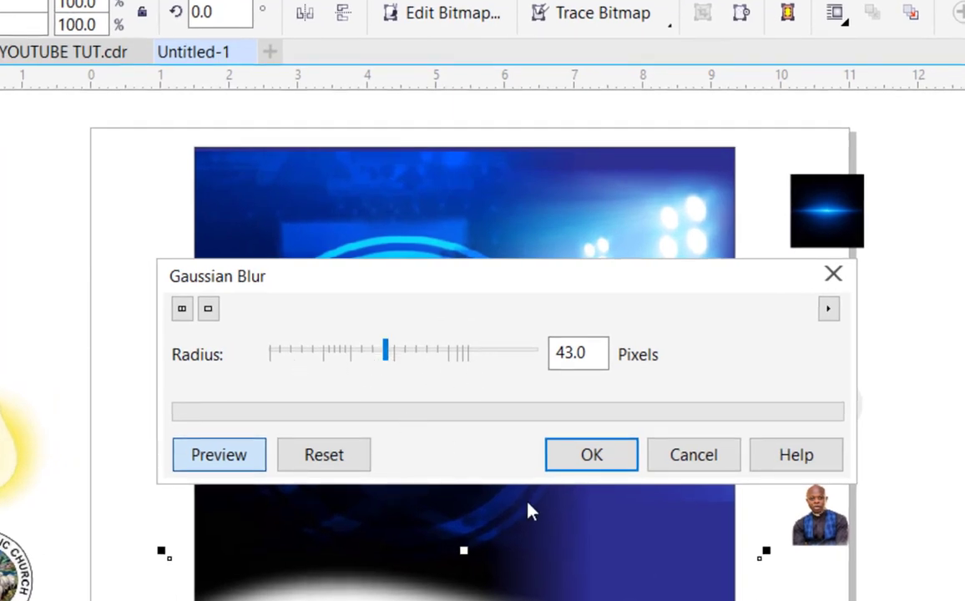
pyautogui.click(591, 464)
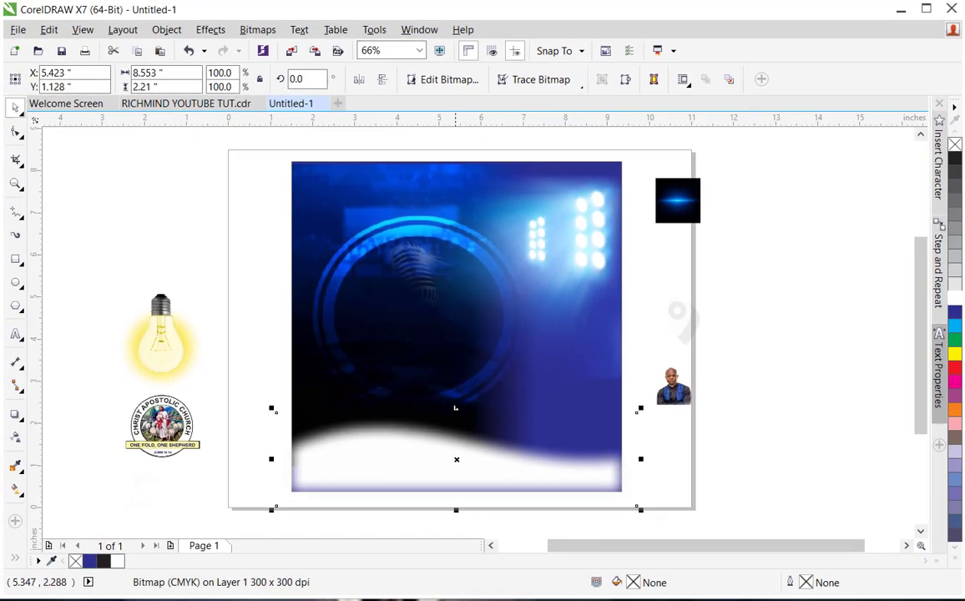
# Step: Stretch the white wave bitmap upward to a height of about 2.42 inches, keeping its lower edge in place
pyautogui.moveTo(456, 408); pyautogui.dragTo(456, 399)
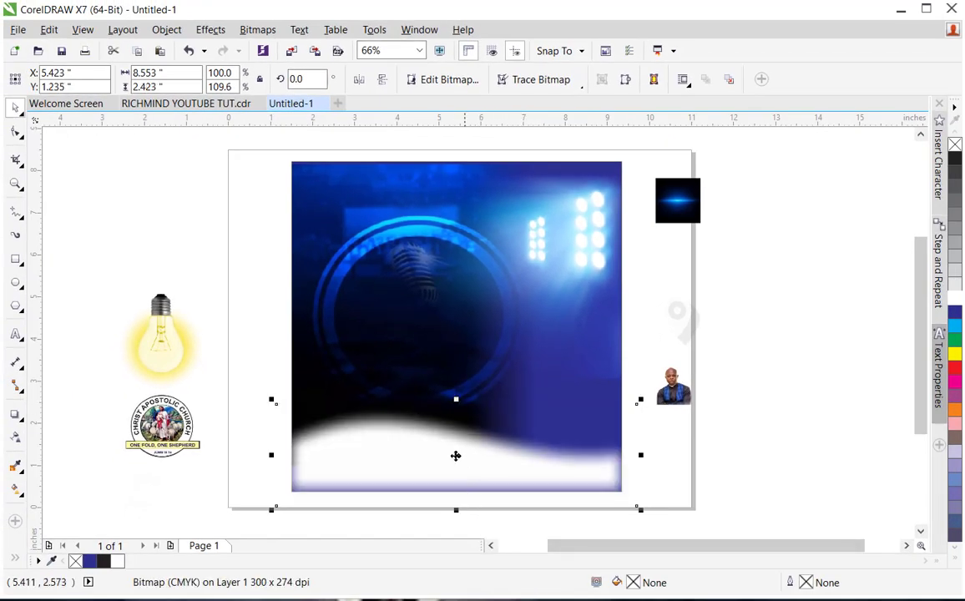
pyautogui.moveTo(446, 448); pyautogui.dragTo(521, 361)
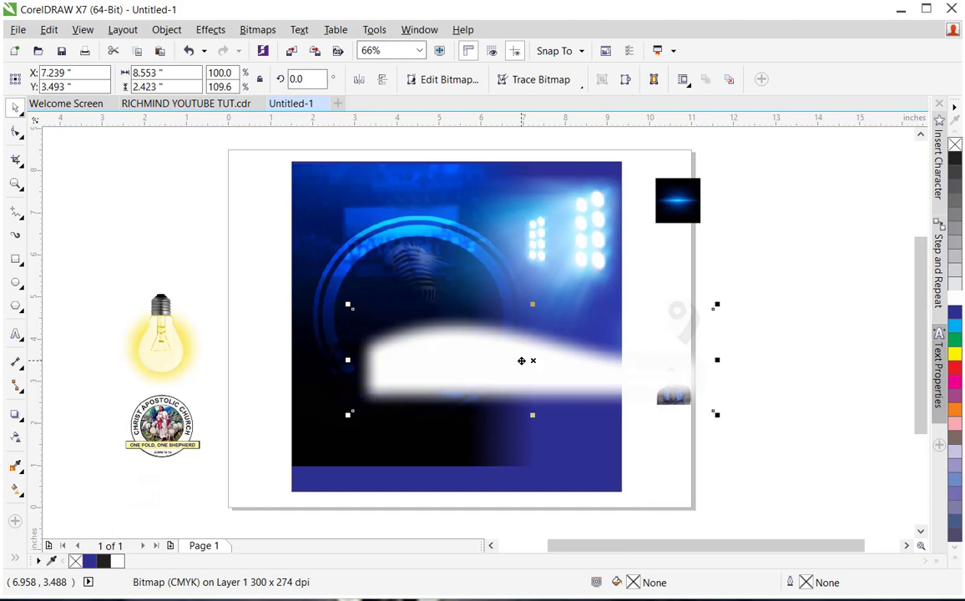
pyautogui.hotkey('ctrl', 'z')
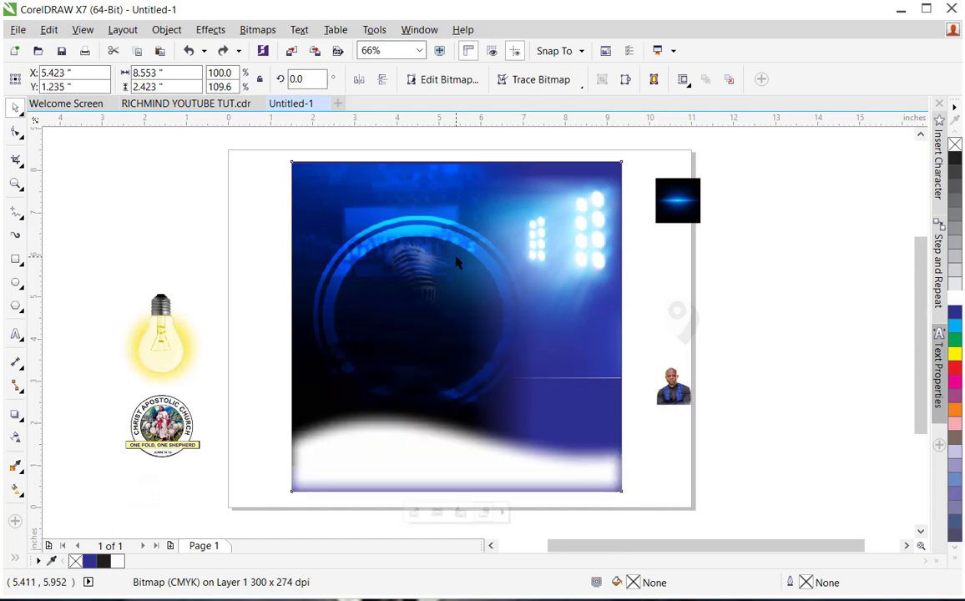
pyautogui.click(455, 263)
pyautogui.moveTo(456, 263); pyautogui.dragTo(456, 215)
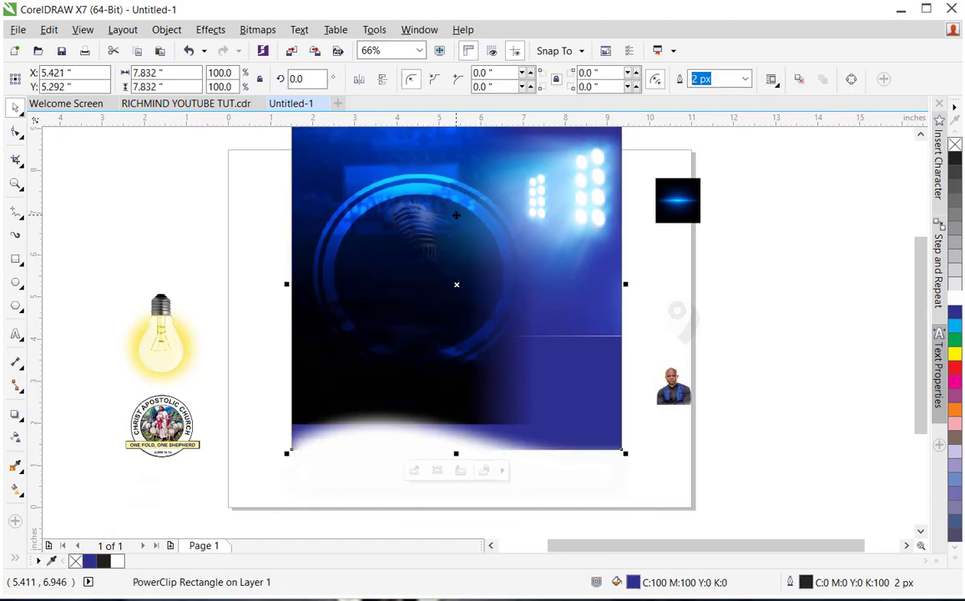
pyautogui.hotkey('ctrl', 'z')
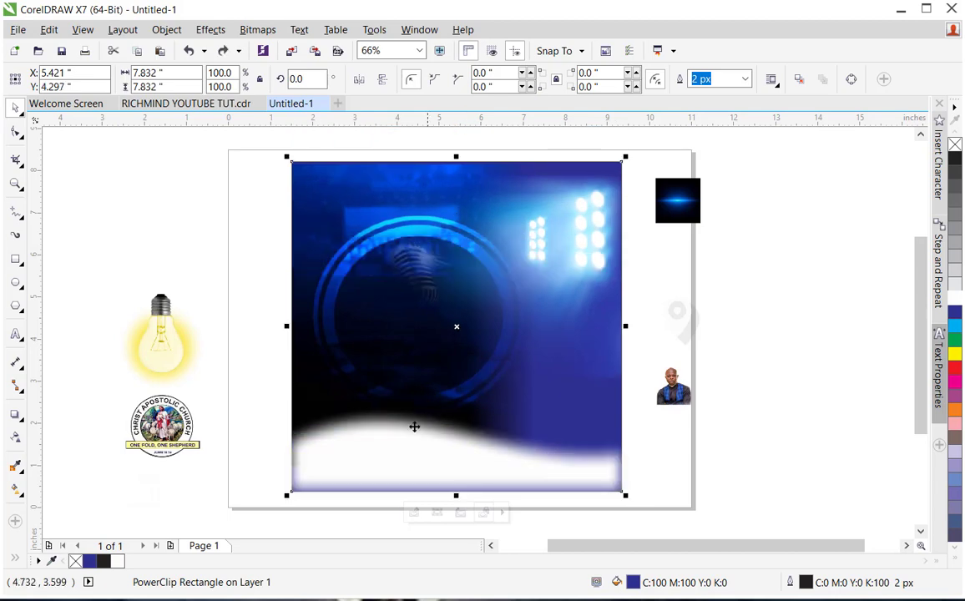
# Step: PowerClip the white wave bitmap inside the blue square background
pyautogui.click(373, 478)
pyautogui.rightClick(372, 476)
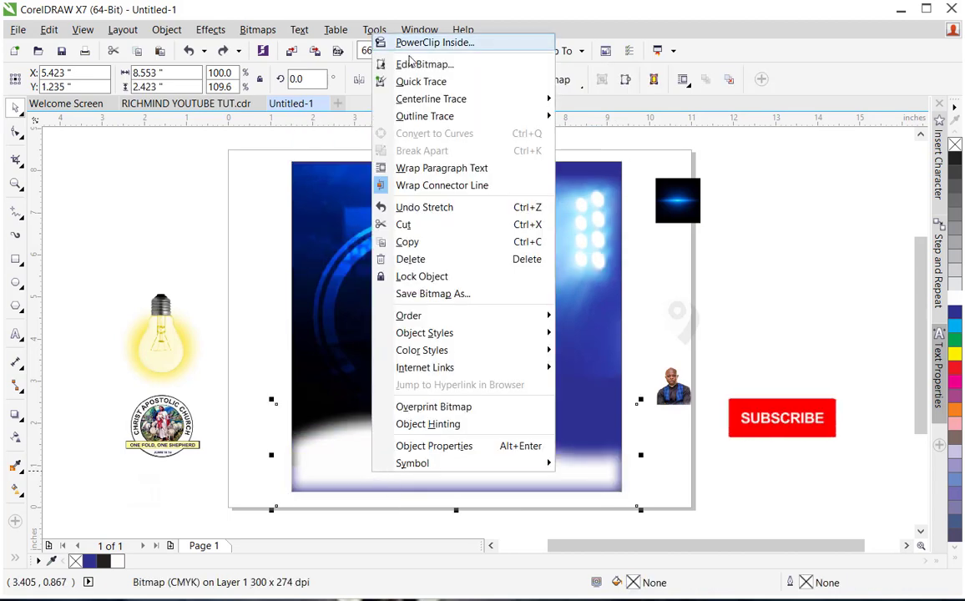
pyautogui.click(418, 42)
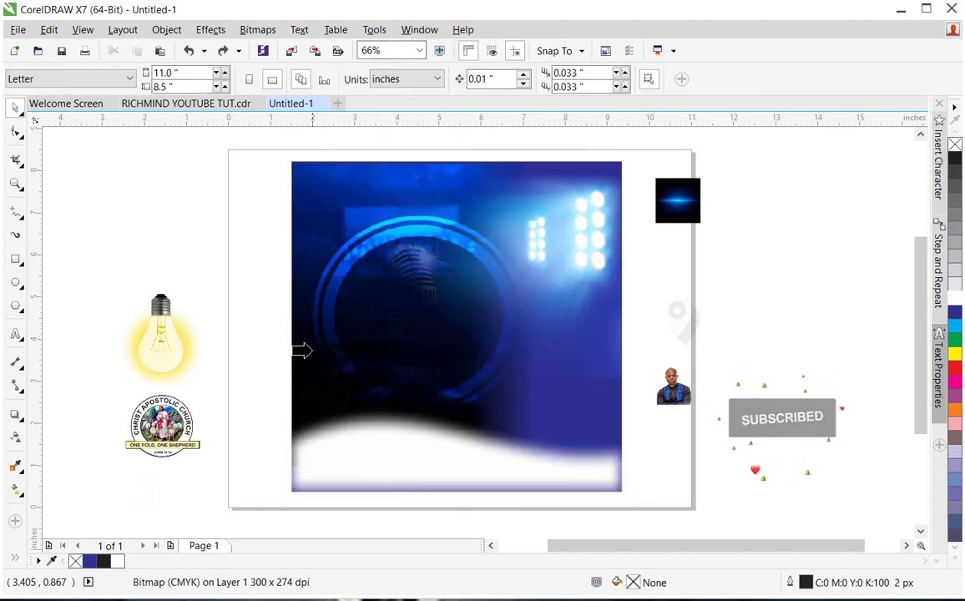
pyautogui.click(316, 364)
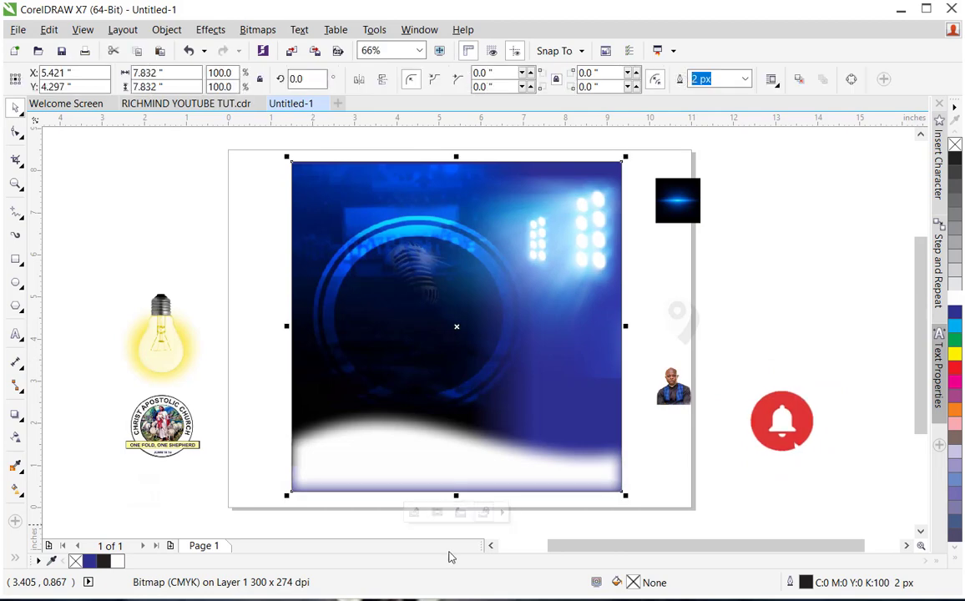
pyautogui.click(670, 480)
pyautogui.moveTo(556, 452); pyautogui.dragTo(546, 420)
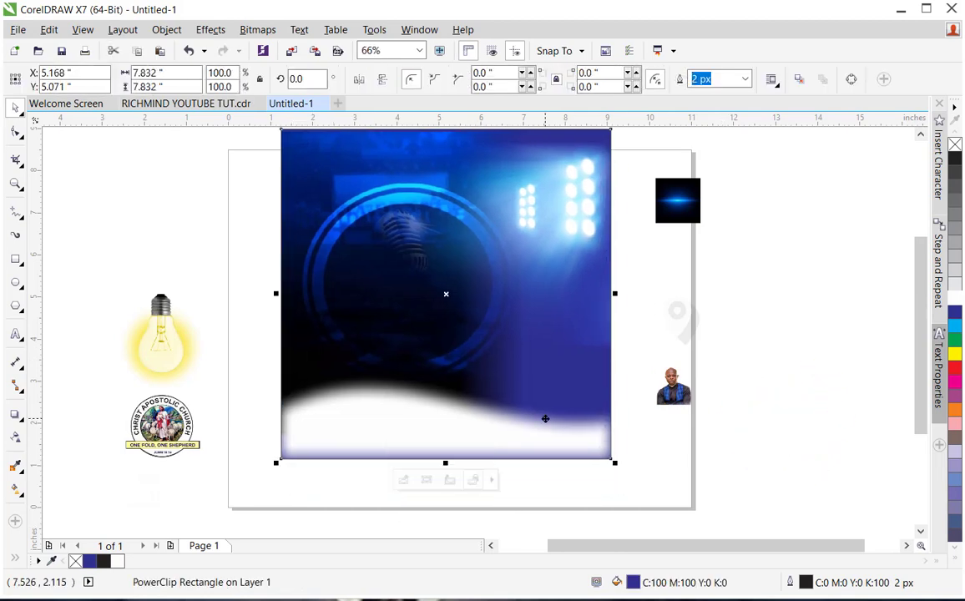
pyautogui.hotkey('ctrl', 'z')
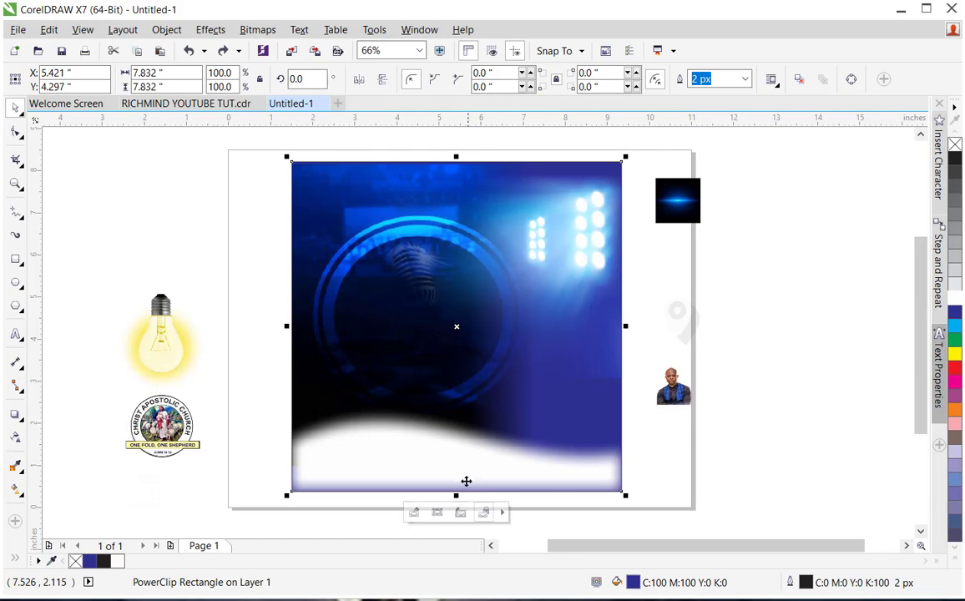
# Step: Open the square's PowerClip contents for editing and nudge the white wave bitmap slightly upward to Y 1.265 inches
pyautogui.click(414, 513)
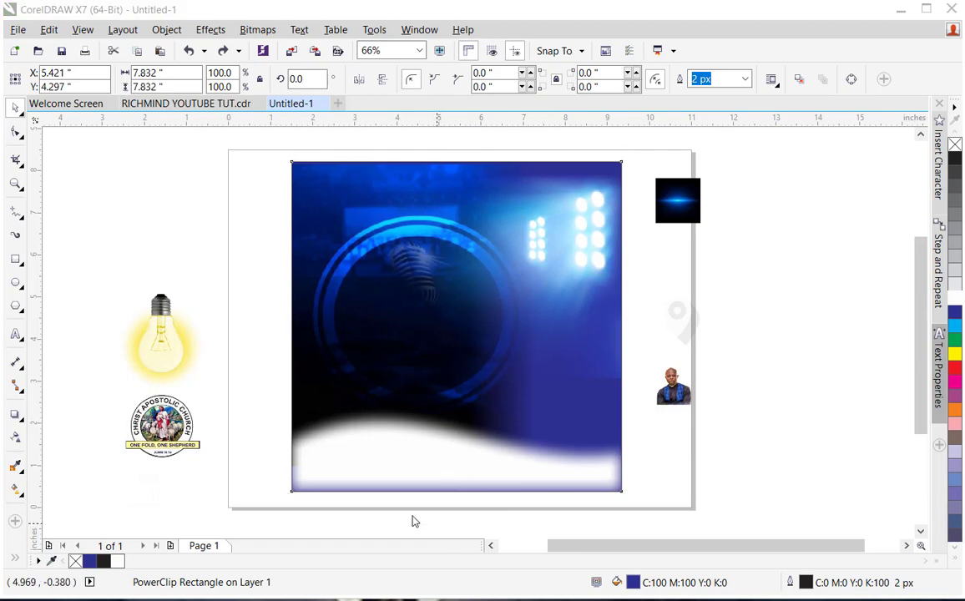
pyautogui.click(406, 452)
pyautogui.click(406, 452)
pyautogui.click(417, 469)
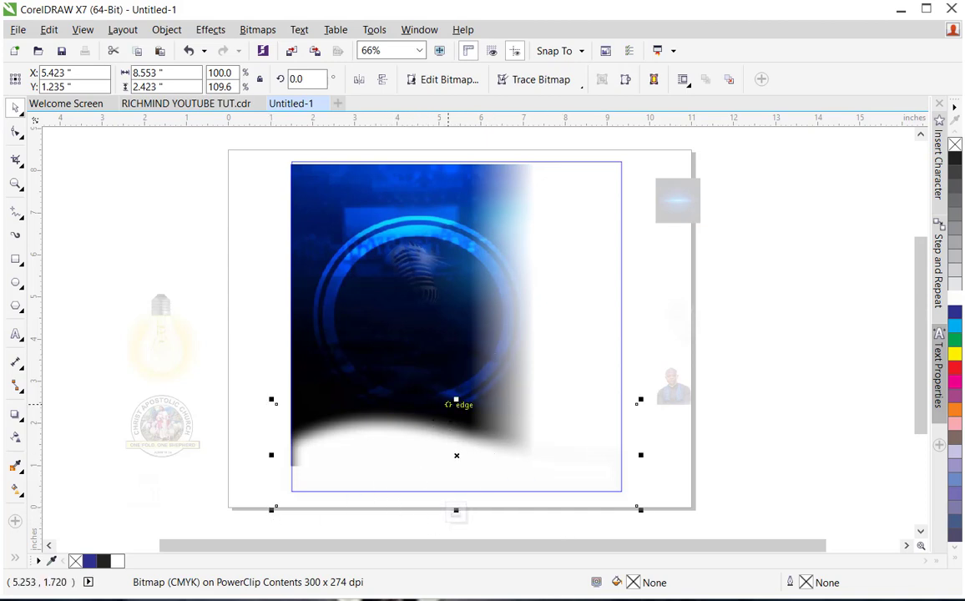
pyautogui.click(417, 448)
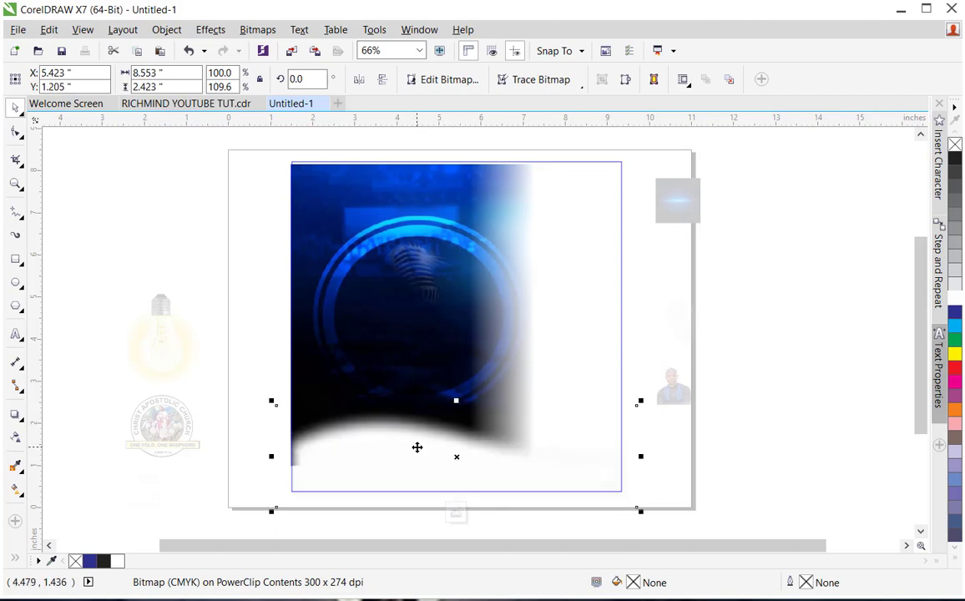
pyautogui.press('Up')
pyautogui.press('Up')
pyautogui.press('Up')
pyautogui.press('Up')
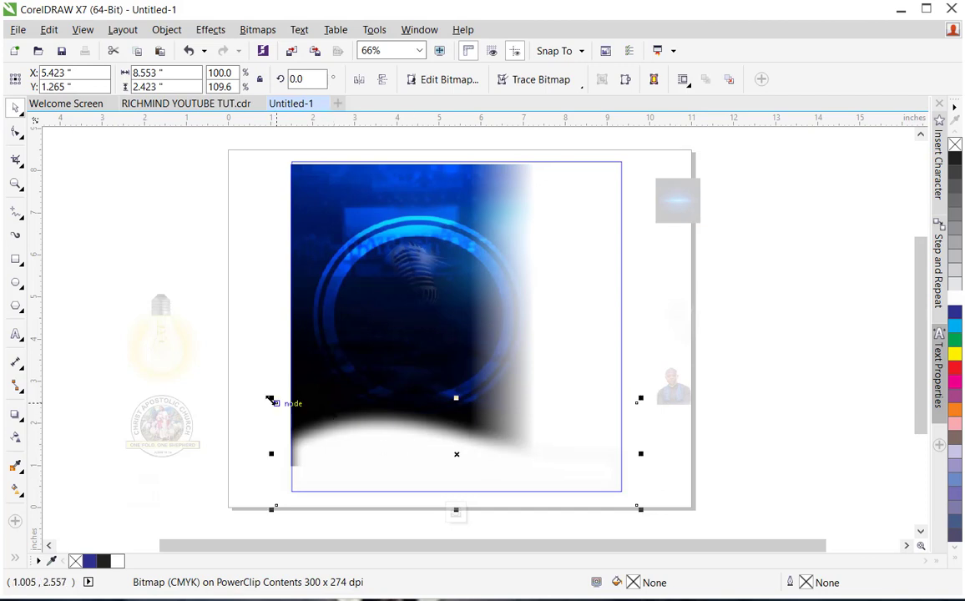
# Step: Enlarge the wave bitmap outward from its upper-left corner to about 8.85 by 2.51 inches and finish editing the PowerClip
pyautogui.rightClick(256, 377)
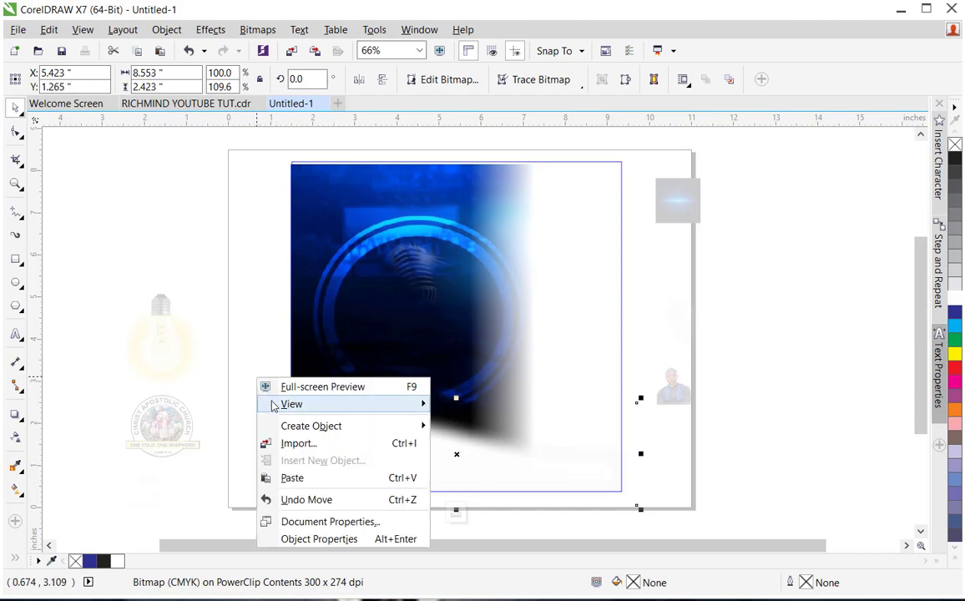
pyautogui.click(347, 336)
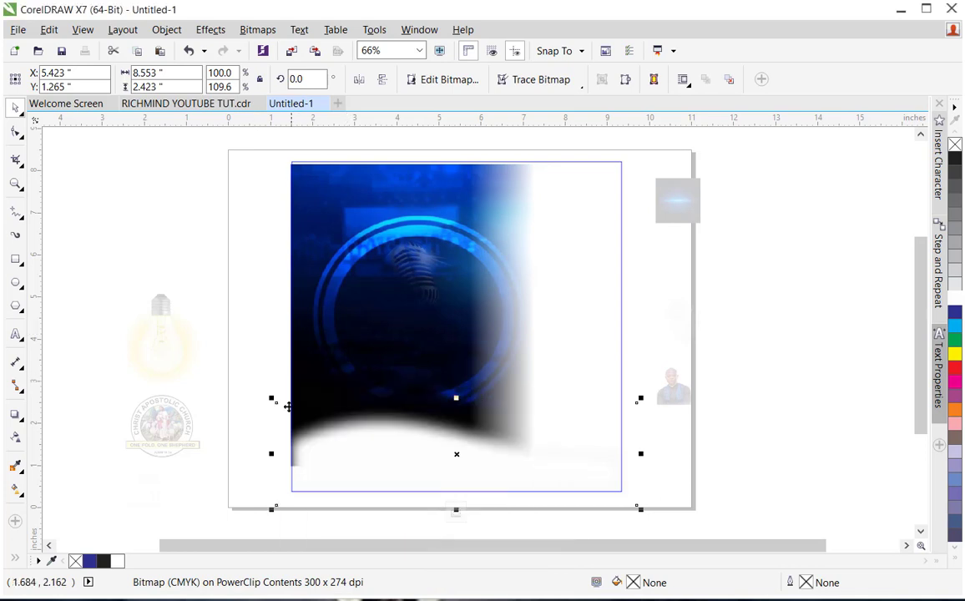
pyautogui.moveTo(271, 399); pyautogui.dragTo(258, 381)
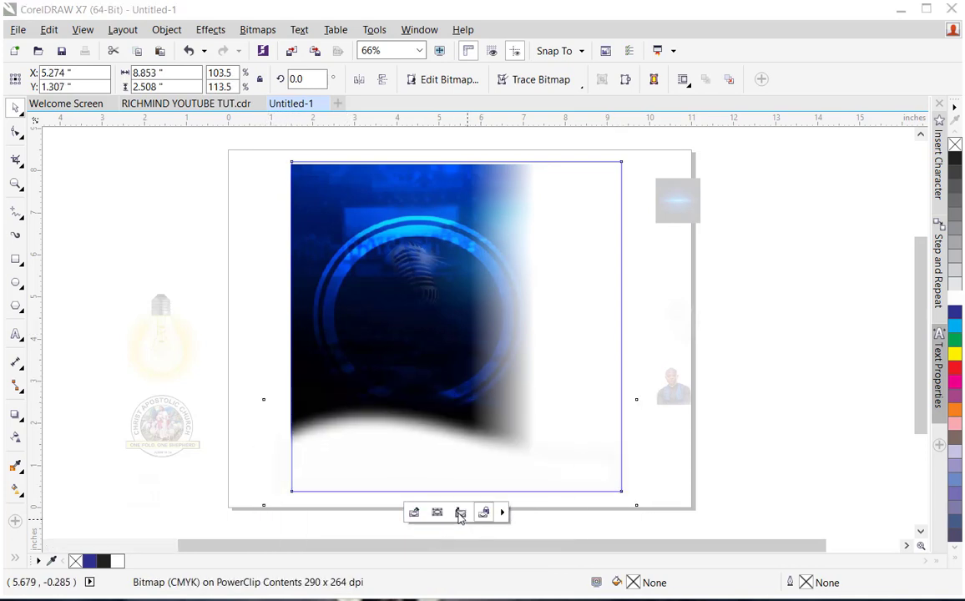
pyautogui.click(459, 513)
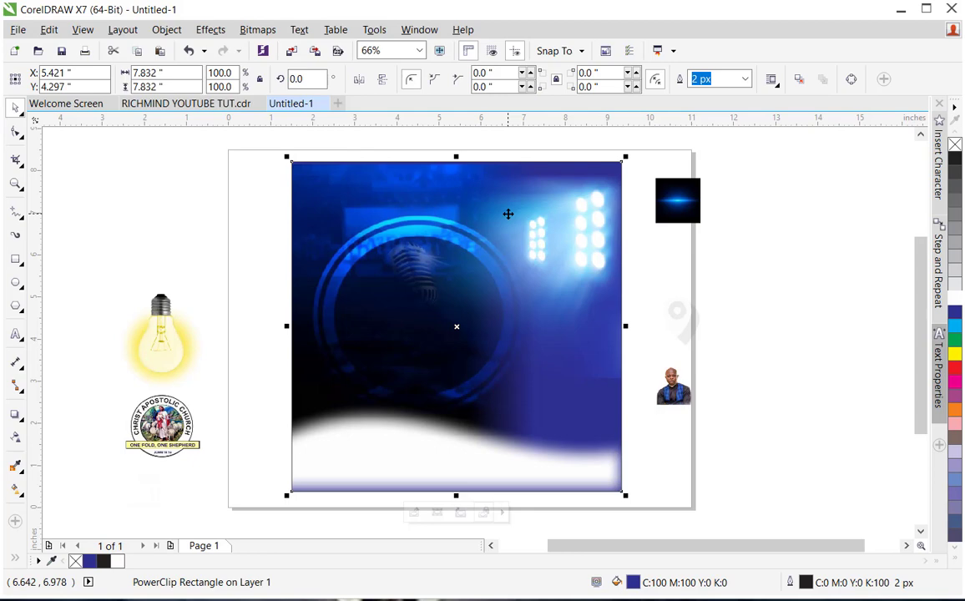
# Step: Draw a rectangle about 7.83 by 1.22 inches across the top of the square background and fill it with black
pyautogui.click(203, 168)
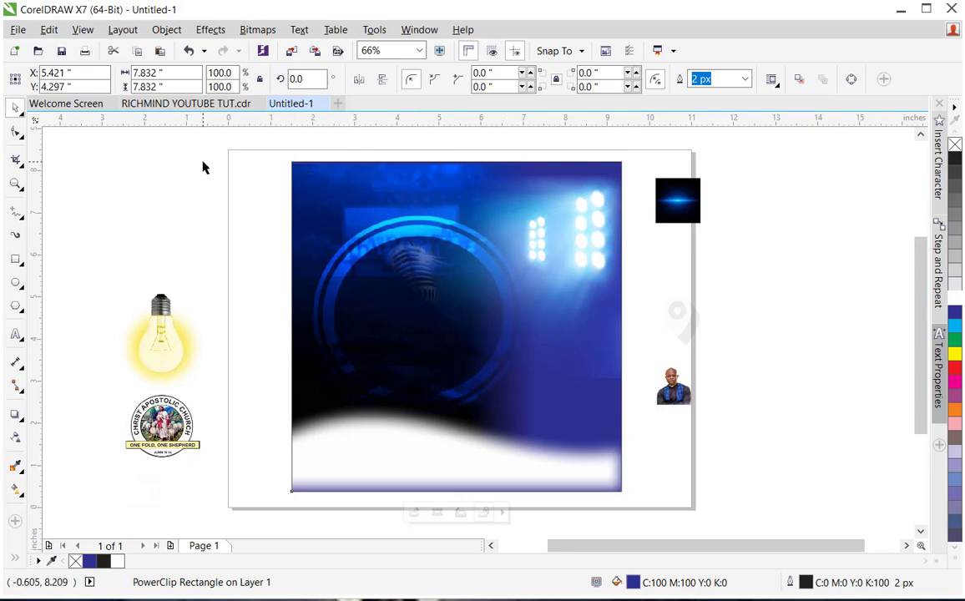
pyautogui.click(15, 259)
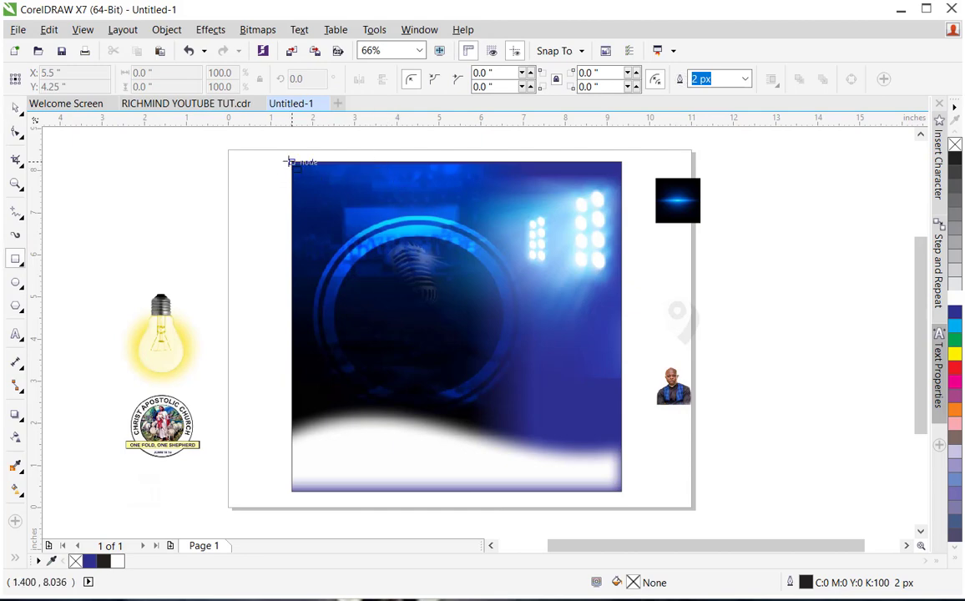
pyautogui.moveTo(291, 162); pyautogui.dragTo(621, 213)
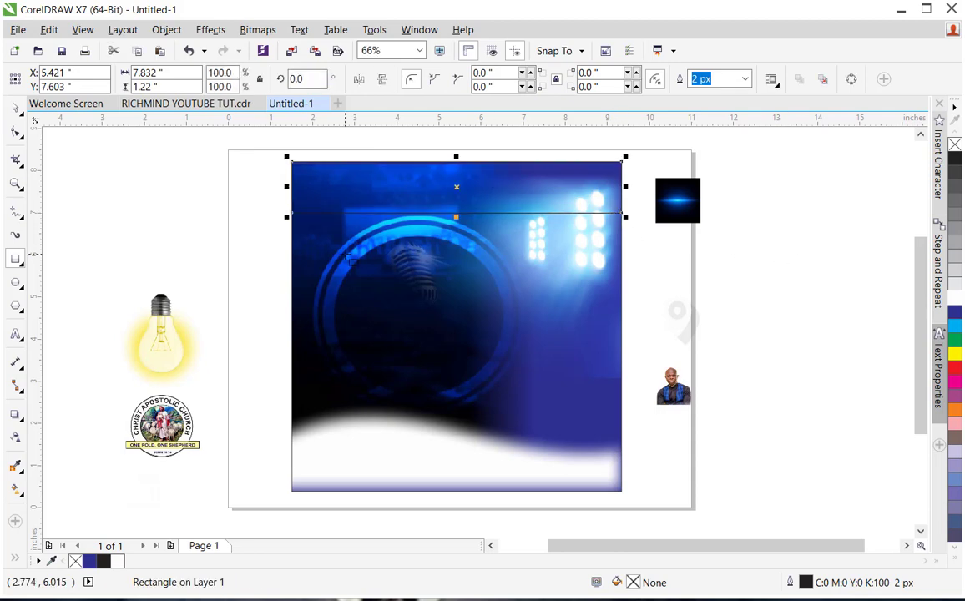
pyautogui.click(956, 158)
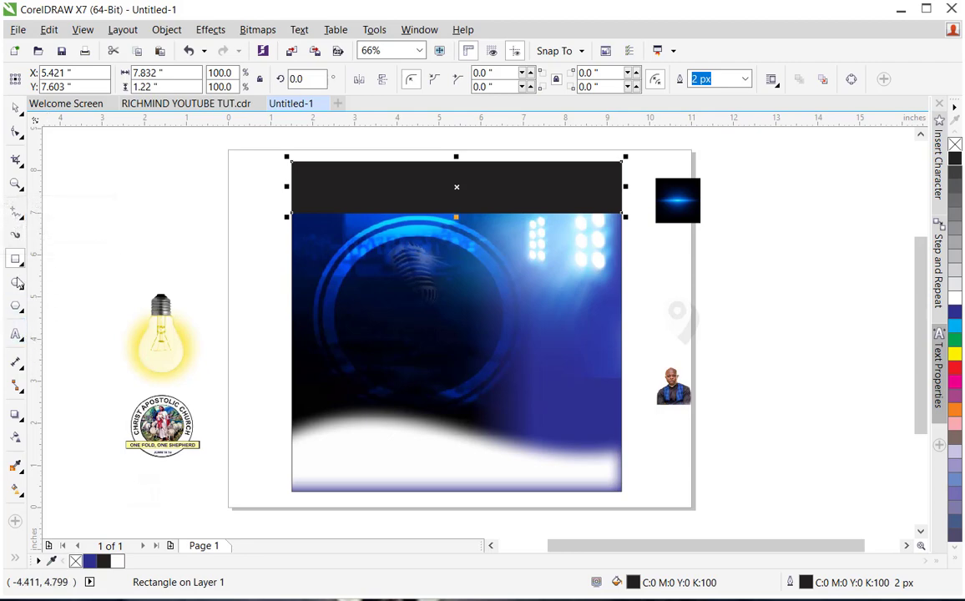
# Step: Apply a linear transparency to the black rectangle, fading from opaque at its top edge to fully transparent at its bottom edge
pyautogui.click(15, 183)
pyautogui.moveTo(247, 140); pyautogui.dragTo(636, 324)
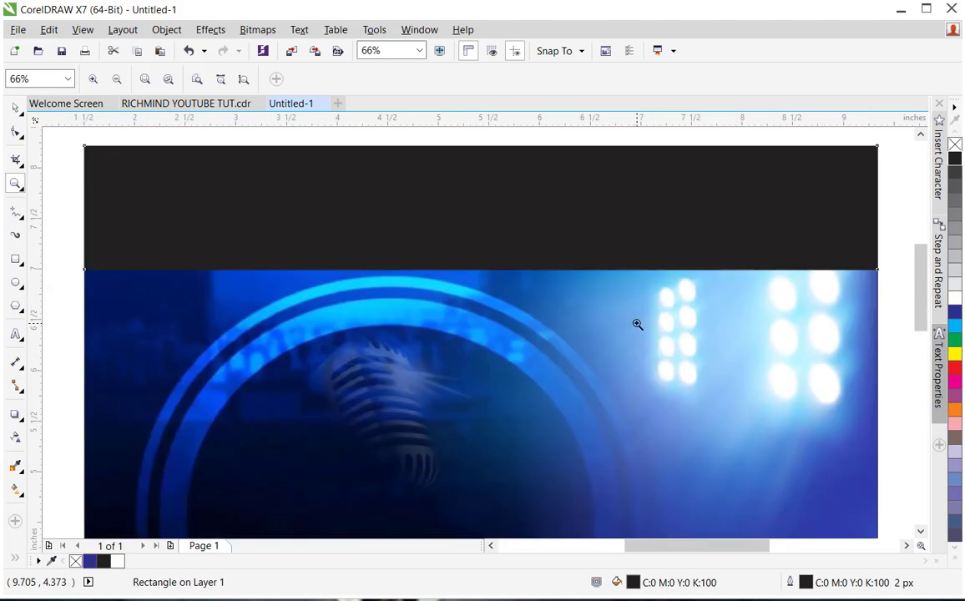
pyautogui.click(15, 109)
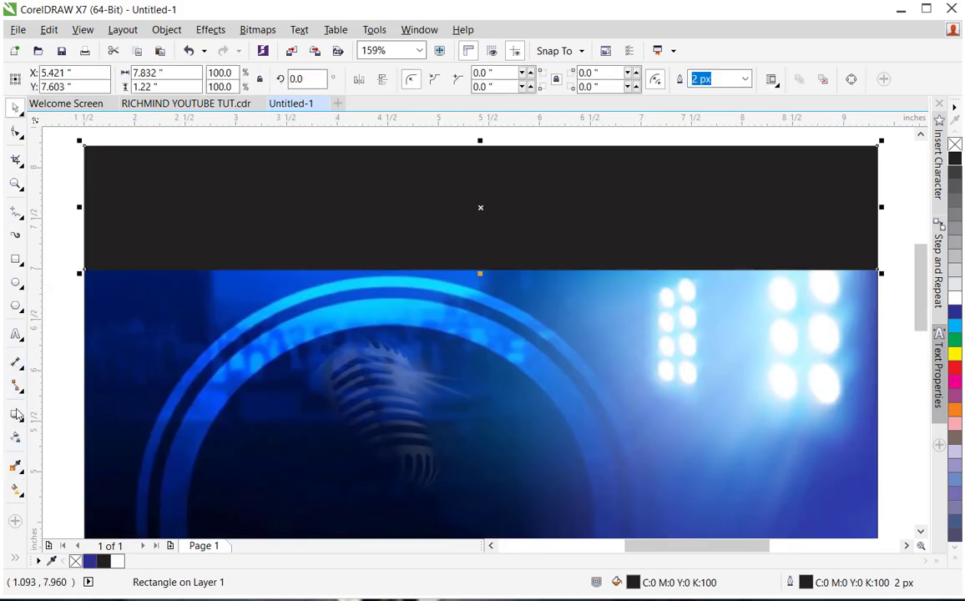
pyautogui.click(16, 440)
pyautogui.moveTo(467, 150); pyautogui.dragTo(472, 269)
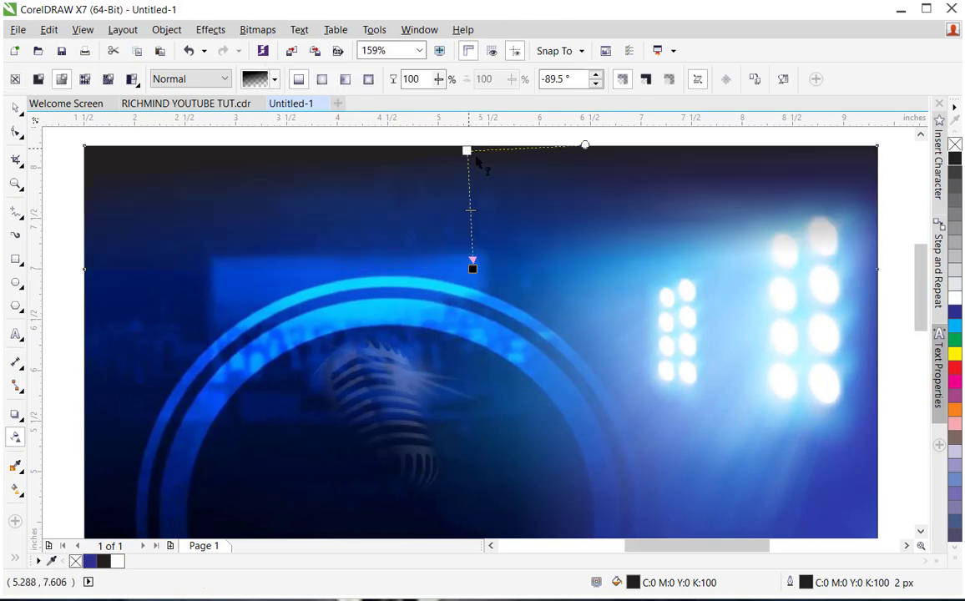
pyautogui.click(15, 183)
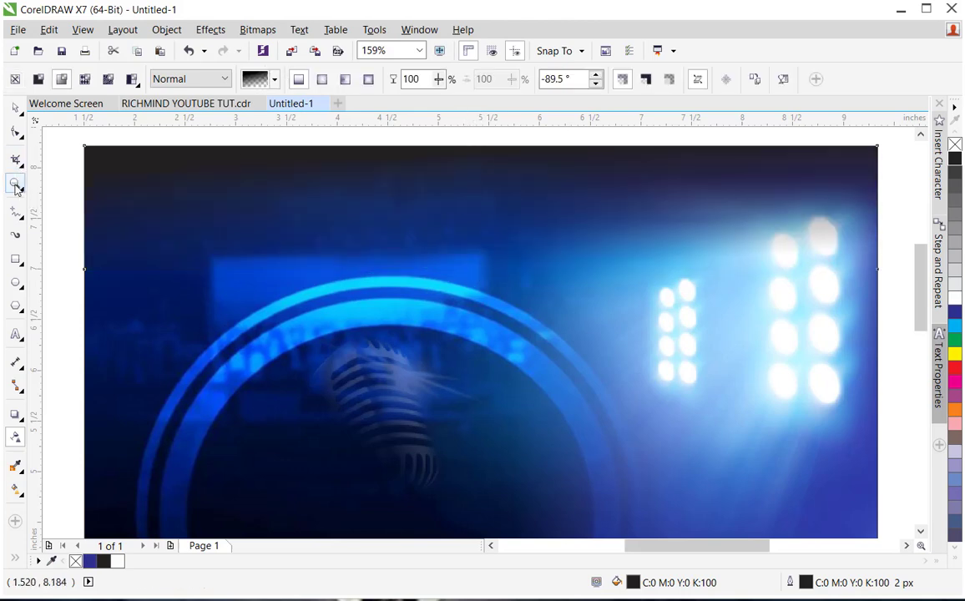
pyautogui.keyDown('shift'); pyautogui.click(564, 371); pyautogui.keyUp('shift')
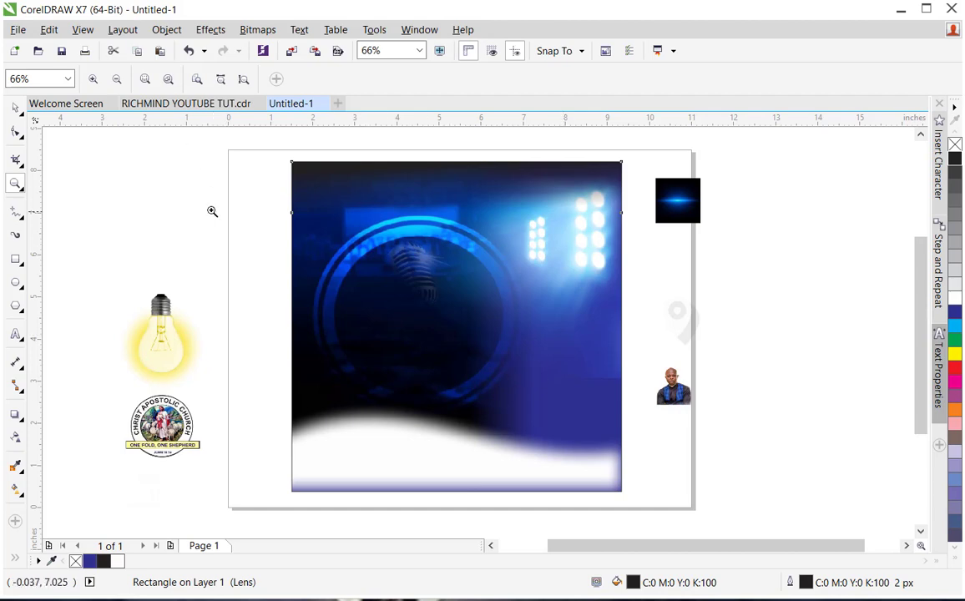
pyautogui.click(12, 109)
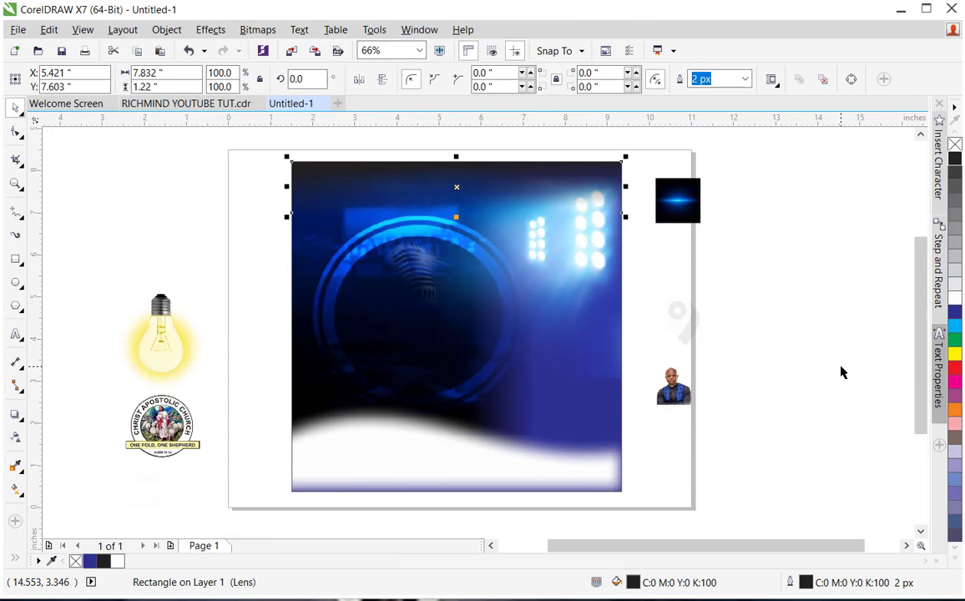
pyautogui.press('Escape')
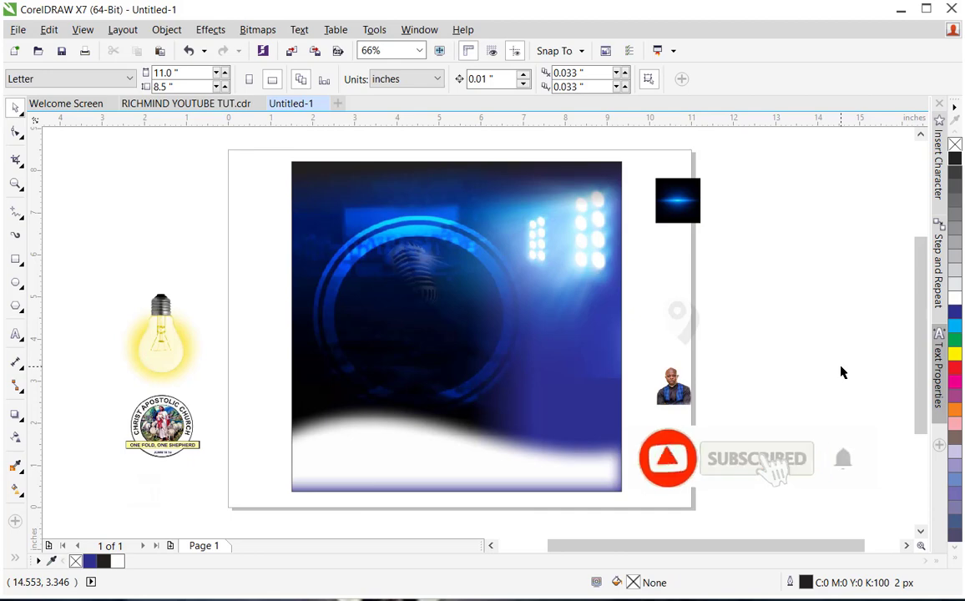
# Step: Paste the flyer's copied paragraph text and place it beside the page, to the right of the image assets
pyautogui.hotkey('ctrl', 'v')
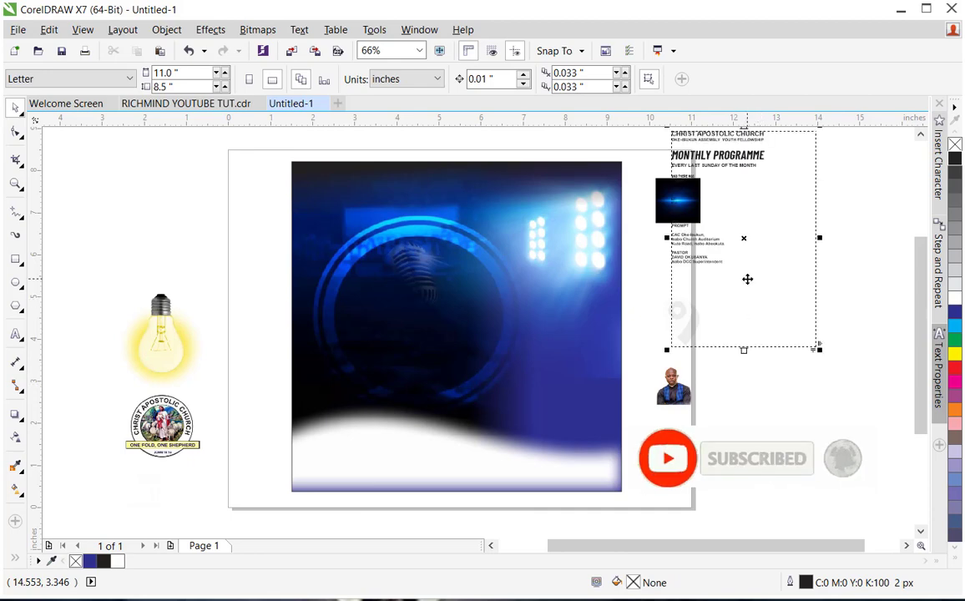
pyautogui.moveTo(758, 266); pyautogui.dragTo(802, 320)
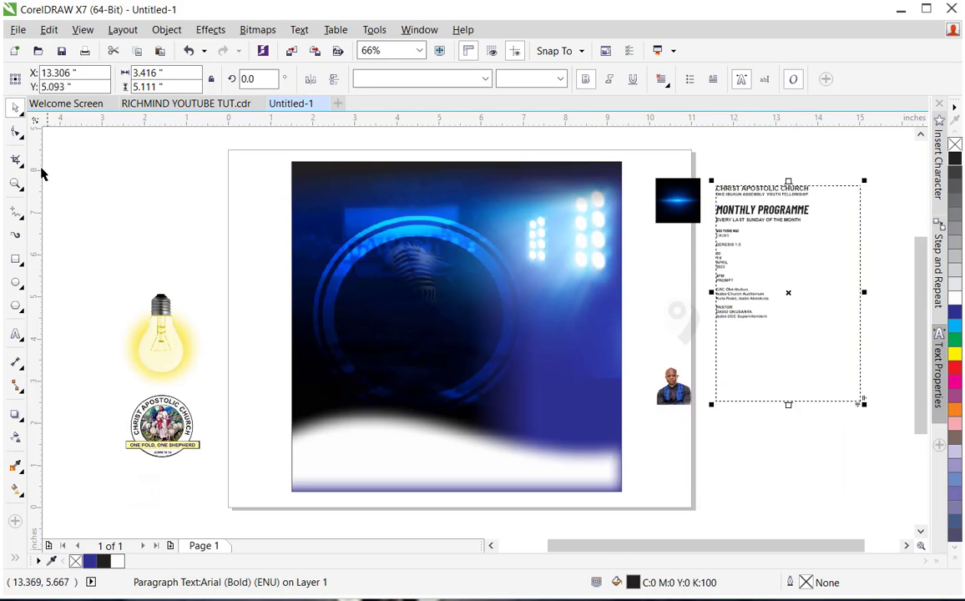
pyautogui.click(15, 182)
pyautogui.moveTo(700, 175); pyautogui.dragTo(872, 431)
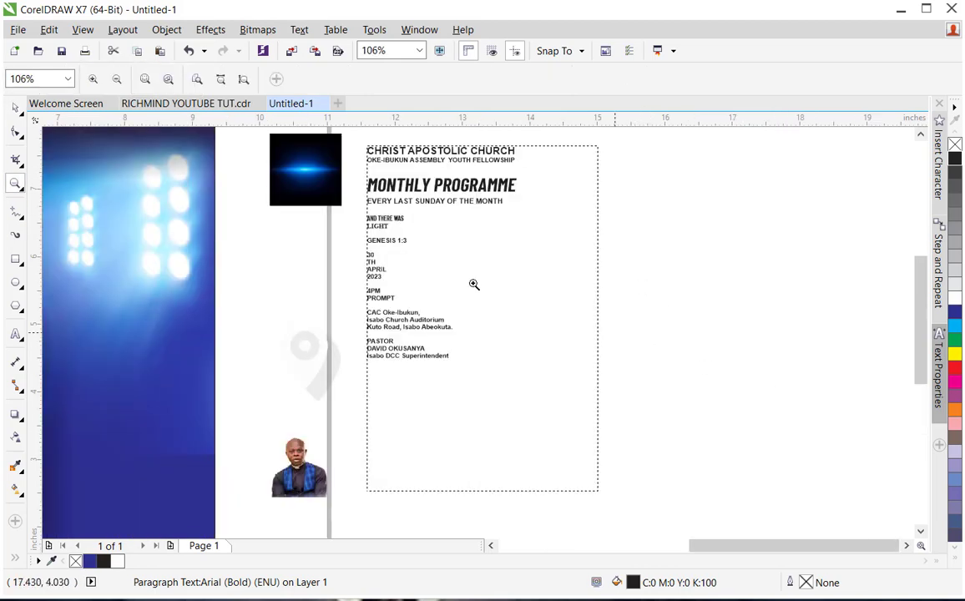
pyautogui.rightClick(468, 280)
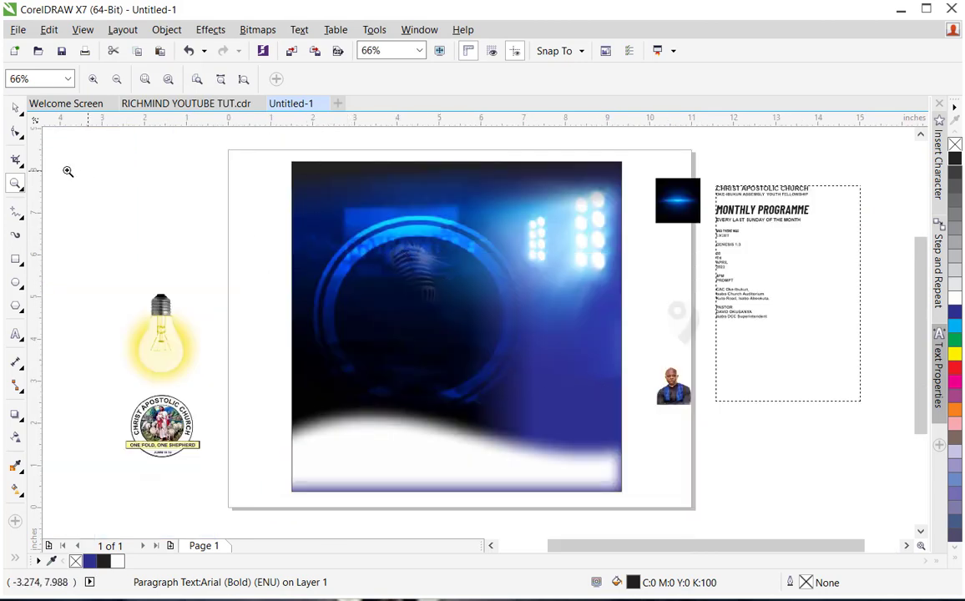
# Step: Move the Christ Apostolic Church logo into the upper-left corner of the blue square background
pyautogui.click(18, 110)
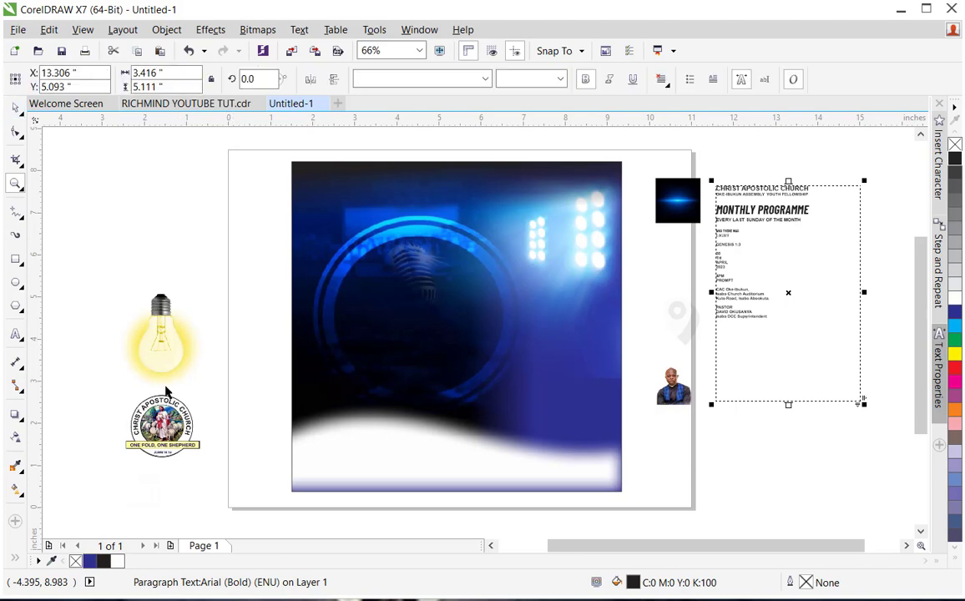
pyautogui.click(170, 421)
pyautogui.moveTo(171, 421); pyautogui.dragTo(345, 199)
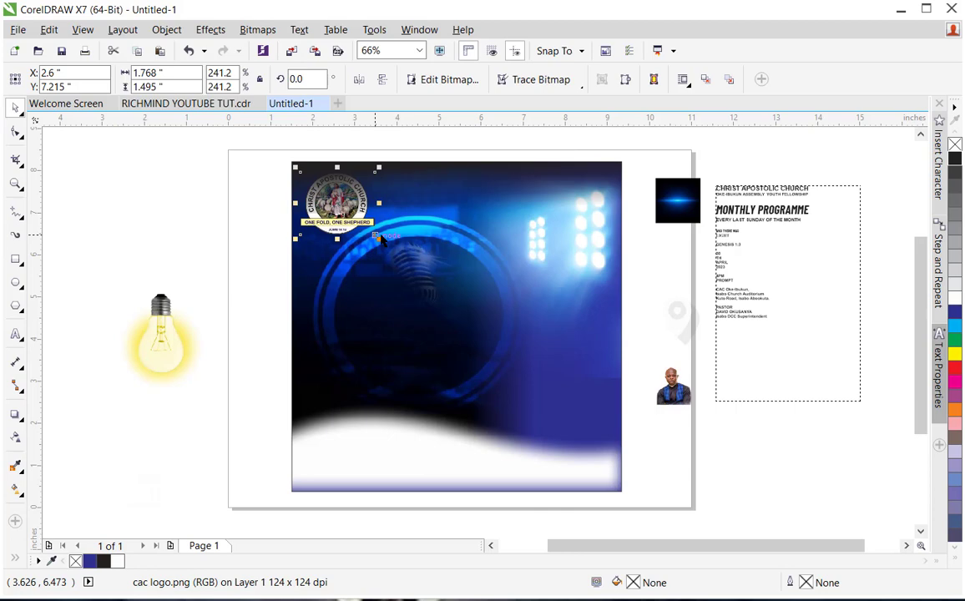
# Step: Bring the church logo to the front and scale it down to about 1.28 by 1.08 inches
pyautogui.click(379, 238)
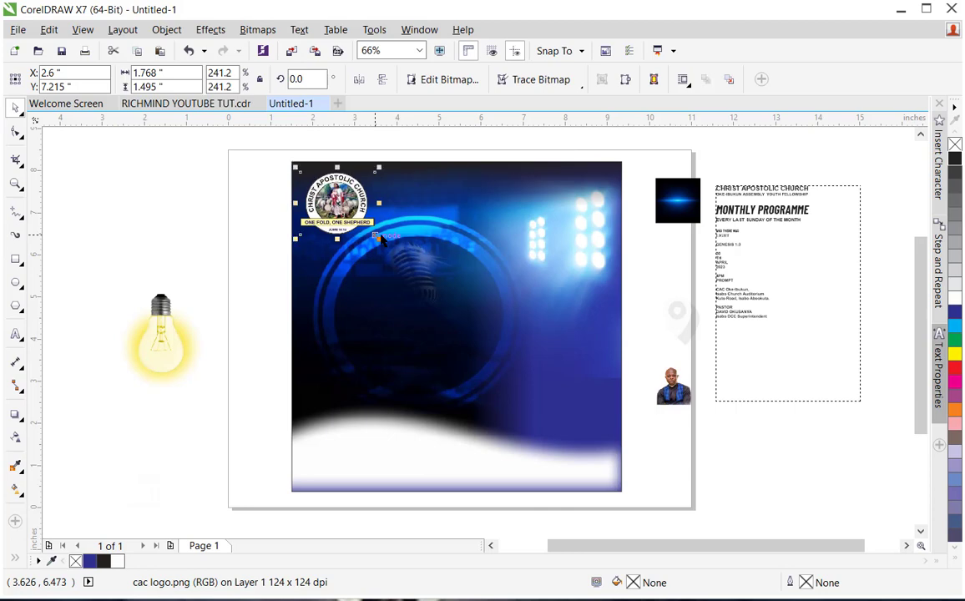
pyautogui.hotkey('ctrl', 'Home')
pyautogui.moveTo(377, 237); pyautogui.dragTo(359, 221)
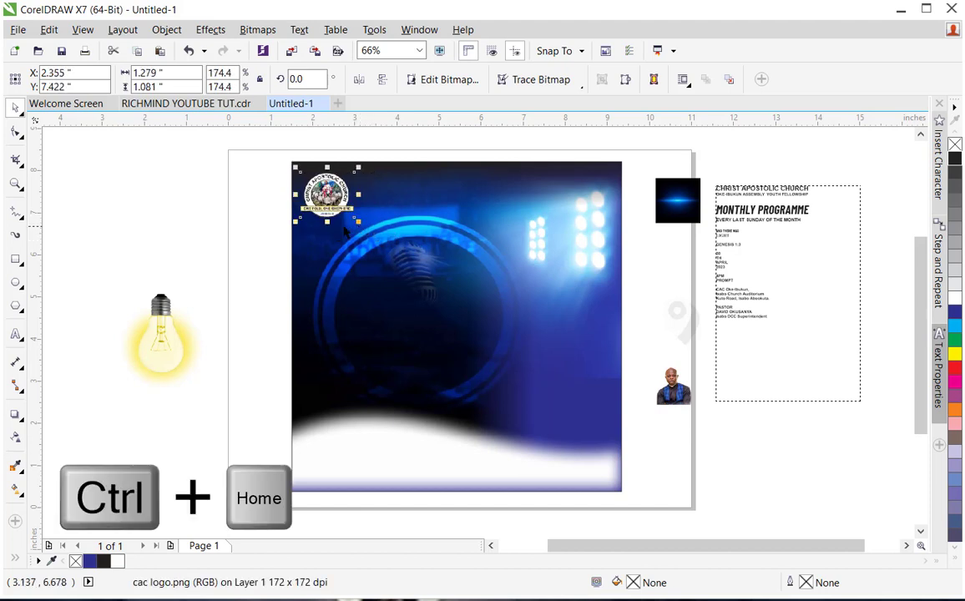
# Step: Copy "CHRIST APOSTOLIC CHURCH" from the paragraph text and paste it as a separate text line beside the logo
pyautogui.click(16, 184)
pyautogui.moveTo(276, 157); pyautogui.dragTo(860, 394)
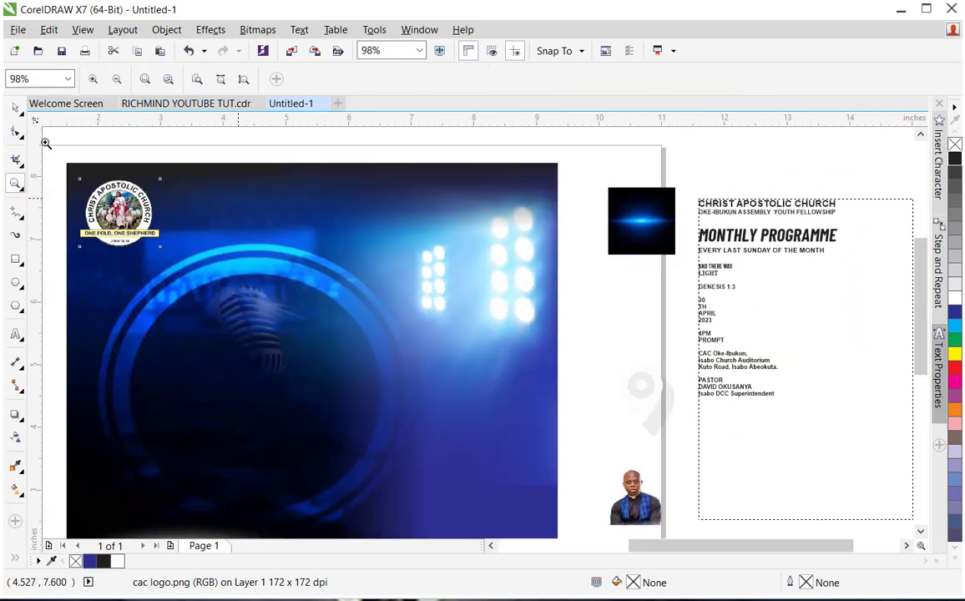
pyautogui.click(16, 112)
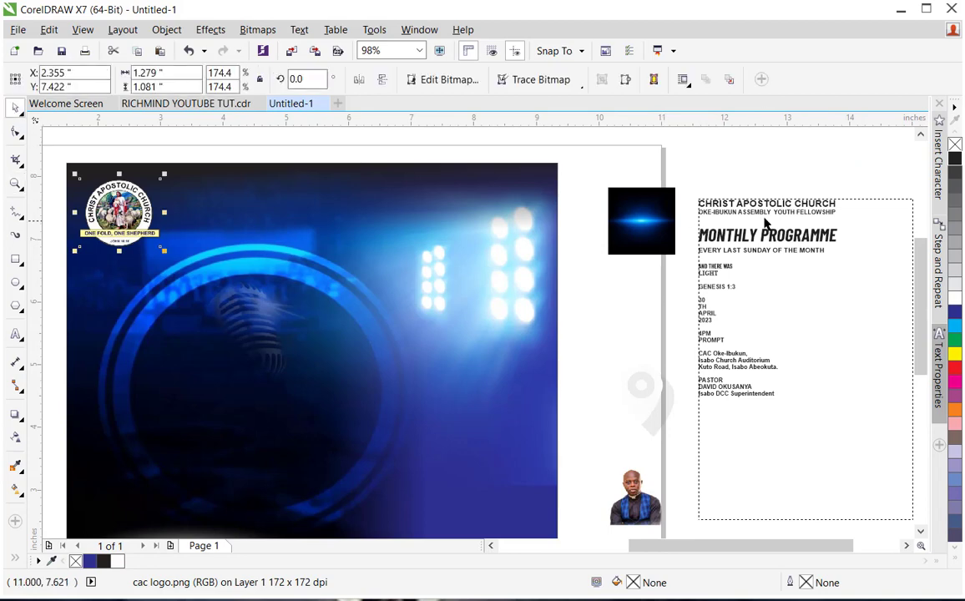
pyautogui.doubleClick(792, 204)
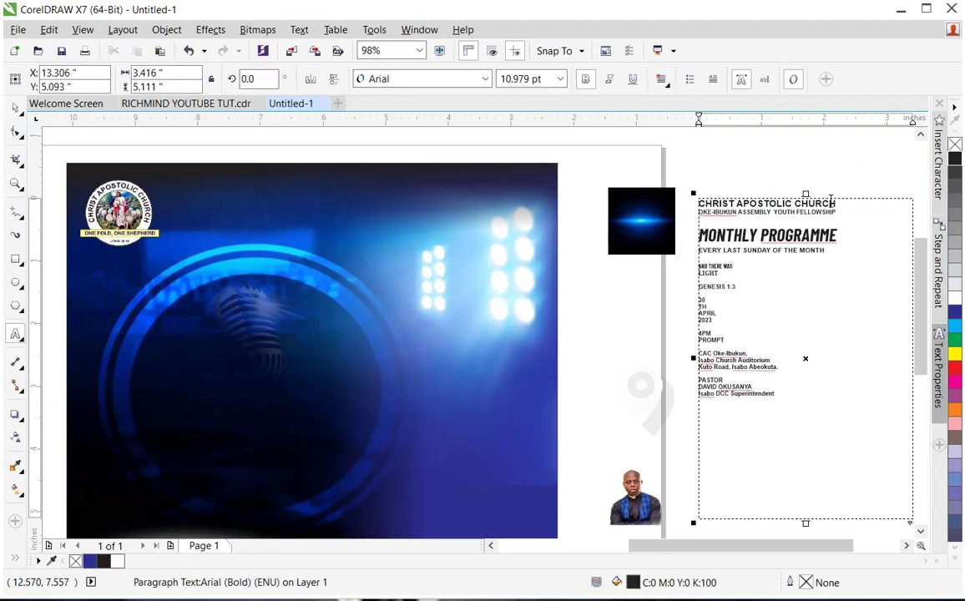
pyautogui.moveTo(842, 202); pyautogui.dragTo(694, 203)
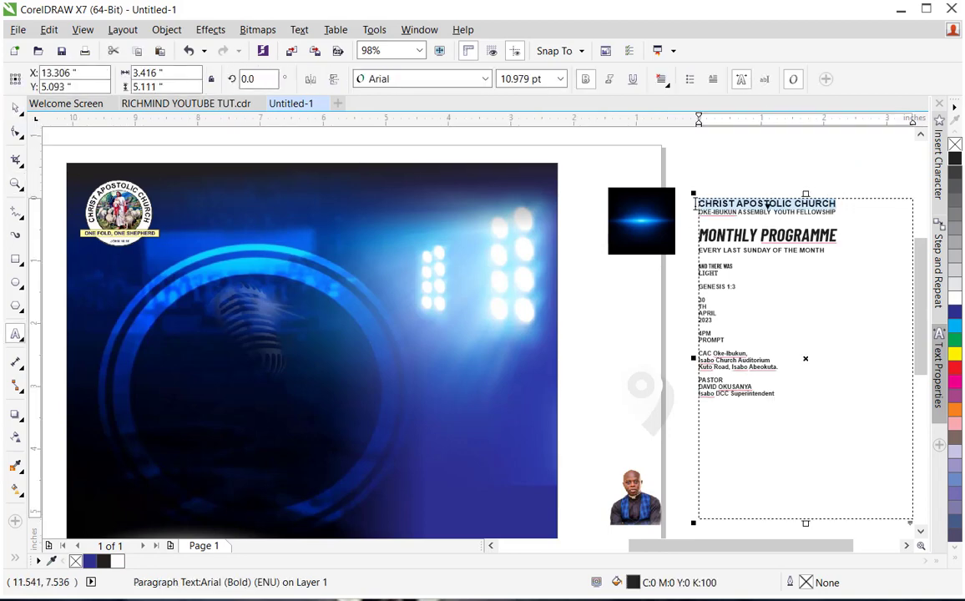
pyautogui.click(171, 208)
pyautogui.press('Escape')
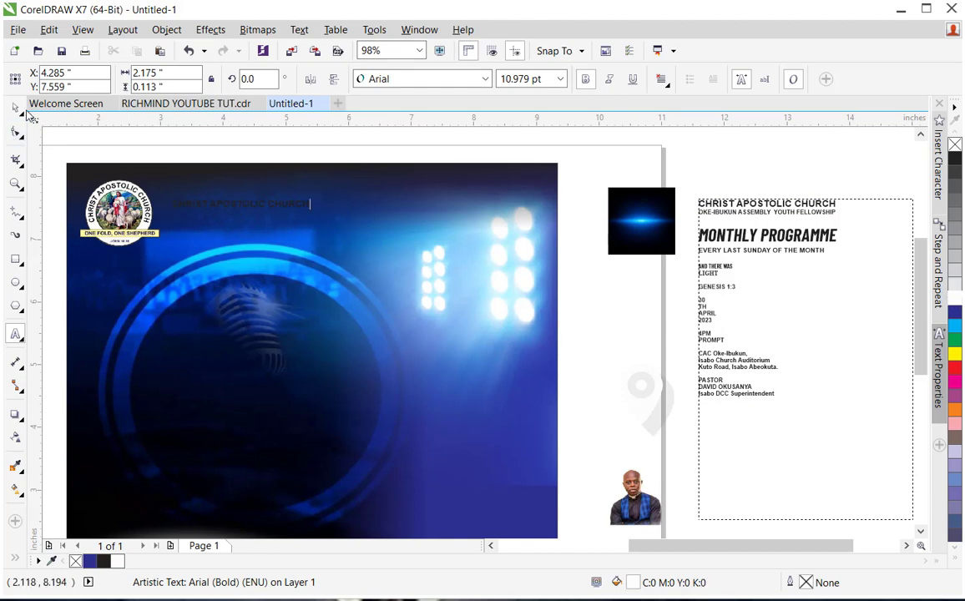
# Step: Fill the church name with white, enlarge it to about 13.3 pt and move it closer to the logo
pyautogui.click(955, 302)
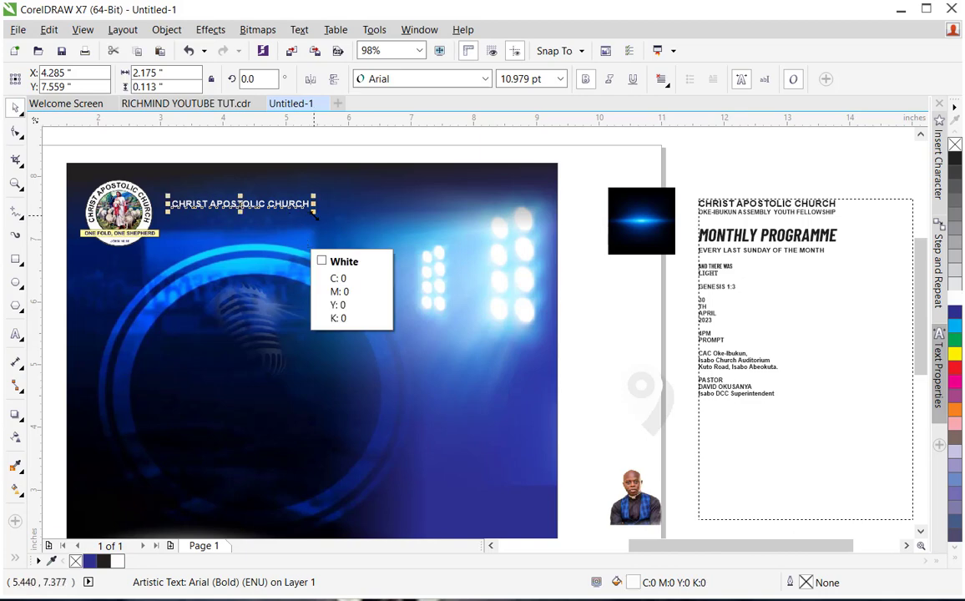
pyautogui.moveTo(314, 213); pyautogui.dragTo(341, 232)
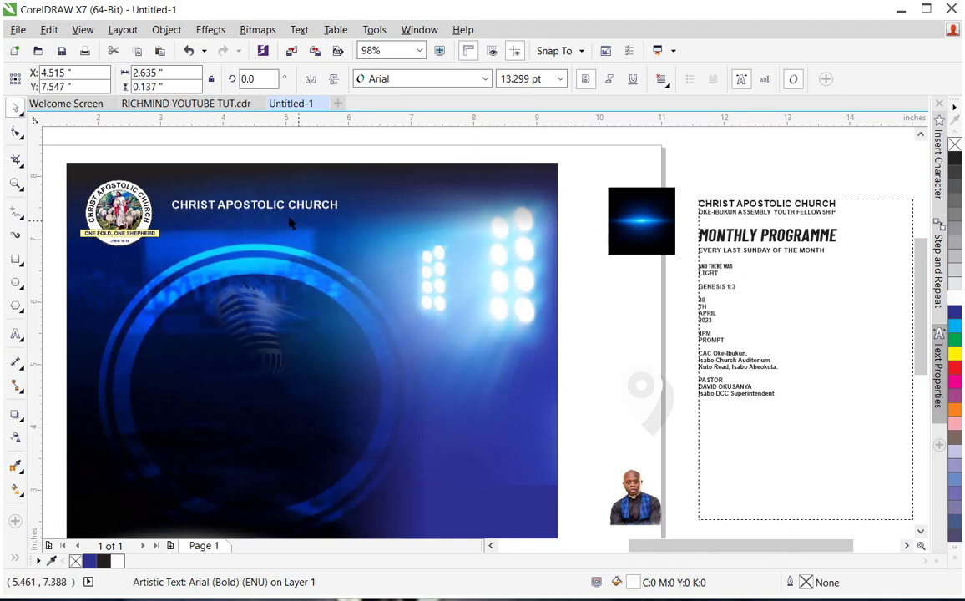
pyautogui.moveTo(271, 212); pyautogui.dragTo(255, 205)
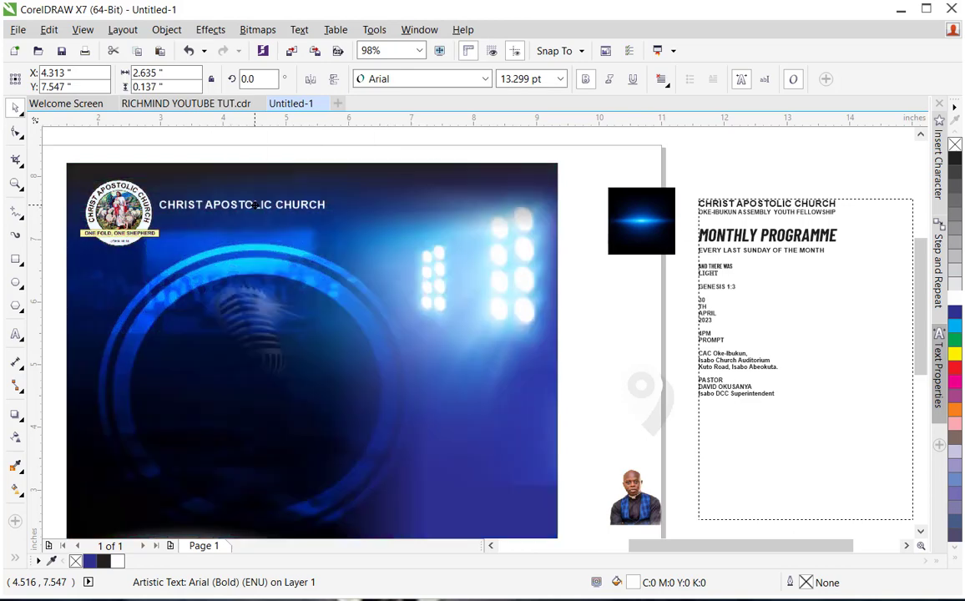
# Step: Copy "OKE-IBUKUN ASSEMBLY YOUTH FELLOWSHIP" from the paragraph text, paste it below the church name and fill it with white
pyautogui.doubleClick(722, 215)
pyautogui.moveTo(835, 212); pyautogui.dragTo(703, 214)
pyautogui.hotkey('ctrl', 'c')
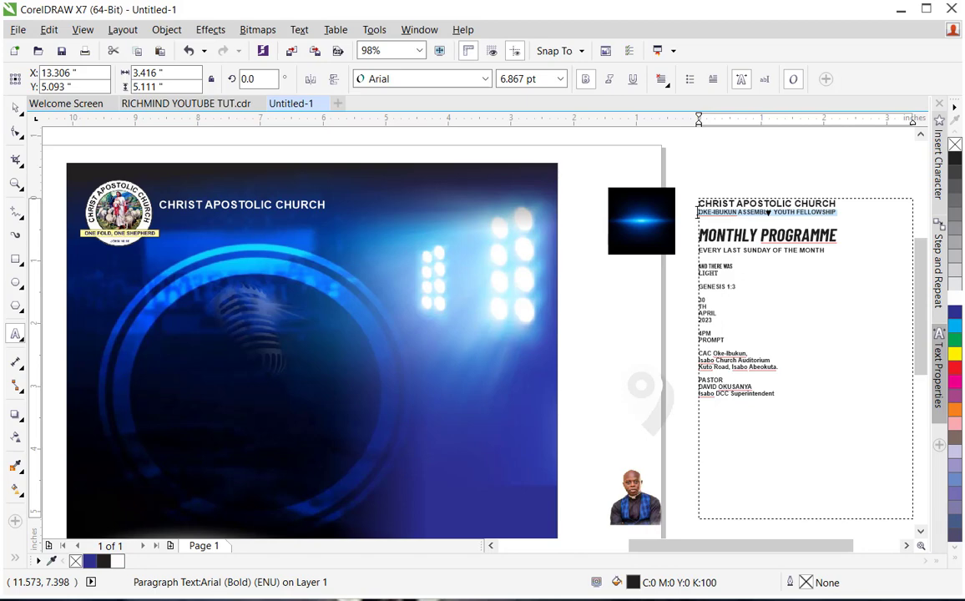
pyautogui.click(171, 236)
pyautogui.hotkey('ctrl', 'v')
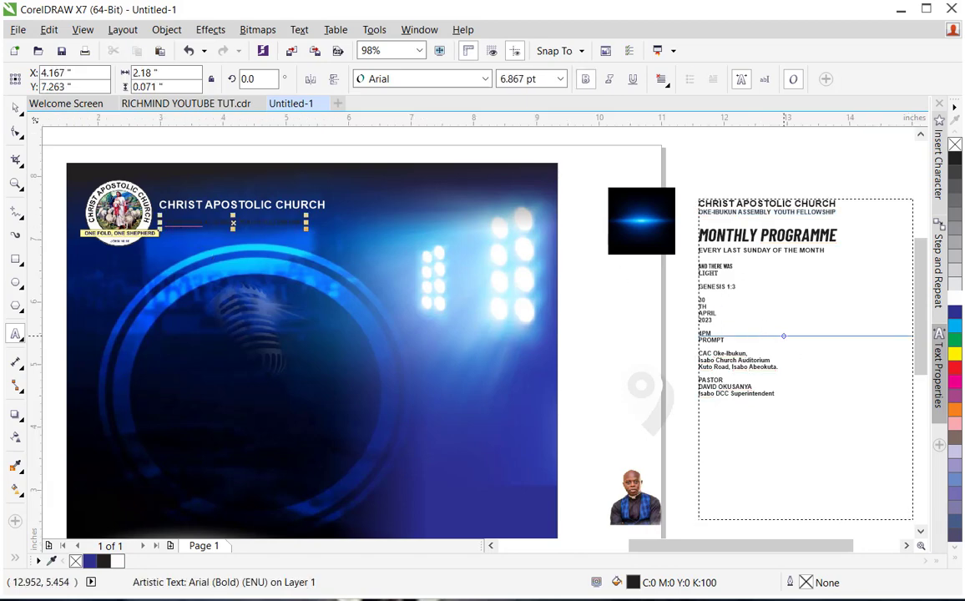
pyautogui.click(955, 299)
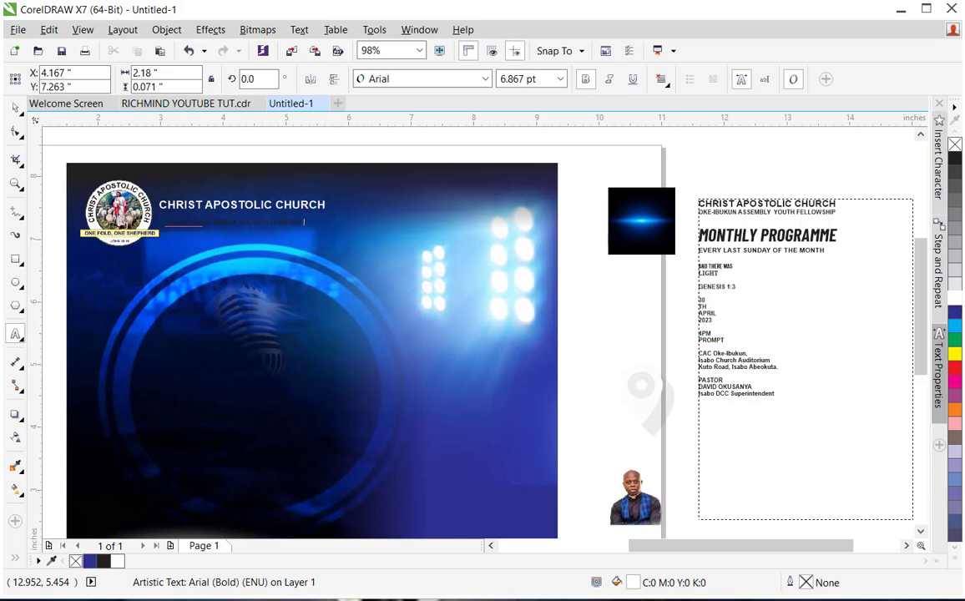
pyautogui.click(14, 110)
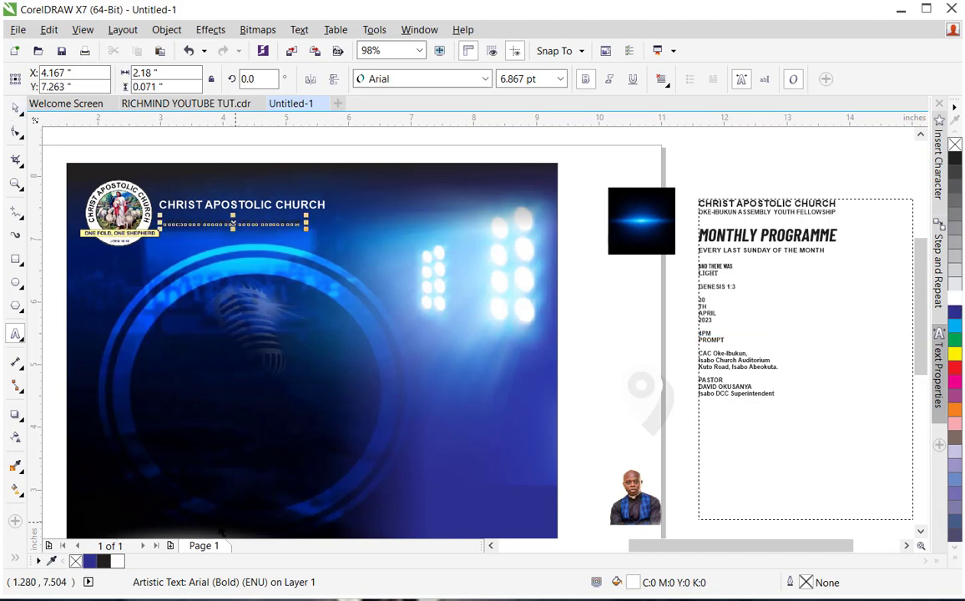
pyautogui.click(116, 564)
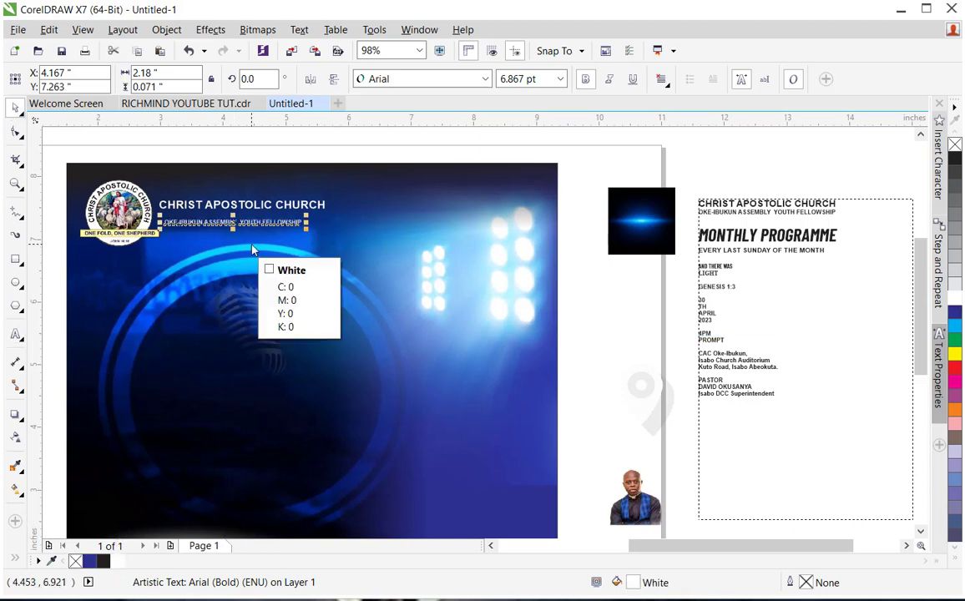
# Step: Resize and arrange the logo and its two text lines in the flyer's corner, making the text pair about 2.87 inches wide
pyautogui.moveTo(308, 215); pyautogui.dragTo(279, 221)
pyautogui.moveTo(147, 157); pyautogui.dragTo(346, 233)
pyautogui.moveTo(51, 143); pyautogui.dragTo(146, 235)
pyautogui.moveTo(146, 155); pyautogui.dragTo(428, 264)
pyautogui.moveTo(256, 233); pyautogui.dragTo(236, 202)
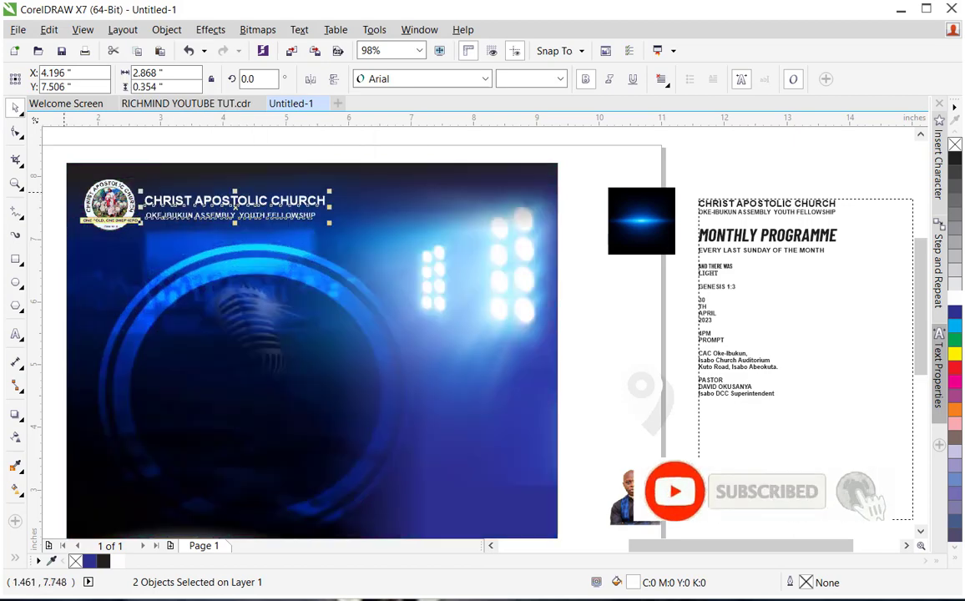
pyautogui.click(14, 184)
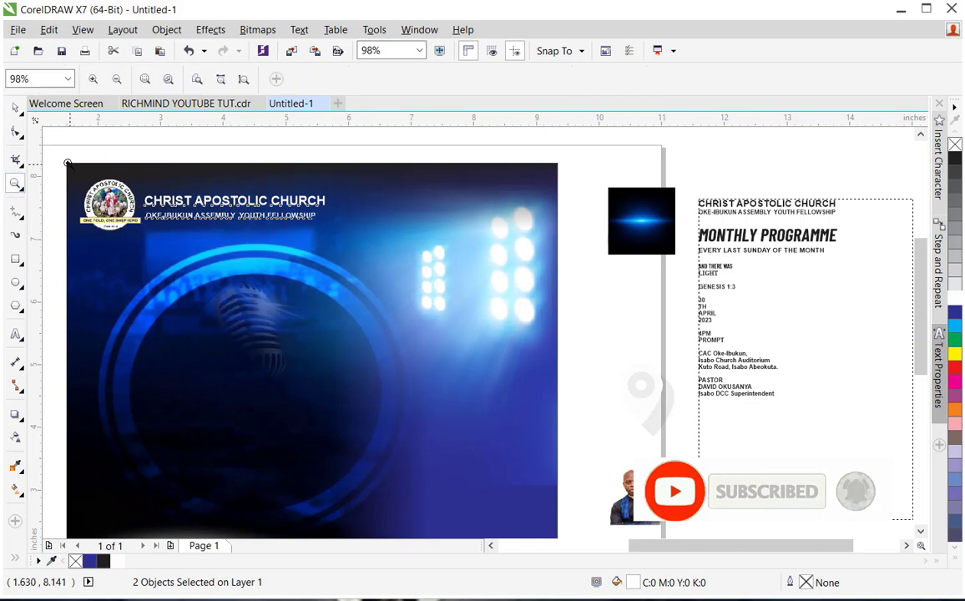
pyautogui.click(399, 295)
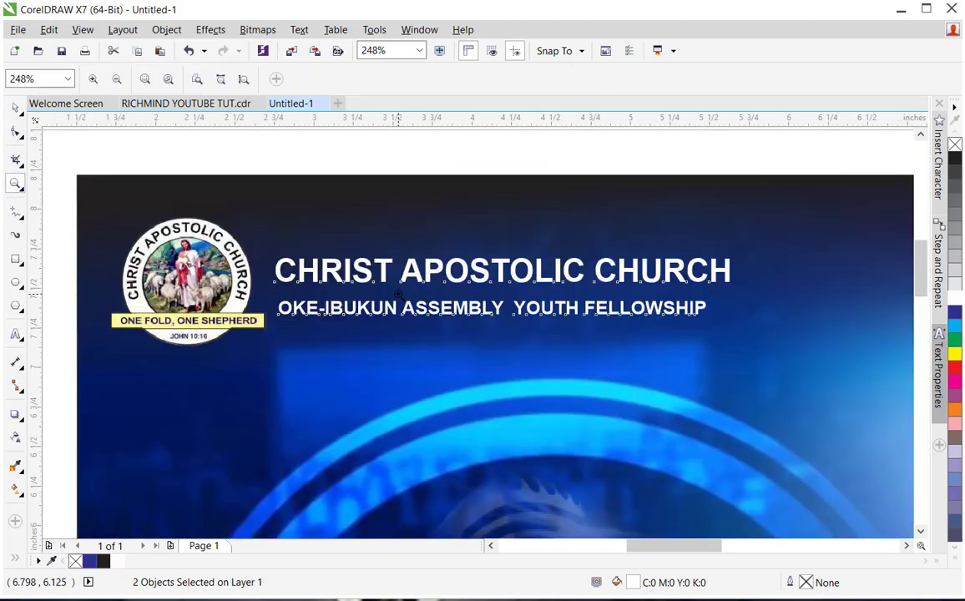
pyautogui.rightClick(430, 284)
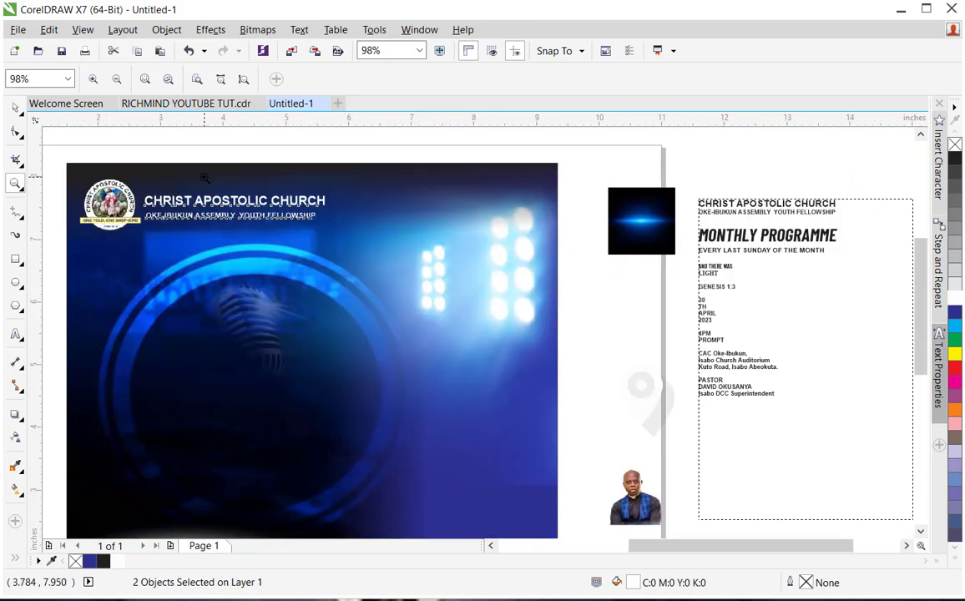
# Step: Copy "MONTHLY PROGRAMME" from the paragraph text and paste it as separate text near the flyer's upper-right corner
pyautogui.click(15, 109)
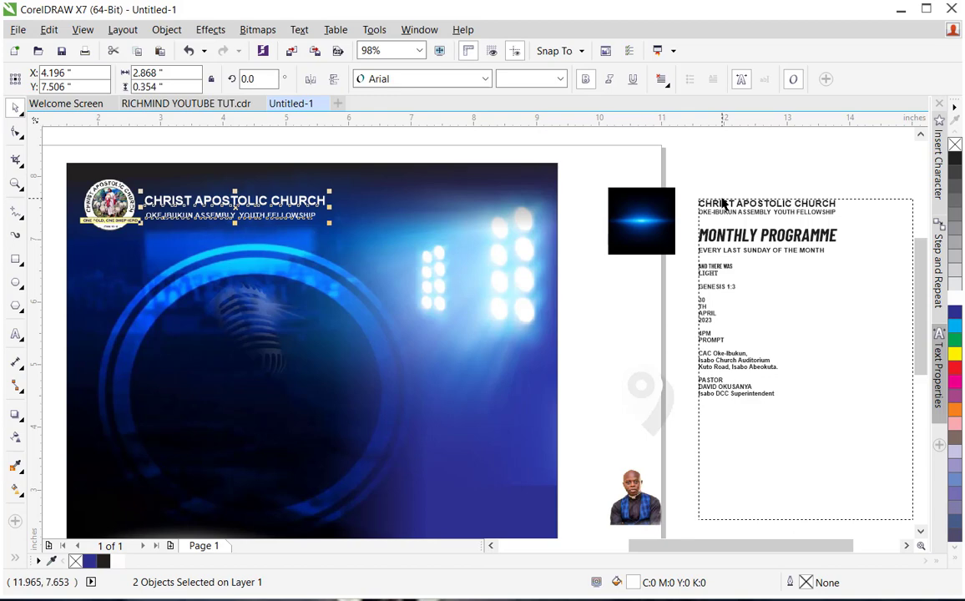
pyautogui.doubleClick(742, 238)
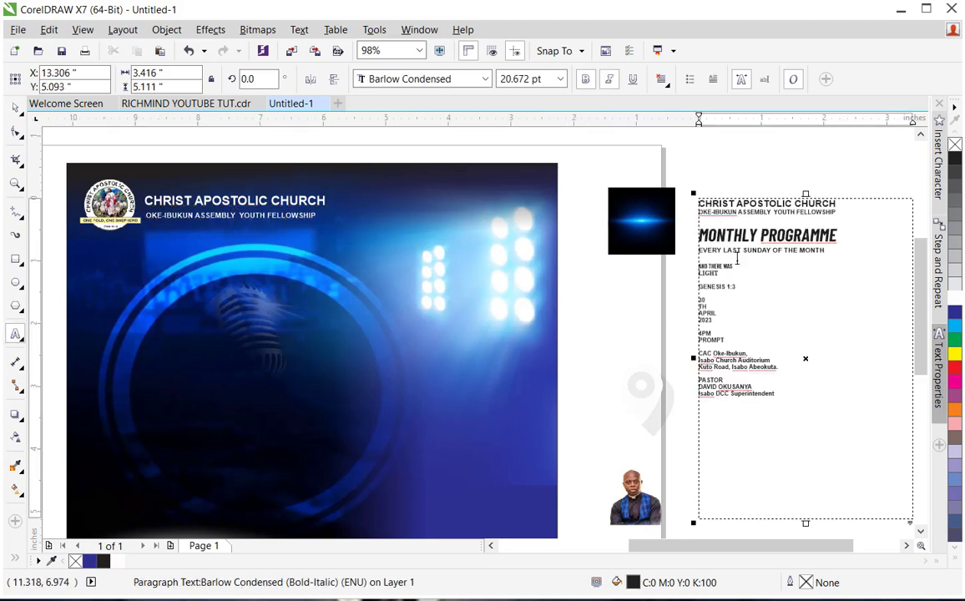
pyautogui.moveTo(698, 236); pyautogui.dragTo(843, 241)
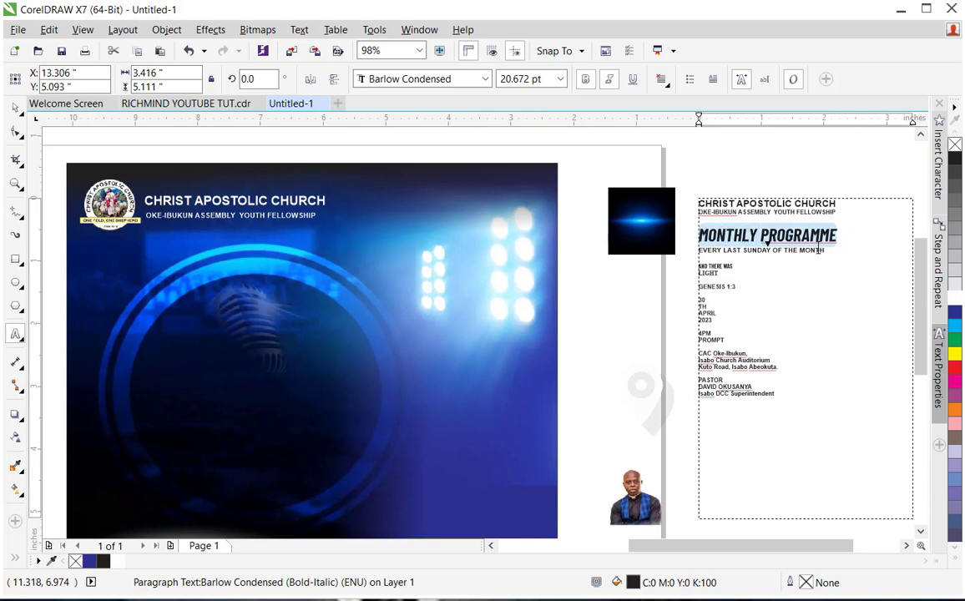
pyautogui.hotkey('ctrl', 'c')
pyautogui.click(410, 205)
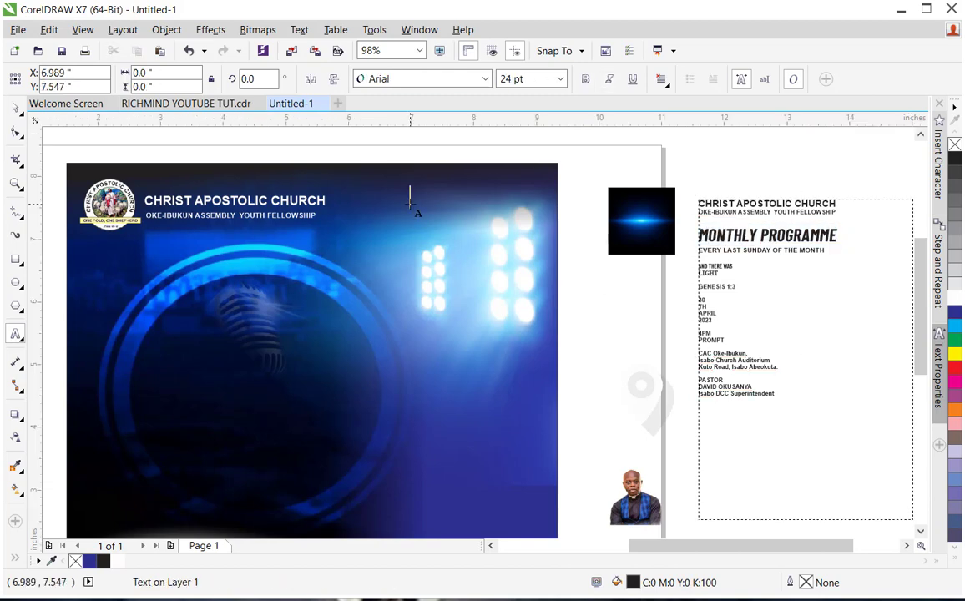
pyautogui.hotkey('ctrl', 'v')
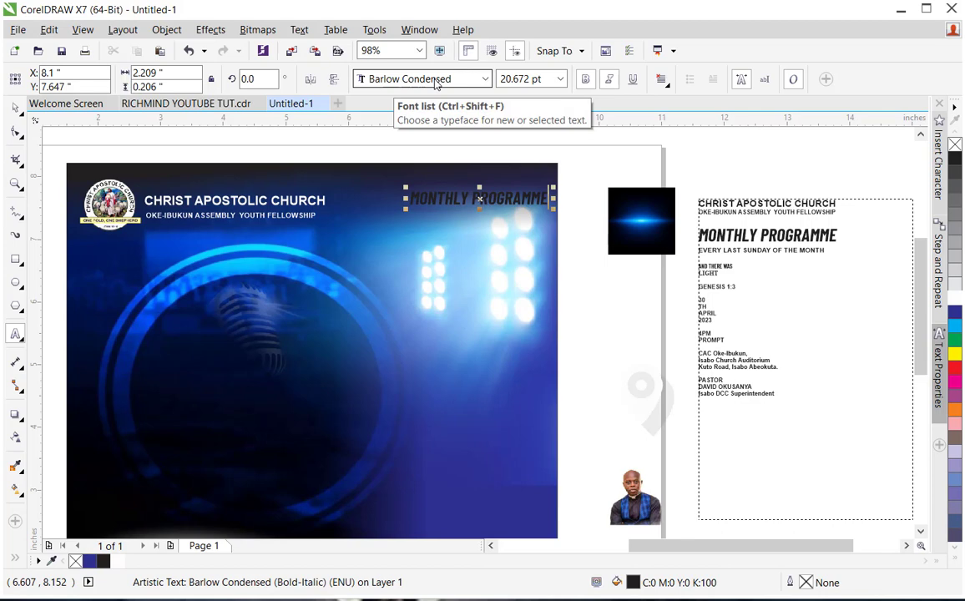
# Step: Fill "MONTHLY PROGRAMME" with white and shift it slightly inward from the flyer's right edge
pyautogui.click(16, 108)
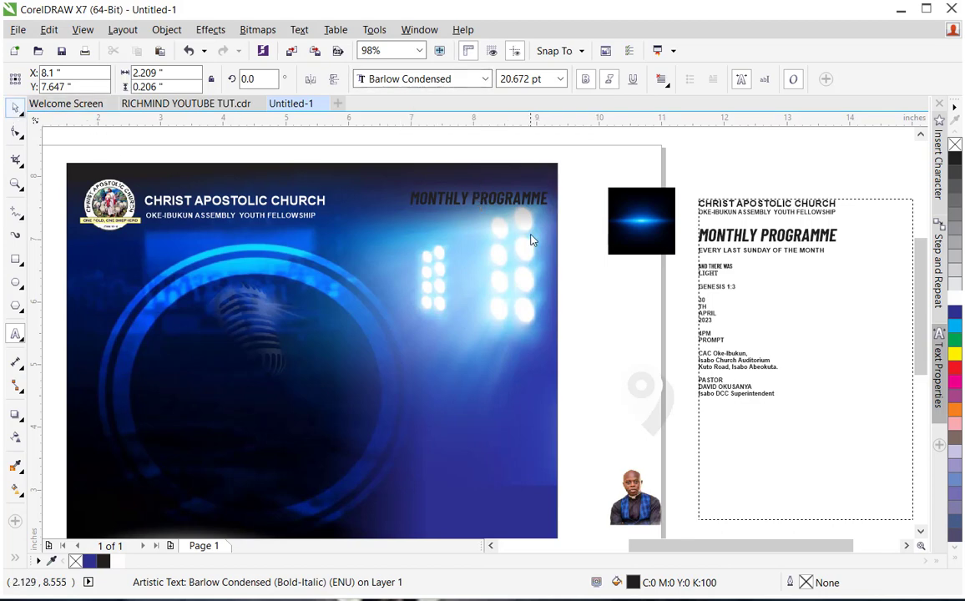
pyautogui.hotkey('ctrl', 'space')
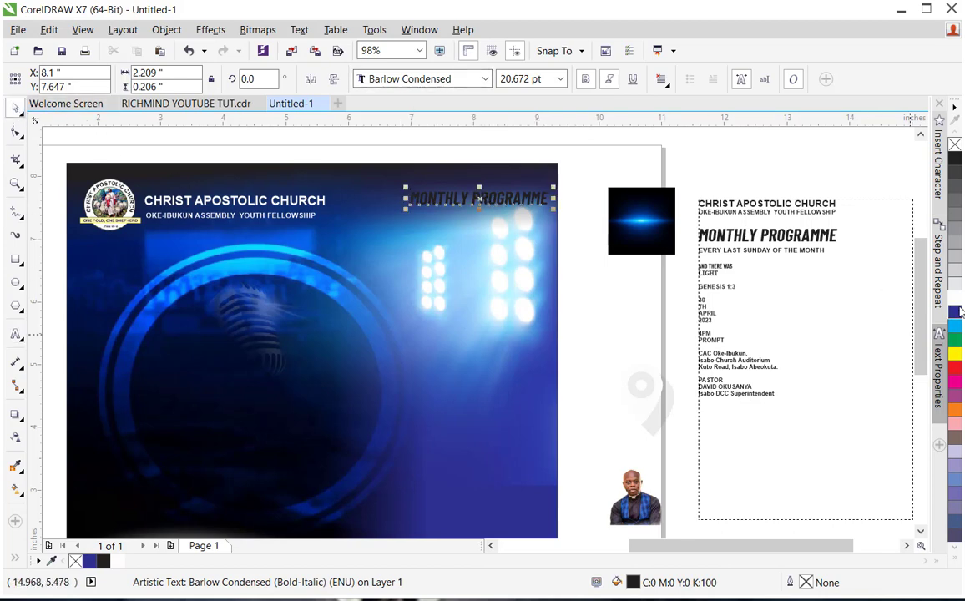
pyautogui.moveTo(959, 305); pyautogui.dragTo(446, 195)
# Step: Copy "EVERY LAST SUNDAY OF THE MONTH" from the paragraph text, place it directly under "MONTHLY PROGRAMME" and fill it with white
pyautogui.doubleClick(795, 253)
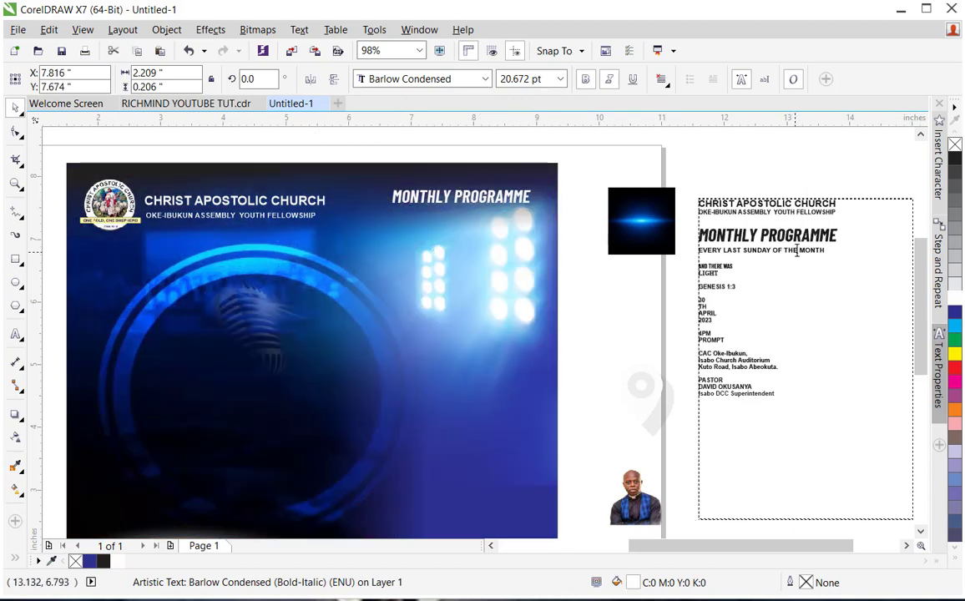
pyautogui.moveTo(824, 251); pyautogui.dragTo(698, 251)
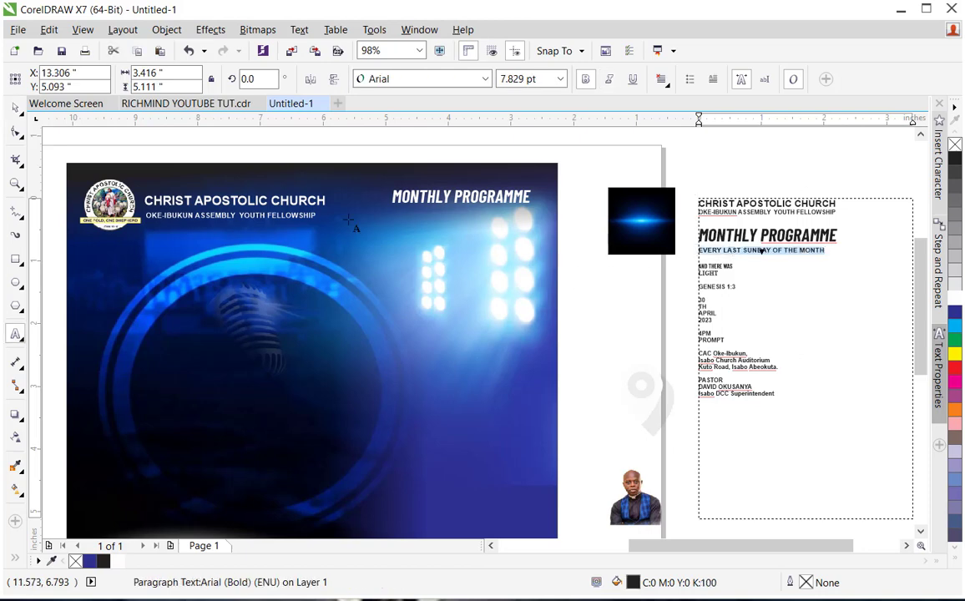
pyautogui.click(392, 221)
pyautogui.hotkey('ctrl', 'v')
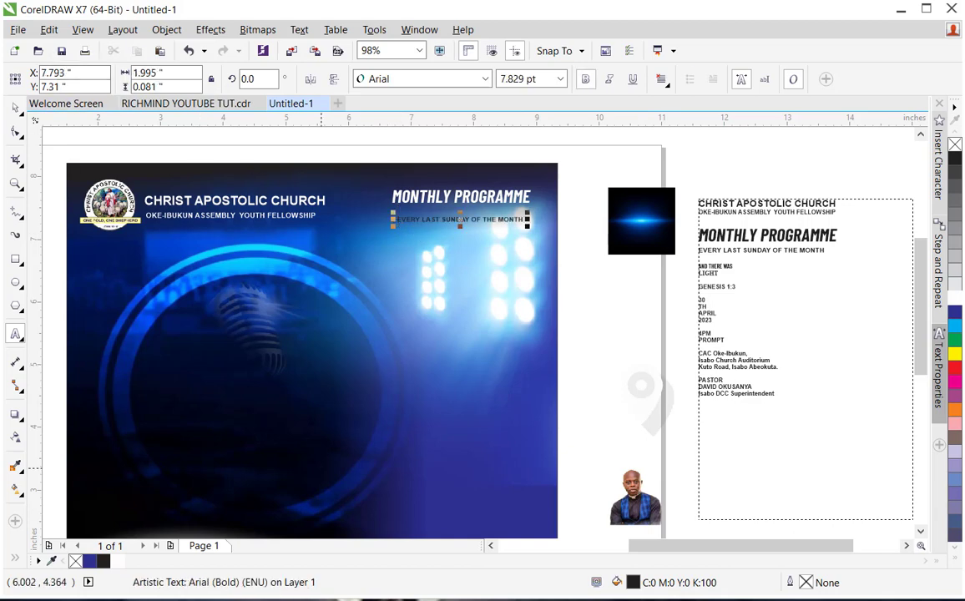
pyautogui.click(15, 108)
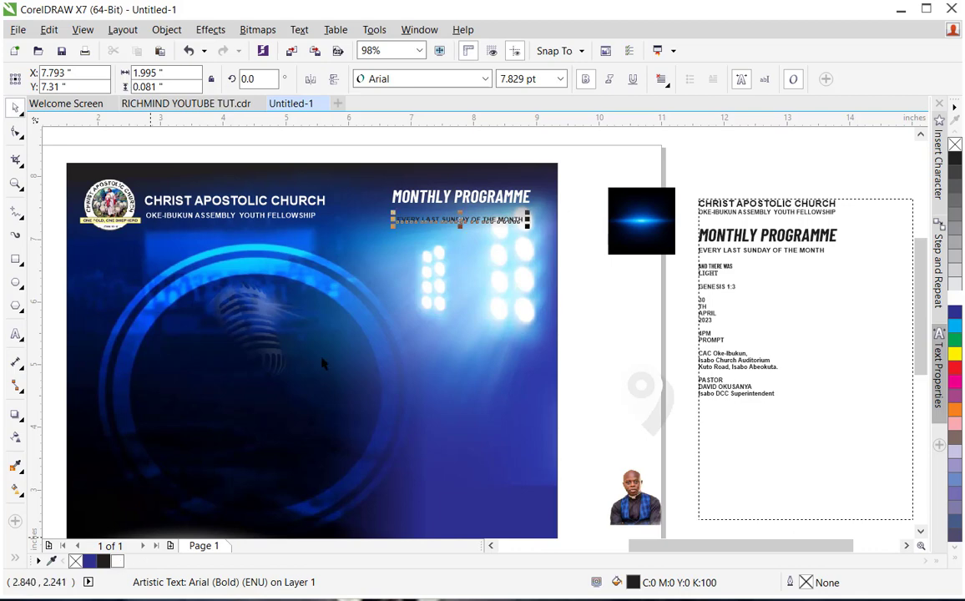
pyautogui.moveTo(445, 215); pyautogui.dragTo(444, 206)
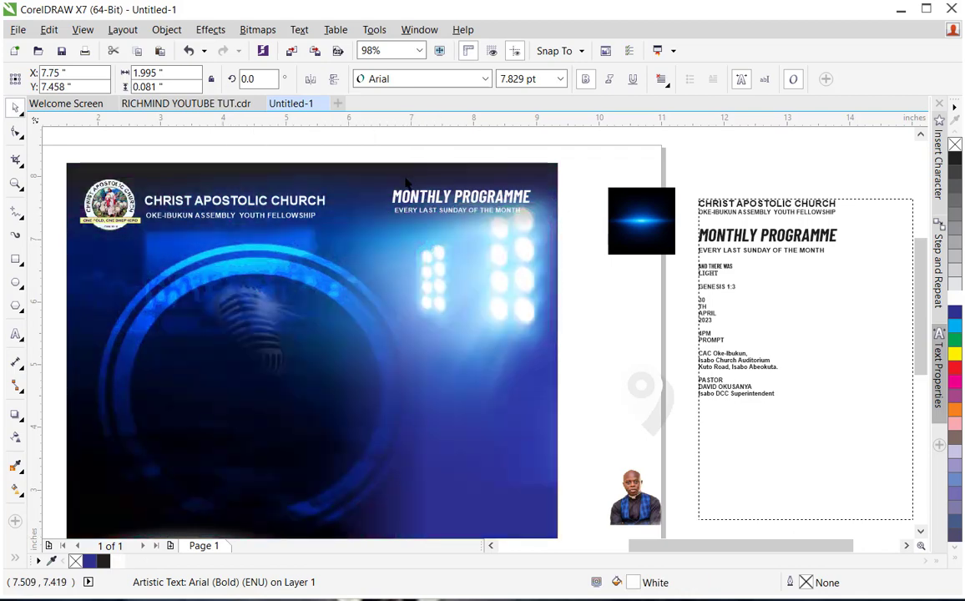
# Step: Stretch the black top rectangle to about 1.55 inches tall and adjust the start and end of its linear transparency fade
pyautogui.click(404, 182)
pyautogui.moveTo(311, 242); pyautogui.dragTo(311, 265)
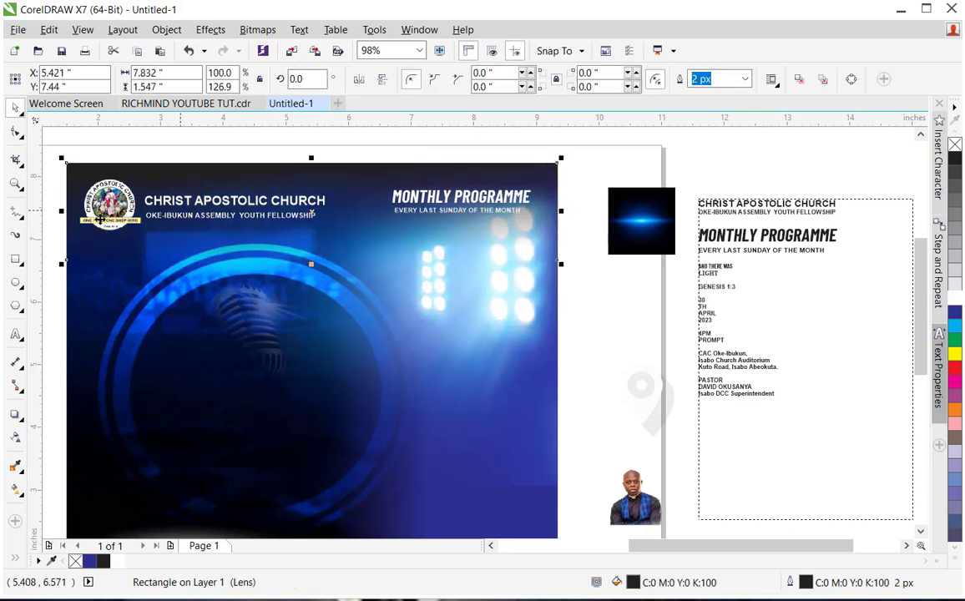
pyautogui.click(18, 444)
pyautogui.moveTo(306, 167); pyautogui.dragTo(307, 179)
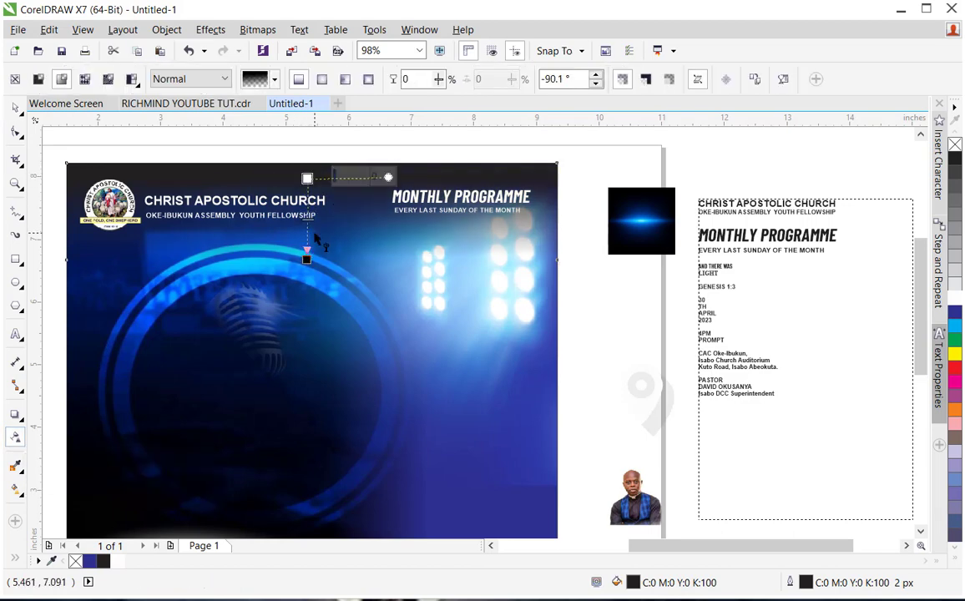
pyautogui.click(309, 264)
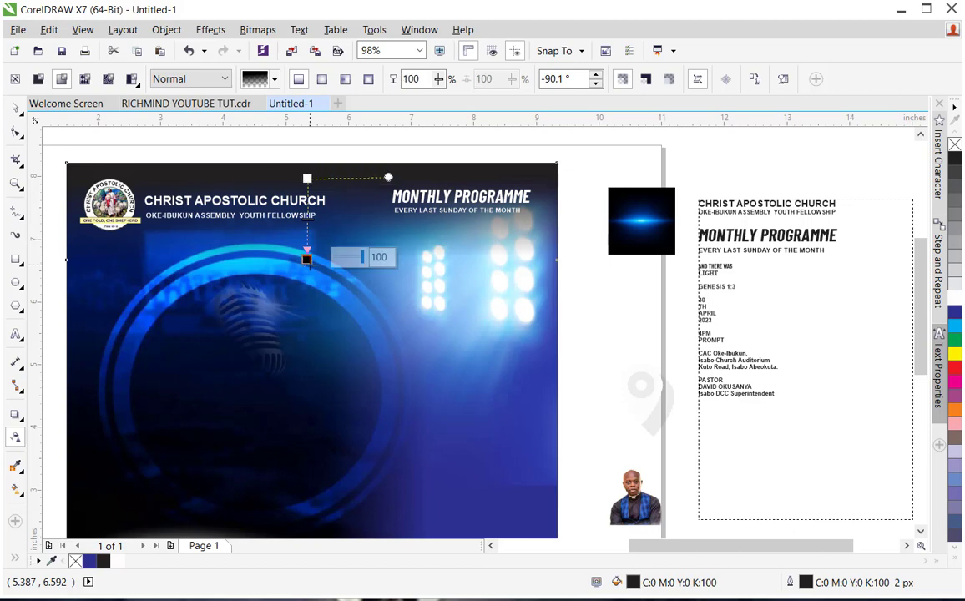
pyautogui.moveTo(309, 264); pyautogui.dragTo(308, 251)
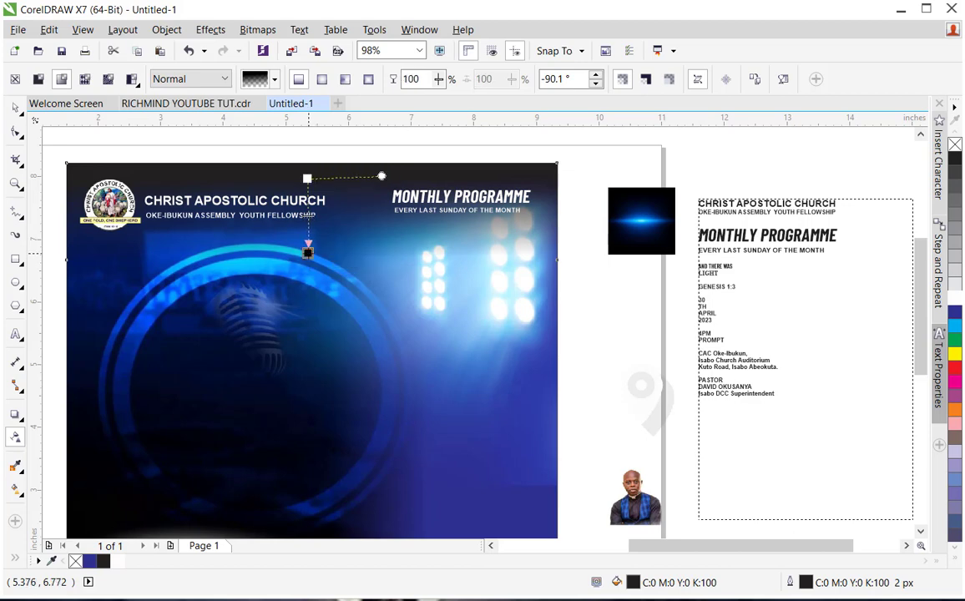
# Step: Move the start of the black top rectangle's transparency fade up close to the flyer's top edge
pyautogui.moveTo(309, 178); pyautogui.dragTo(305, 169)
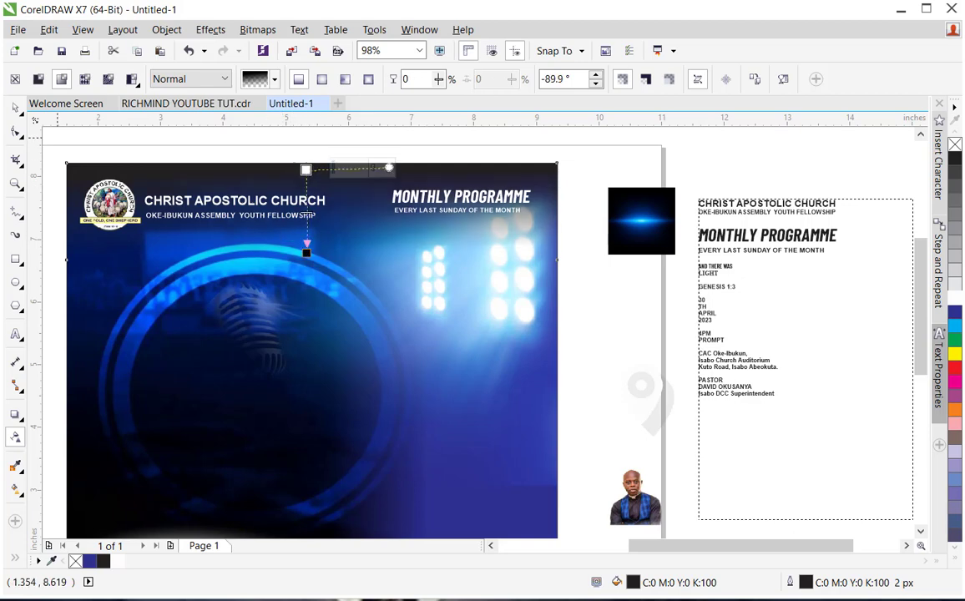
pyautogui.click(15, 108)
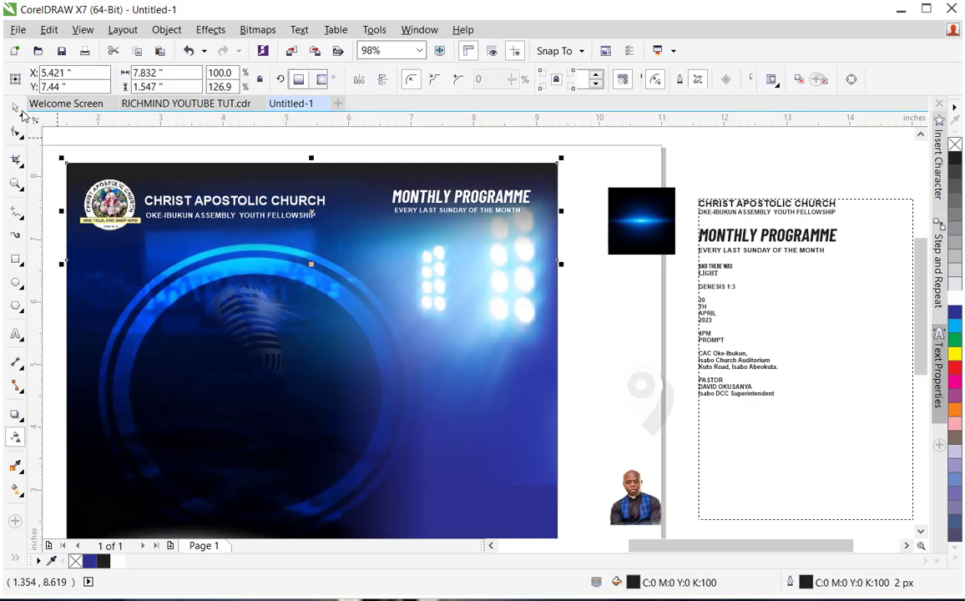
pyautogui.click(525, 288)
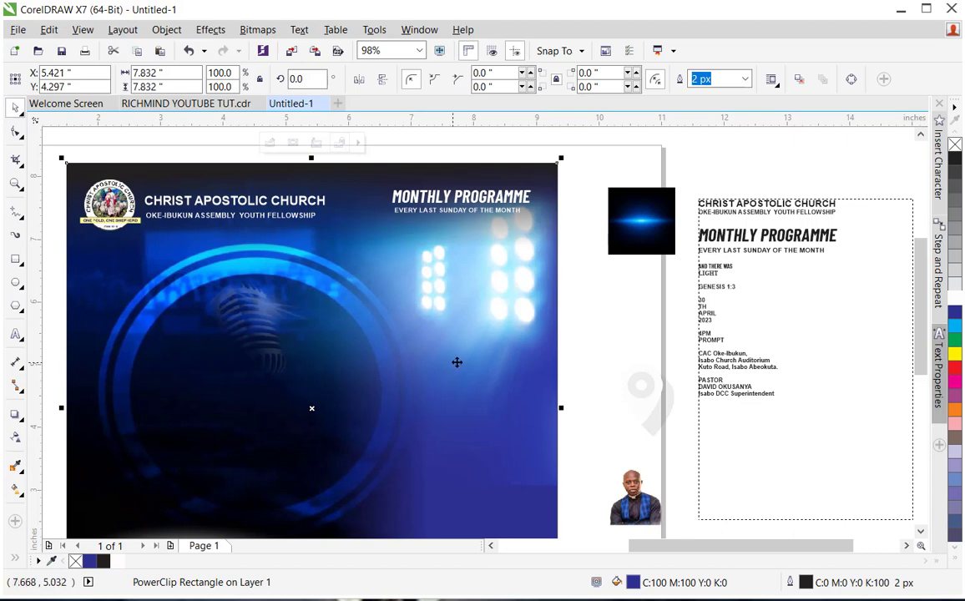
pyautogui.click(579, 347)
# Step: Edit the flyer background's PowerClip contents, shift the stadium lights image slightly down and finish editing
pyautogui.click(512, 322)
pyautogui.click(15, 182)
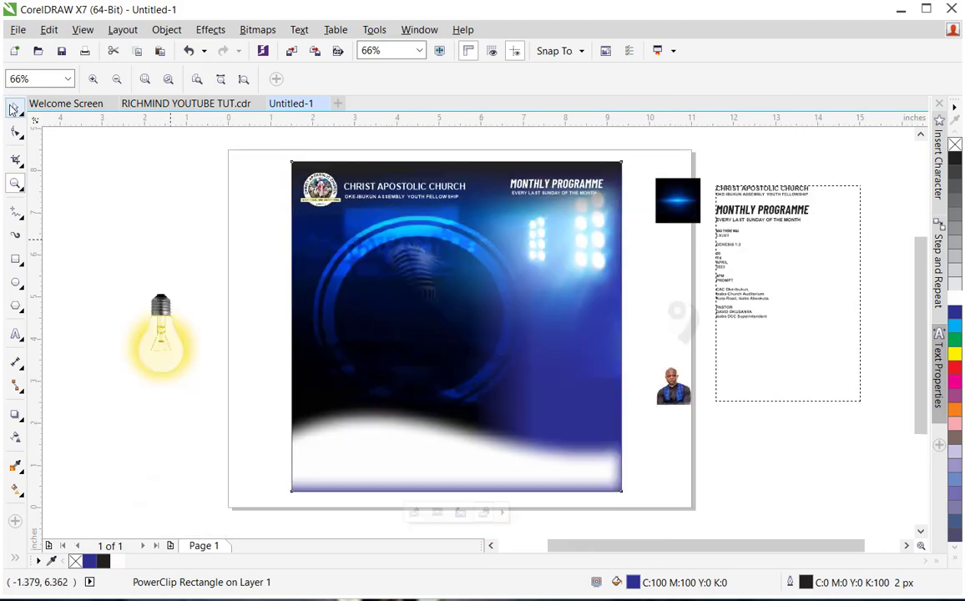
pyautogui.click(15, 108)
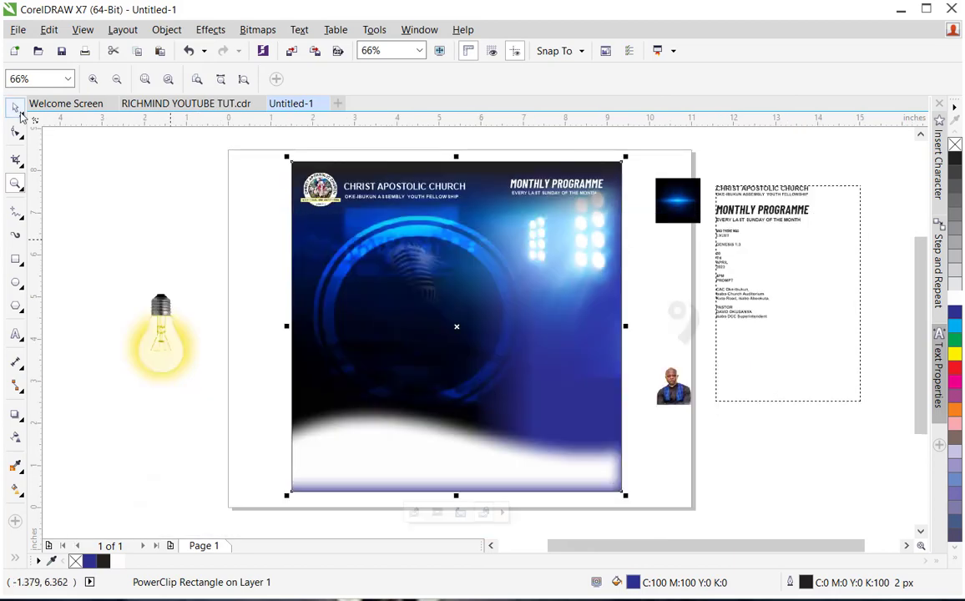
pyautogui.click(414, 513)
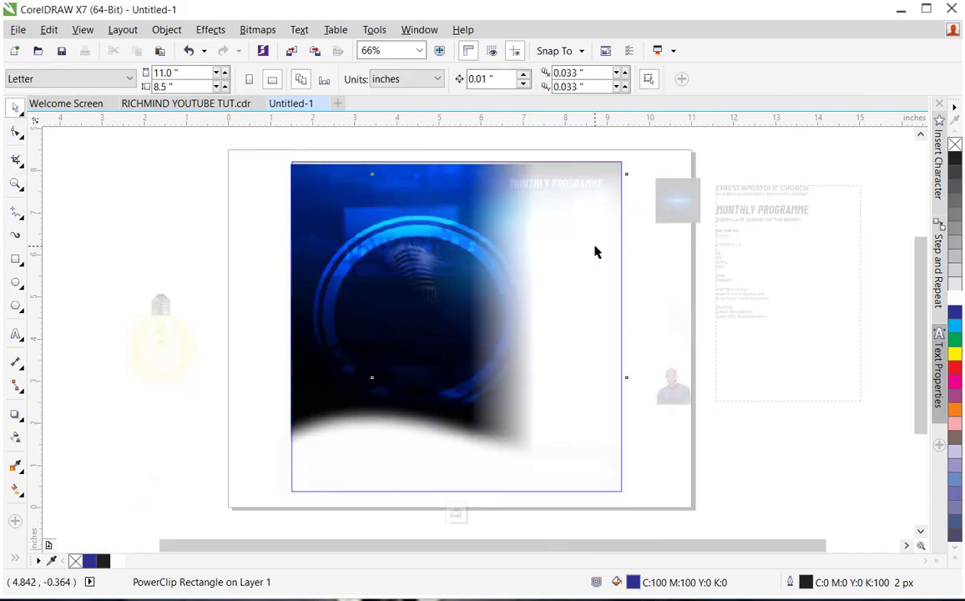
pyautogui.click(594, 252)
pyautogui.moveTo(594, 248); pyautogui.dragTo(594, 259)
pyautogui.click(446, 437)
pyautogui.click(407, 169)
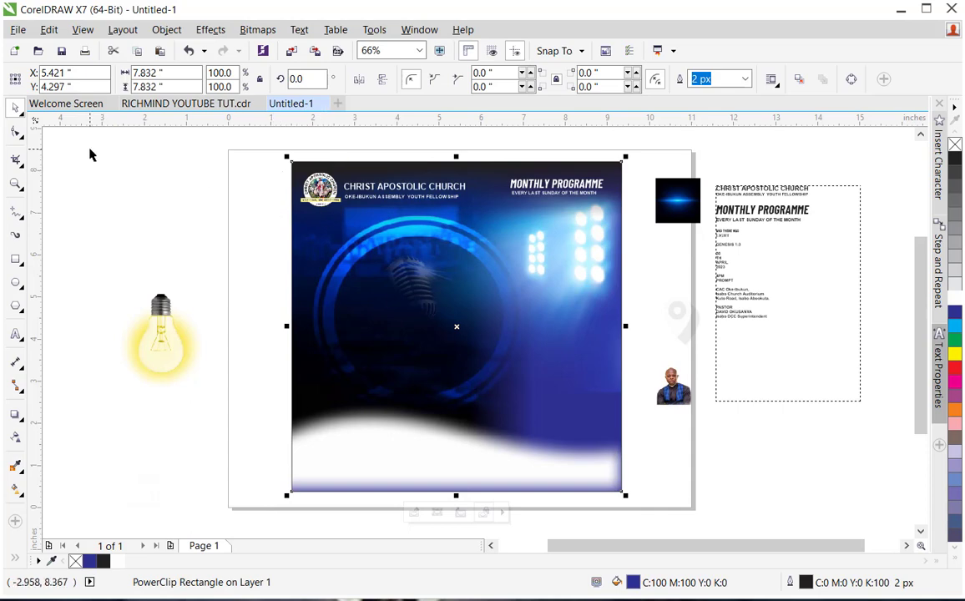
# Step: Copy "AND THERE WAS LIGHT" from the paragraph text and paste it as separate text on the flyer's dark lower-left area
pyautogui.click(16, 187)
pyautogui.moveTo(281, 155); pyautogui.dragTo(632, 513)
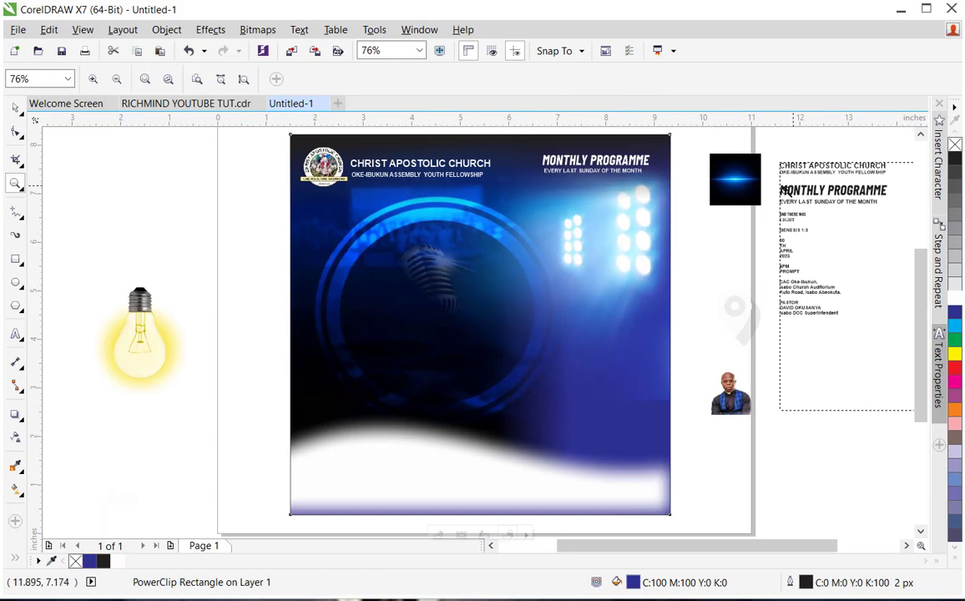
pyautogui.moveTo(776, 158); pyautogui.dragTo(855, 274)
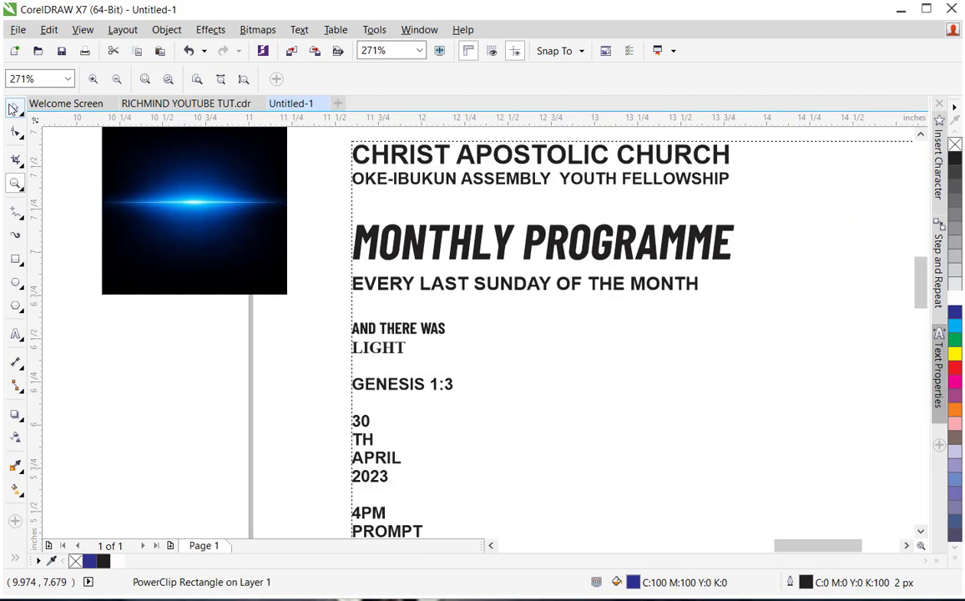
pyautogui.click(15, 107)
pyautogui.doubleClick(429, 329)
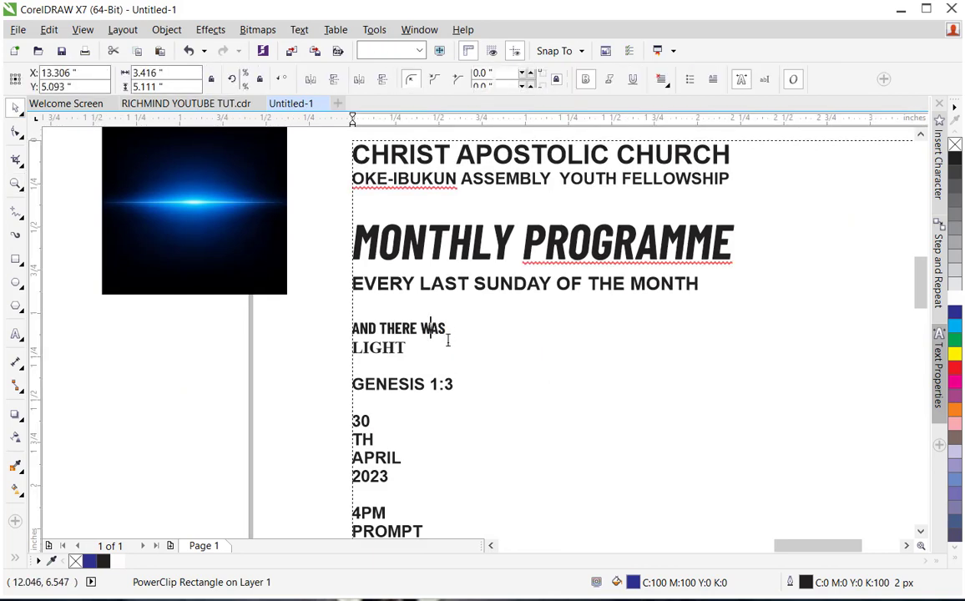
pyautogui.moveTo(408, 349); pyautogui.dragTo(364, 328)
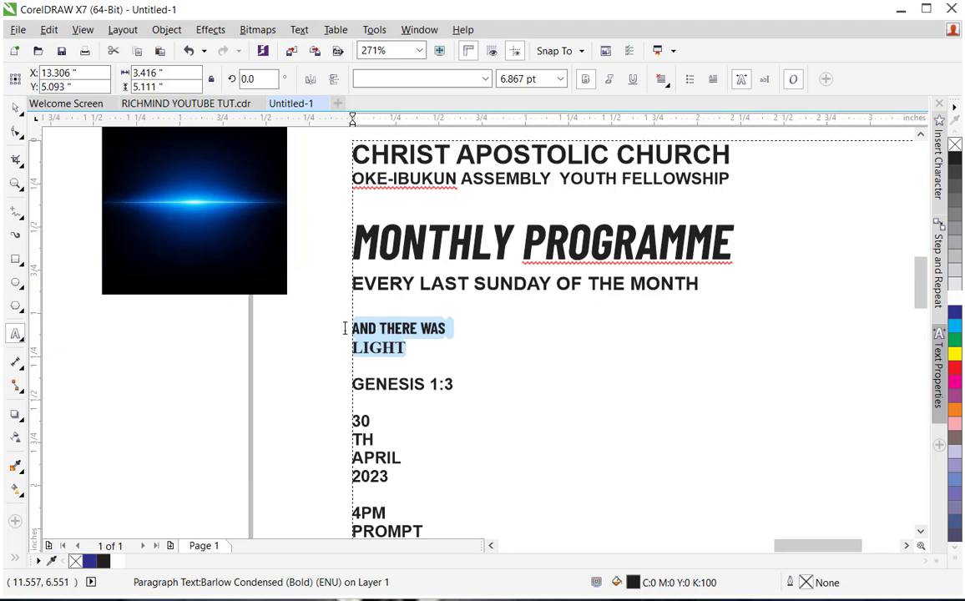
pyautogui.click(14, 184)
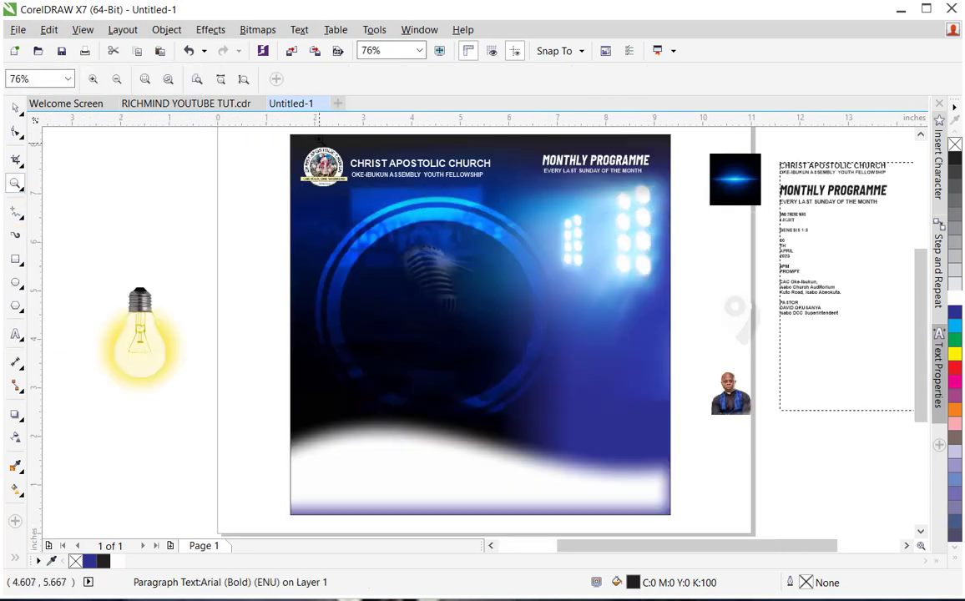
pyautogui.click(15, 108)
pyautogui.click(16, 335)
pyautogui.click(342, 356)
pyautogui.hotkey('ctrl', 'v')
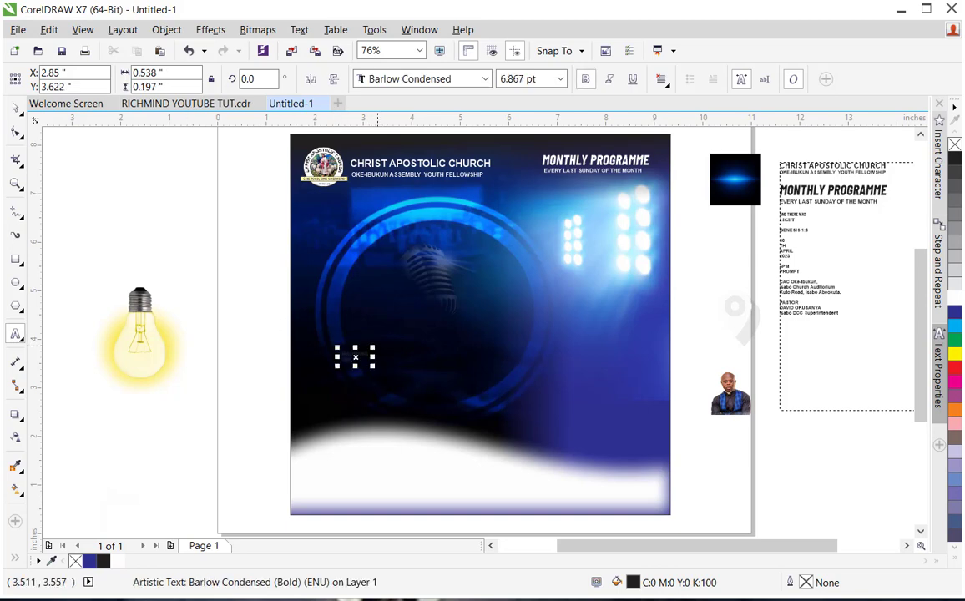
# Step: Enlarge "AND THERE WAS LIGHT" to about 35.5 pt, move it up over the blue ring and fill it with white
pyautogui.moveTo(372, 348); pyautogui.dragTo(482, 307)
pyautogui.moveTo(399, 354); pyautogui.dragTo(214, 235)
pyautogui.click(15, 108)
pyautogui.moveTo(367, 326); pyautogui.dragTo(342, 254)
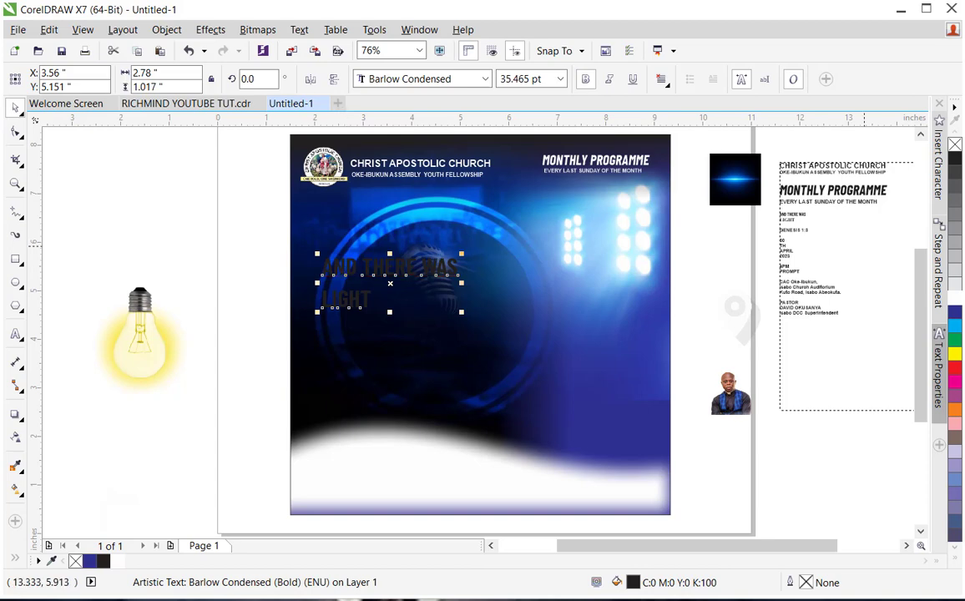
pyautogui.click(959, 304)
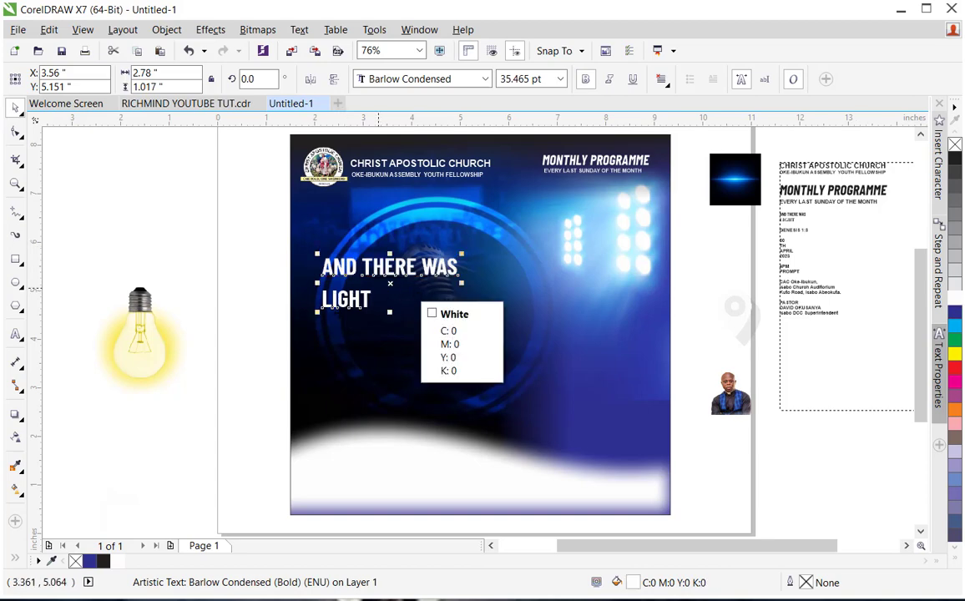
# Step: Break the two-line text apart into separate lines and enlarge "AND THERE WAS" to about 47.9 pt
pyautogui.hotkey('ctrl', 'k')
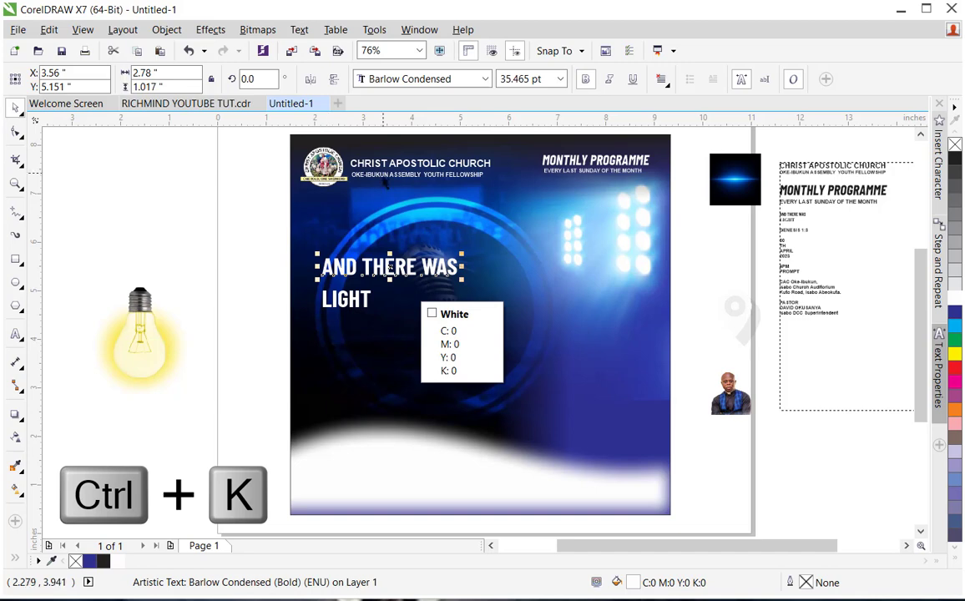
pyautogui.click(263, 237)
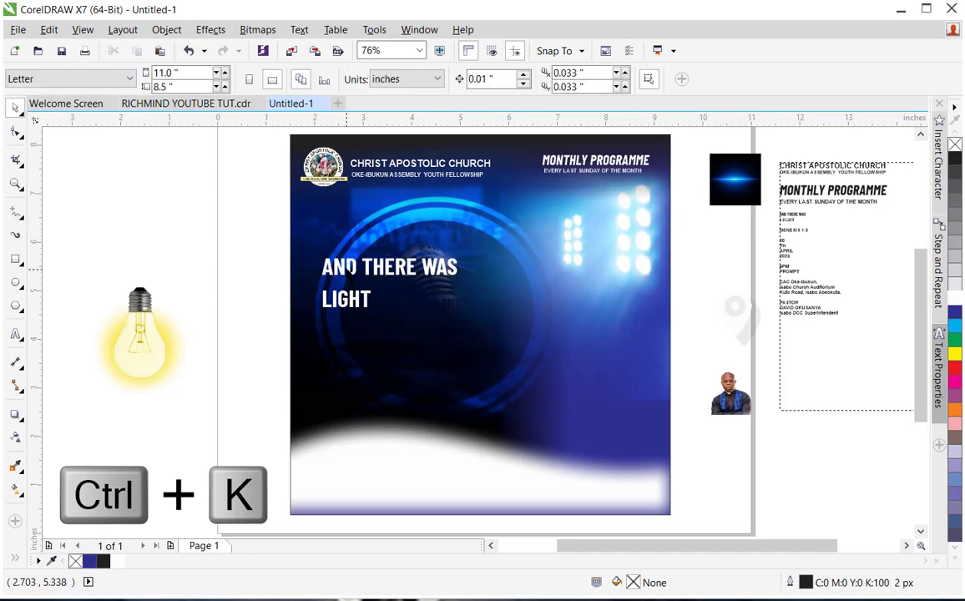
pyautogui.click(348, 265)
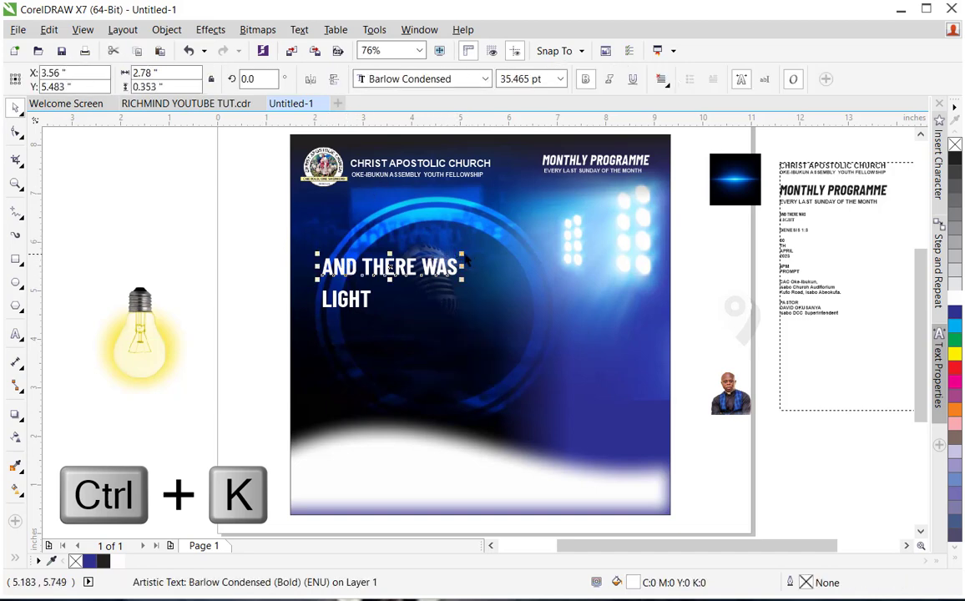
pyautogui.moveTo(514, 232); pyautogui.dragTo(515, 243)
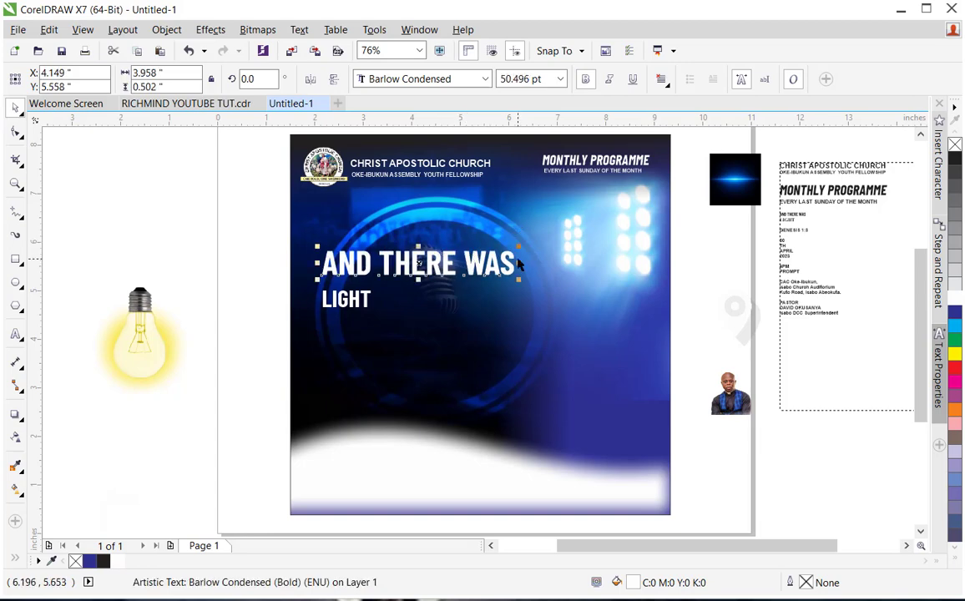
pyautogui.moveTo(511, 245); pyautogui.dragTo(505, 250)
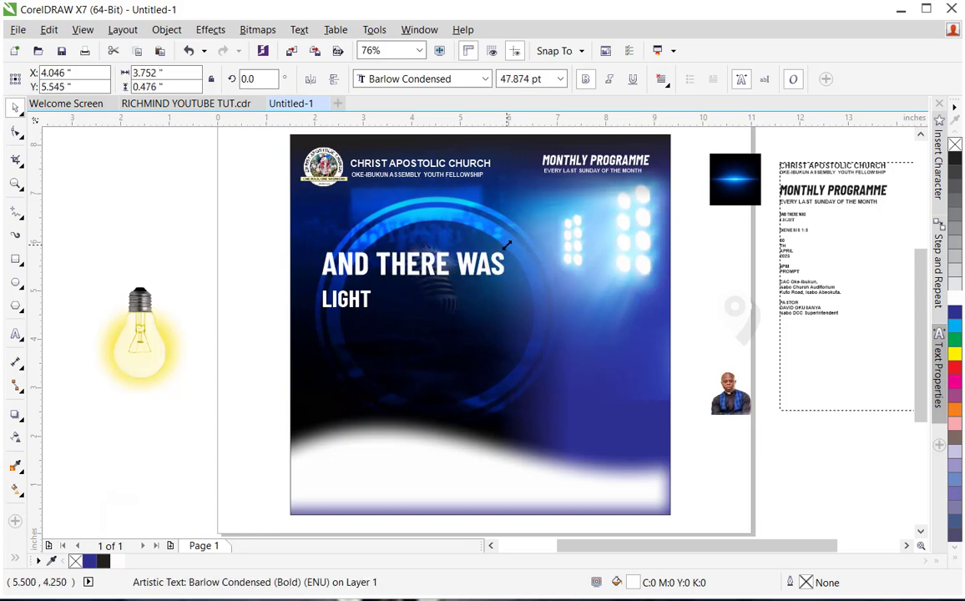
# Step: Skew "AND THERE WAS" to slant rightward like italics and move it slightly up and to the right above "LIGHT"
pyautogui.click(472, 266)
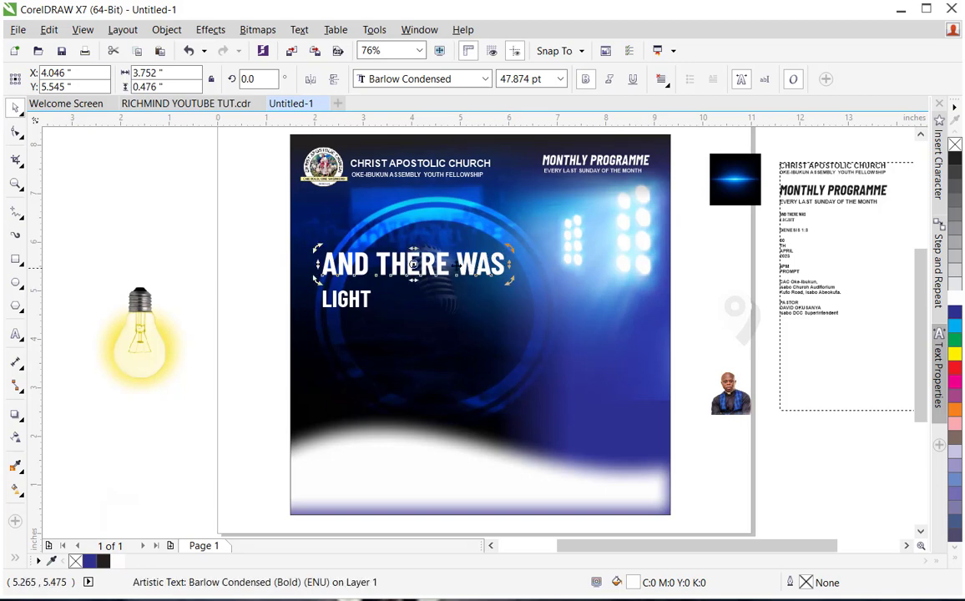
pyautogui.moveTo(413, 250); pyautogui.dragTo(469, 240)
pyautogui.click(443, 279)
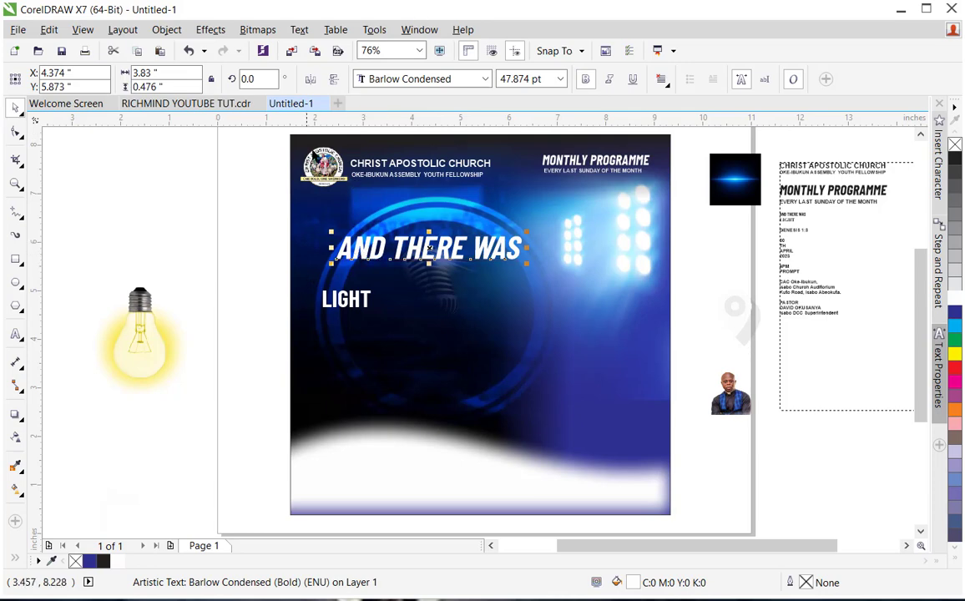
# Step: Apply a linear fountain fill across "AND THERE WAS" from white at its start to cyan at its end
pyautogui.click(17, 493)
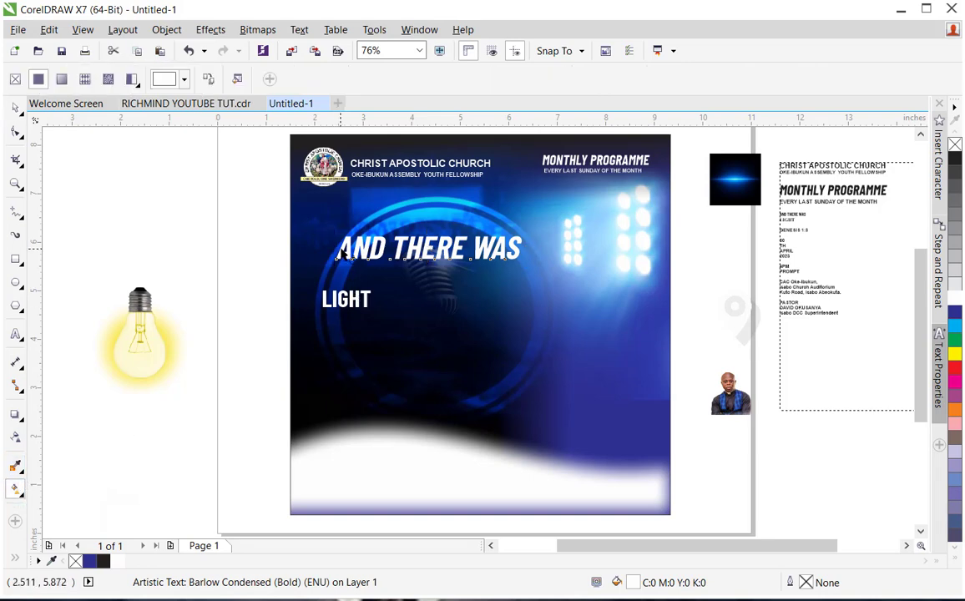
pyautogui.moveTo(346, 254); pyautogui.dragTo(518, 245)
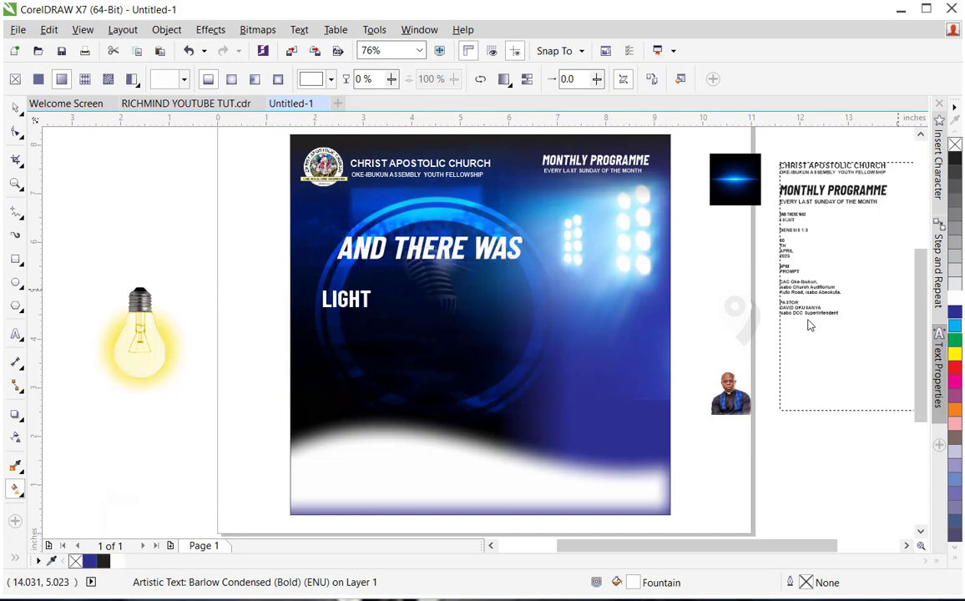
pyautogui.click(955, 326)
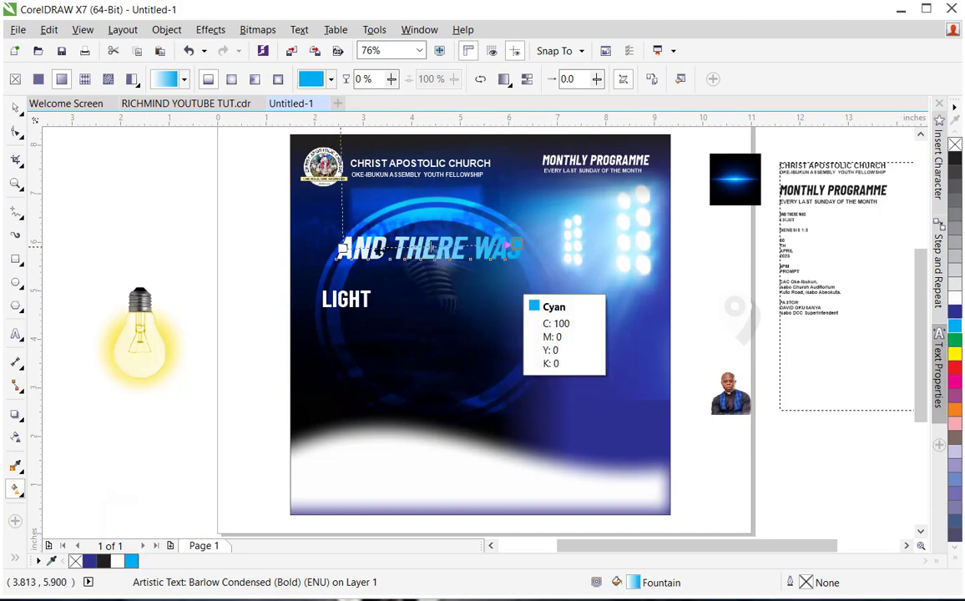
pyautogui.click(15, 107)
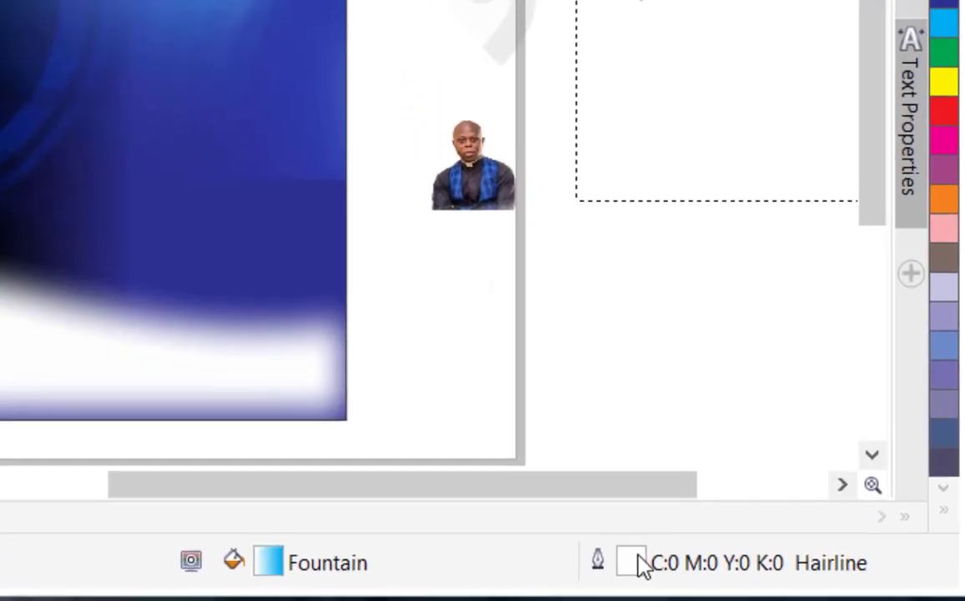
# Step: Set the white outline of "AND THERE WAS" to a width of 4 px
pyautogui.doubleClick(748, 576)
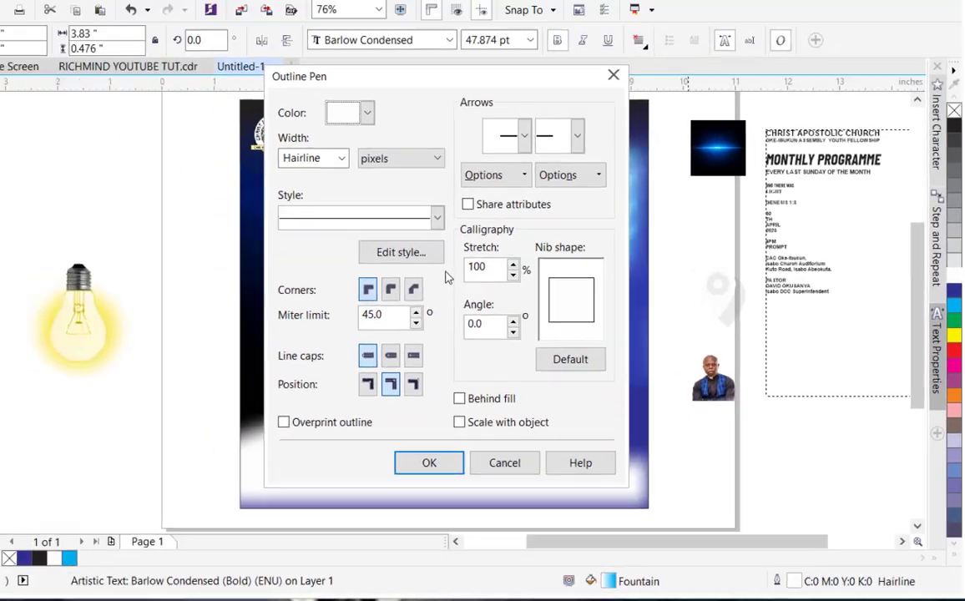
pyautogui.click(325, 146)
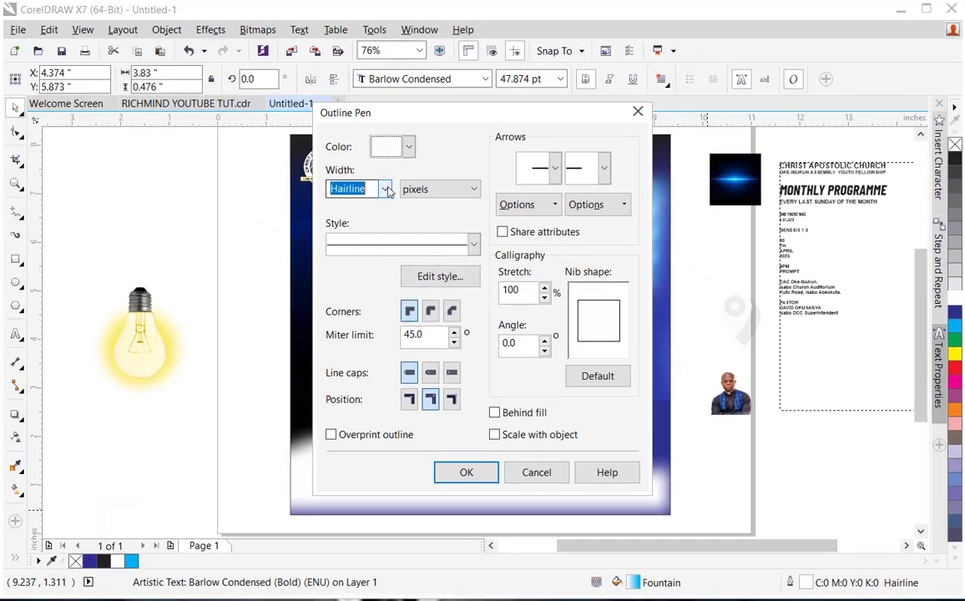
pyautogui.click(384, 190)
pyautogui.click(344, 272)
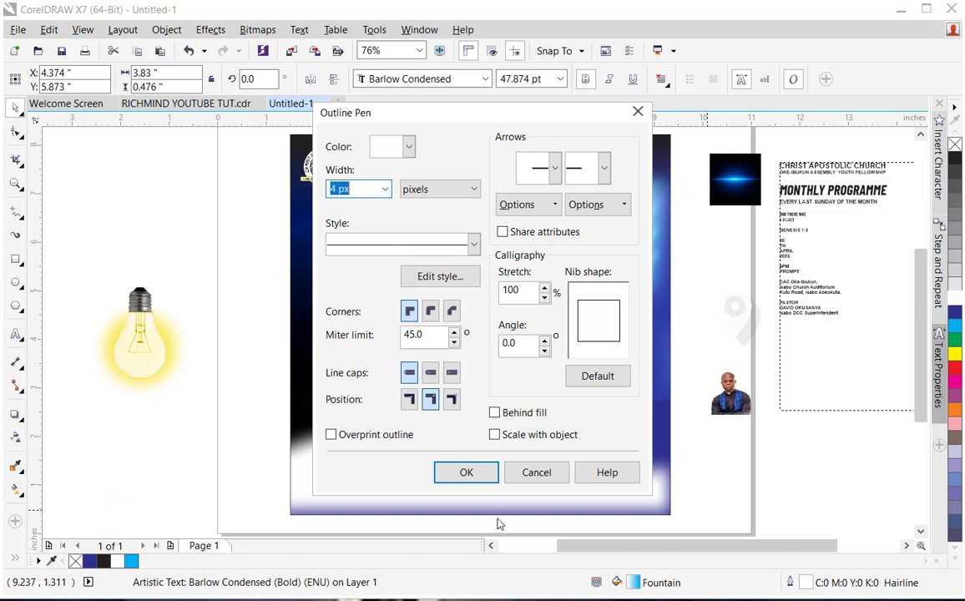
pyautogui.click(466, 473)
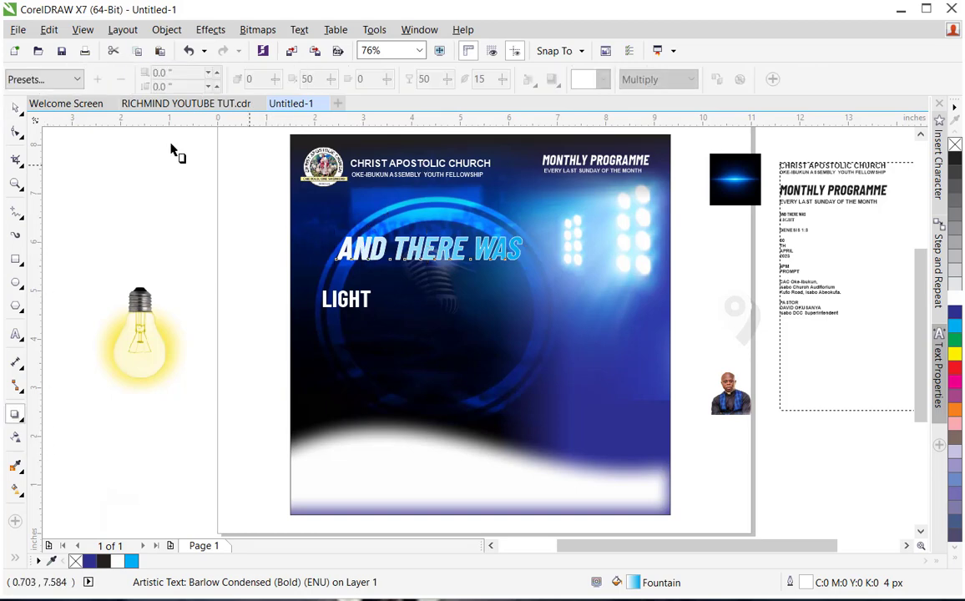
# Step: Add a black Flat Top Right drop shadow with opacity 22 and feathering 2 to "AND THERE WAS" and reposition the shadow
pyautogui.click(76, 79)
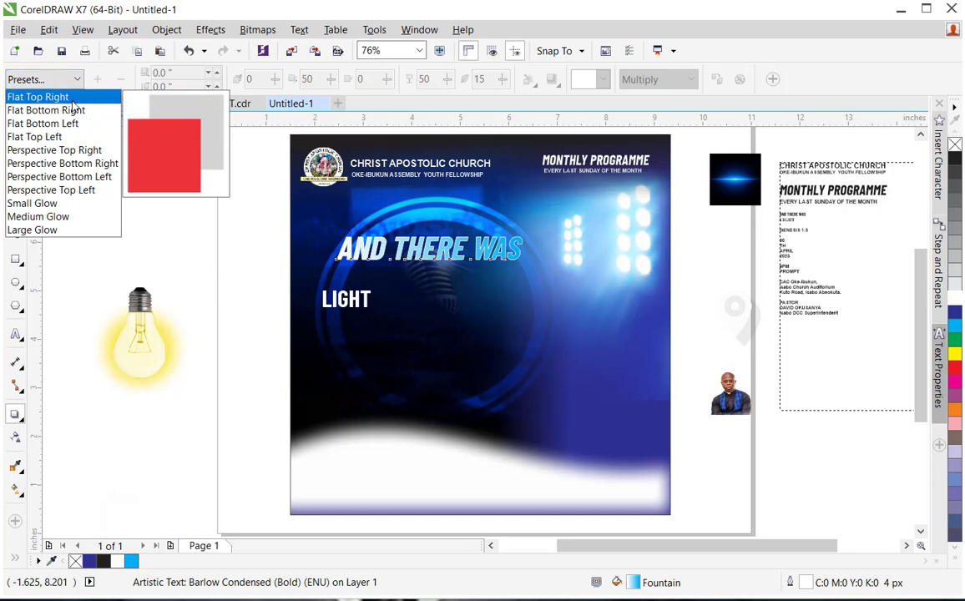
pyautogui.click(46, 97)
pyautogui.moveTo(475, 200); pyautogui.dragTo(472, 239)
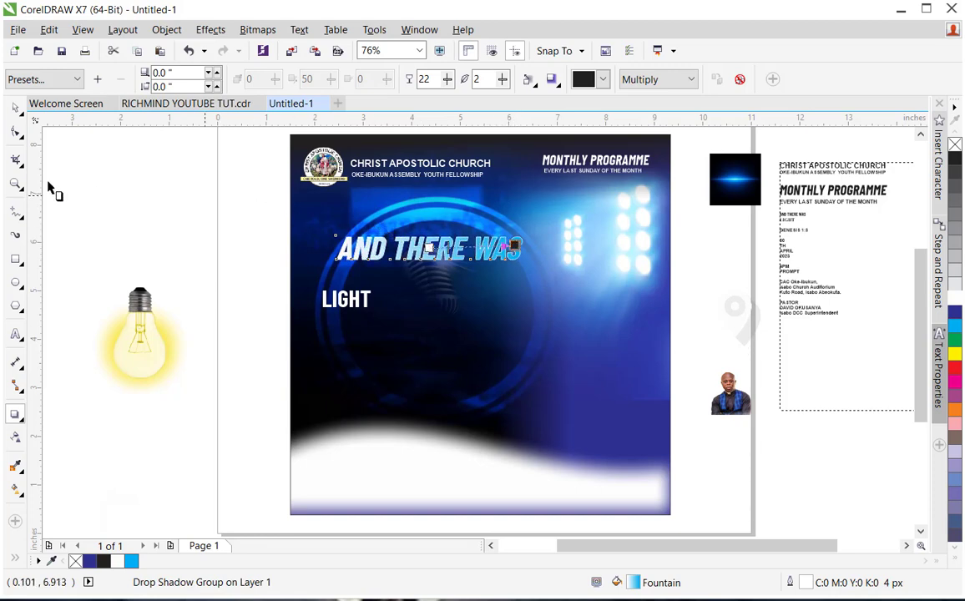
# Step: Examine the outline and drop shadow of "AND THERE WAS" up close
pyautogui.click(15, 183)
pyautogui.moveTo(305, 213); pyautogui.dragTo(631, 337)
pyautogui.click(631, 337)
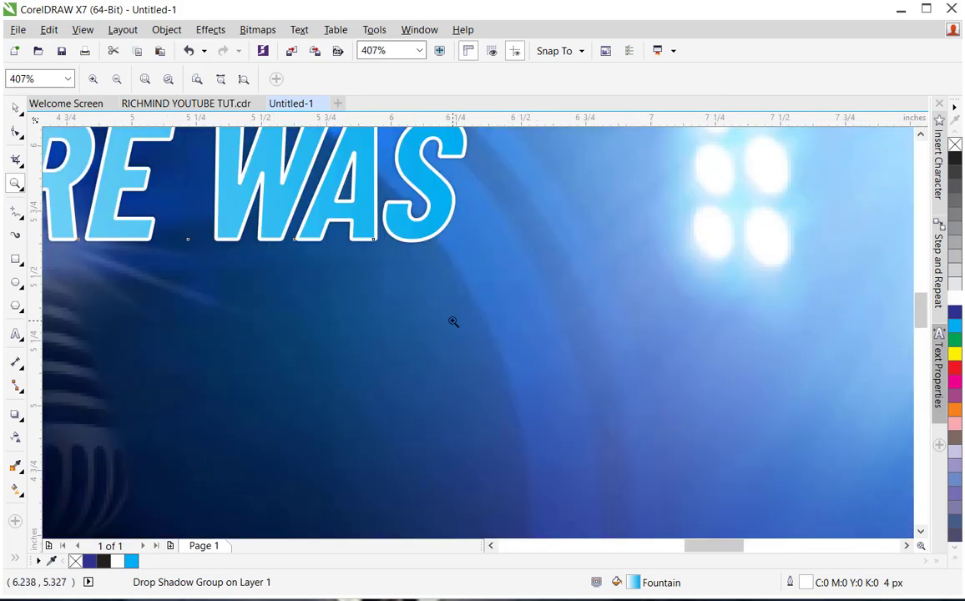
pyautogui.rightClick(453, 322)
pyautogui.rightClick(227, 258)
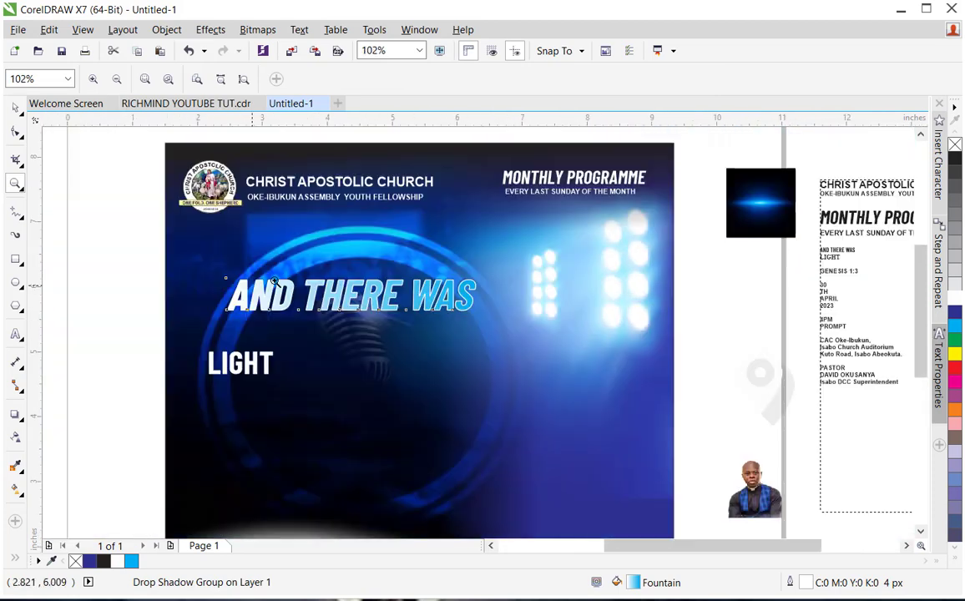
pyautogui.moveTo(183, 252); pyautogui.dragTo(561, 370)
pyautogui.click(560, 370)
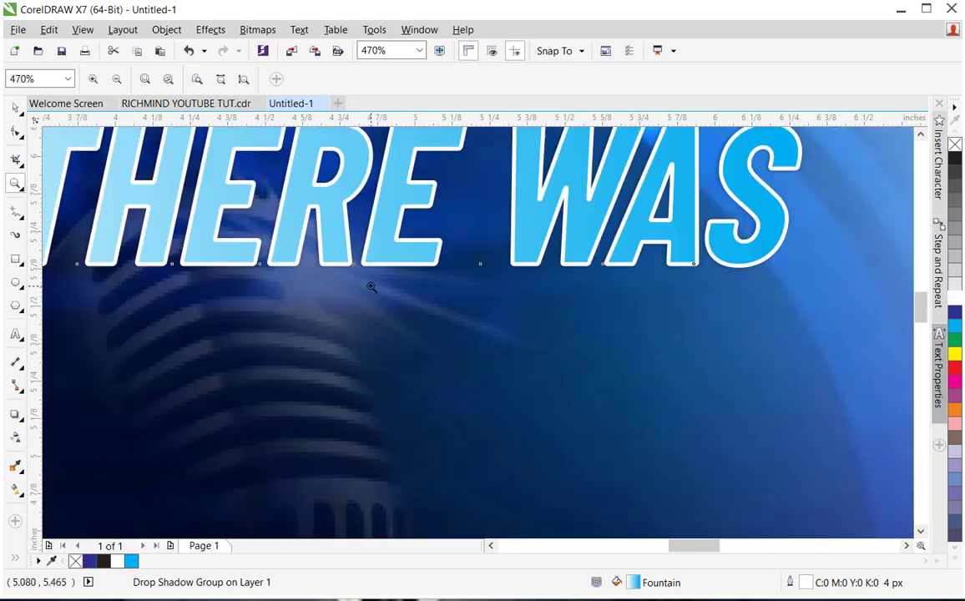
# Step: Set the opacity of the drop shadow on "AND THERE WAS" to 100
pyautogui.rightClick(320, 274)
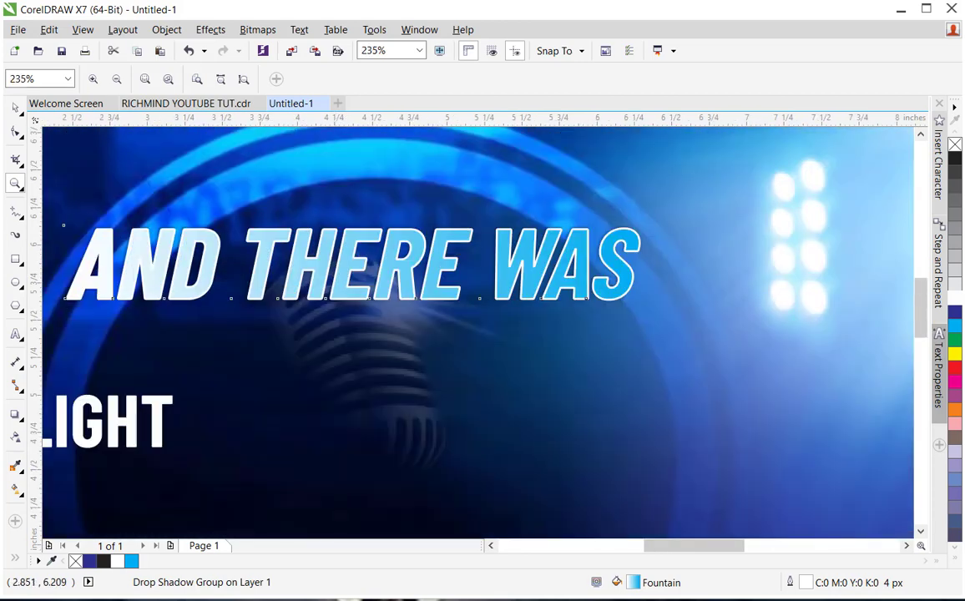
pyautogui.click(15, 107)
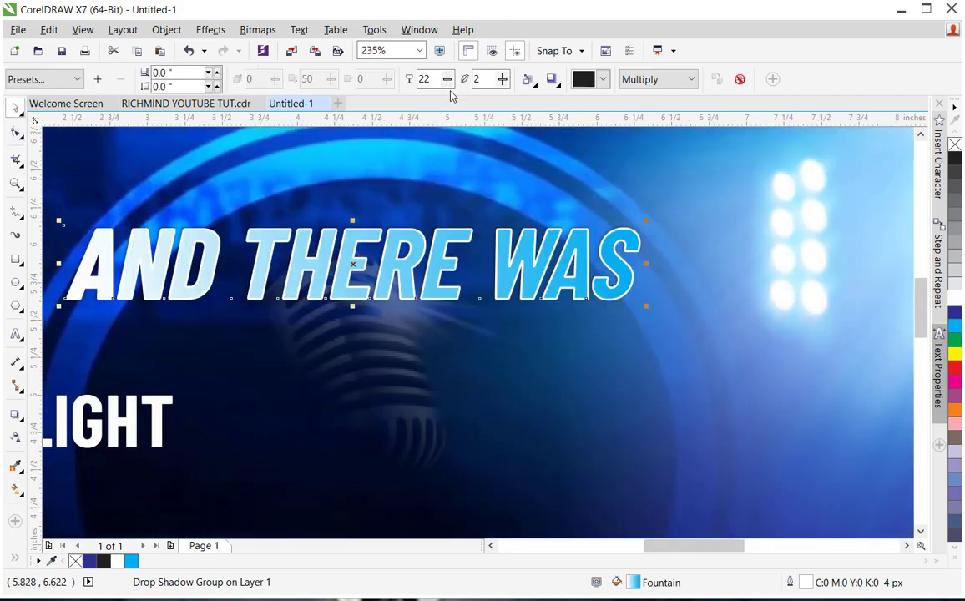
pyautogui.click(603, 80)
pyautogui.click(603, 79)
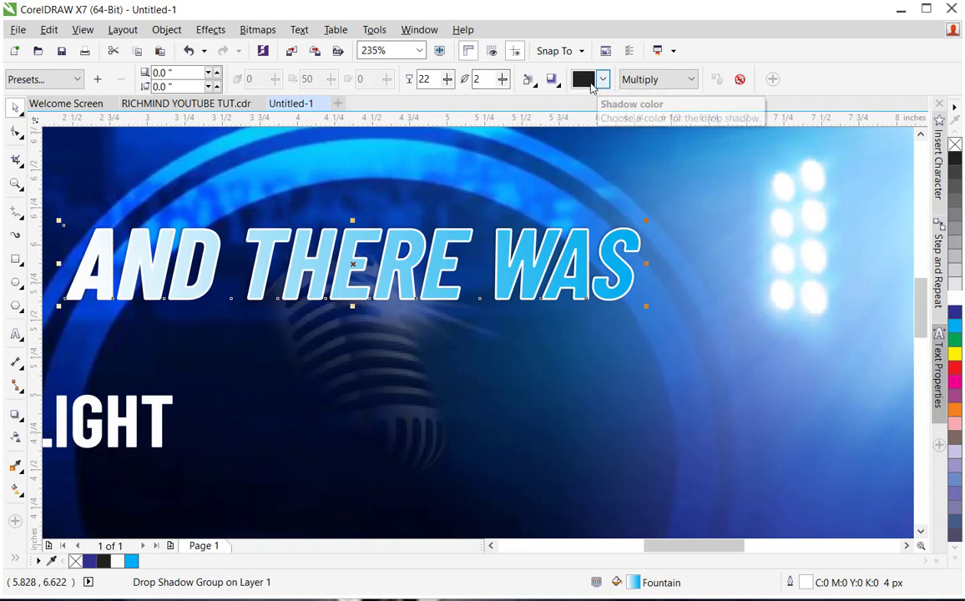
pyautogui.moveTo(450, 87)
pyautogui.mouseDown()
pyautogui.moveTo(481, 92)
pyautogui.moveTo(467, 84)
pyautogui.mouseUp()
pyautogui.click(450, 81)
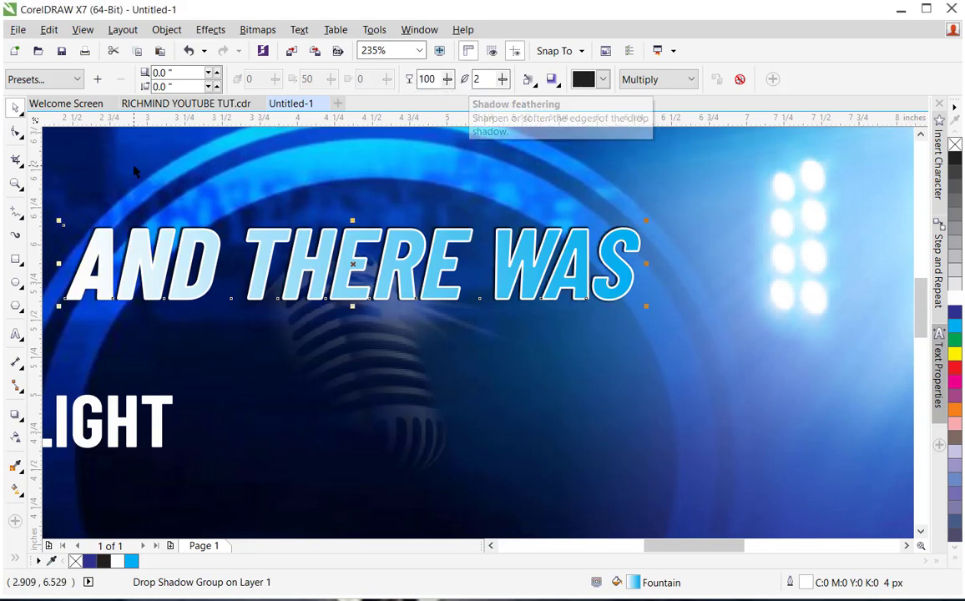
# Step: Offset the drop shadow of "AND THERE WAS" sideways by about 0.109 inches and upward by about 0.005 inches
pyautogui.click(15, 415)
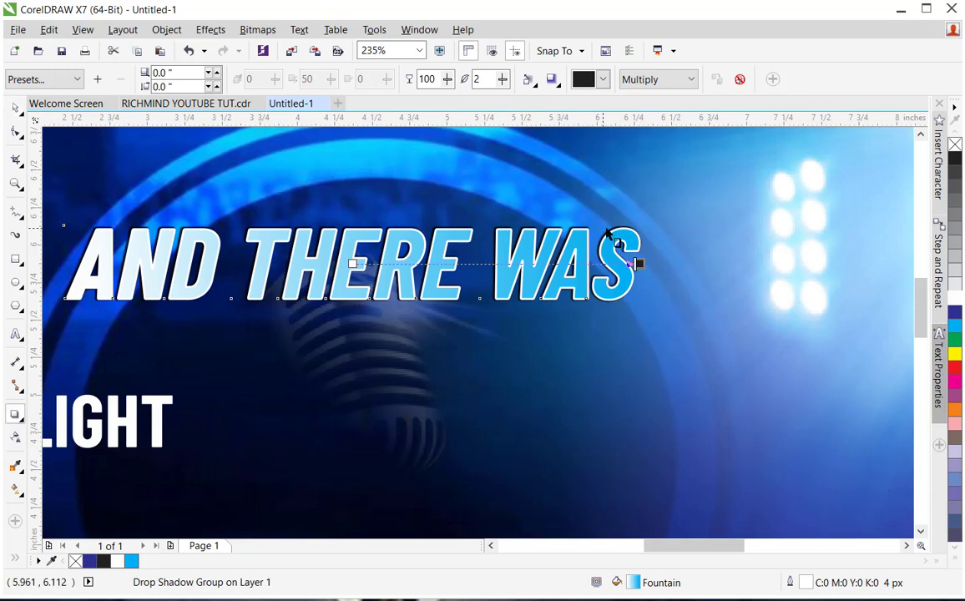
pyautogui.moveTo(640, 263); pyautogui.dragTo(660, 250)
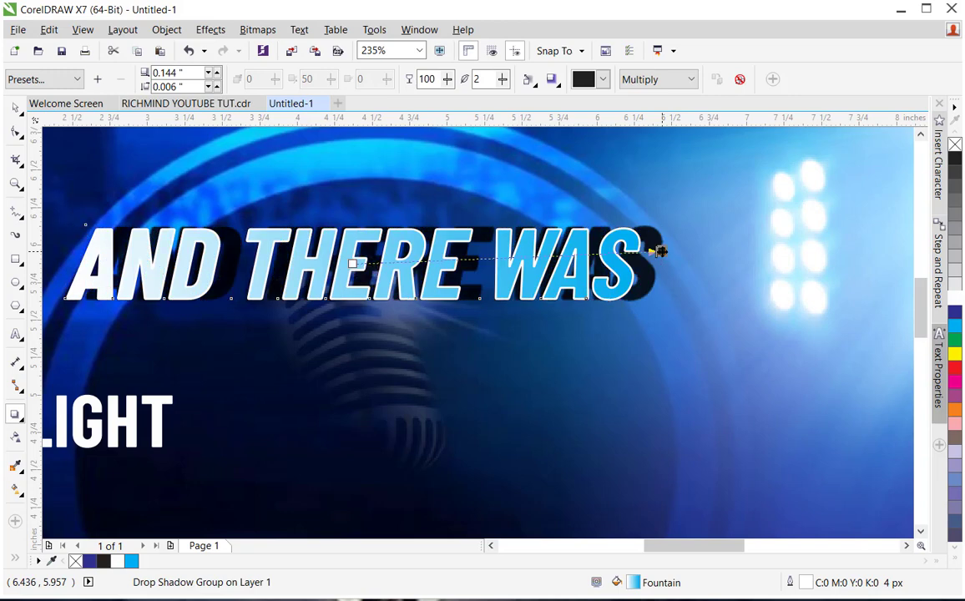
pyautogui.moveTo(661, 251); pyautogui.dragTo(656, 250)
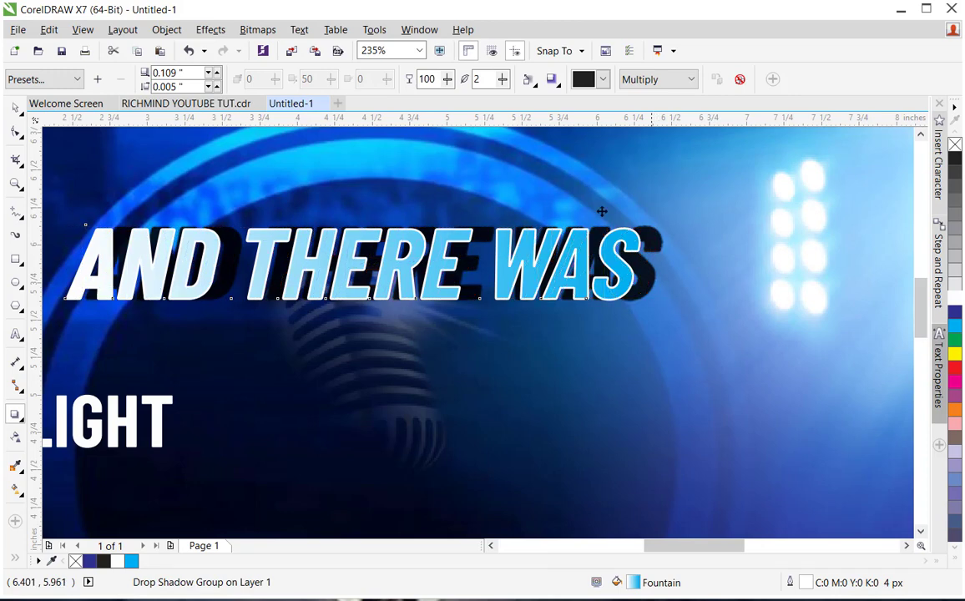
# Step: Set the drop shadow of "AND THERE WAS" to opacity 64 and feathering 19
pyautogui.write('8')
pyautogui.press('Return')
pyautogui.moveTo(513, 79); pyautogui.dragTo(513, 82)
pyautogui.moveTo(449, 82); pyautogui.dragTo(498, 88)
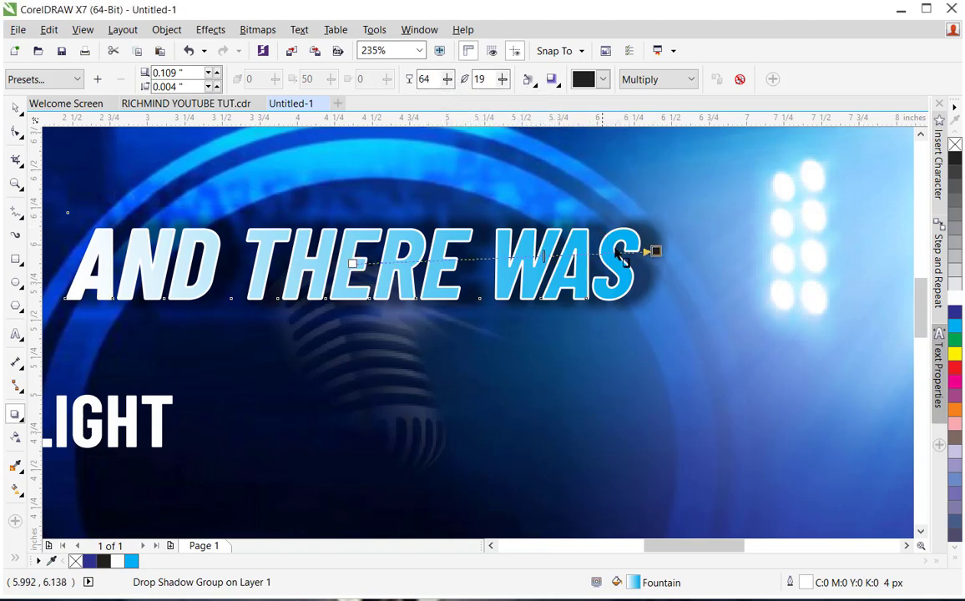
pyautogui.click(16, 183)
pyautogui.press('F3')
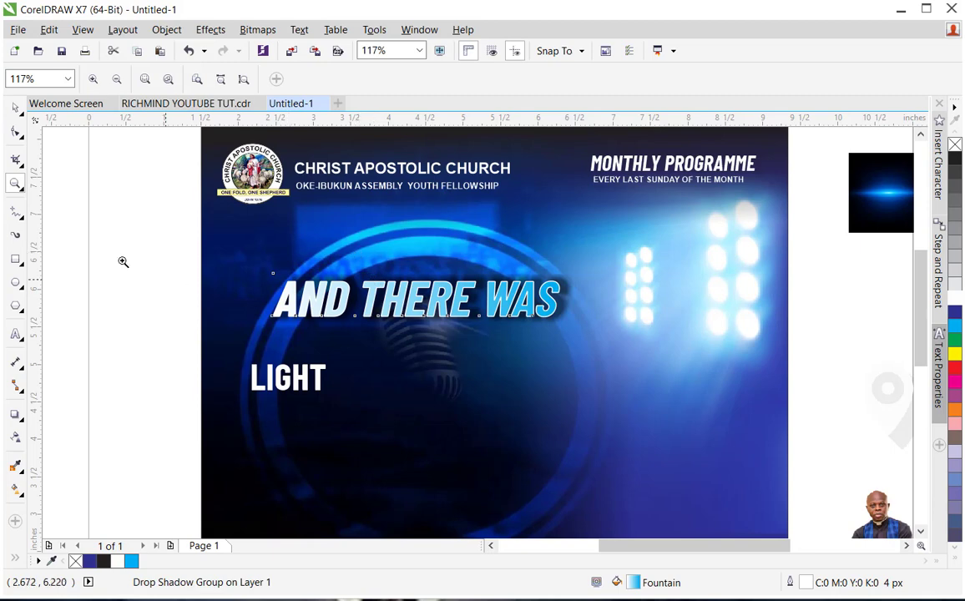
# Step: Open the "AND THERE WAS" text for editing with the insertion point directly after "AND"
pyautogui.click(16, 107)
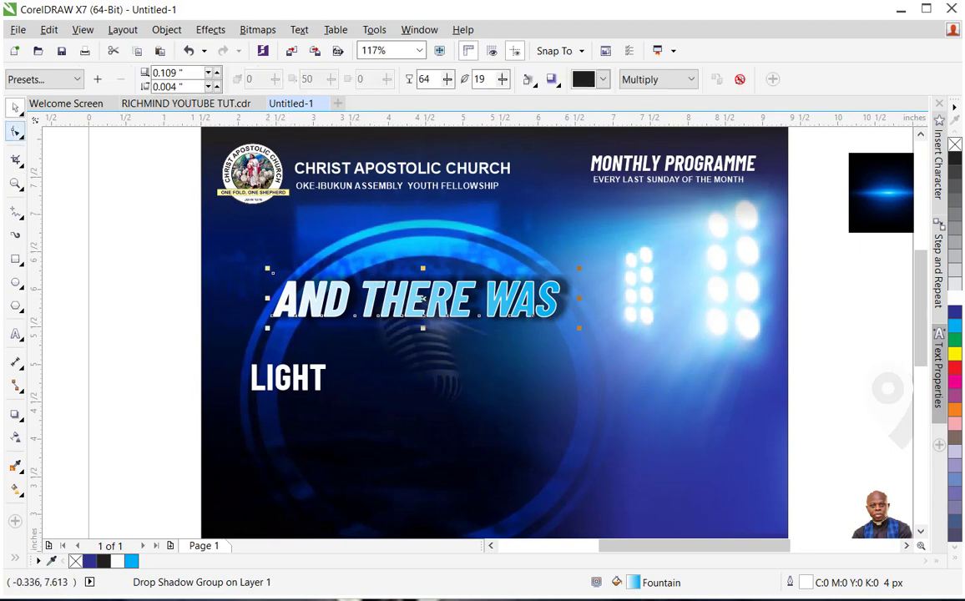
pyautogui.doubleClick(339, 300)
pyautogui.click(340, 296)
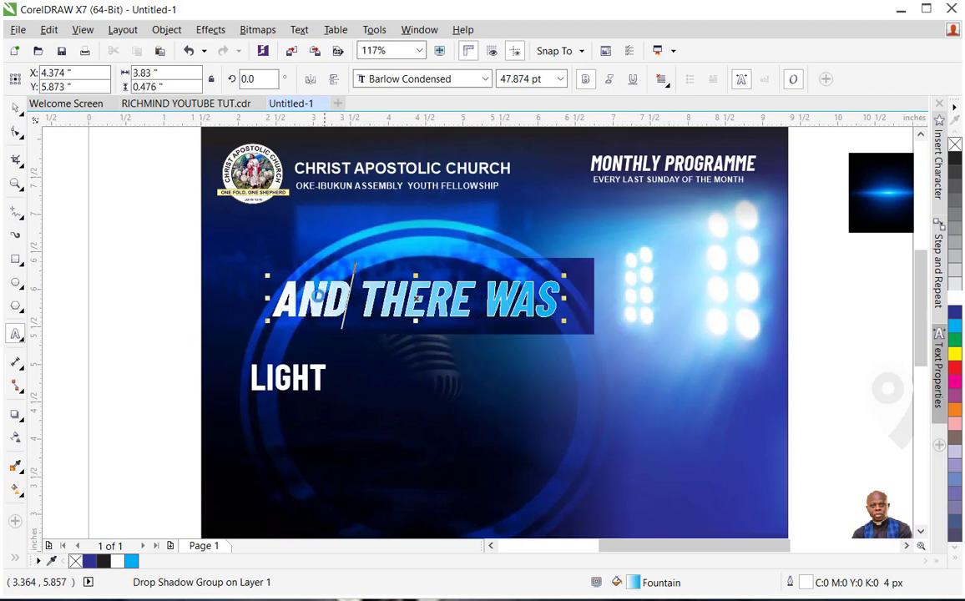
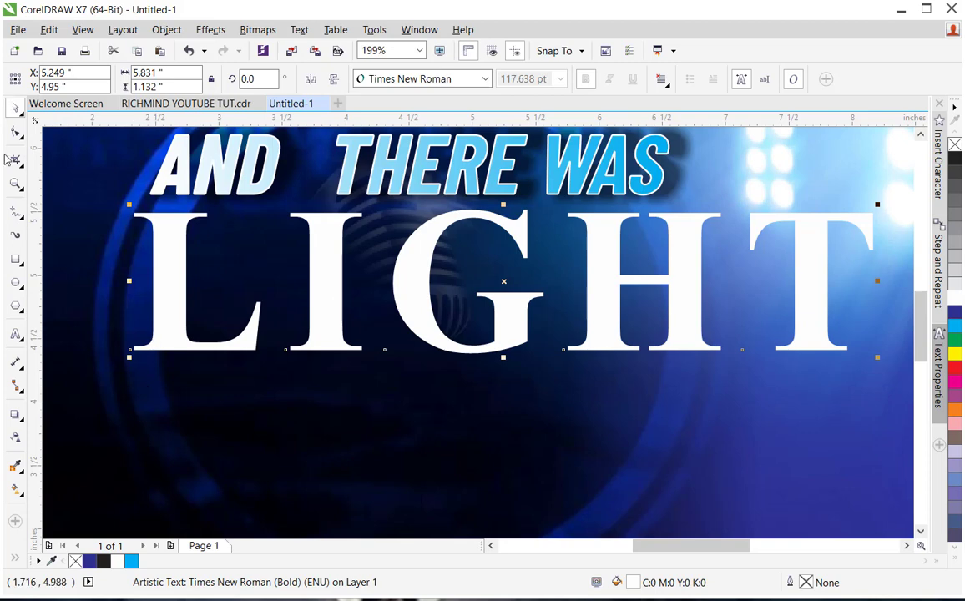
# Step: Draw a closed three-point shape about 2 by 0.64 inches from the lower corner of the "L" in "LIGHT" and fill it white
pyautogui.click(13, 215)
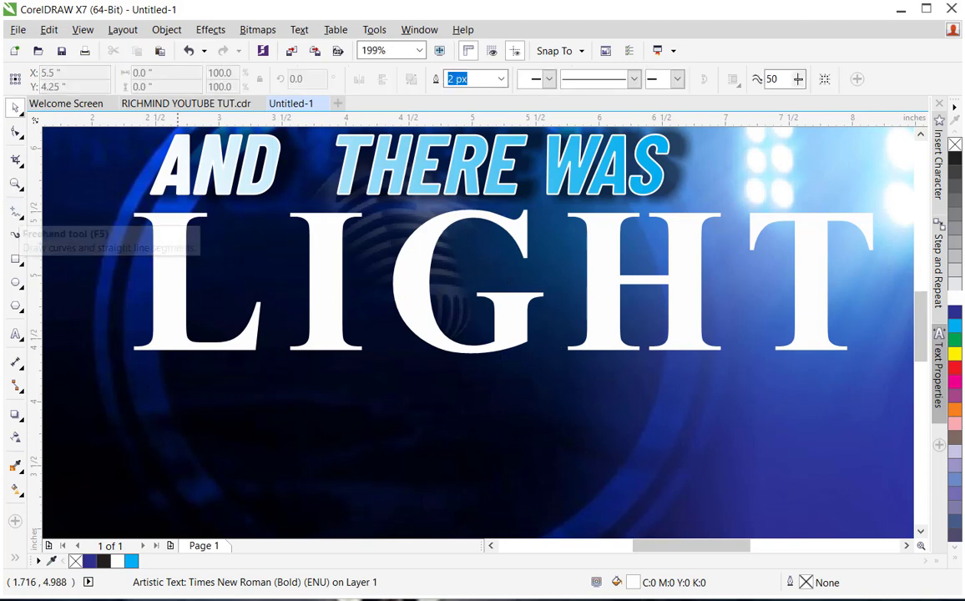
pyautogui.click(137, 349)
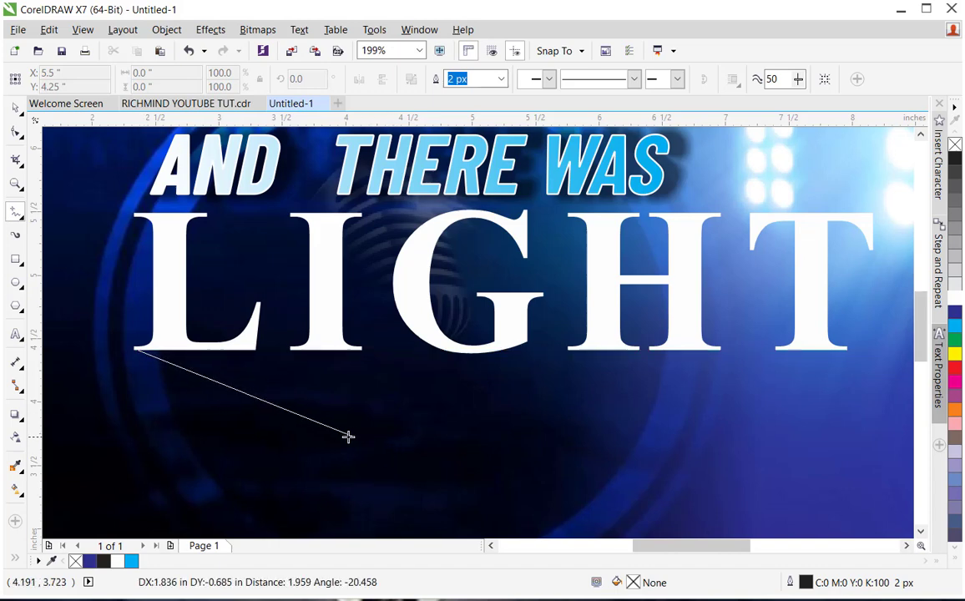
pyautogui.click(321, 432)
pyautogui.click(321, 431)
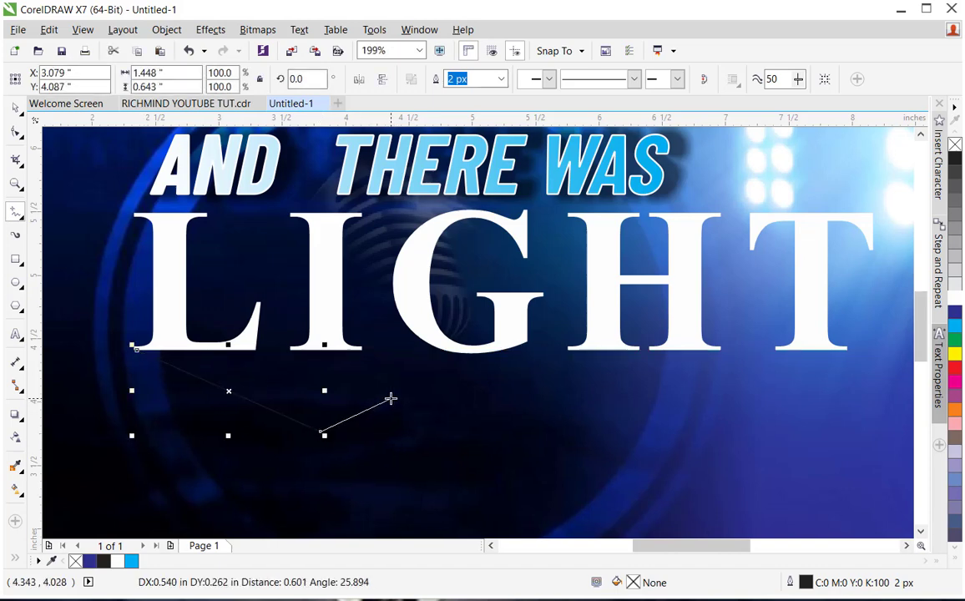
pyautogui.click(392, 397)
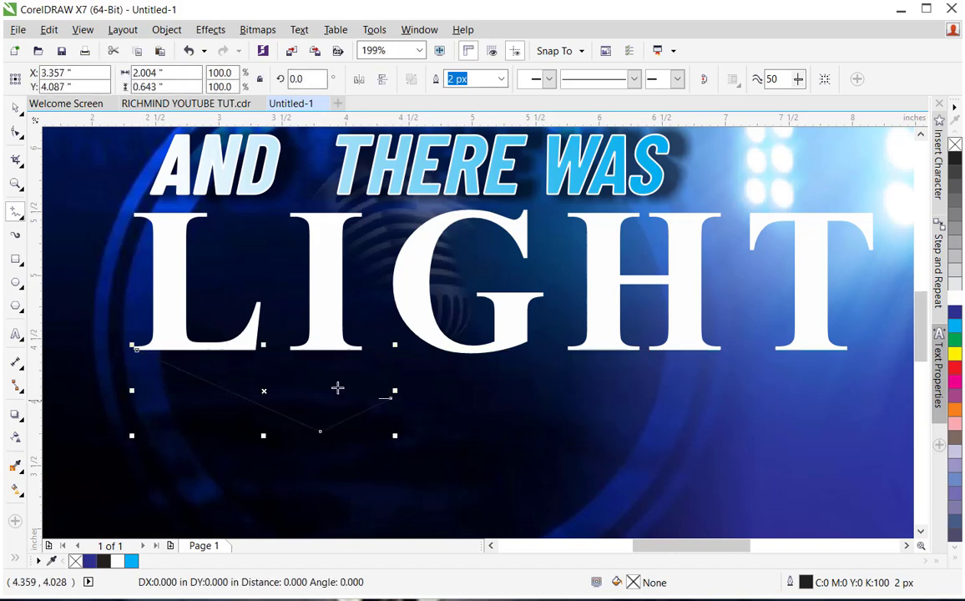
pyautogui.click(135, 347)
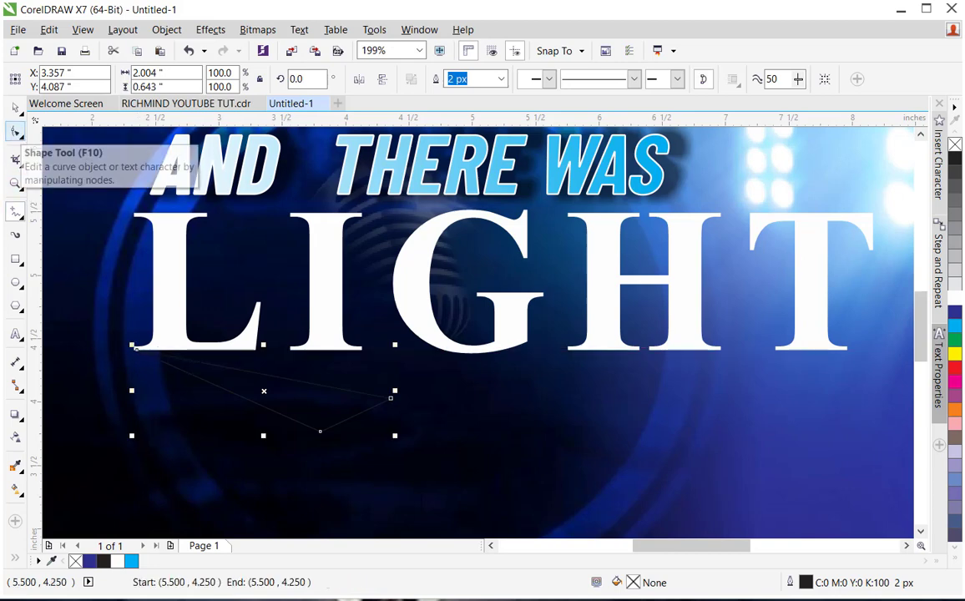
pyautogui.click(119, 562)
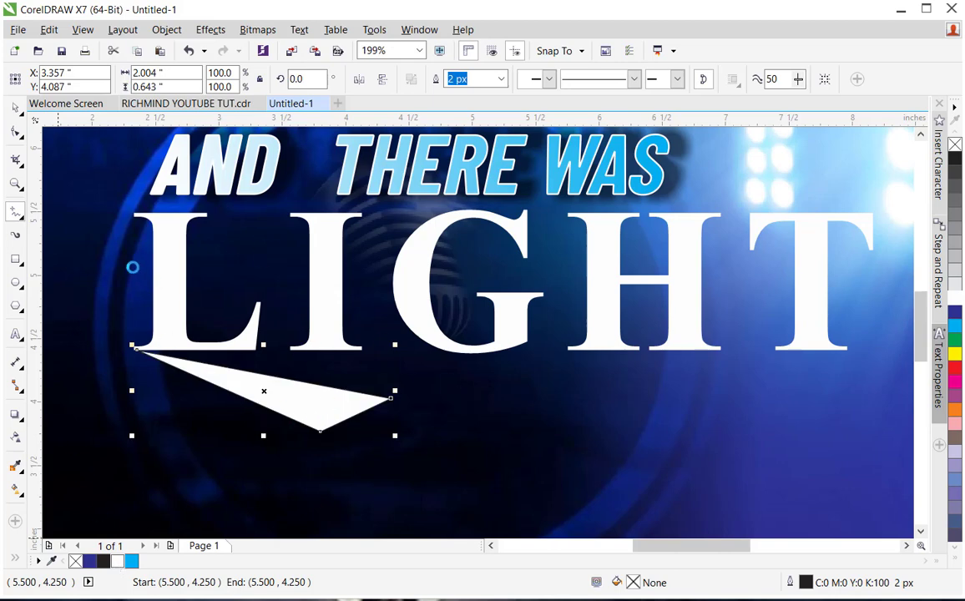
# Step: Round the lower edge of the white triangle by converting its lowest node's segment to a curve and deleting that node
pyautogui.click(15, 132)
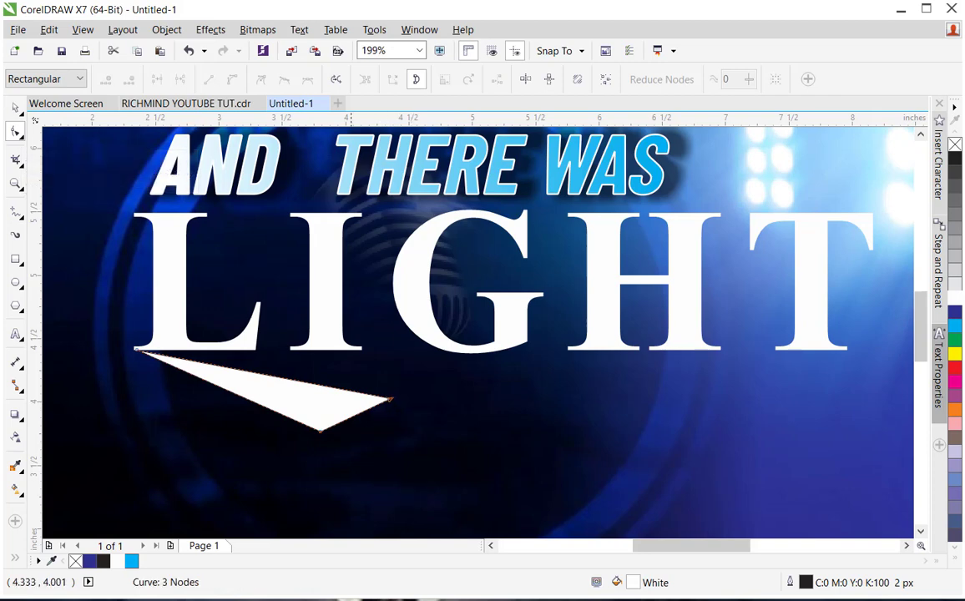
pyautogui.click(320, 431)
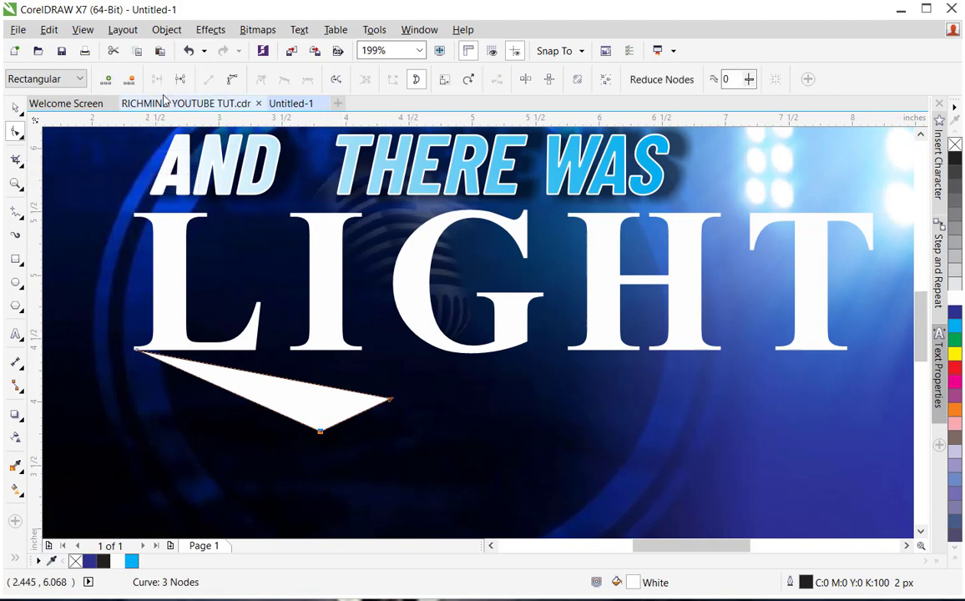
pyautogui.click(234, 84)
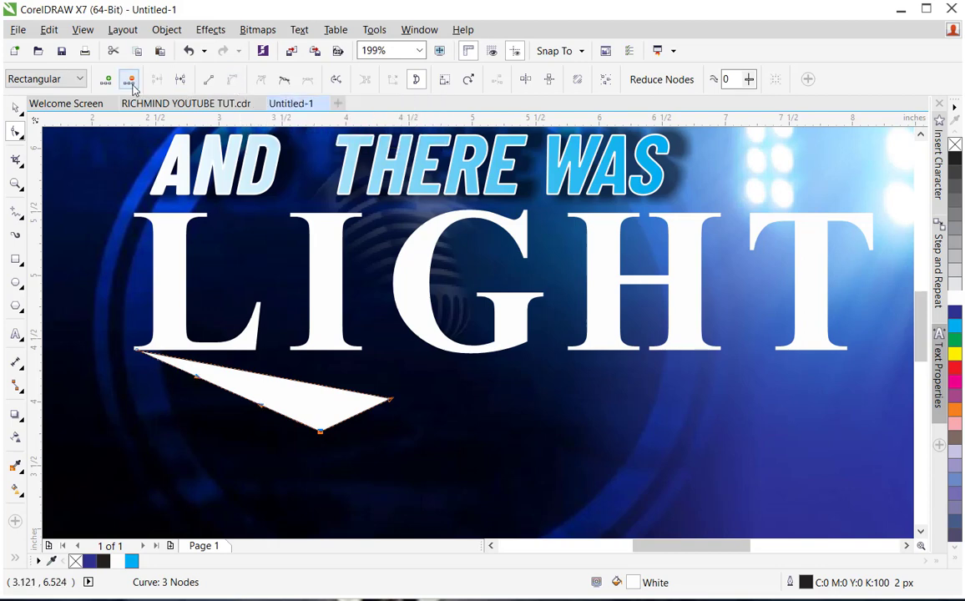
pyautogui.click(129, 81)
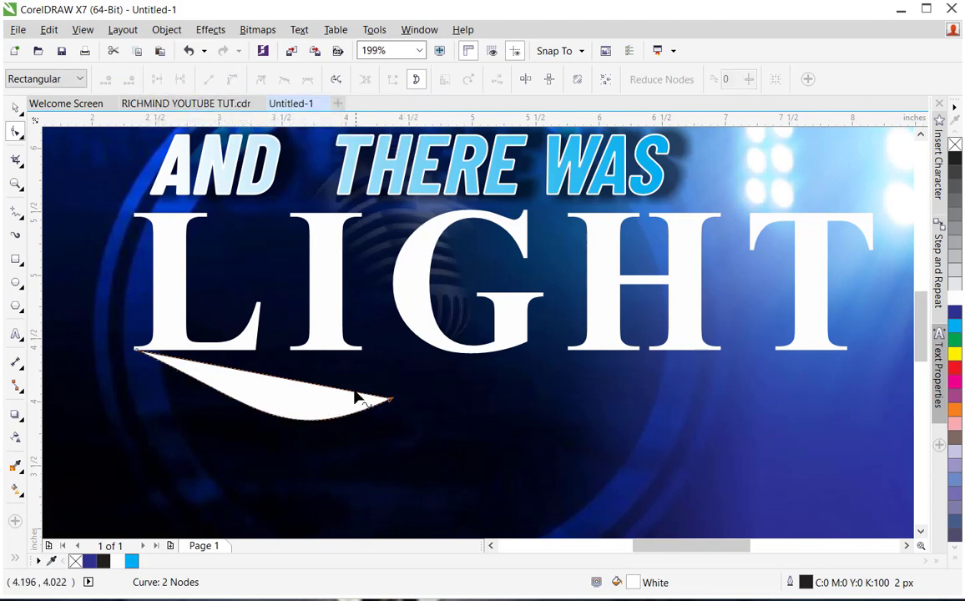
# Step: Bend the shape's upper edge inward by adding a node, moving it slightly down, converting to curve and deleting the node
pyautogui.doubleClick(284, 379)
pyautogui.moveTo(284, 380)
pyautogui.mouseDown()
pyautogui.moveTo(285, 394)
pyautogui.moveTo(281, 387)
pyautogui.mouseUp()
pyautogui.click(229, 80)
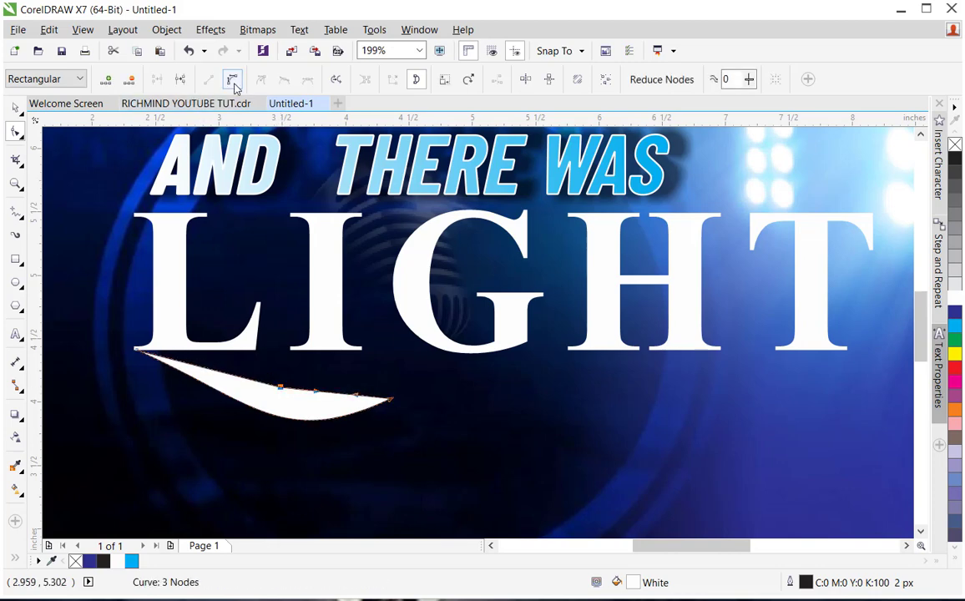
pyautogui.click(130, 79)
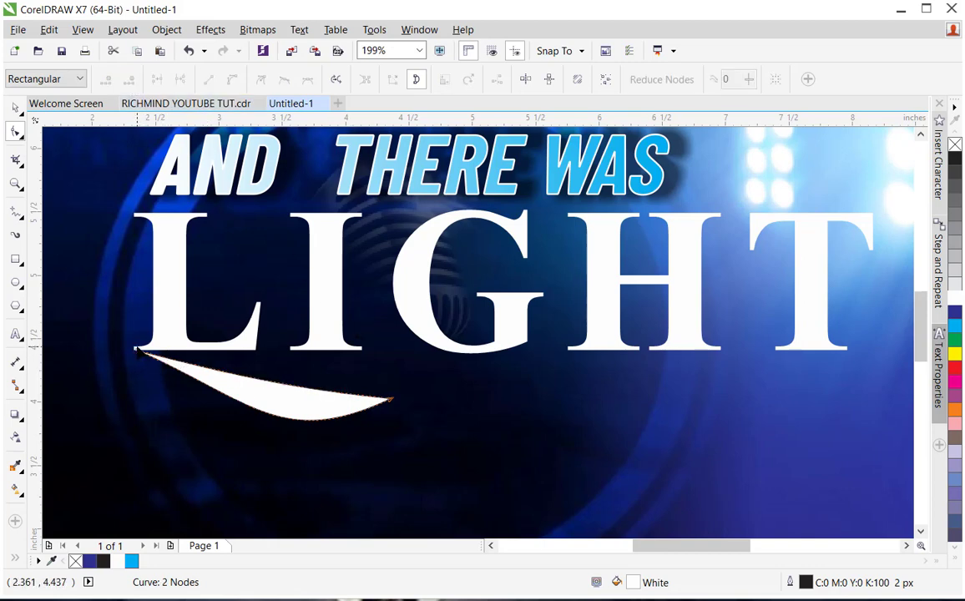
# Step: Adjust the curve handles at both end nodes to shape the white curve into an S-shaped swoosh flowing from the "L"
pyautogui.click(127, 319)
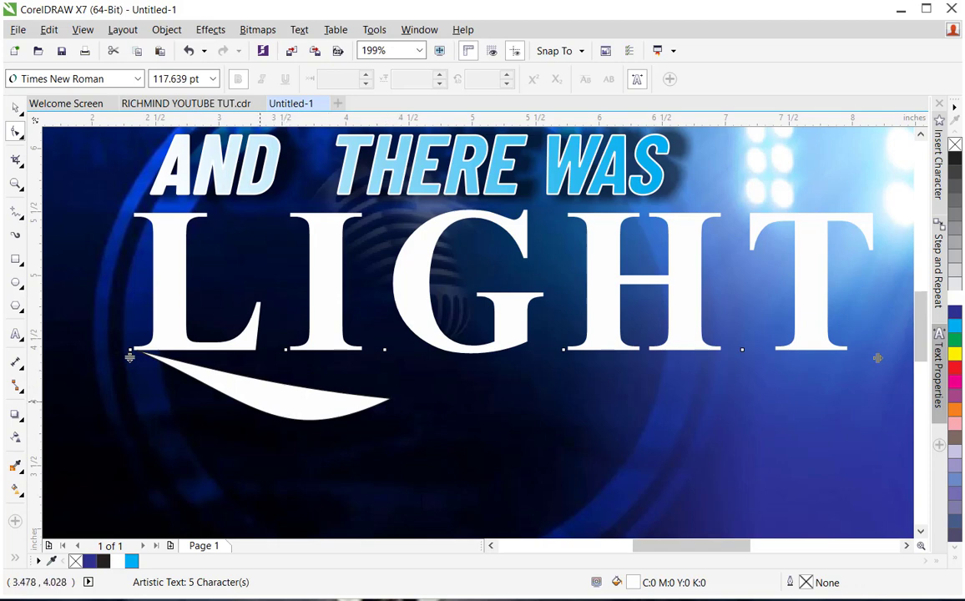
pyautogui.click(292, 405)
pyautogui.click(389, 401)
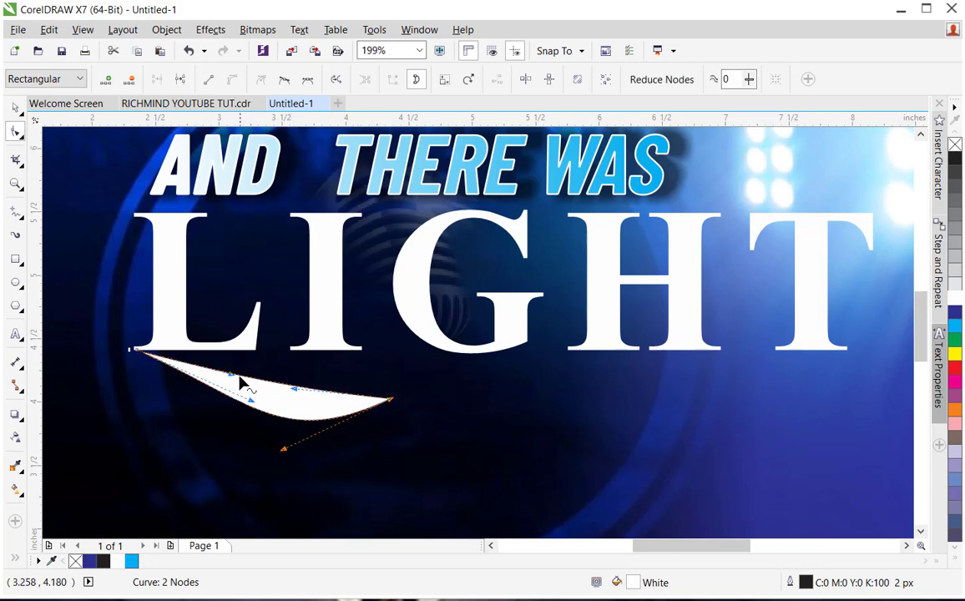
pyautogui.moveTo(231, 376); pyautogui.dragTo(203, 344)
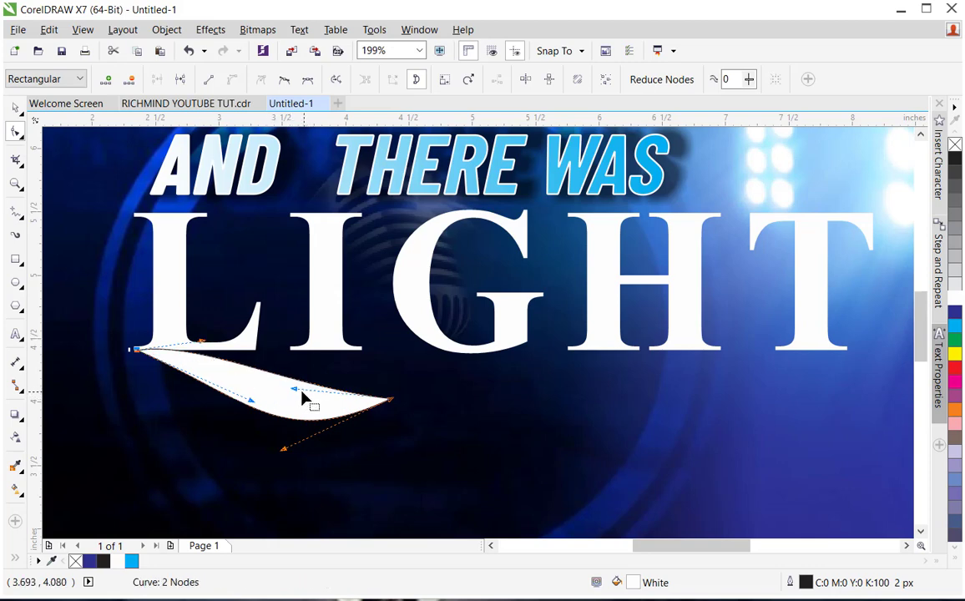
pyautogui.moveTo(294, 388); pyautogui.dragTo(328, 423)
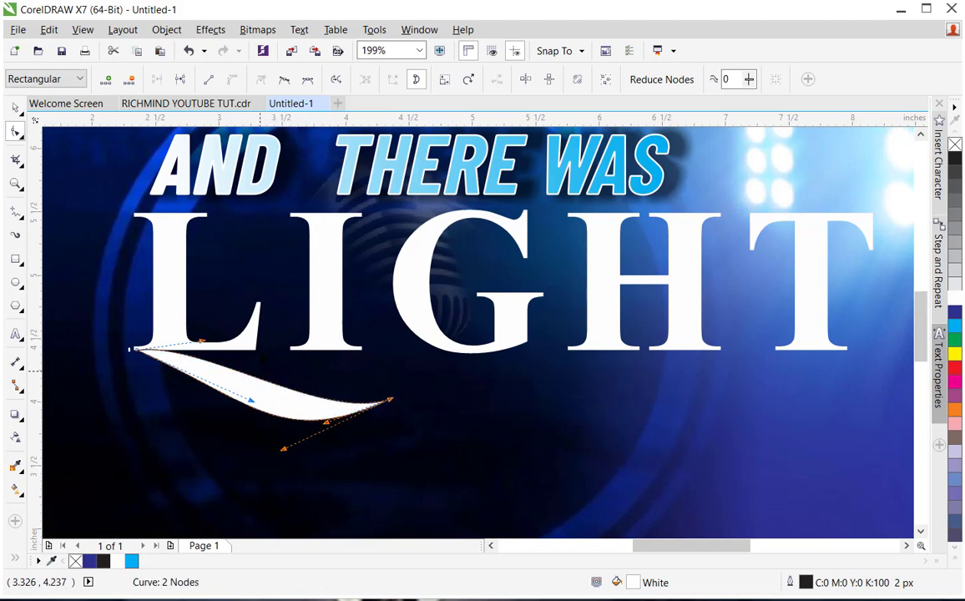
pyautogui.moveTo(202, 344); pyautogui.dragTo(242, 336)
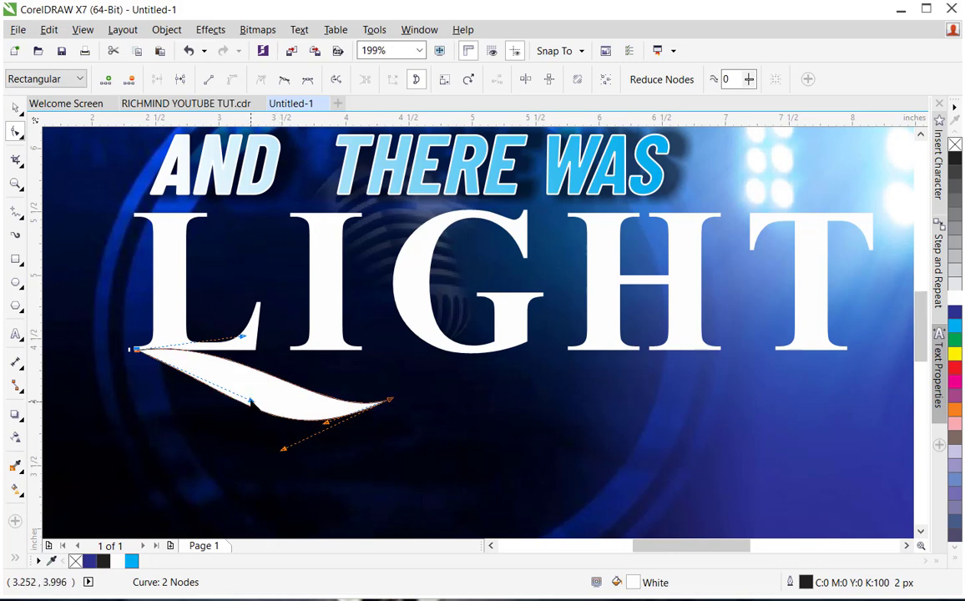
pyautogui.moveTo(250, 401); pyautogui.dragTo(250, 367)
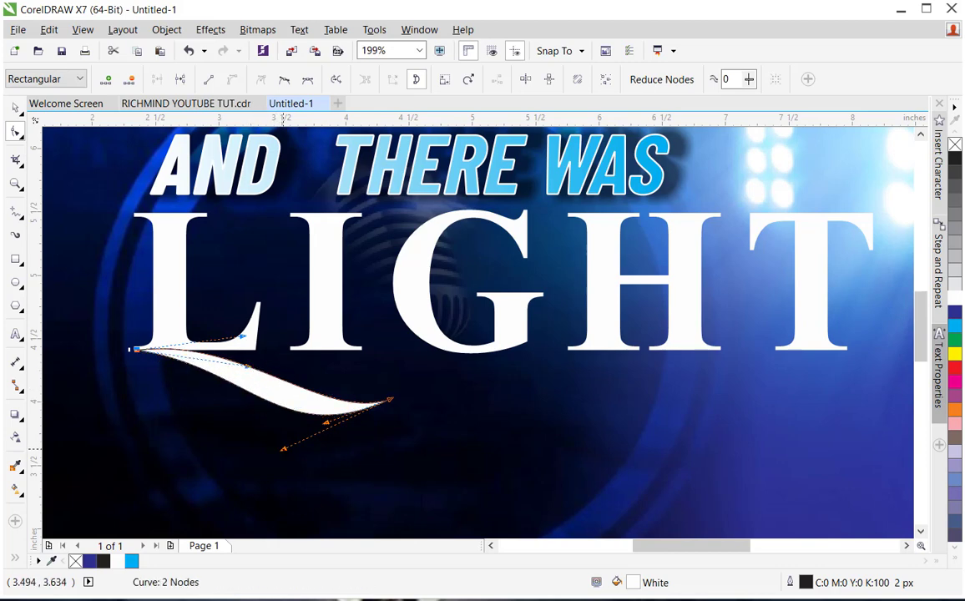
pyautogui.moveTo(284, 448); pyautogui.dragTo(320, 498)
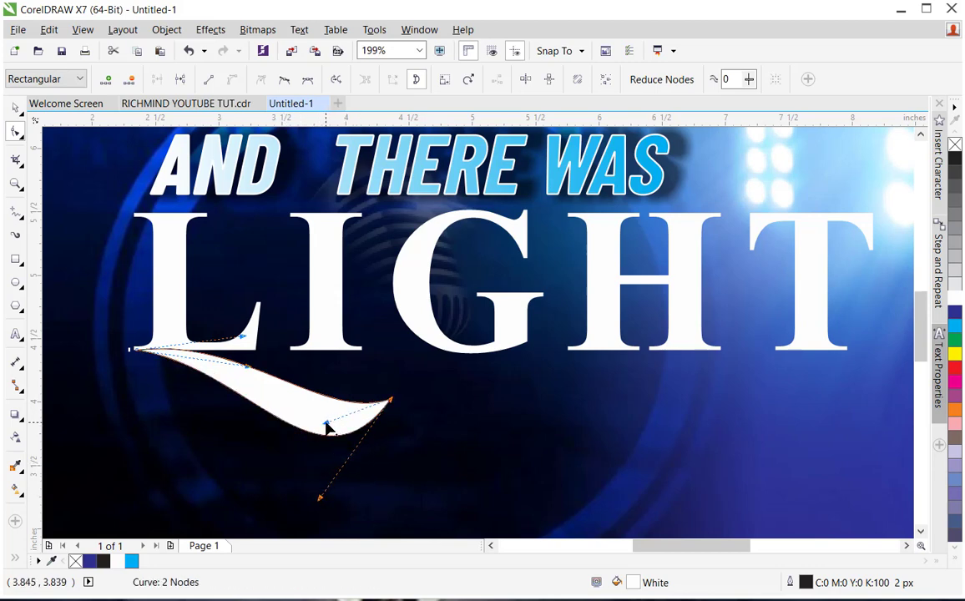
pyautogui.moveTo(327, 428); pyautogui.dragTo(328, 424)
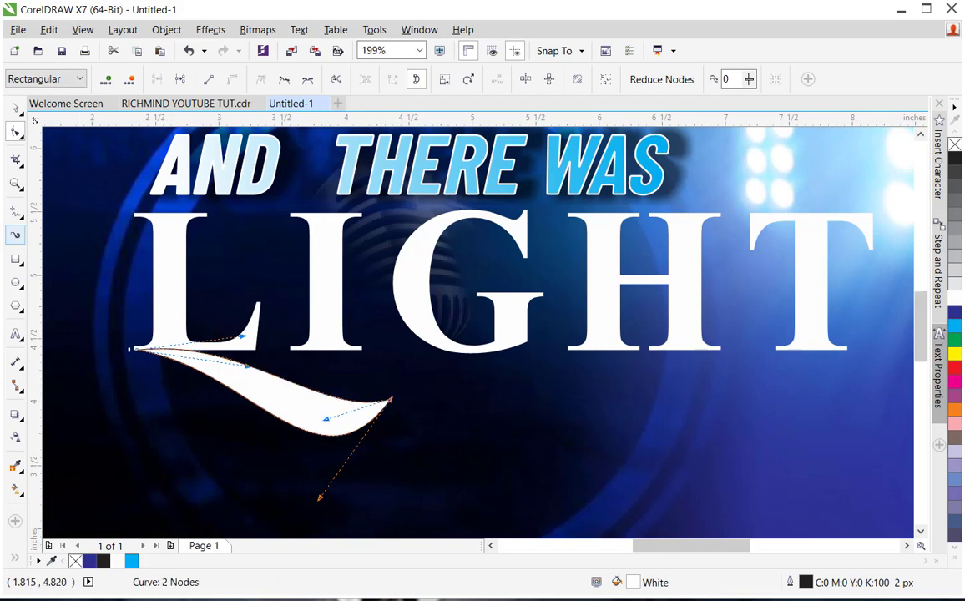
# Step: Move the white swoosh slightly upward against the base of the "L", centring it at X 3.363 and Y 4.088 inches
pyautogui.click(15, 108)
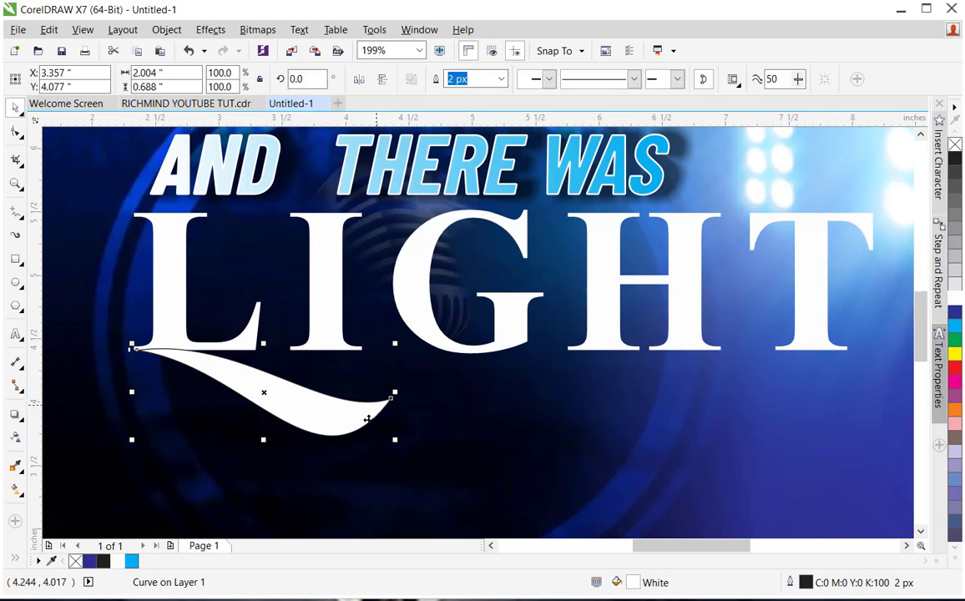
pyautogui.moveTo(332, 413); pyautogui.dragTo(333, 411)
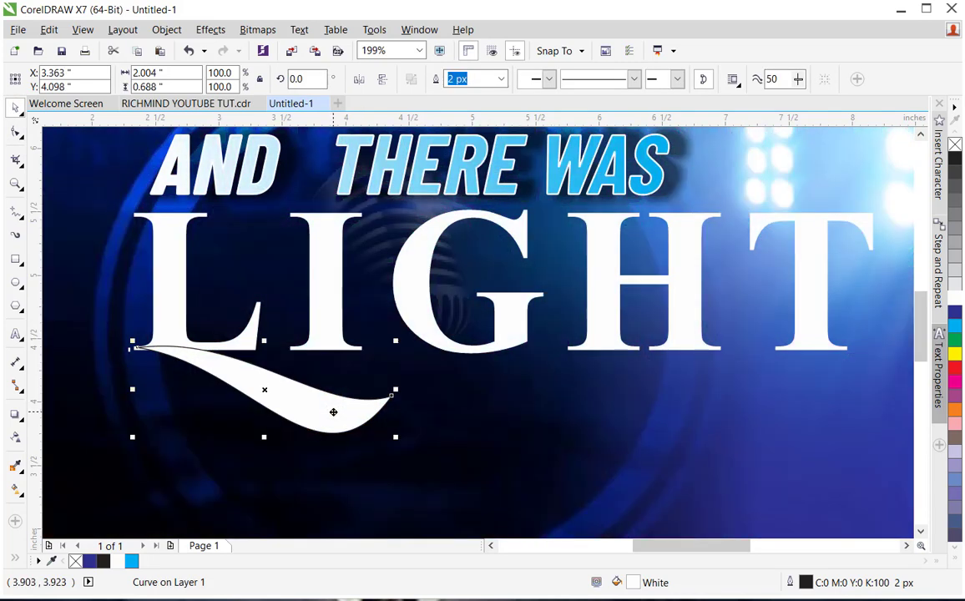
pyautogui.hotkey('ctrl', 'Down')
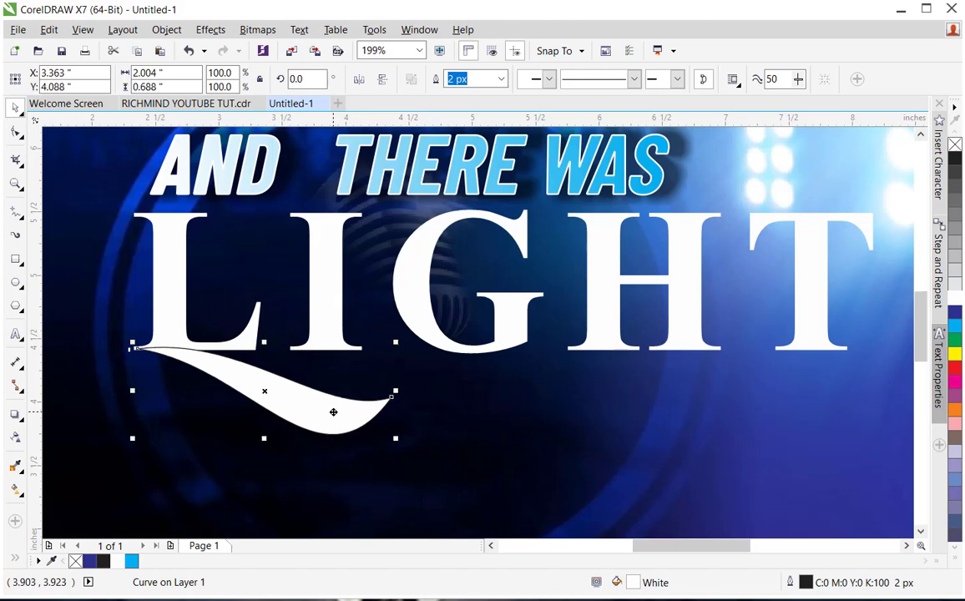
# Step: Remove the white swoosh's outline and move the swoosh down clear of the "L", centring it at X 3.35 and Y 3.895 inches
pyautogui.rightClick(75, 562)
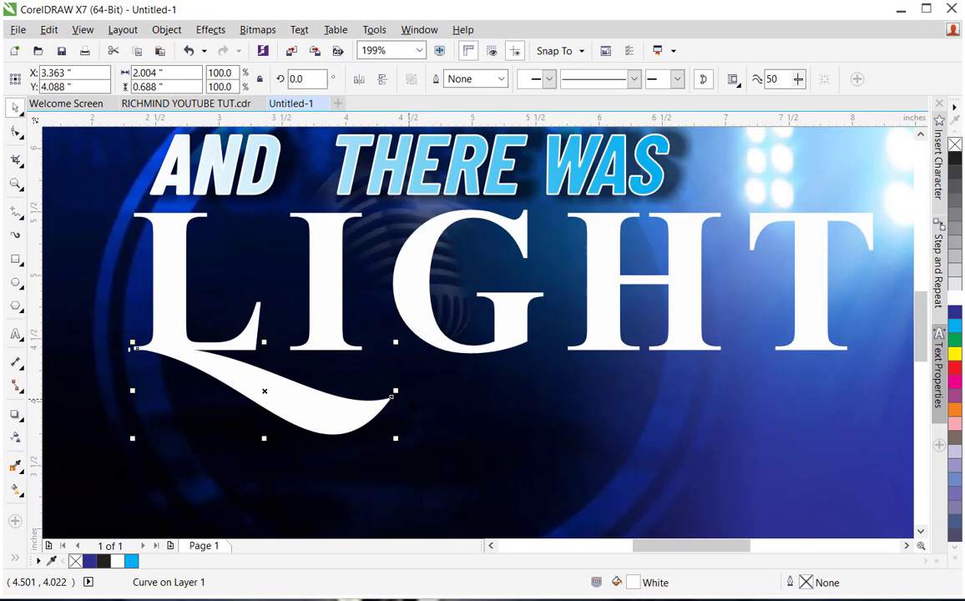
pyautogui.click(412, 407)
pyautogui.click(339, 415)
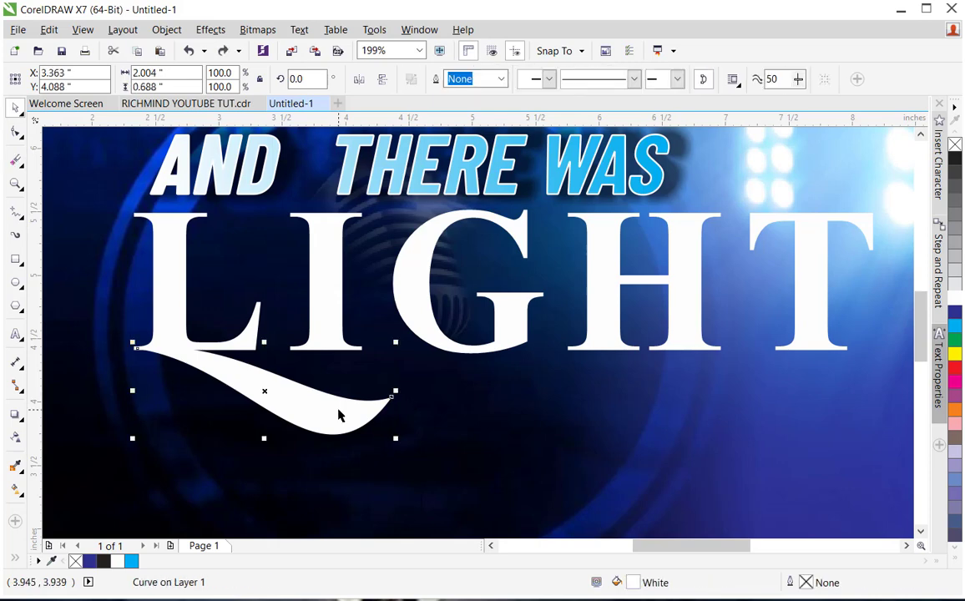
pyautogui.moveTo(338, 410); pyautogui.dragTo(338, 438)
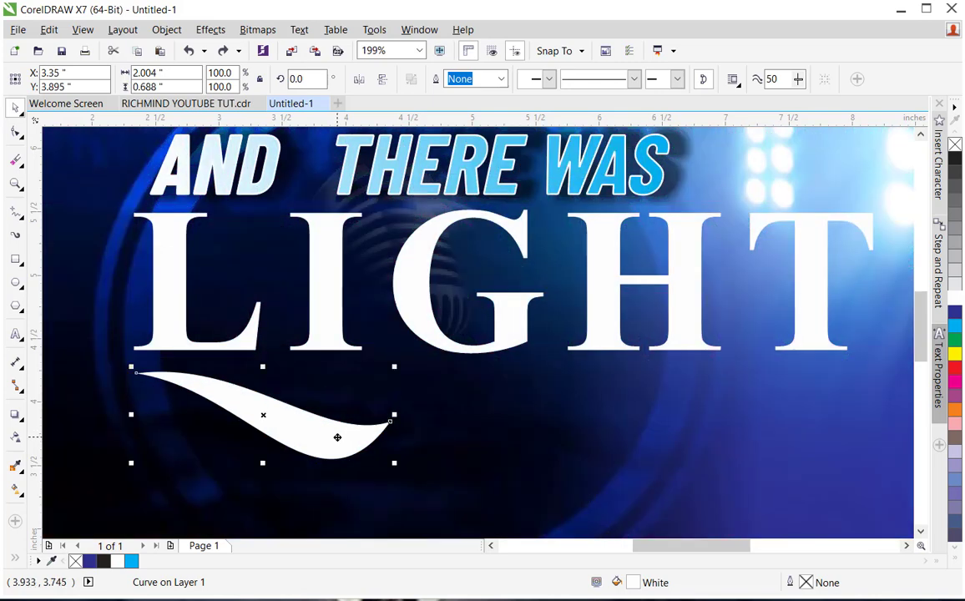
# Step: Convert the Times New Roman "LIGHT" artistic text to curves
pyautogui.click(319, 333)
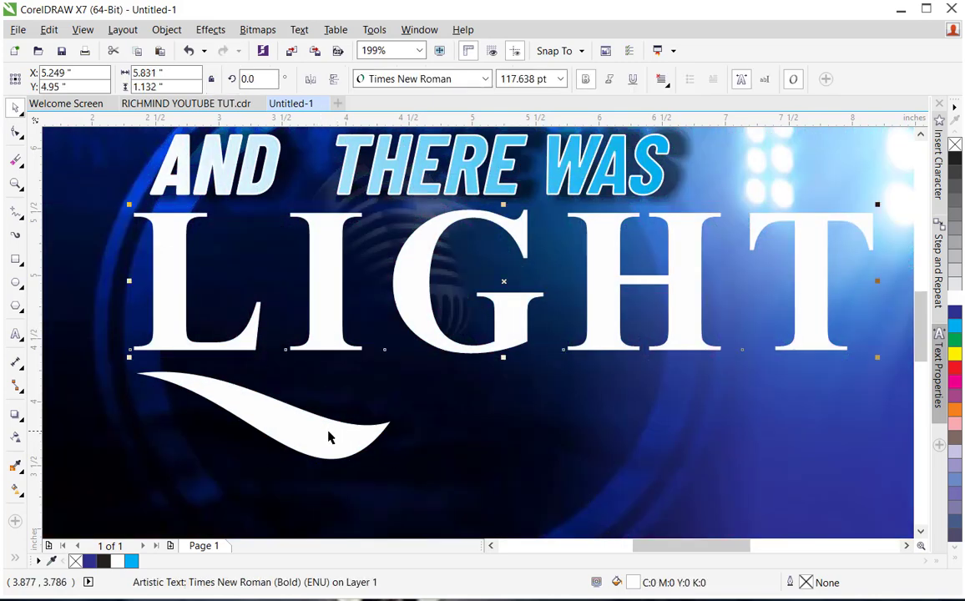
pyautogui.click(330, 437)
pyautogui.click(326, 340)
pyautogui.rightClick(326, 334)
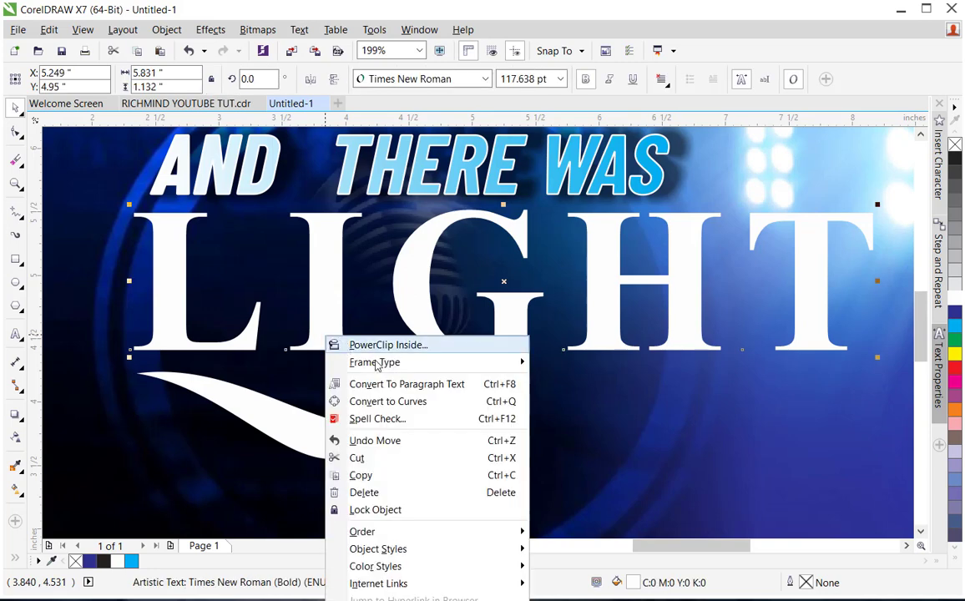
pyautogui.click(383, 401)
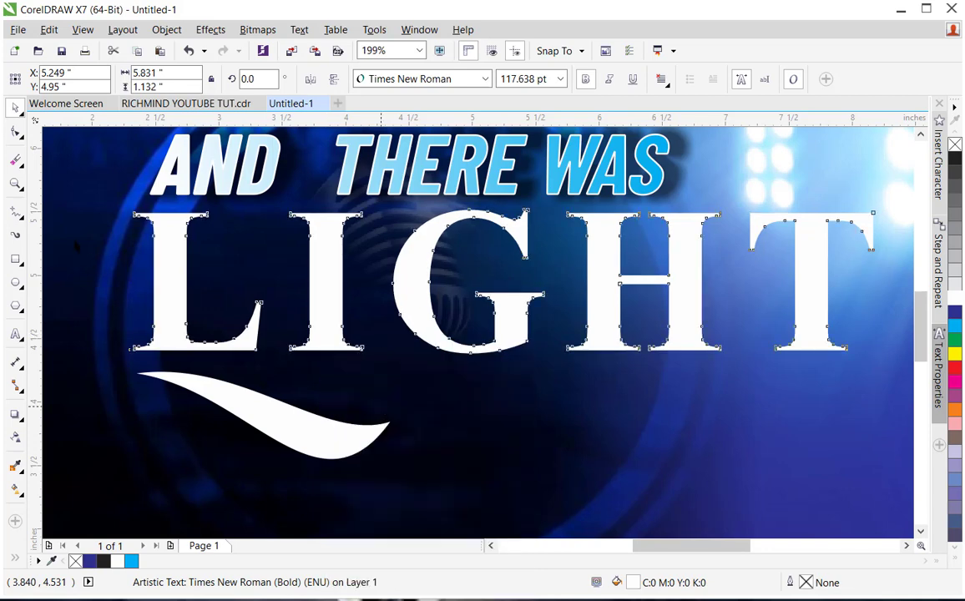
# Step: Erase the right-hand foot of the "L" with a round 0.25-inch Eraser, leaving only its upright stem and base serif
pyautogui.click(15, 160)
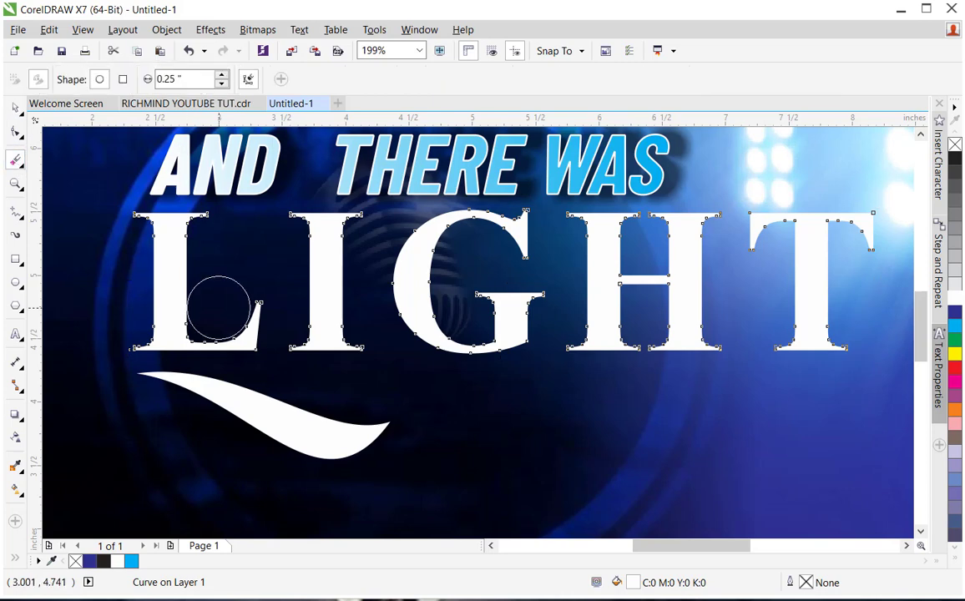
pyautogui.moveTo(257, 297)
pyautogui.mouseDown()
pyautogui.moveTo(249, 326)
pyautogui.moveTo(239, 336)
pyautogui.moveTo(227, 330)
pyautogui.mouseUp()
pyautogui.hotkey('ctrl', 'z')
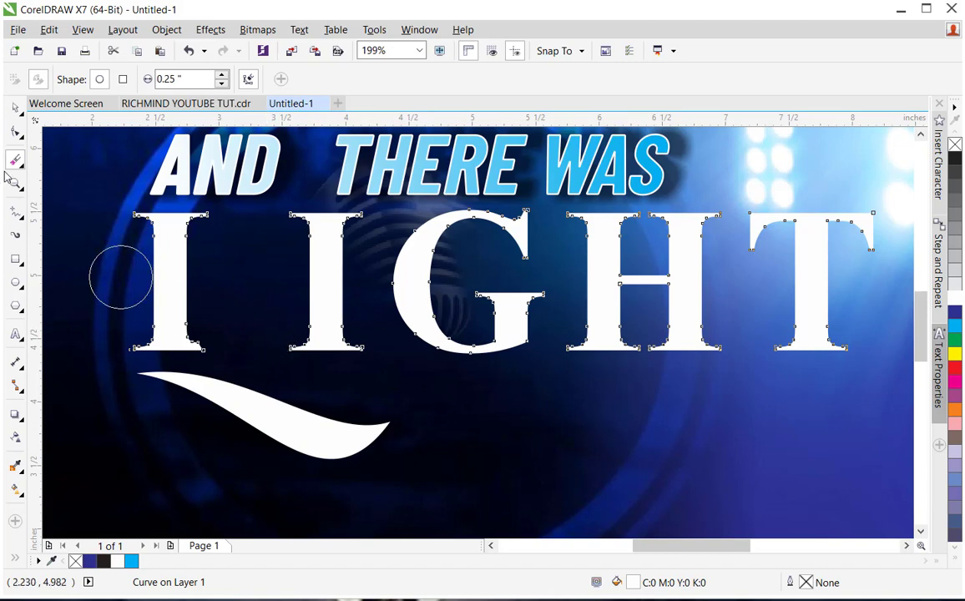
# Step: Move the swoosh up against the base of the "L" as its new foot, centring it at X 3.319 and Y 4.095 inches
pyautogui.click(15, 108)
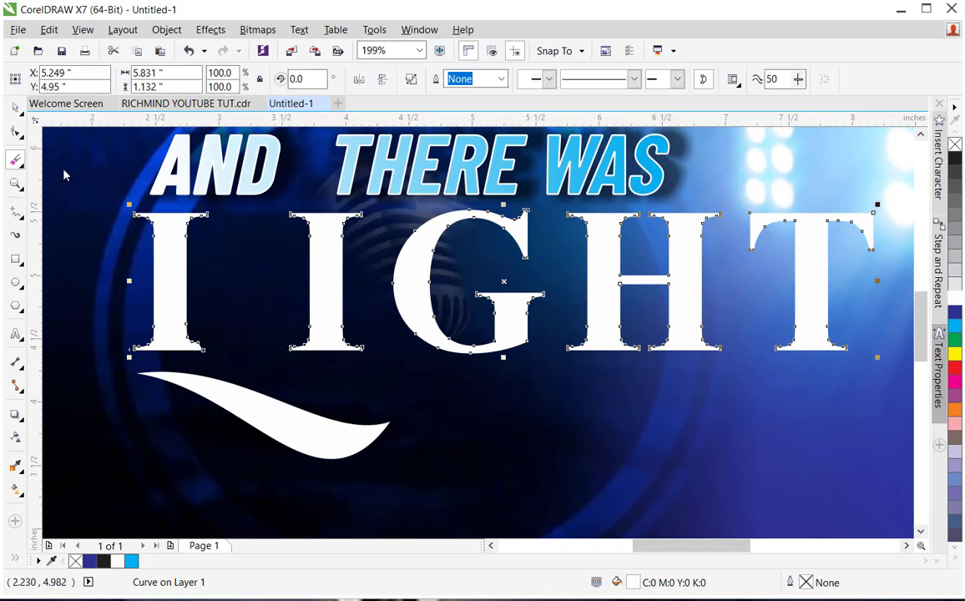
pyautogui.click(276, 405)
pyautogui.moveTo(275, 405); pyautogui.dragTo(271, 378)
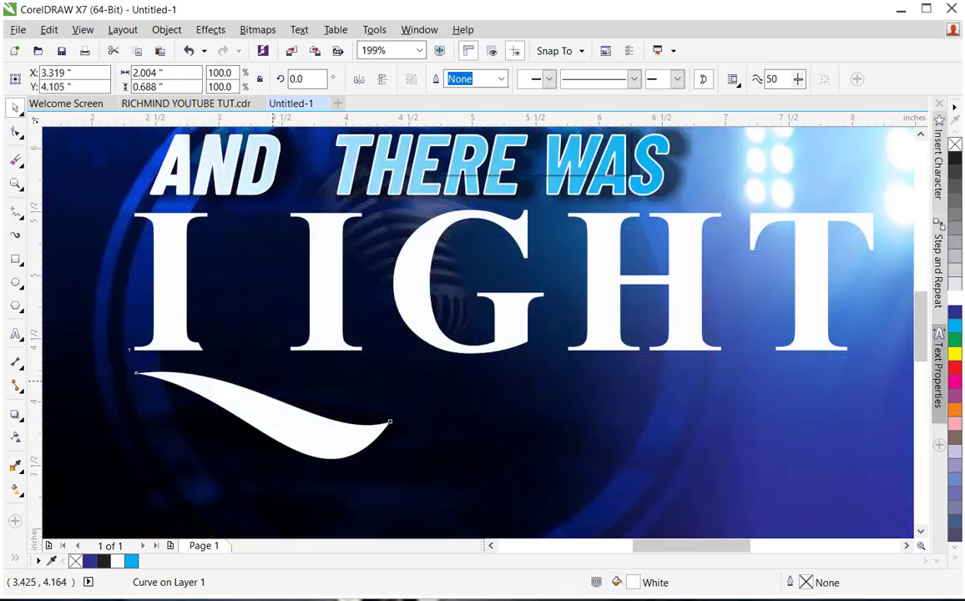
pyautogui.click(272, 382)
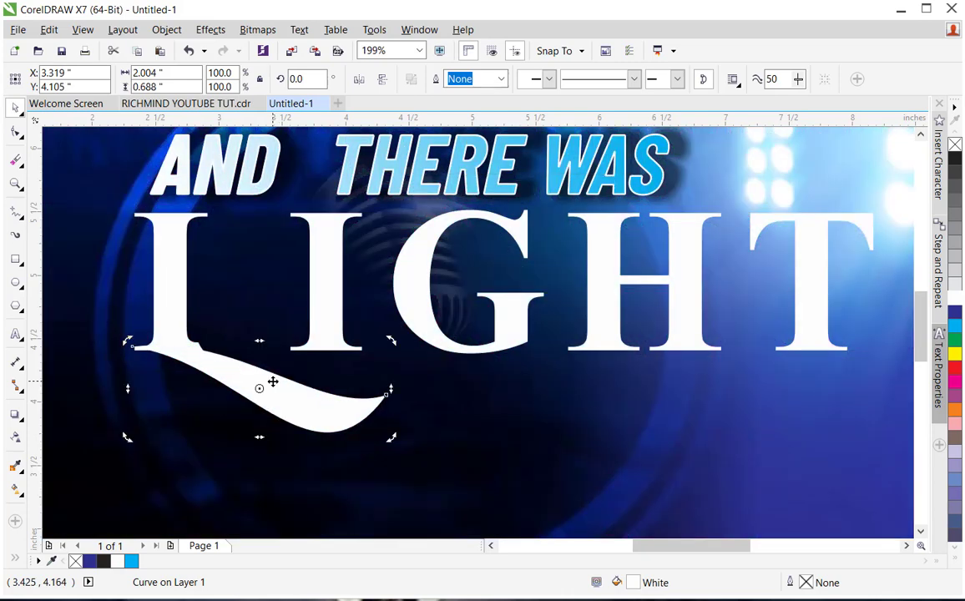
pyautogui.moveTo(273, 381); pyautogui.dragTo(273, 381)
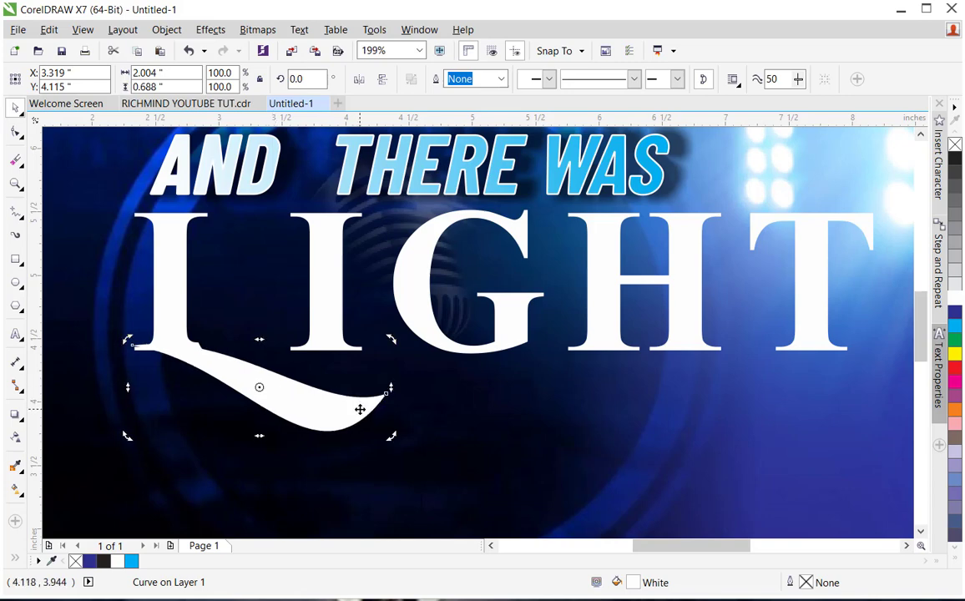
pyautogui.moveTo(360, 409); pyautogui.dragTo(359, 410)
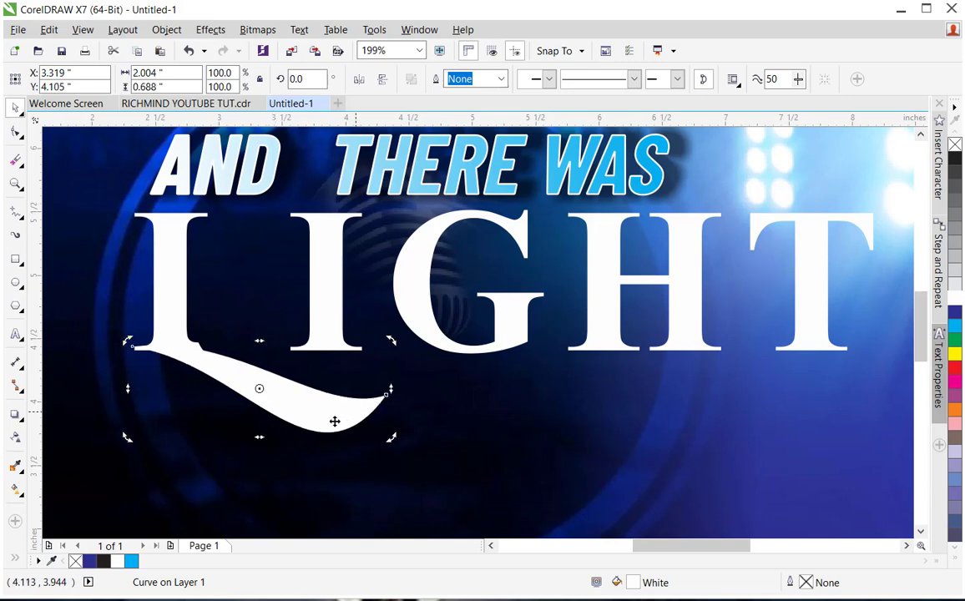
pyautogui.press('Down')
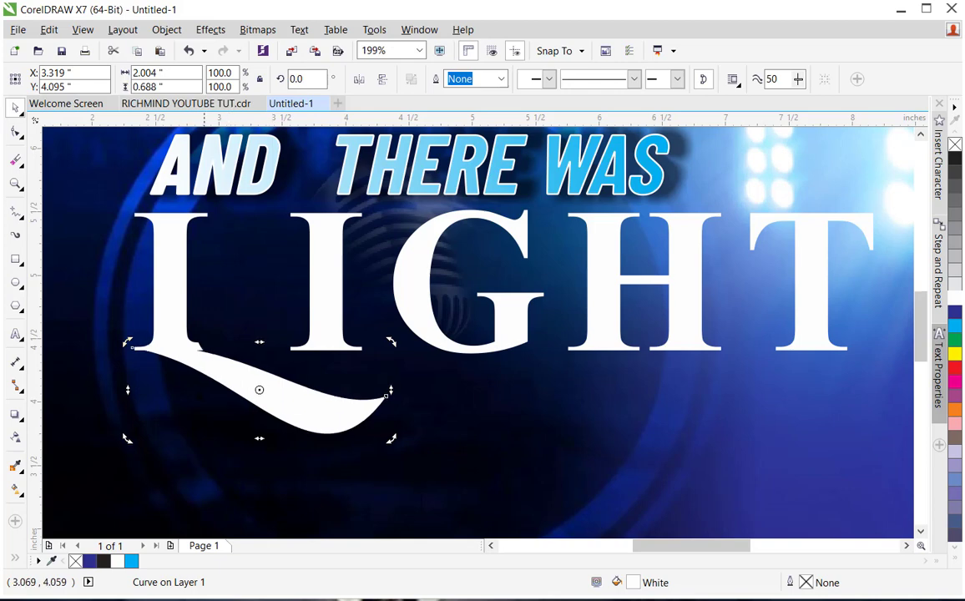
# Step: Delete the jagged nodes at the erased corner of the "L" and pull the lower corner node down into the swoosh
pyautogui.click(15, 183)
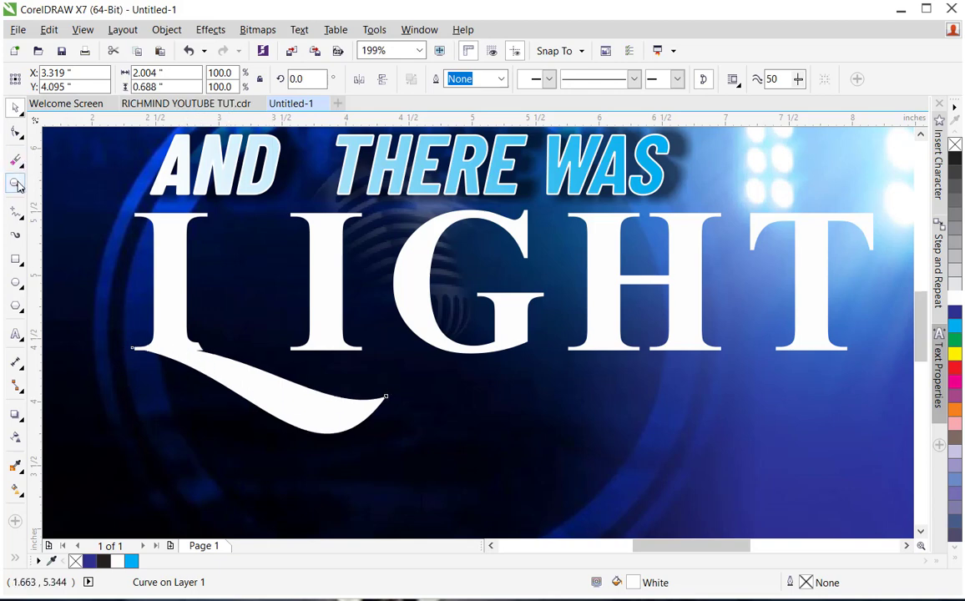
pyautogui.moveTo(112, 301); pyautogui.dragTo(255, 394)
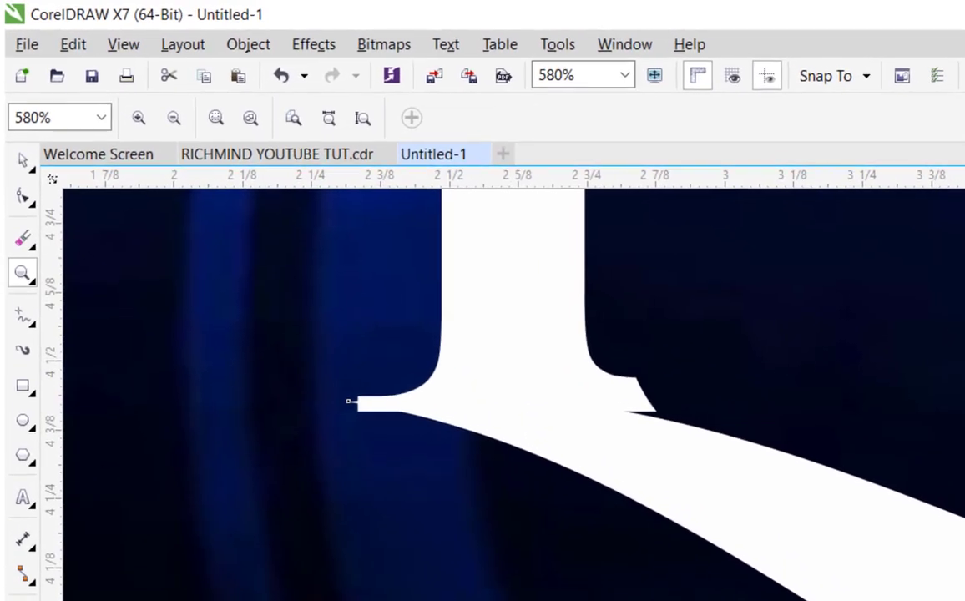
pyautogui.click(22, 197)
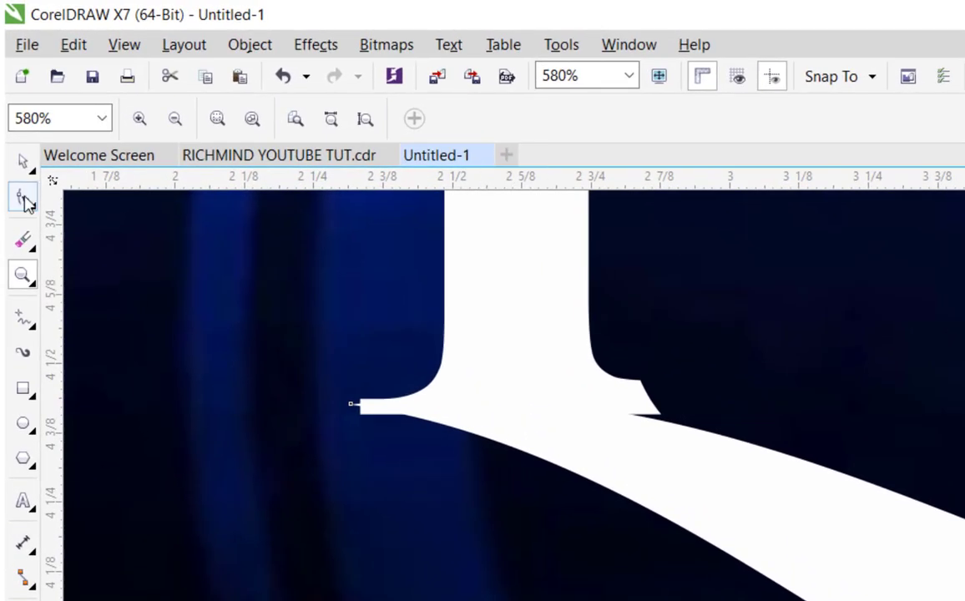
pyautogui.click(571, 377)
pyautogui.click(640, 381)
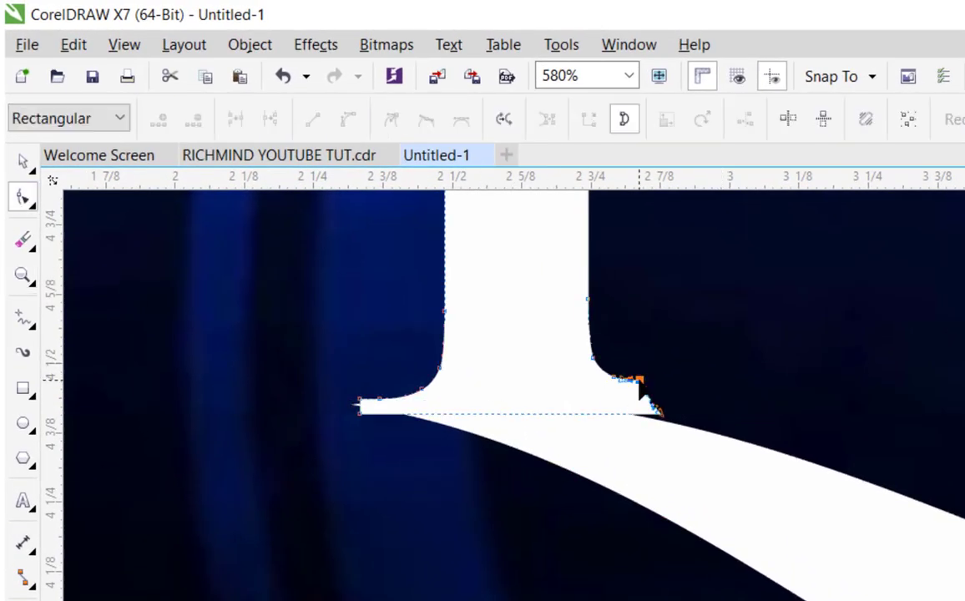
pyautogui.press('Delete')
pyautogui.moveTo(622, 369); pyautogui.dragTo(671, 437)
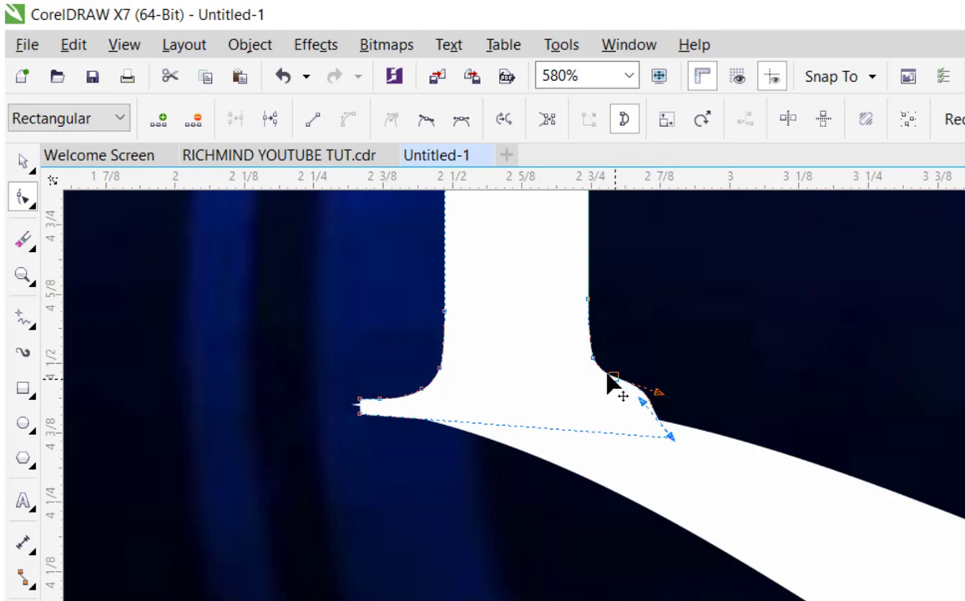
# Step: Smooth the stem's join into the swoosh by straightening the corner segment, pulling its node slightly inward and deleting that node
pyautogui.click(312, 121)
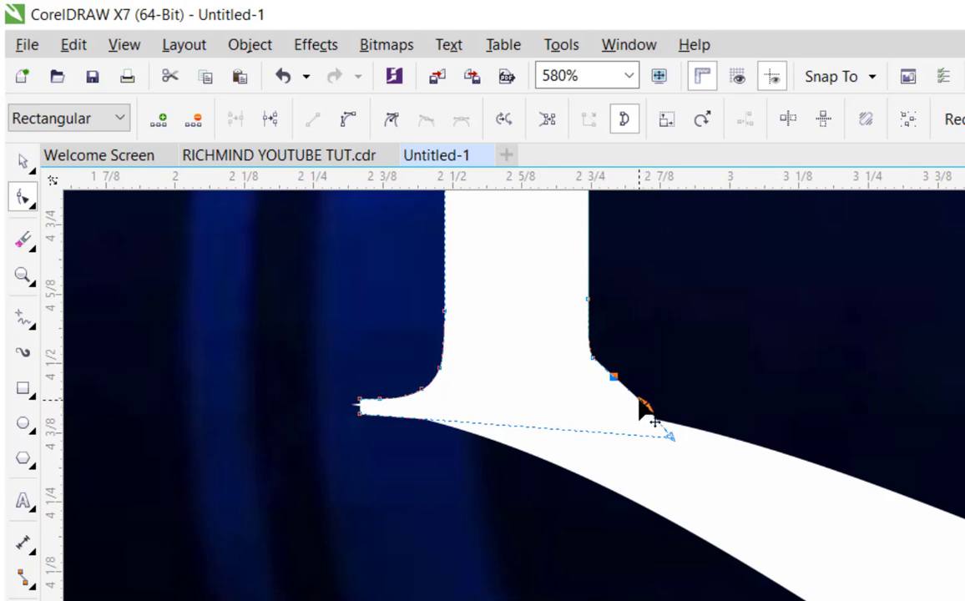
pyautogui.moveTo(612, 385); pyautogui.dragTo(610, 390)
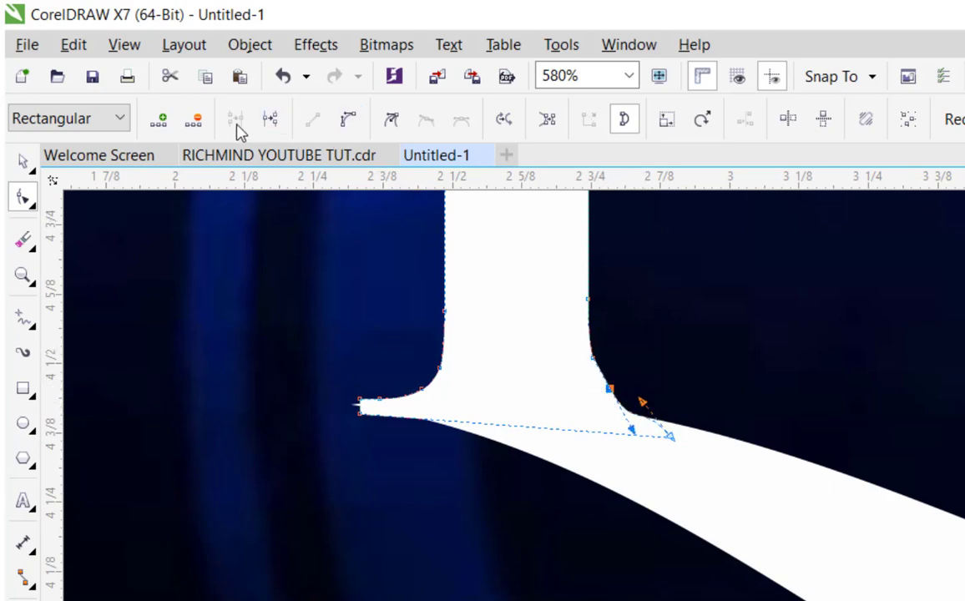
pyautogui.click(194, 119)
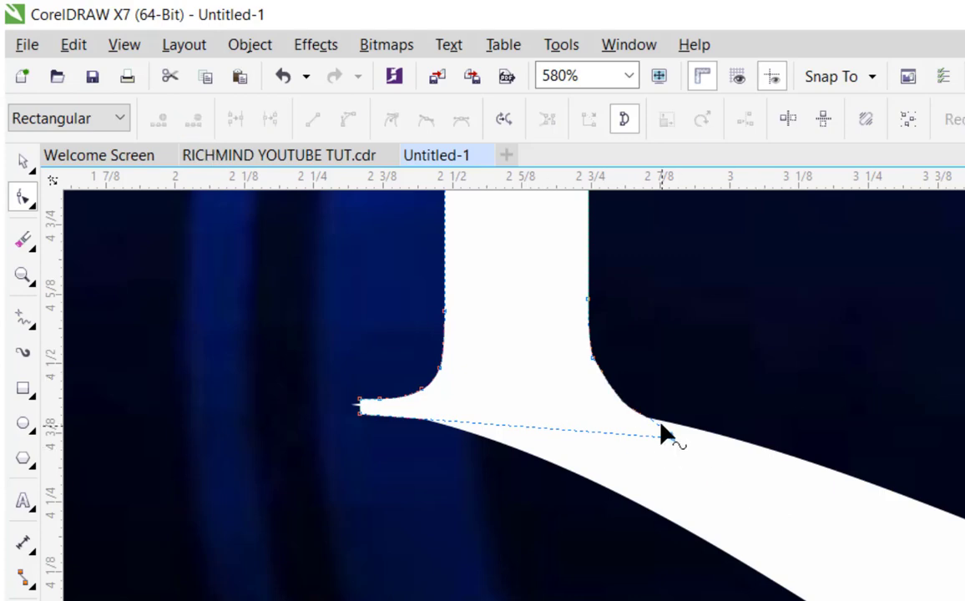
# Step: Select the swoosh together with the "LIGHT" lettering and weld them into a single curve object
pyautogui.click(22, 275)
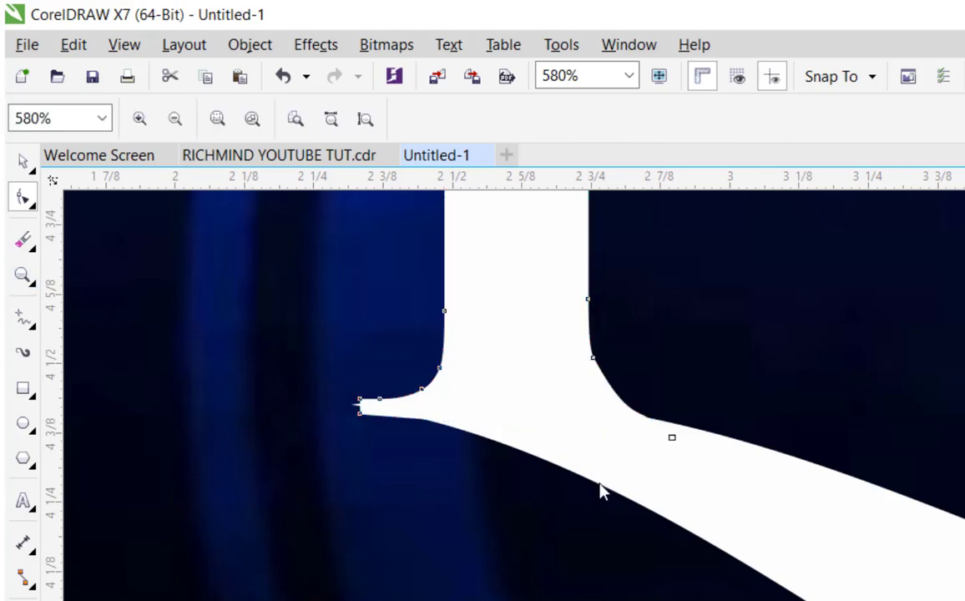
pyautogui.press('F3')
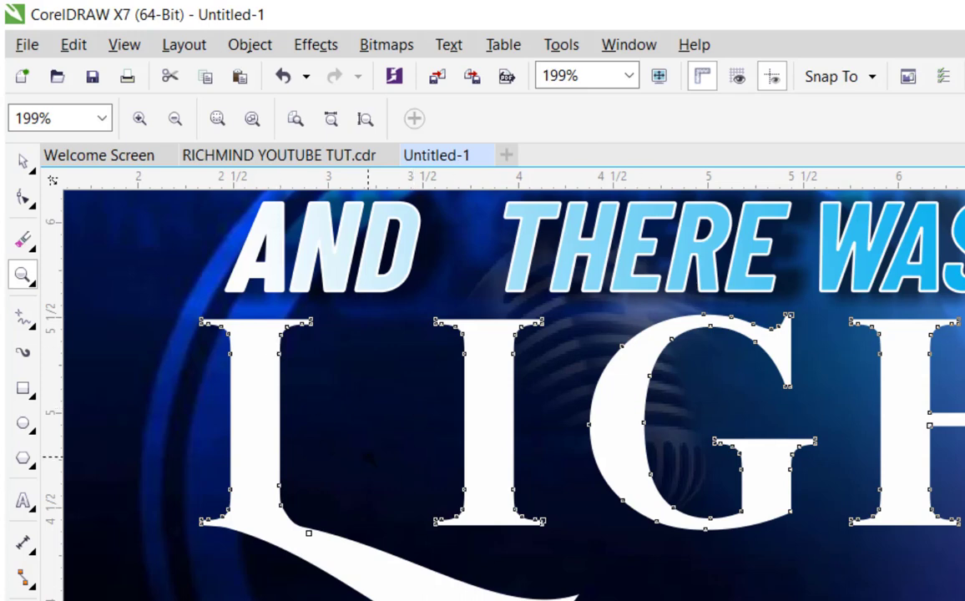
pyautogui.click(22, 198)
pyautogui.click(438, 596)
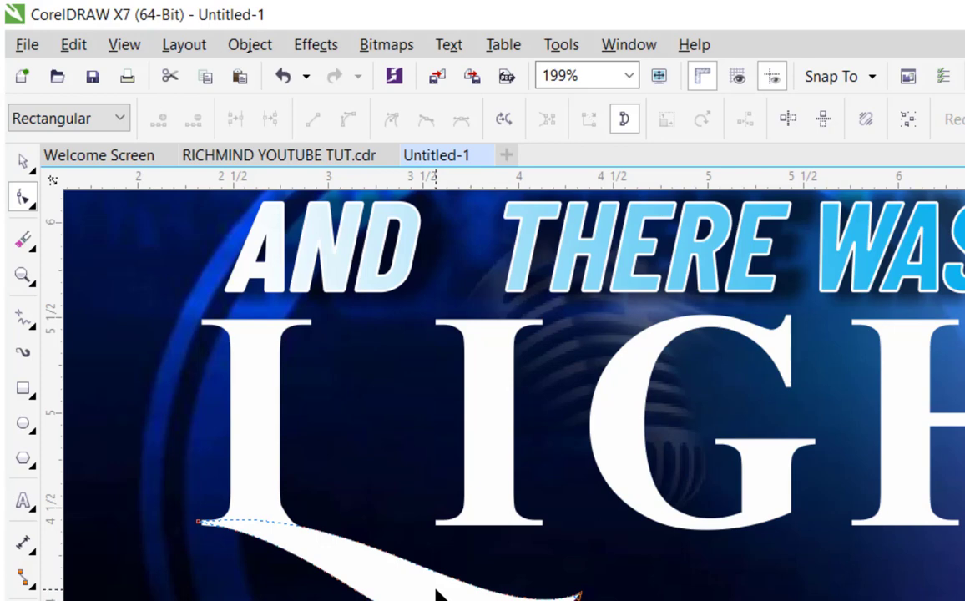
pyautogui.click(22, 160)
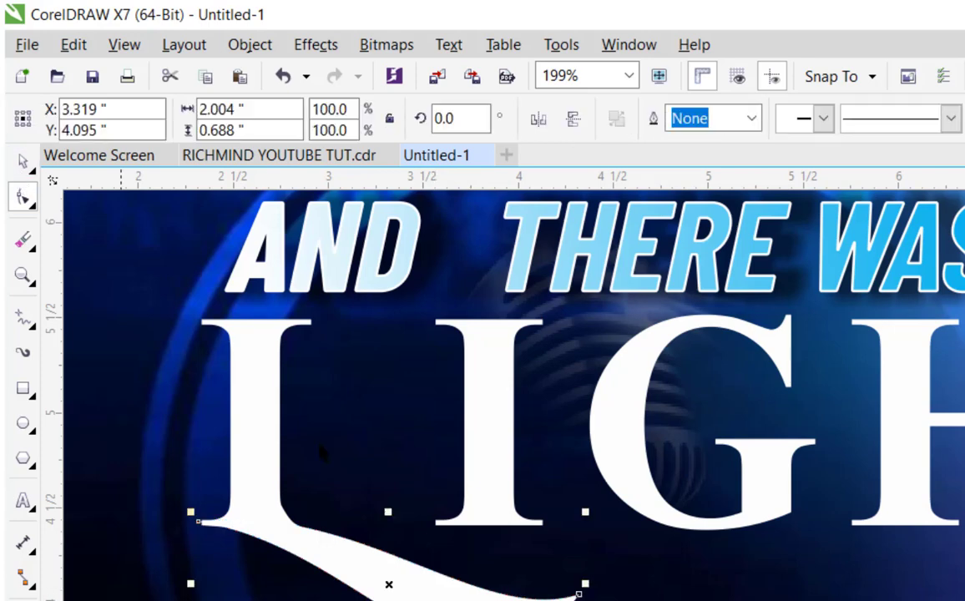
pyautogui.click(489, 466)
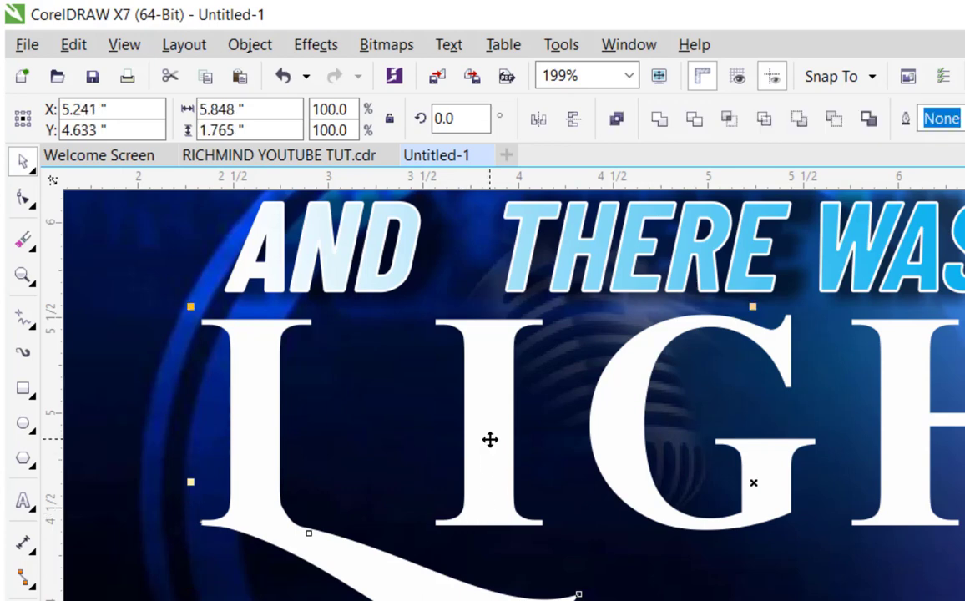
pyautogui.click(659, 120)
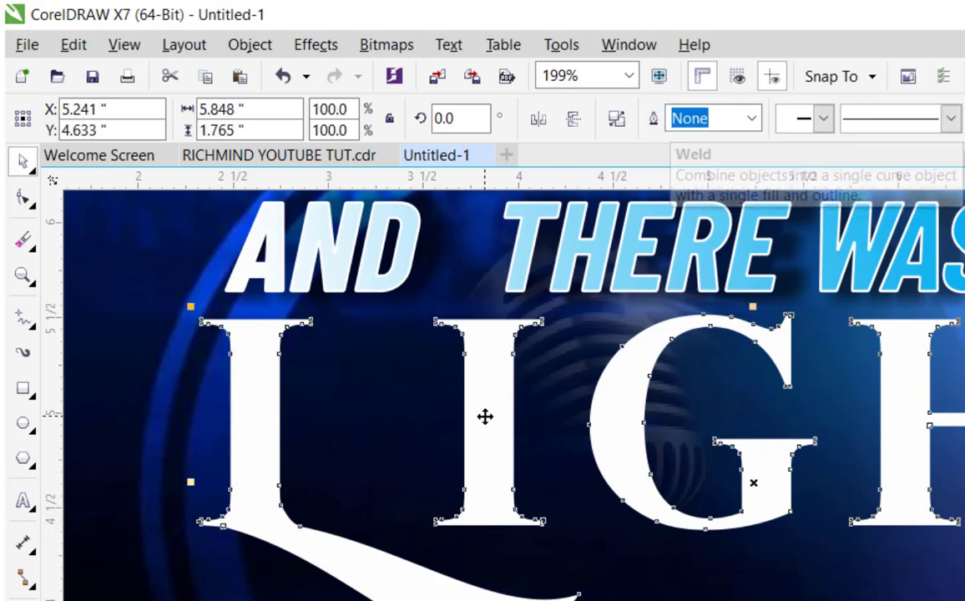
pyautogui.moveTo(485, 416); pyautogui.dragTo(462, 545)
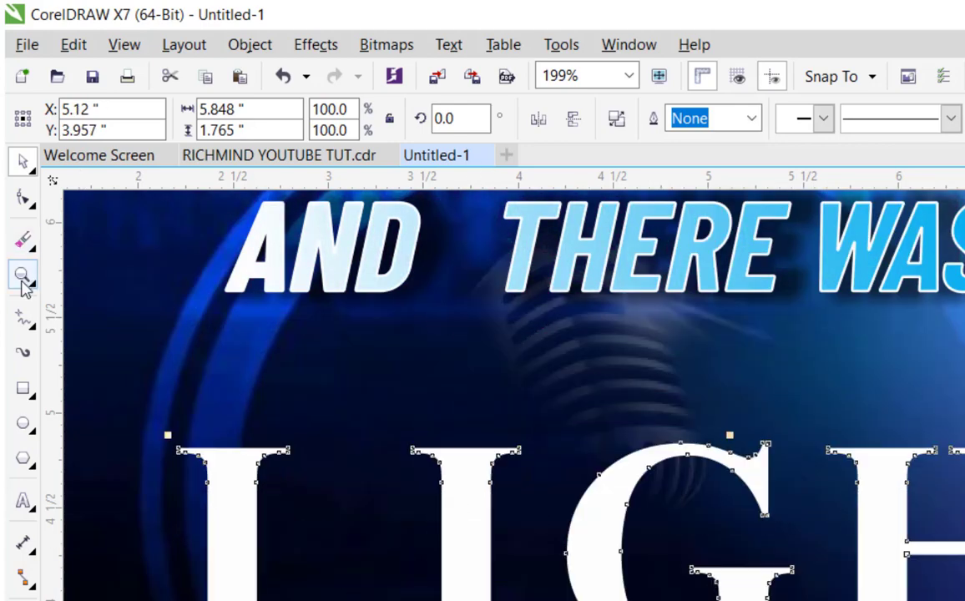
pyautogui.click(24, 284)
pyautogui.rightClick(445, 366)
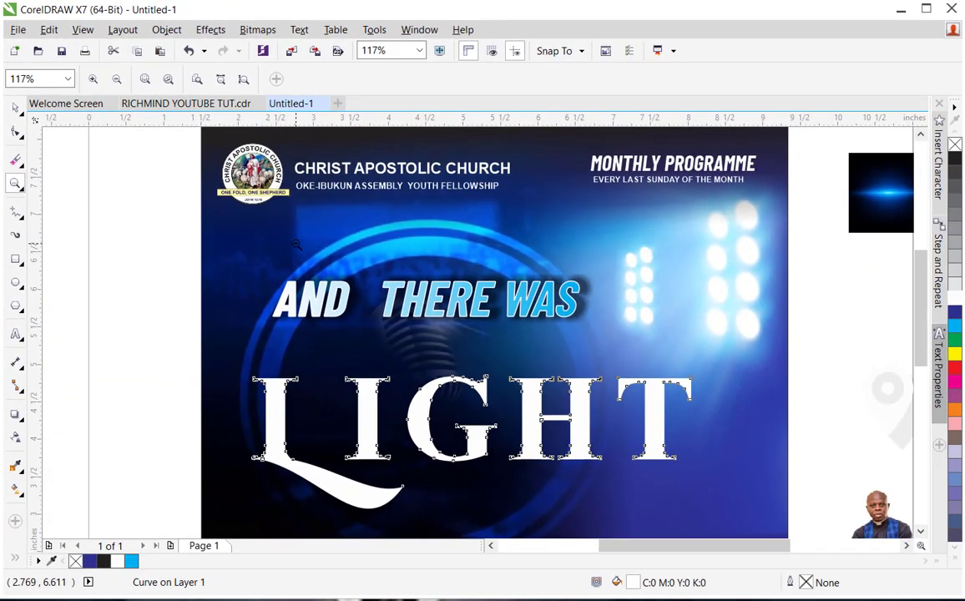
pyautogui.hotkey('ctrl', 'z')
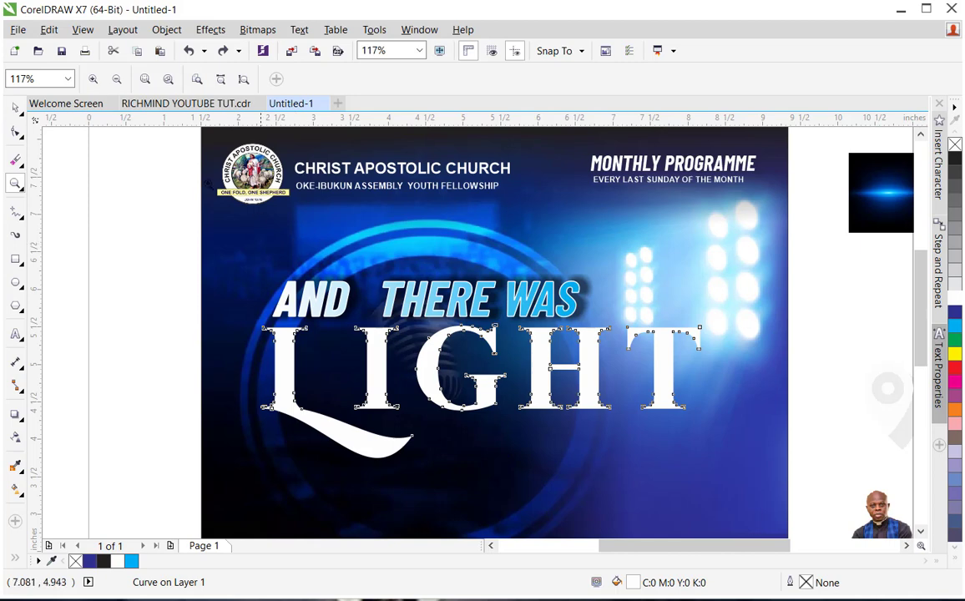
pyautogui.click(15, 109)
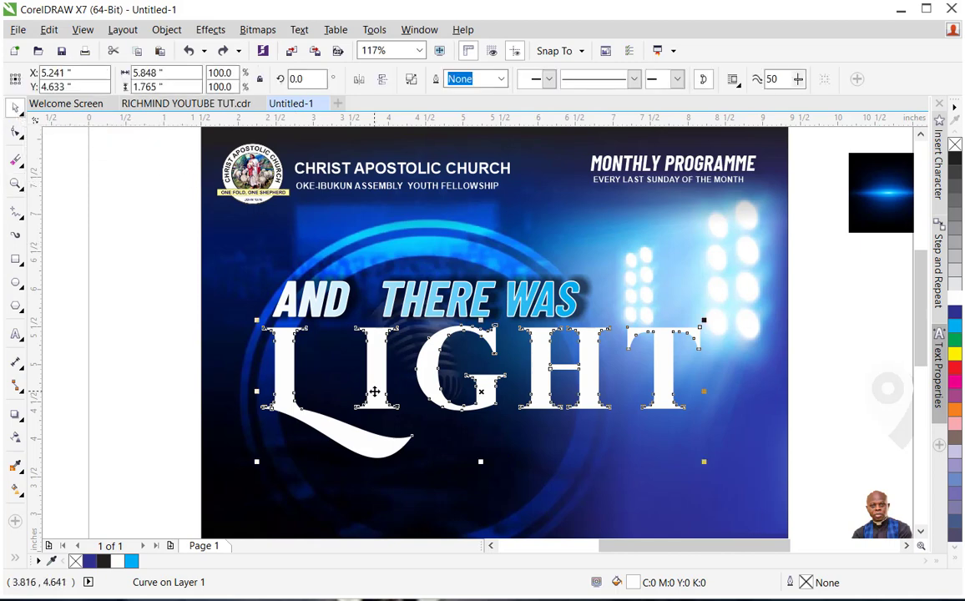
pyautogui.click(15, 185)
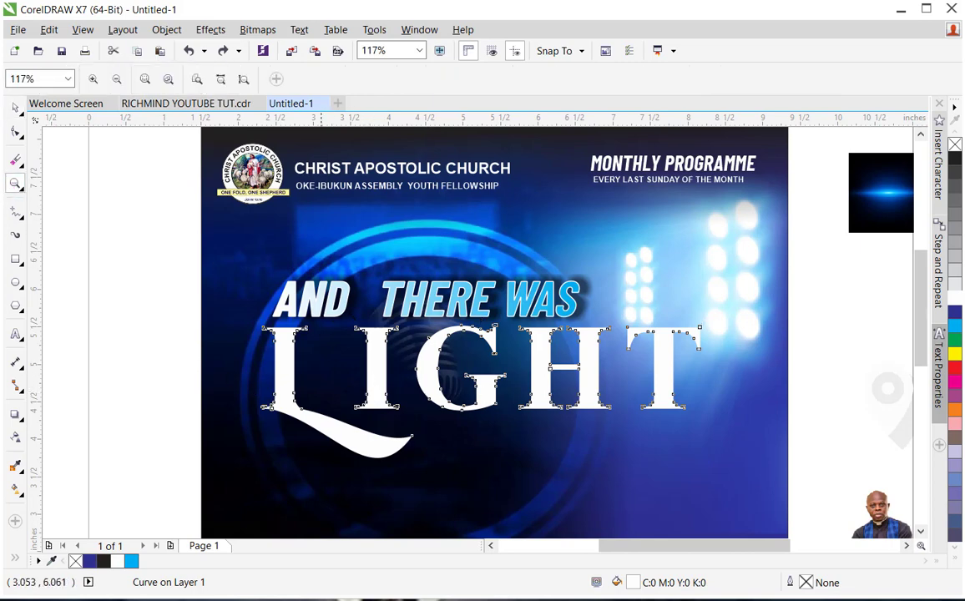
pyautogui.moveTo(318, 286); pyautogui.dragTo(454, 435)
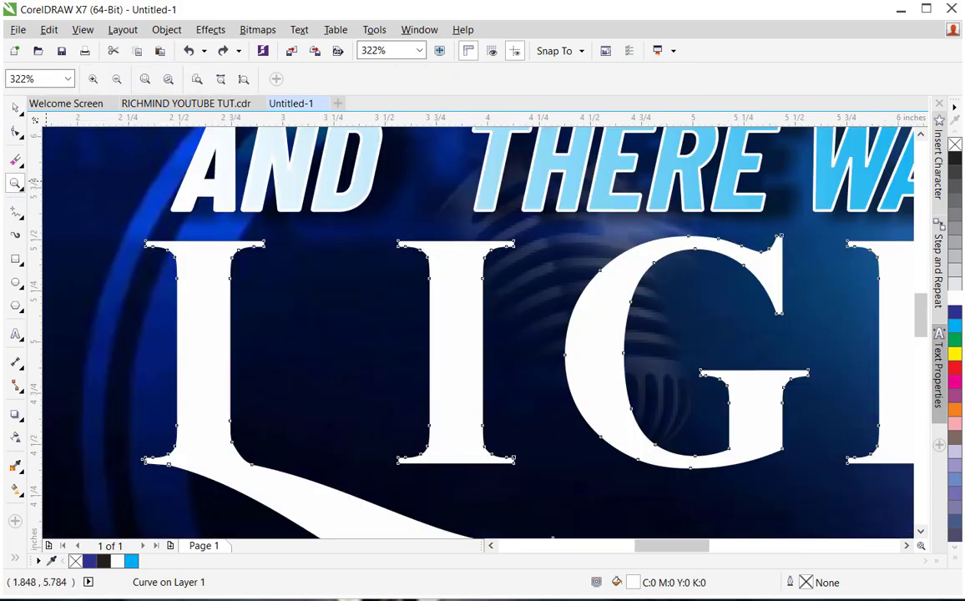
pyautogui.click(14, 109)
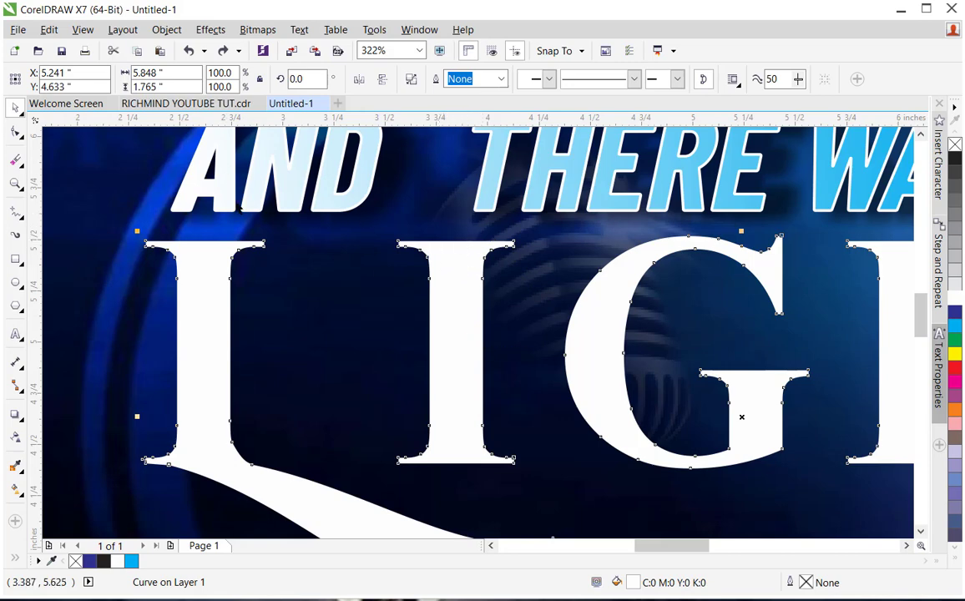
# Step: Erase the upper serifs on both sides of the "I" in "LIGHT" with a round 0.25-inch eraser nib
pyautogui.click(15, 159)
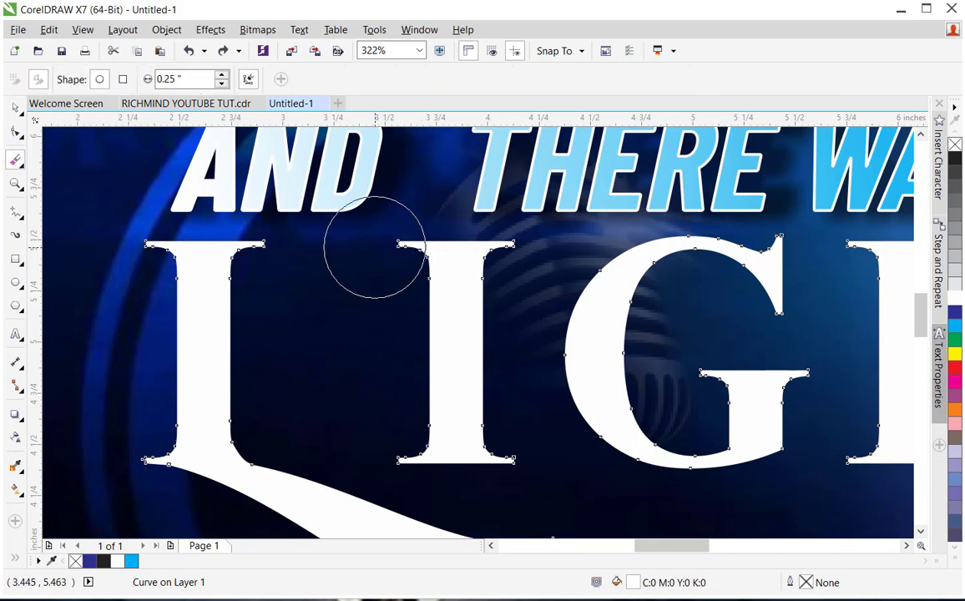
pyautogui.moveTo(378, 249); pyautogui.dragTo(379, 241)
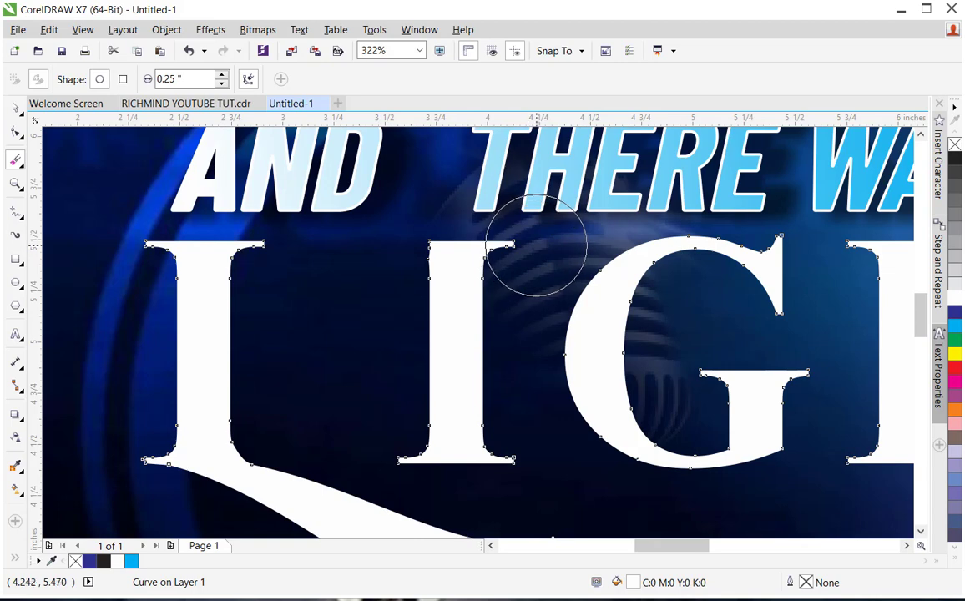
pyautogui.moveTo(533, 246); pyautogui.dragTo(535, 239)
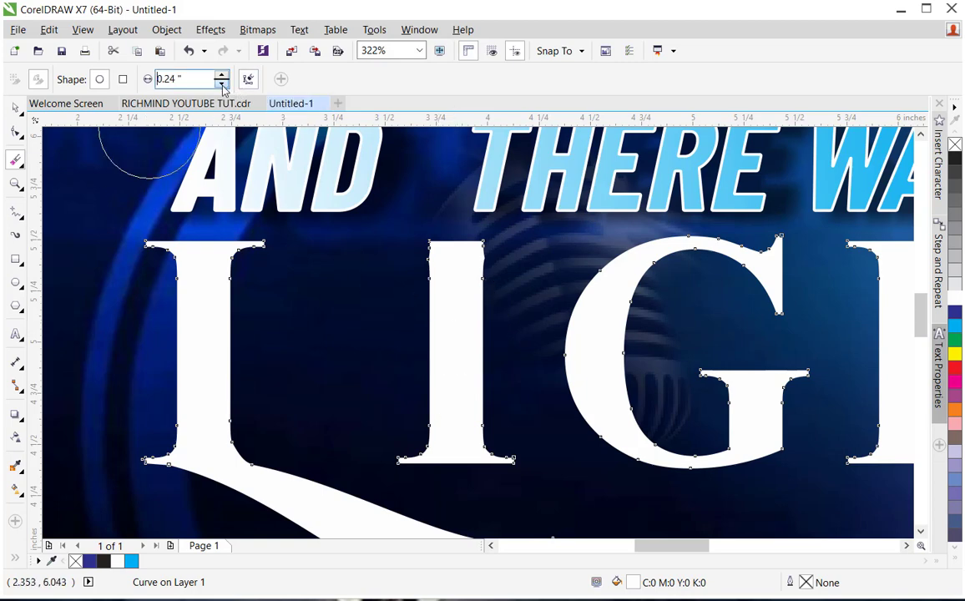
# Step: Try to cut a round notch into the top of the "I" with a 0.131-inch eraser nib
pyautogui.click(222, 85)
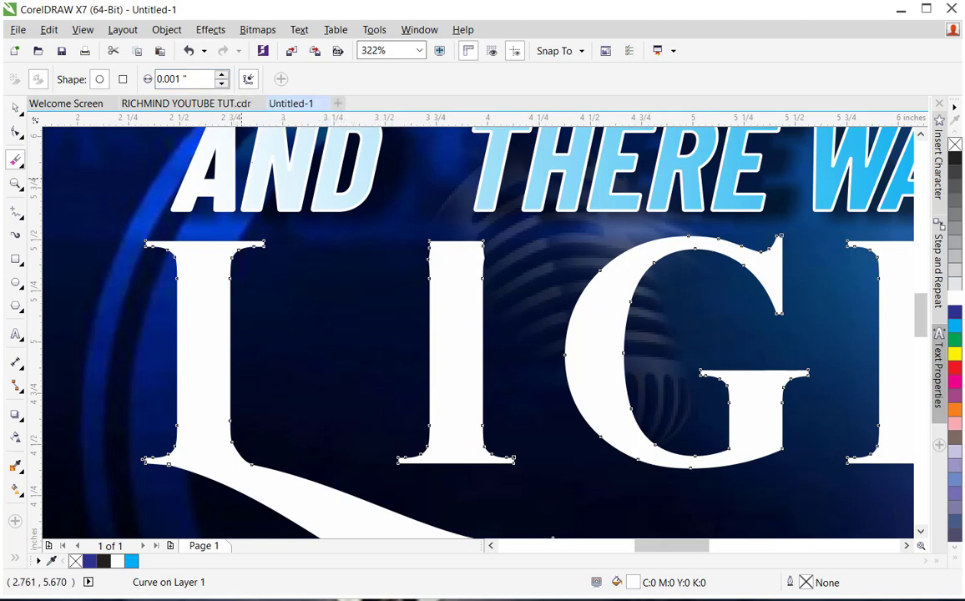
pyautogui.click(222, 76)
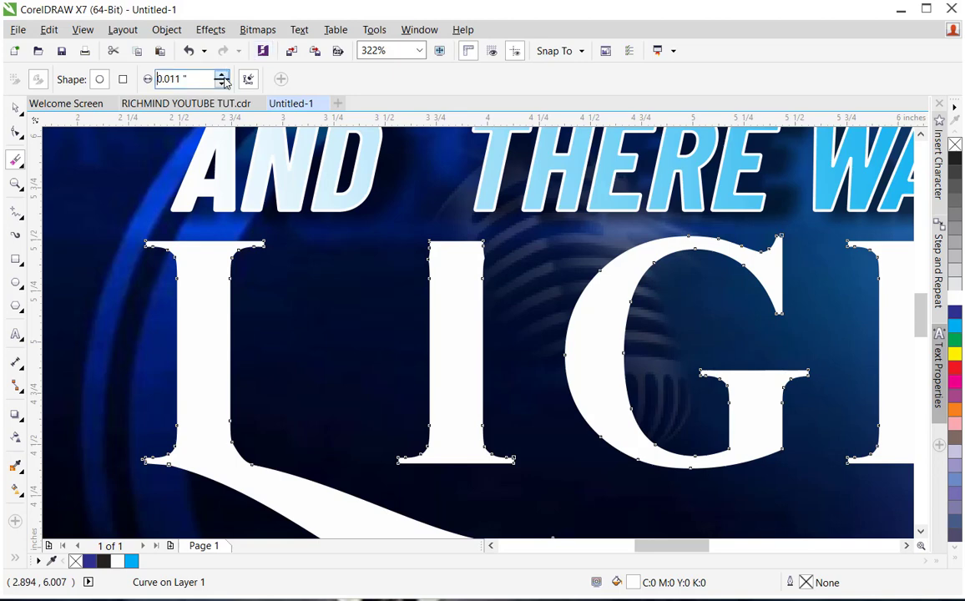
pyautogui.click(222, 76)
pyautogui.click(222, 76)
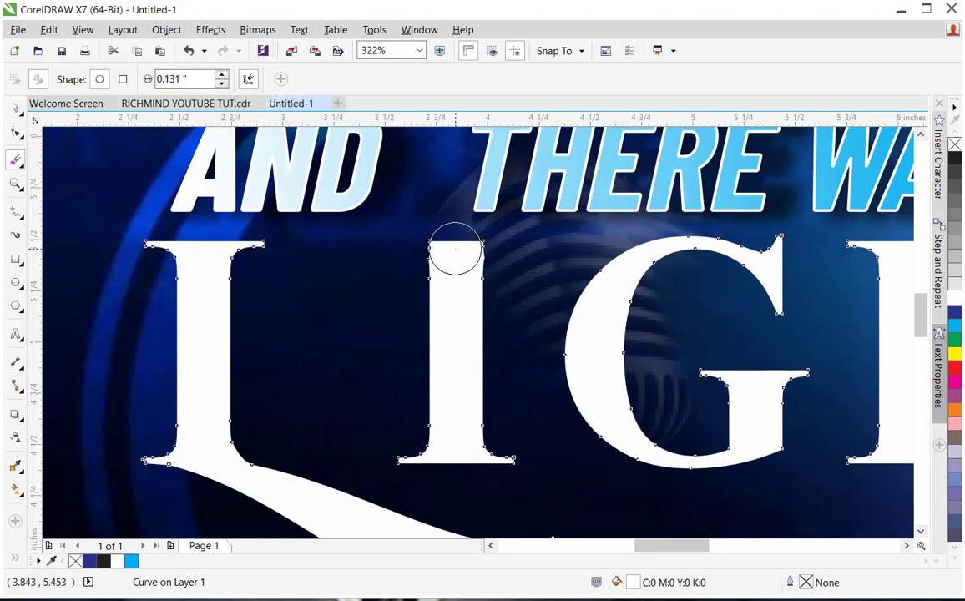
pyautogui.click(455, 248)
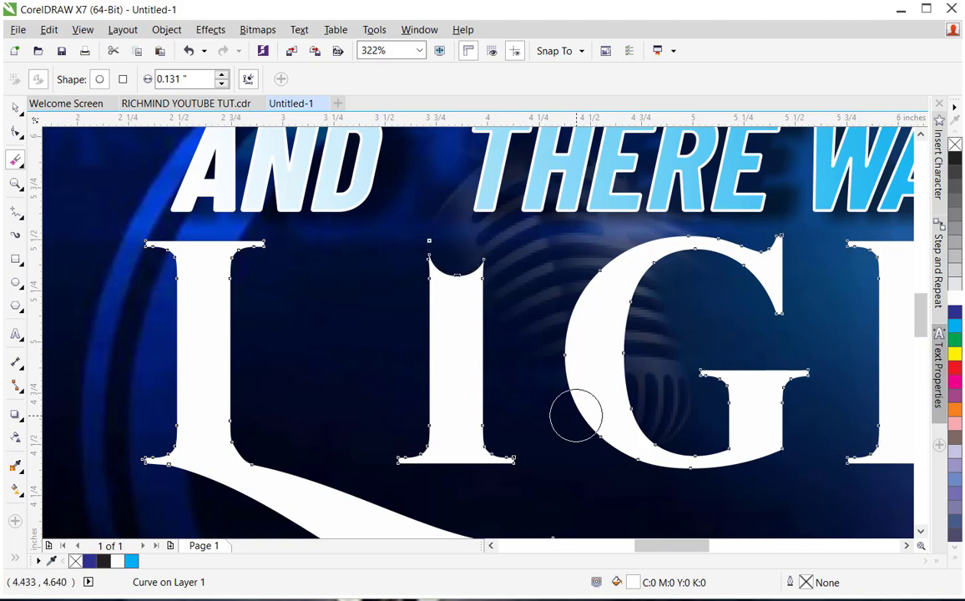
pyautogui.hotkey('ctrl', 'z')
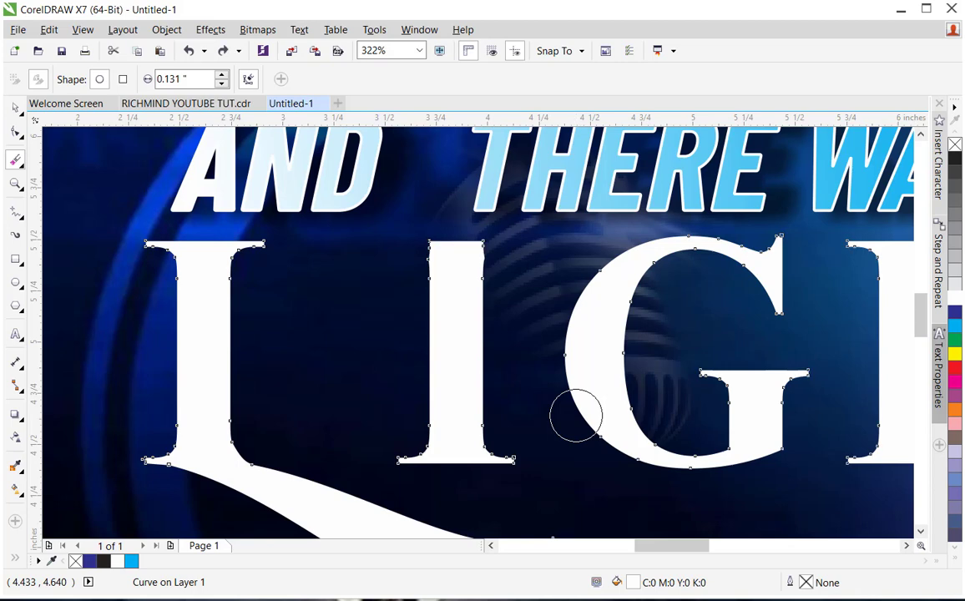
# Step: Draw a white-filled circle slightly wider than the stem over the top of the "I", centred at about X 3.85, Y 5.453 inches
pyautogui.click(15, 283)
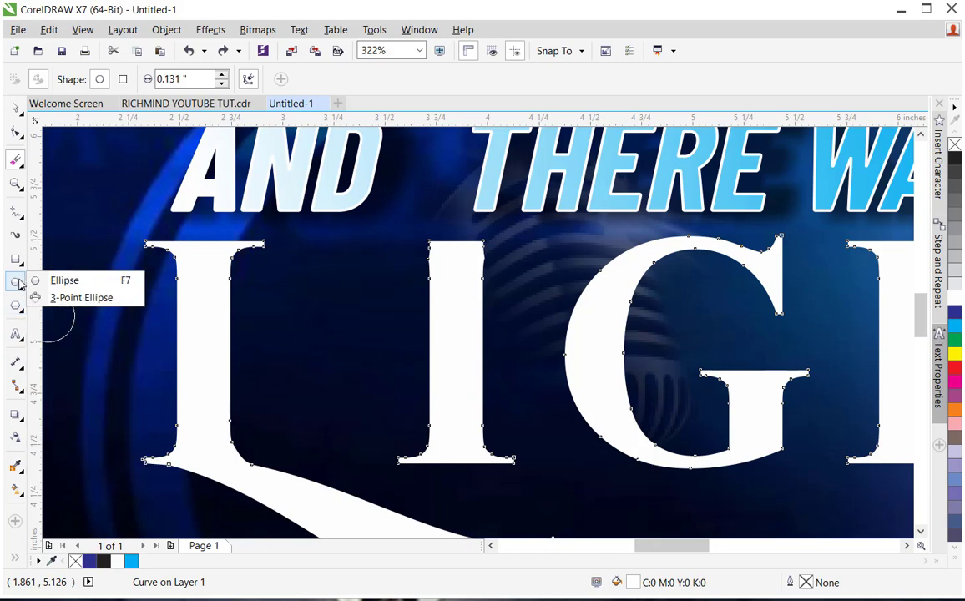
pyautogui.click(64, 280)
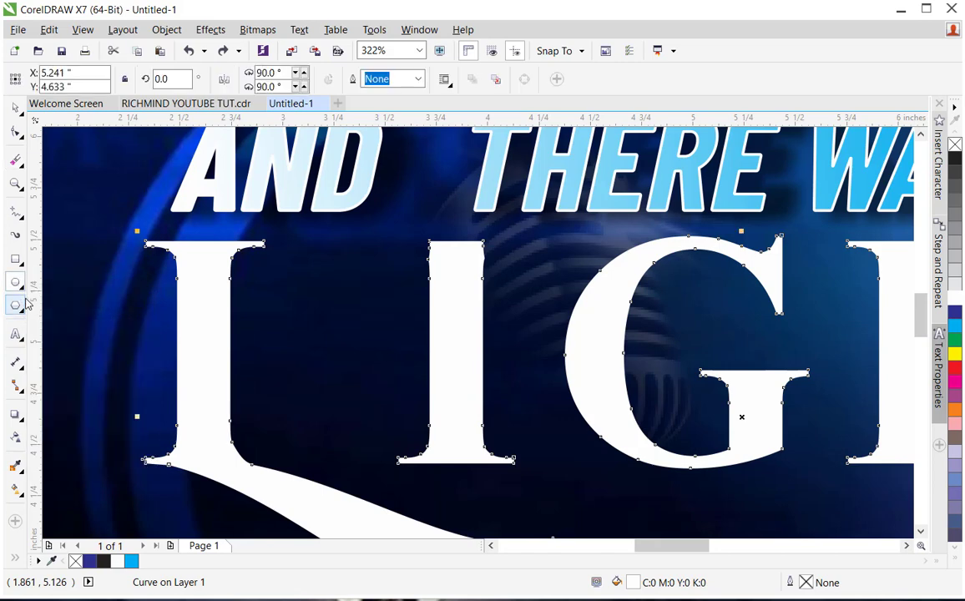
pyautogui.moveTo(409, 223); pyautogui.dragTo(457, 249)
pyautogui.click(14, 108)
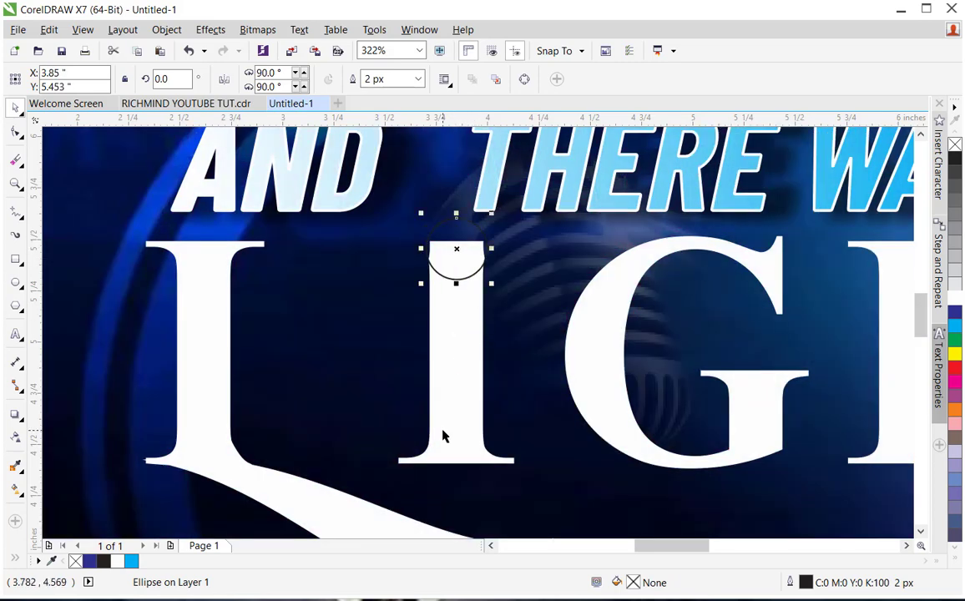
pyautogui.click(118, 563)
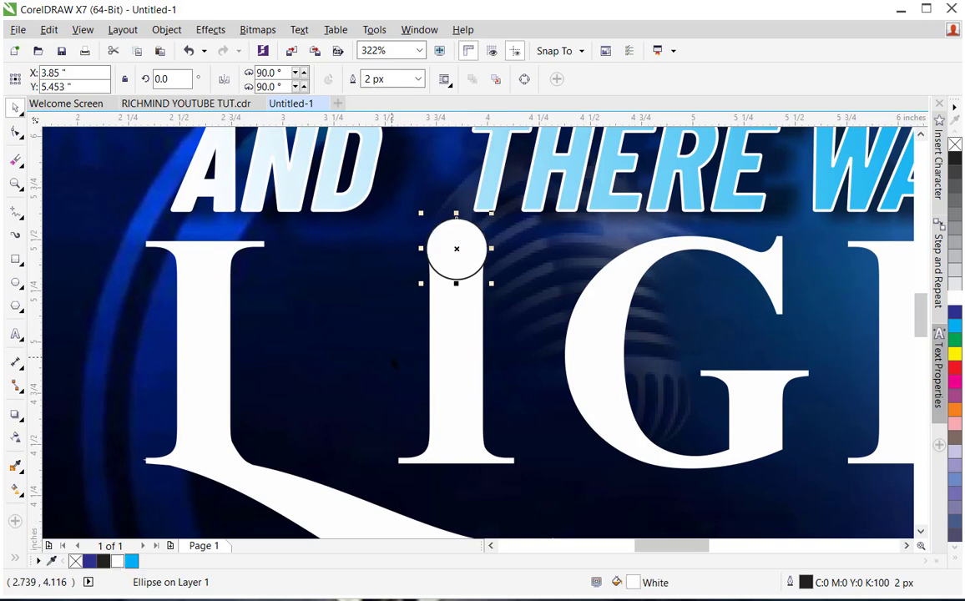
# Step: Trim the "LIGHT" lettering with the circle to notch the top of the "I", and delete the circle
pyautogui.keyDown('shift'); pyautogui.click(444, 375); pyautogui.keyUp('shift')
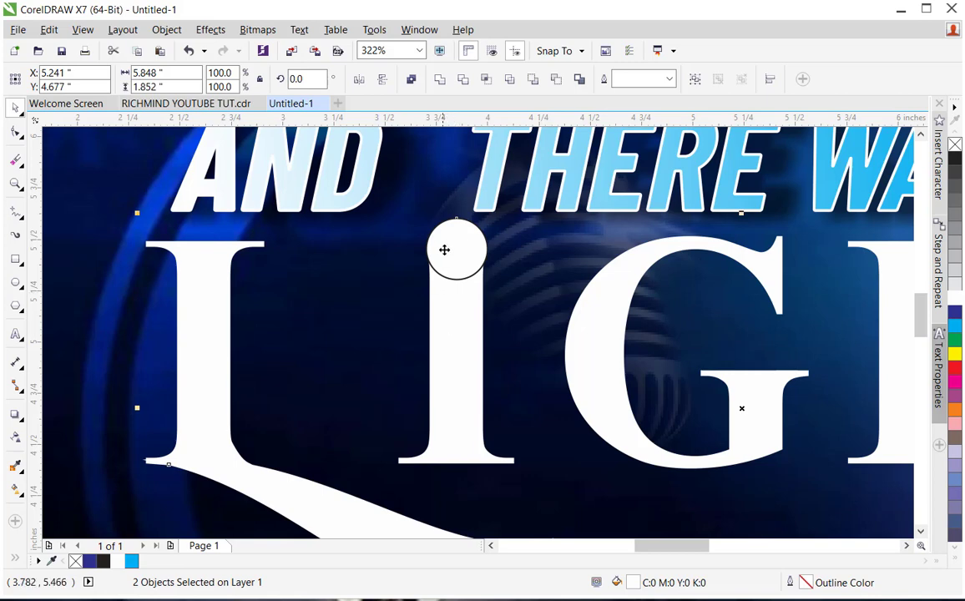
pyautogui.click(464, 80)
pyautogui.click(394, 275)
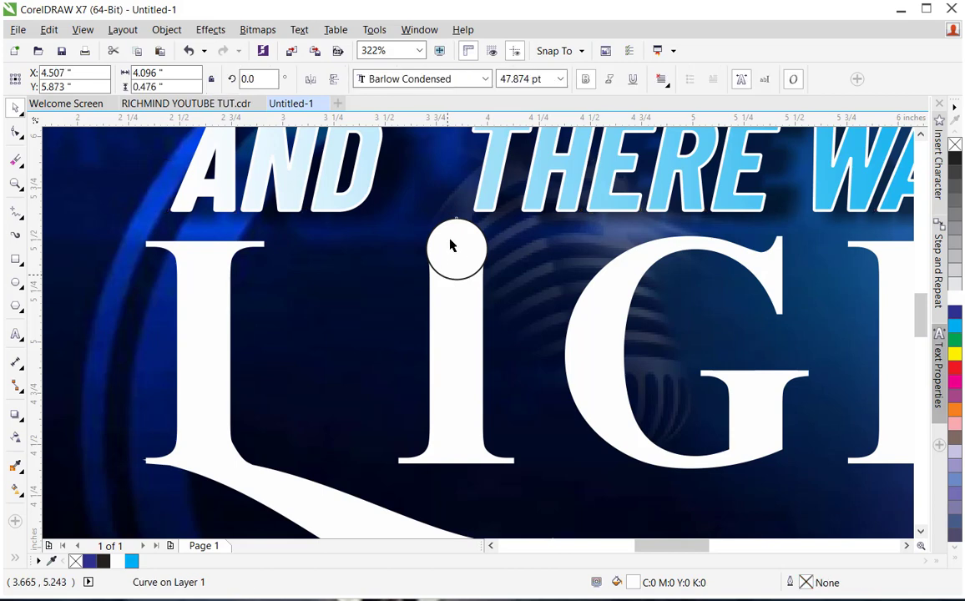
pyautogui.moveTo(450, 239); pyautogui.dragTo(454, 200)
pyautogui.press('Delete')
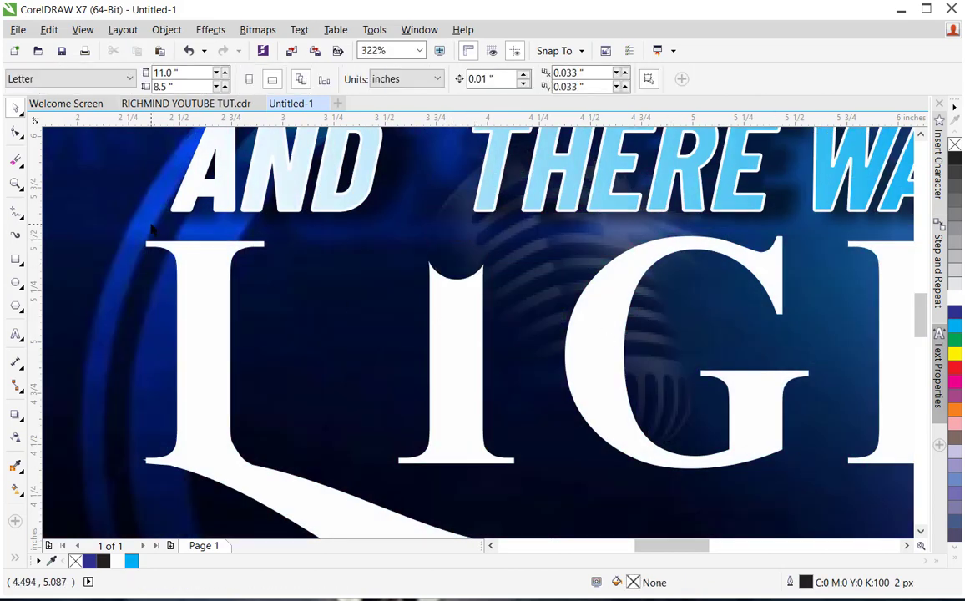
# Step: Nudge the "AND THERE WAS" text slightly to the right, to X 4.537 inches
pyautogui.click(15, 184)
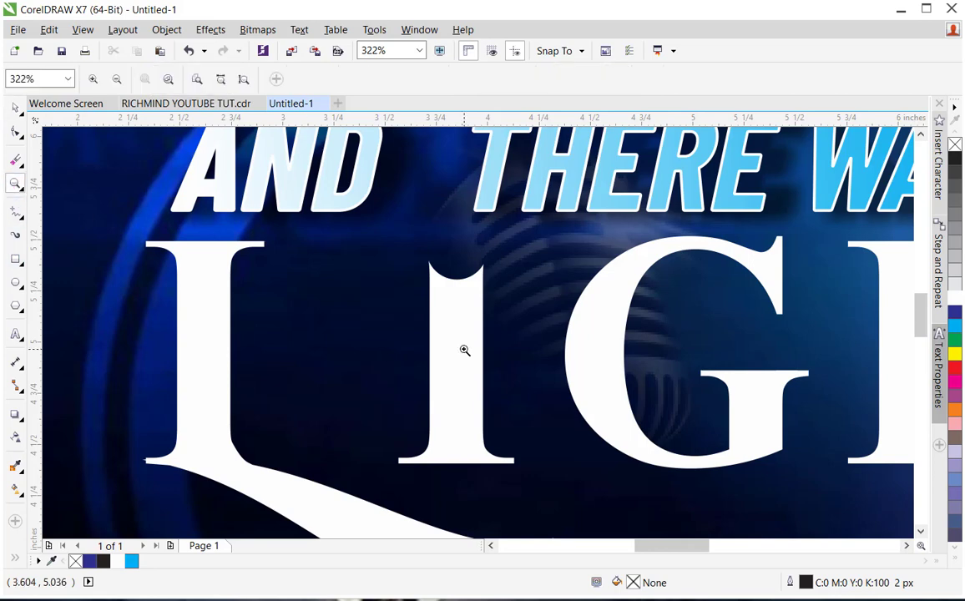
pyautogui.scroll(-4, 464, 349)
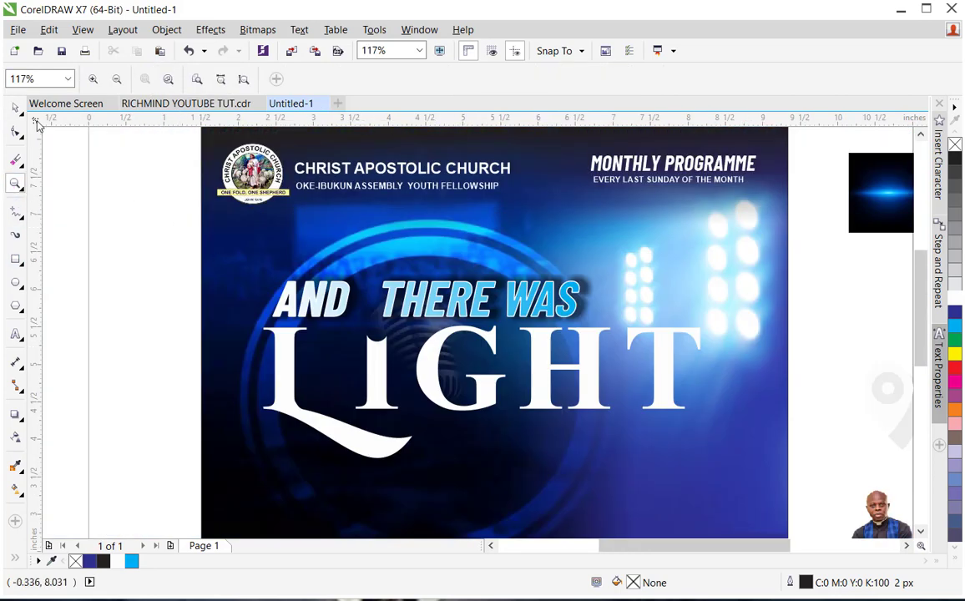
pyautogui.click(13, 111)
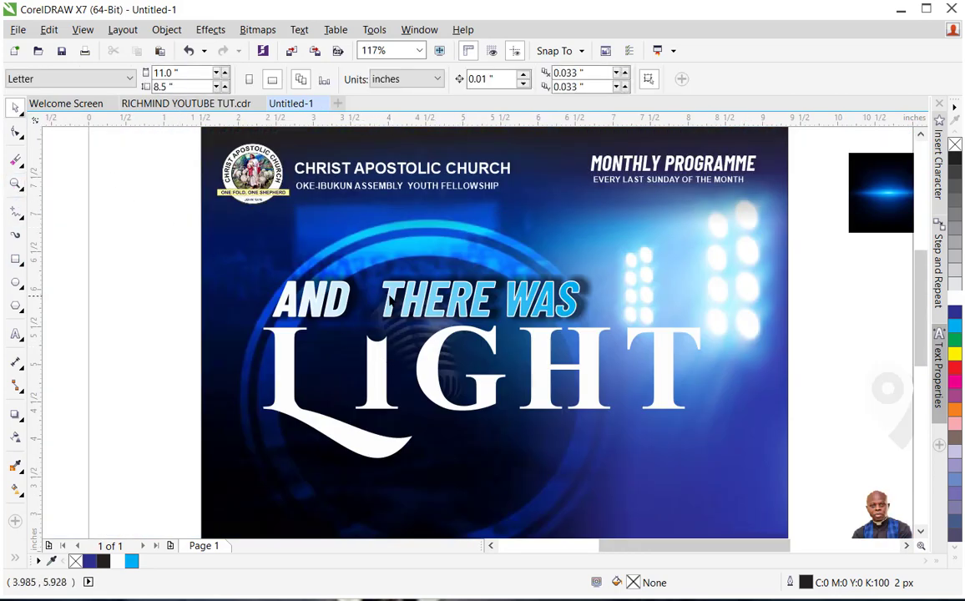
pyautogui.click(388, 303)
pyautogui.press('Right')
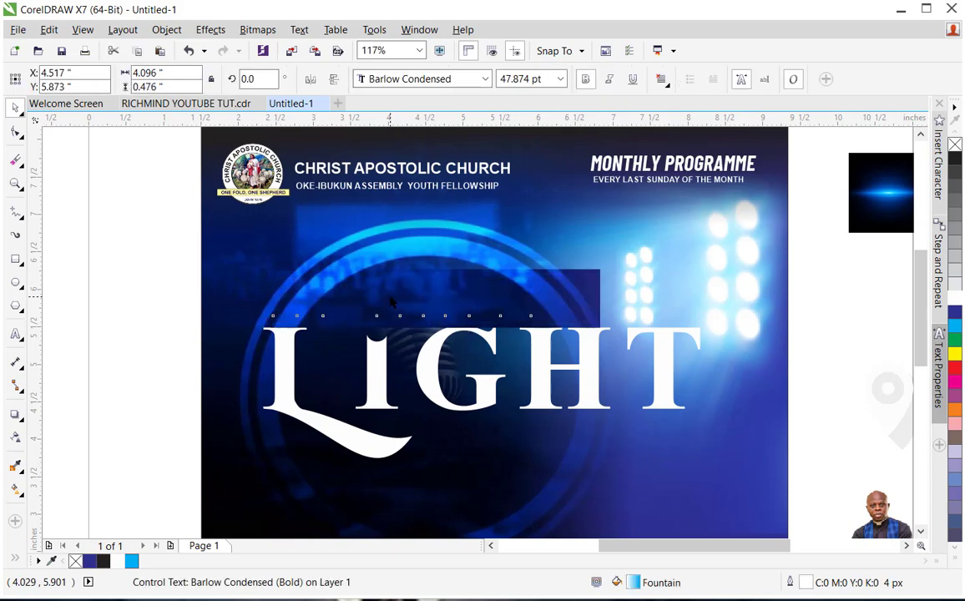
pyautogui.press('Right')
pyautogui.press('Right')
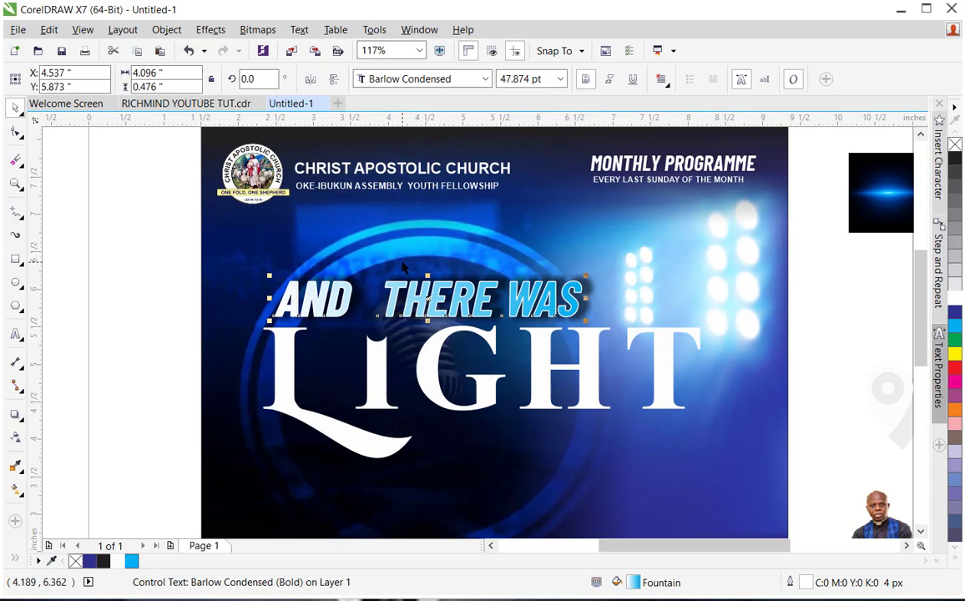
# Step: Move the light bulb image over the notched top of the "I" and scale it down to about 1.041 by 1.173 inches
pyautogui.click(15, 190)
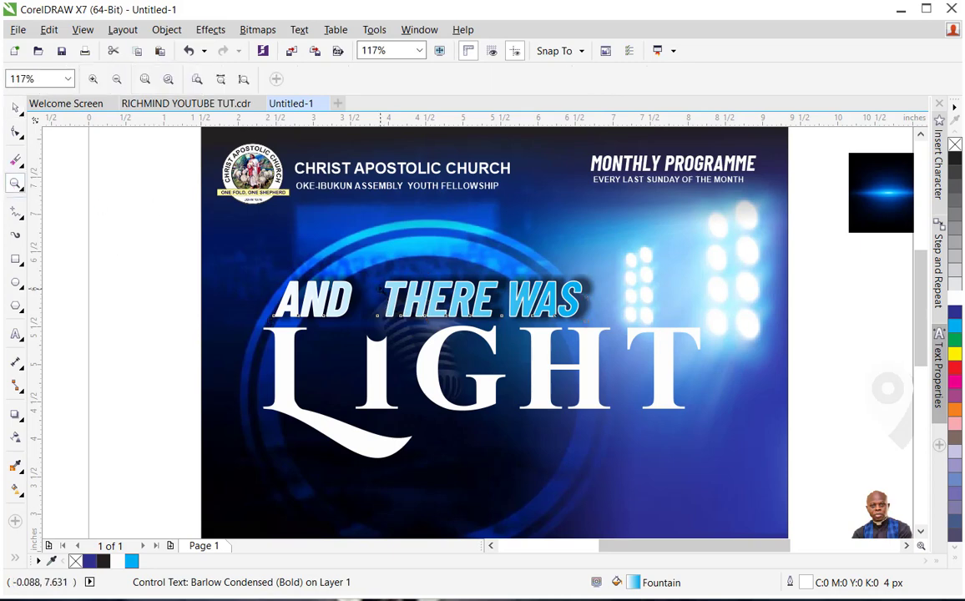
pyautogui.rightClick(381, 289)
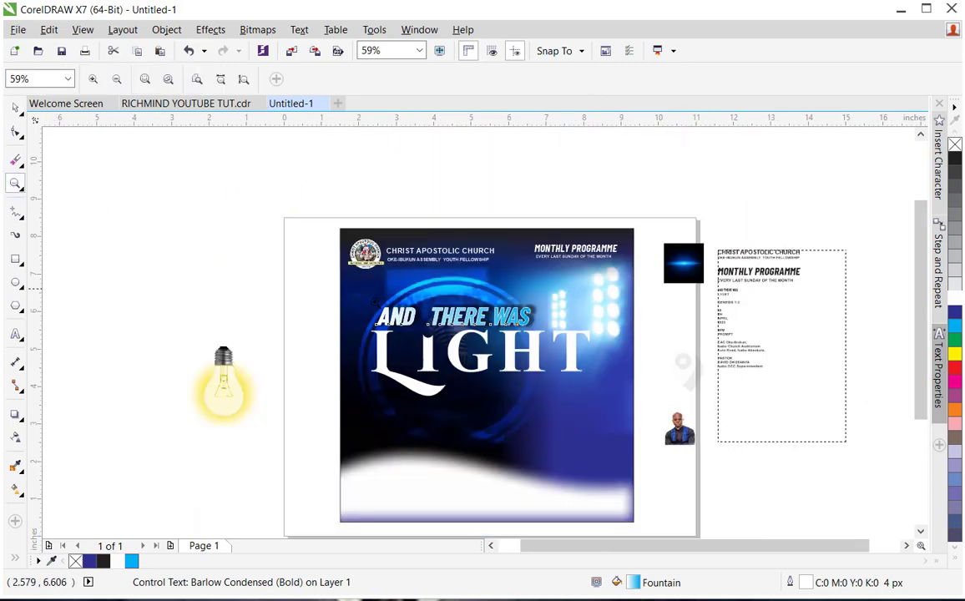
pyautogui.click(14, 111)
pyautogui.click(223, 407)
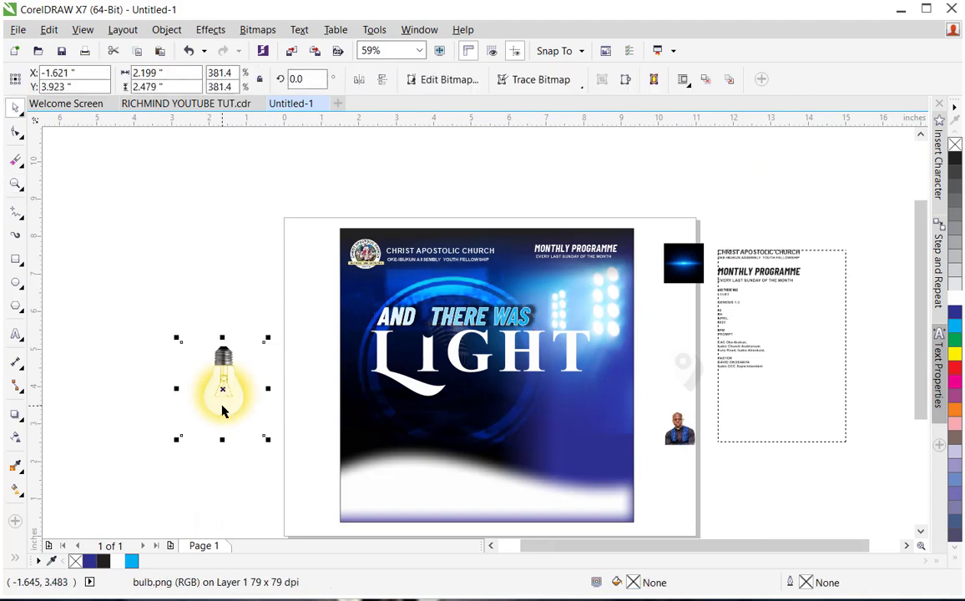
pyautogui.moveTo(383, 359); pyautogui.dragTo(430, 326)
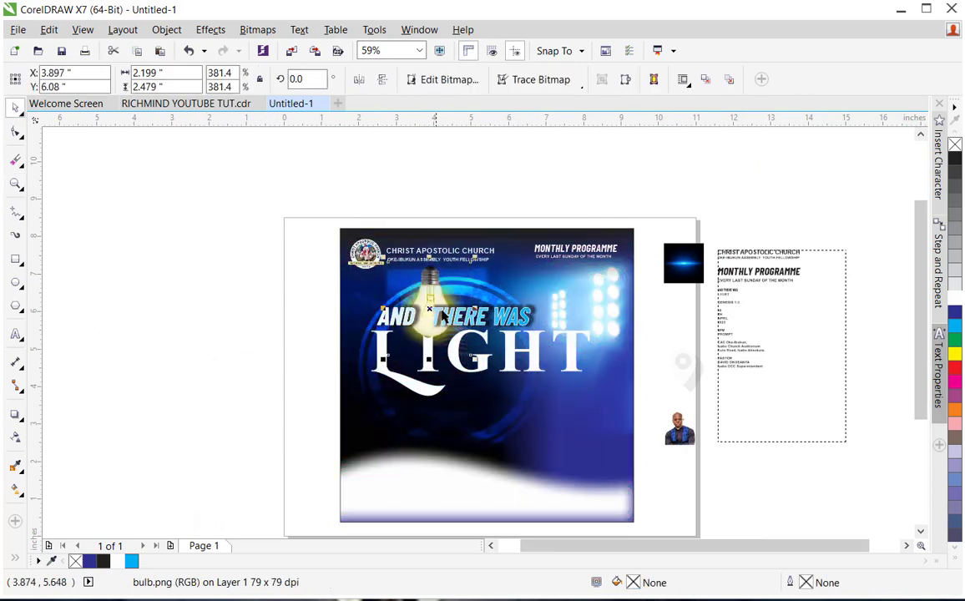
pyautogui.moveTo(470, 263); pyautogui.dragTo(426, 334)
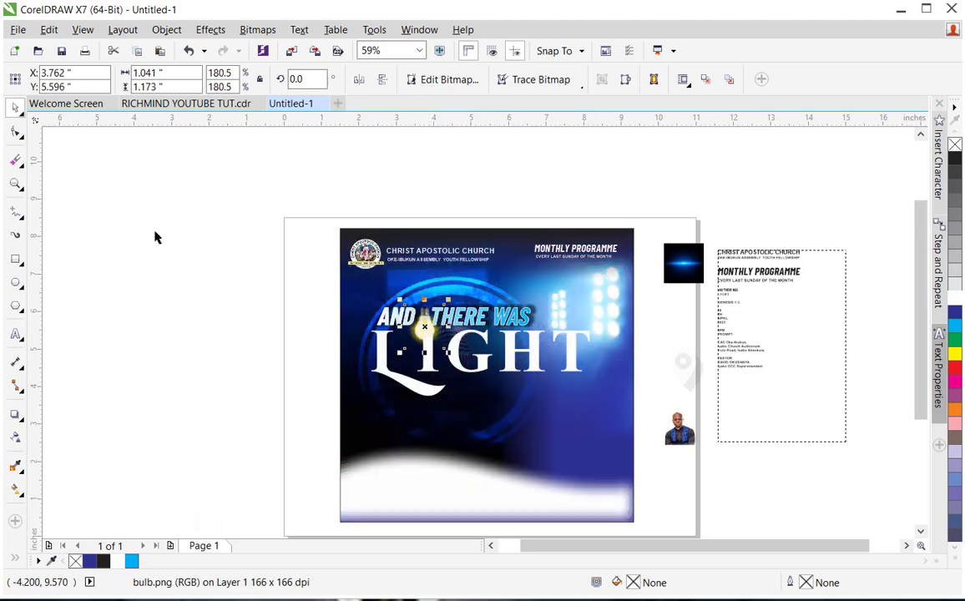
pyautogui.click(15, 184)
pyautogui.moveTo(324, 275); pyautogui.dragTo(641, 426)
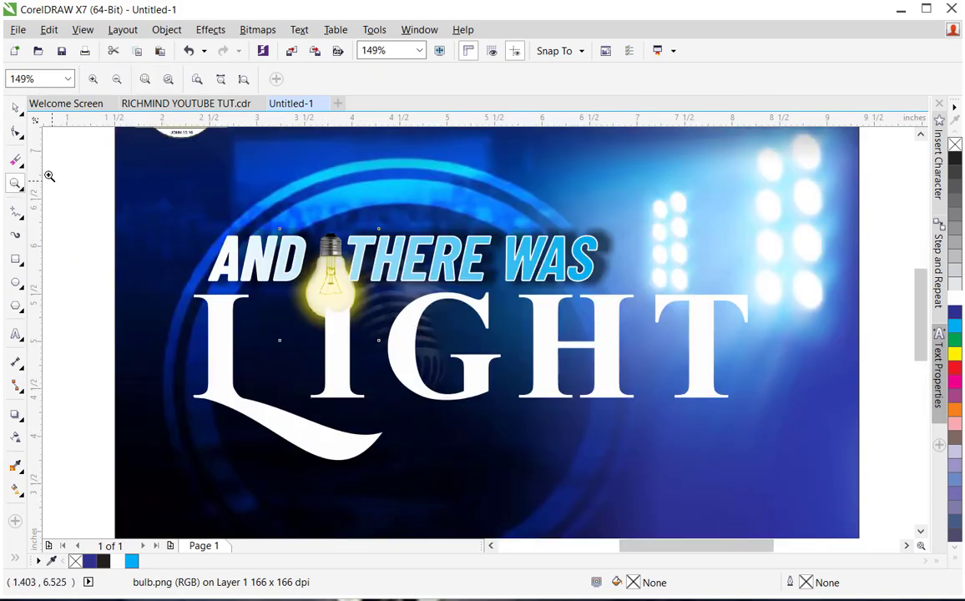
pyautogui.click(14, 108)
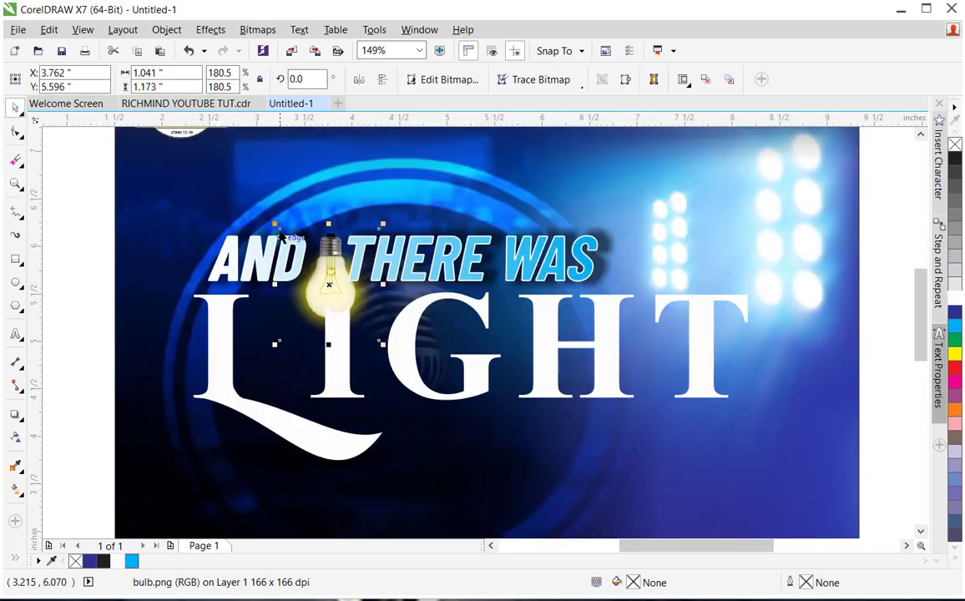
# Step: Scale the light bulb image down to about 0.68 × 0.77 in and place it above the I of LIGHT
pyautogui.moveTo(279, 228); pyautogui.dragTo(311, 266)
pyautogui.moveTo(357, 294); pyautogui.dragTo(339, 284)
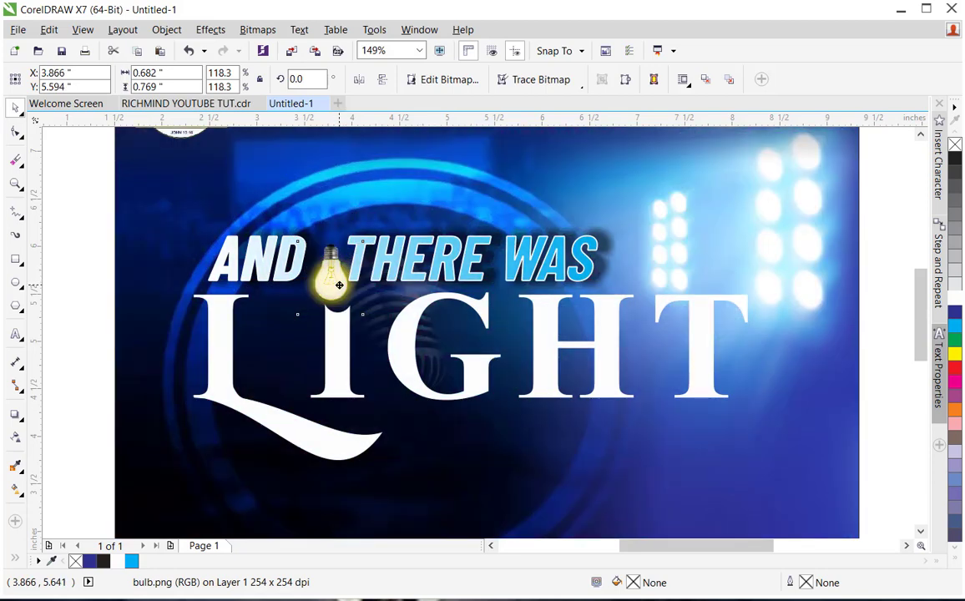
# Step: Shift the AND THERE WAS text slightly right and enlarge it to about 50.7 pt
pyautogui.click(396, 264)
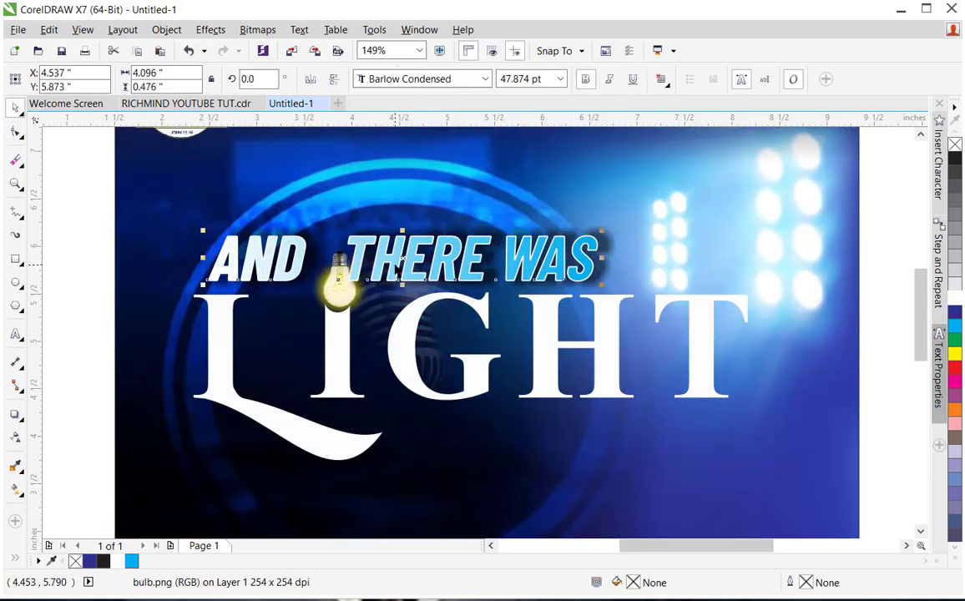
pyautogui.moveTo(400, 267); pyautogui.dragTo(403, 267)
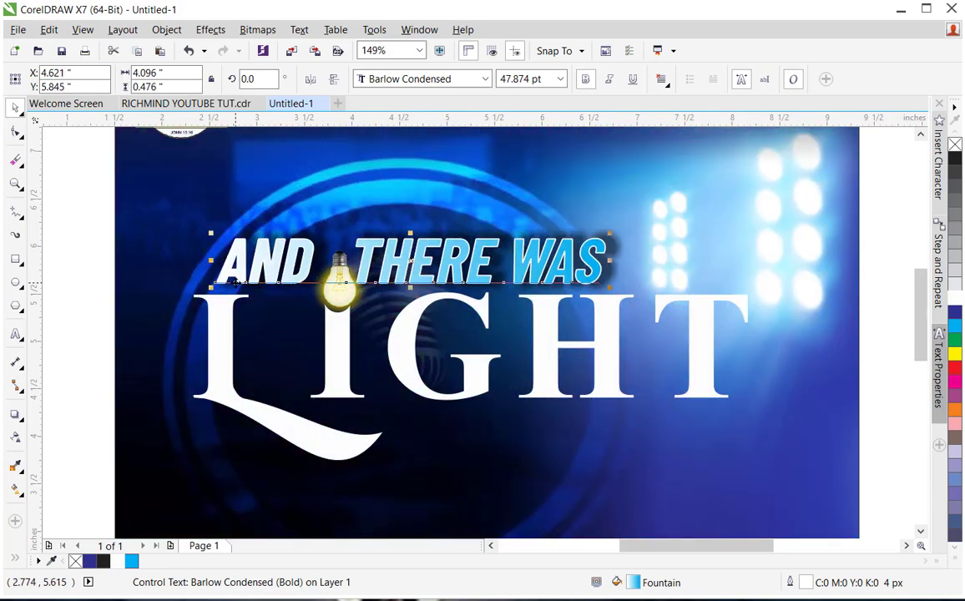
pyautogui.moveTo(205, 285); pyautogui.dragTo(189, 292)
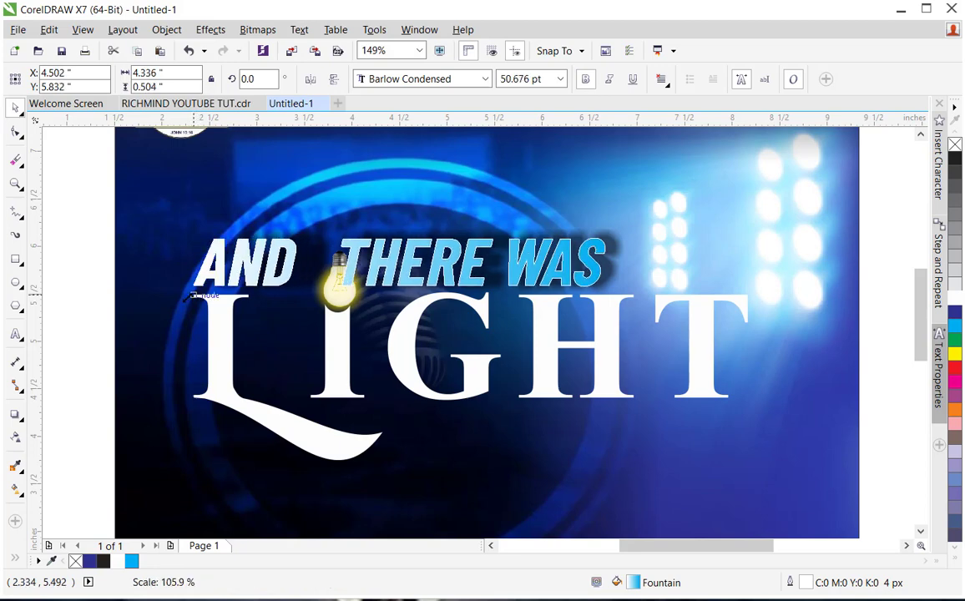
# Step: Widen the gap between AND and THERE, and reposition the text line so the bulb sits in the gap
pyautogui.doubleClick(352, 261)
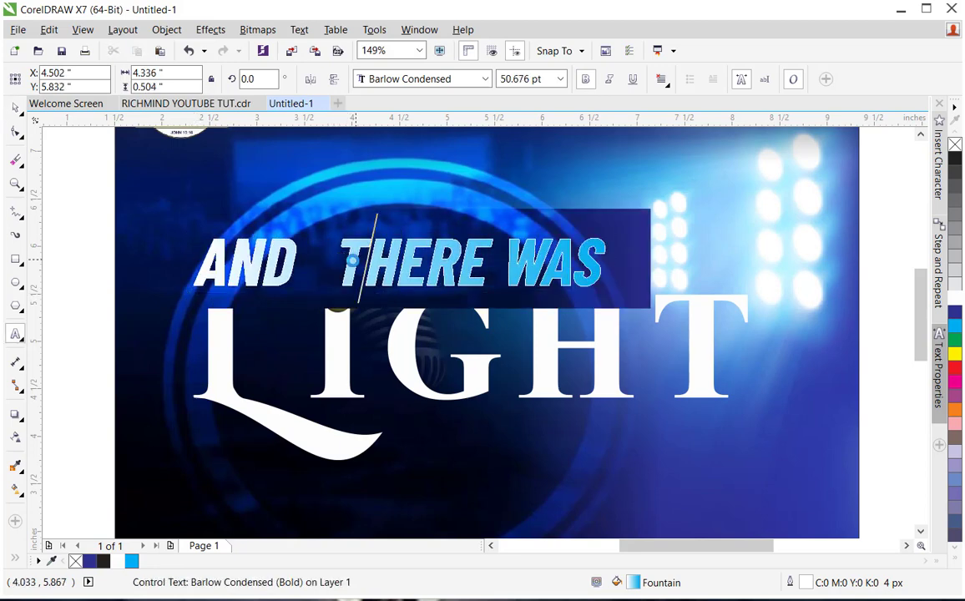
pyautogui.hotkey('ctrl', 'v')
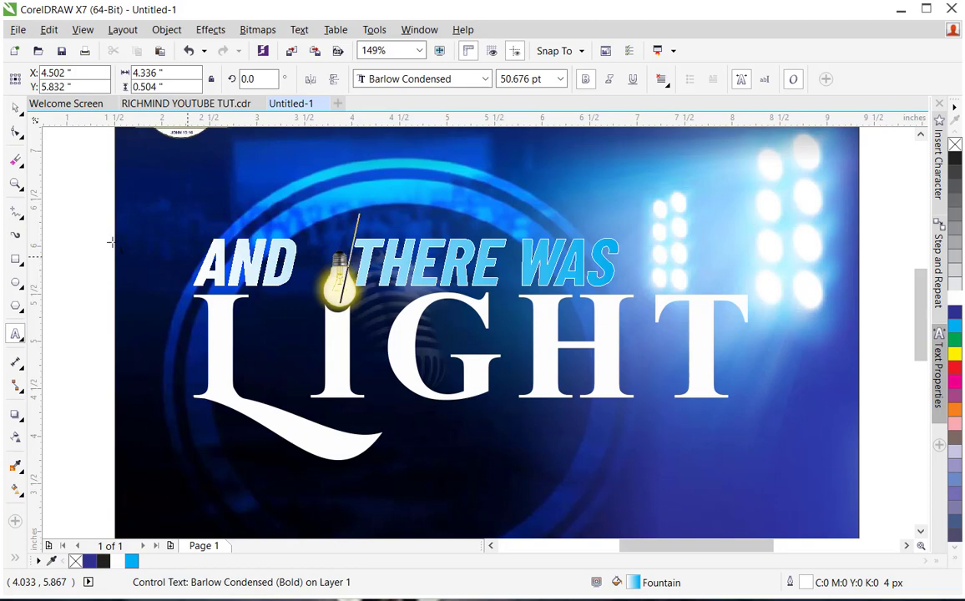
pyautogui.click(15, 109)
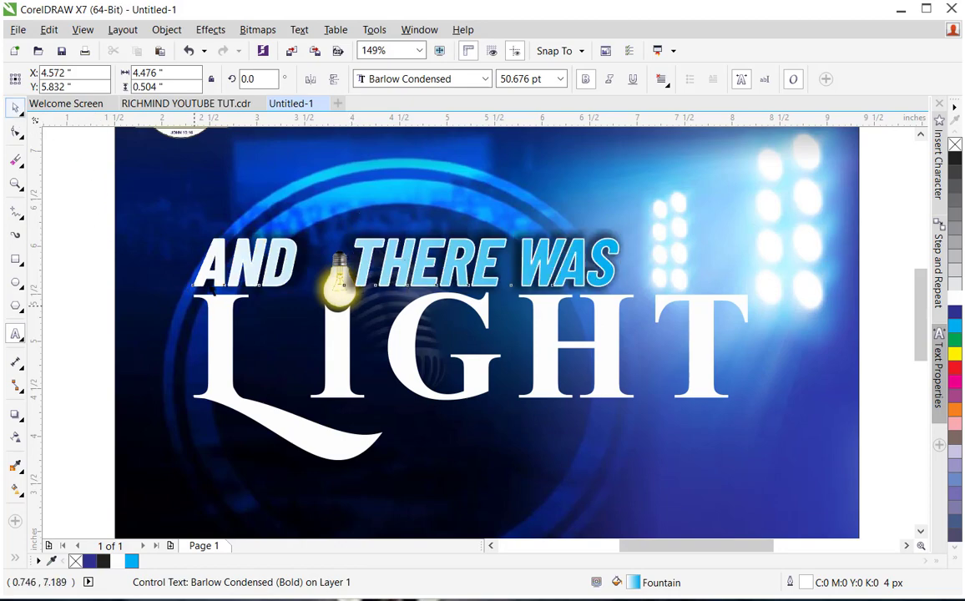
pyautogui.moveTo(233, 273); pyautogui.dragTo(245, 272)
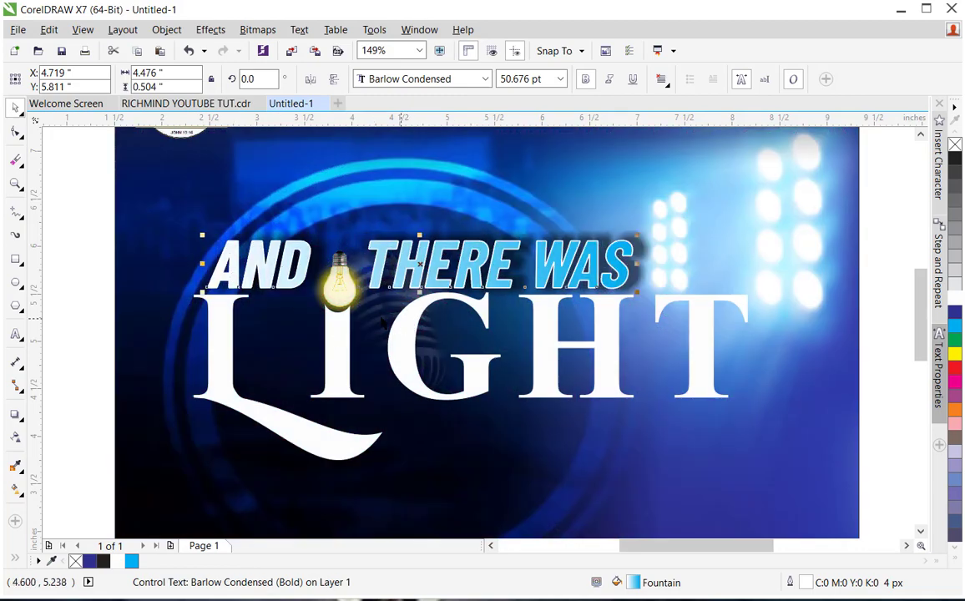
# Step: Reduce the bulb image to about 0.62 × 0.70 in and nudge it into place as the dot of the I
pyautogui.click(365, 280)
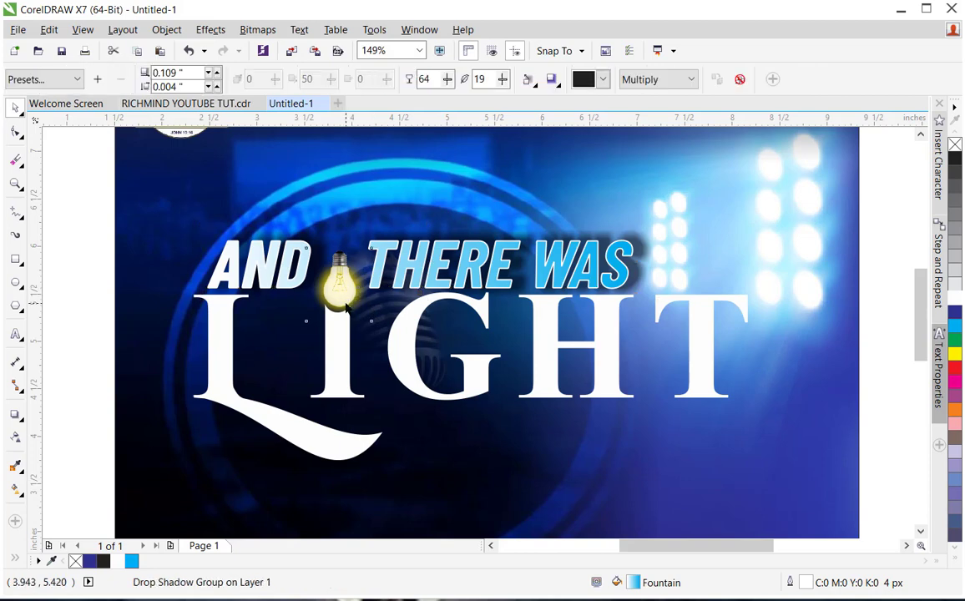
pyautogui.click(366, 279)
pyautogui.moveTo(374, 244); pyautogui.dragTo(370, 247)
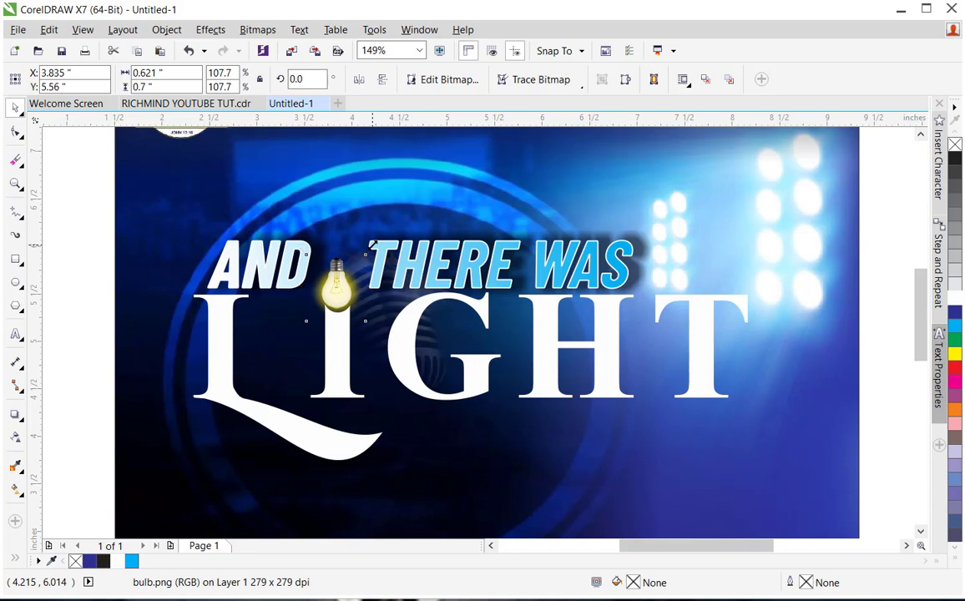
pyautogui.press('Up')
pyautogui.press('Up')
pyautogui.press('Right')
pyautogui.press('Right')
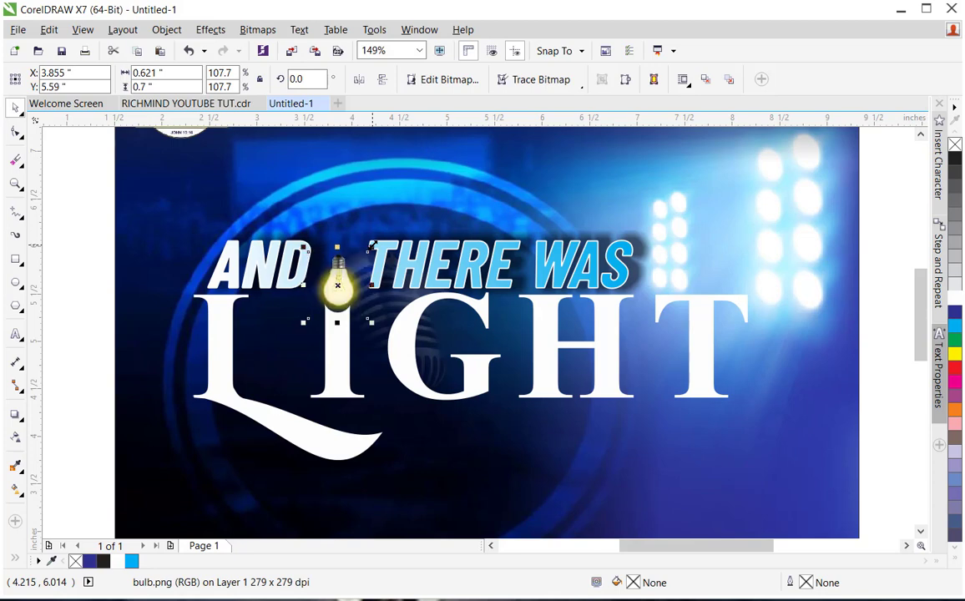
# Step: Draw a thin vertical rectangle about 0.03 × 1.03 in above the bulb as its cord and nudge it over the cap
pyautogui.click(15, 259)
pyautogui.moveTo(338, 154); pyautogui.dragTo(338, 255)
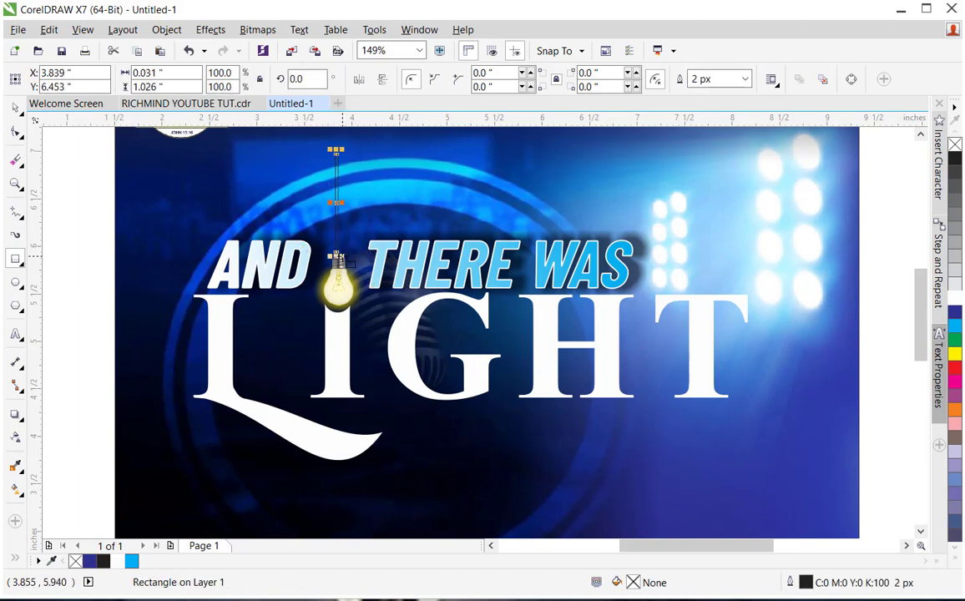
pyautogui.press('Down')
pyautogui.press('Right')
pyautogui.press('Right')
pyautogui.press('Right')
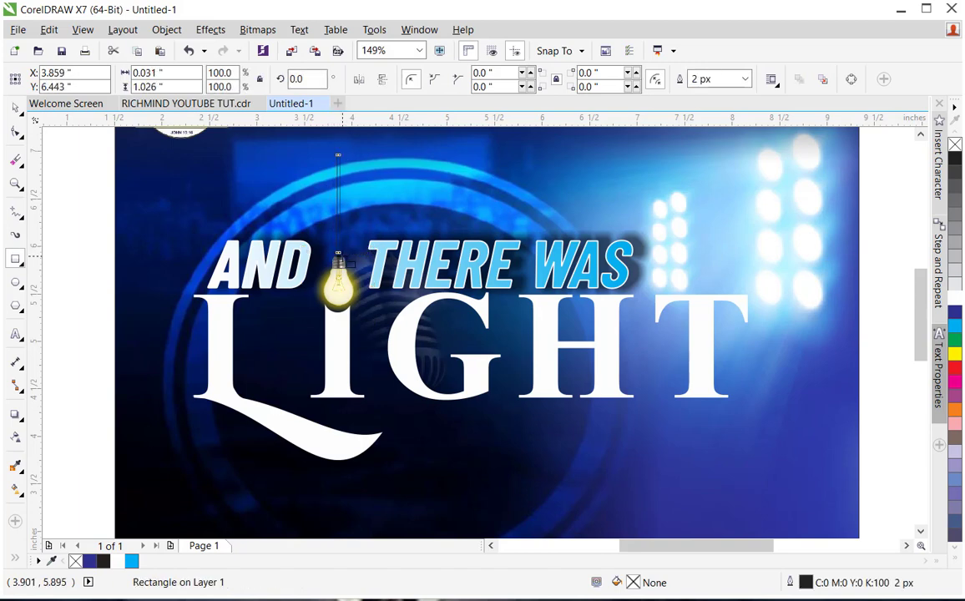
pyautogui.press('Down')
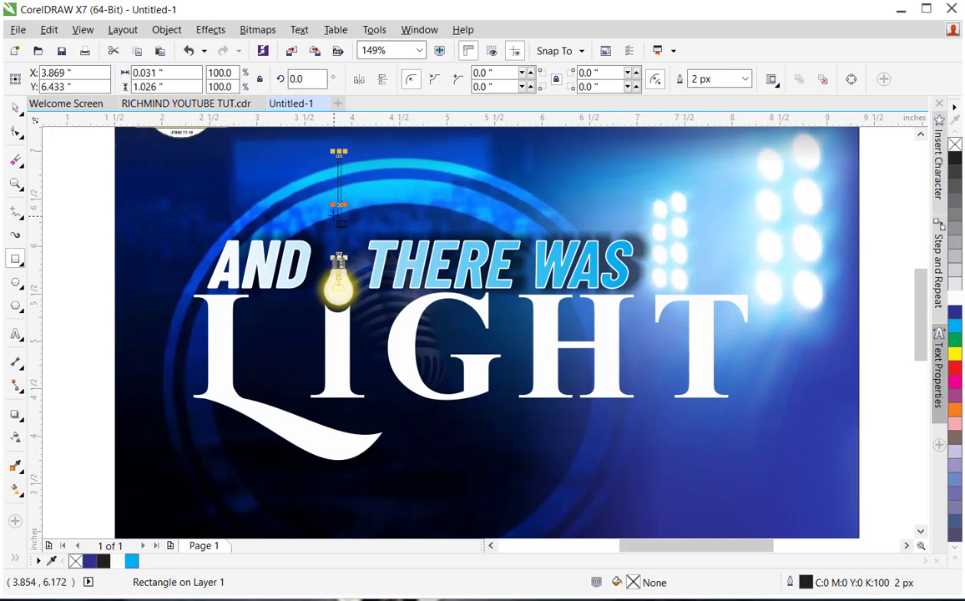
# Step: Fill the cord rectangle with white and widen it to about 0.05 in
pyautogui.moveTo(333, 205); pyautogui.dragTo(330, 221)
pyautogui.click(16, 183)
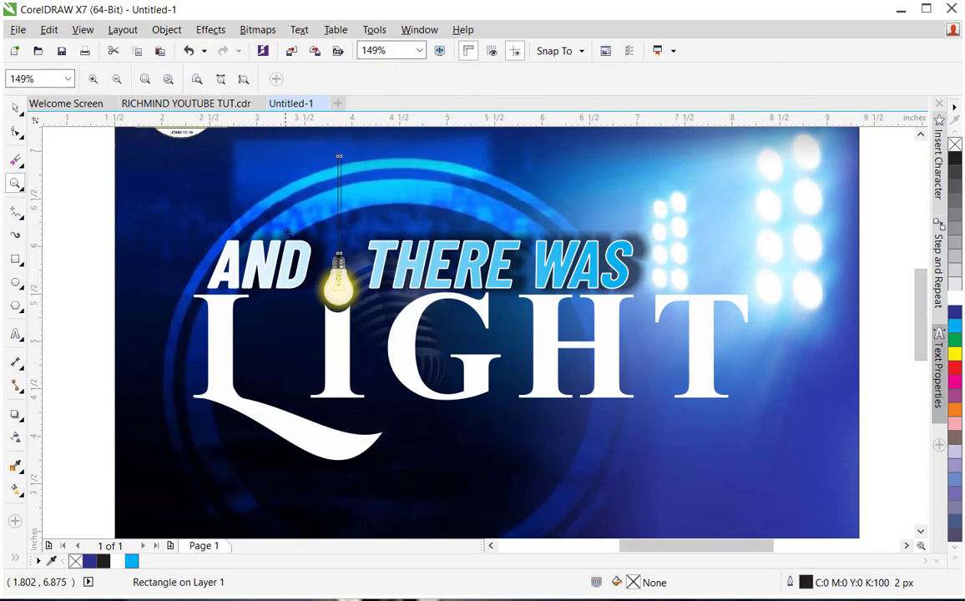
pyautogui.moveTo(298, 189); pyautogui.dragTo(424, 270)
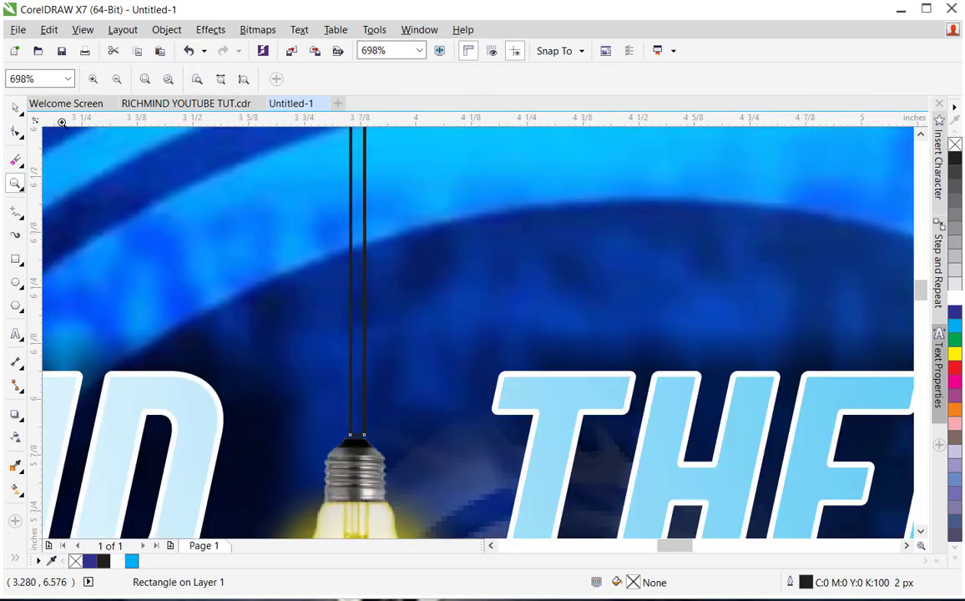
pyautogui.click(13, 108)
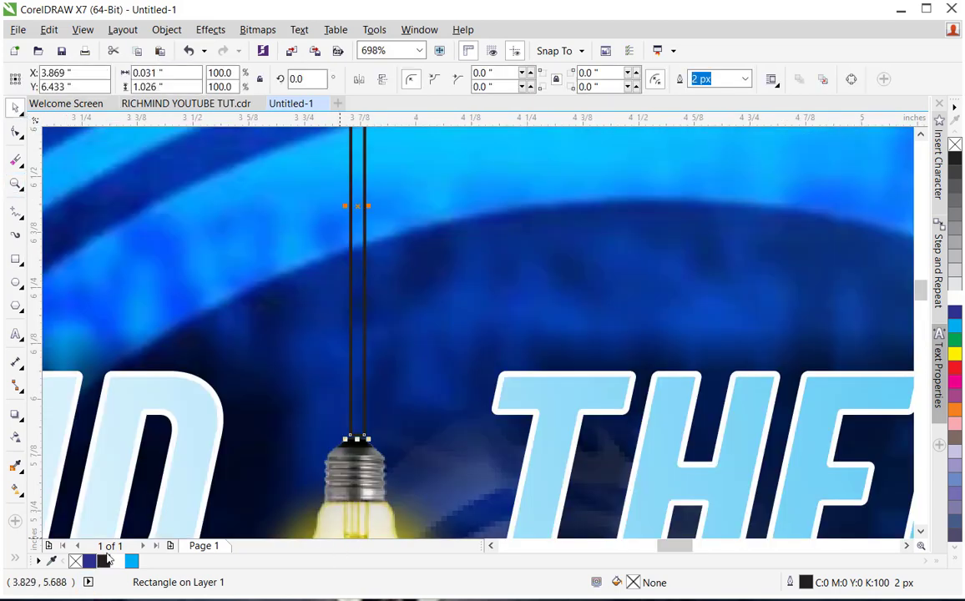
pyautogui.click(118, 562)
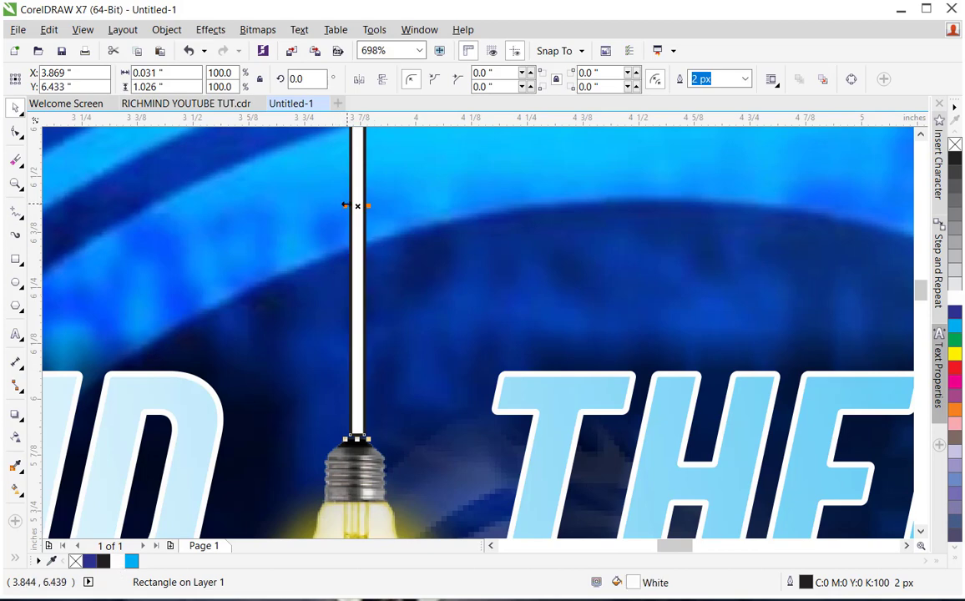
pyautogui.moveTo(344, 205); pyautogui.dragTo(337, 208)
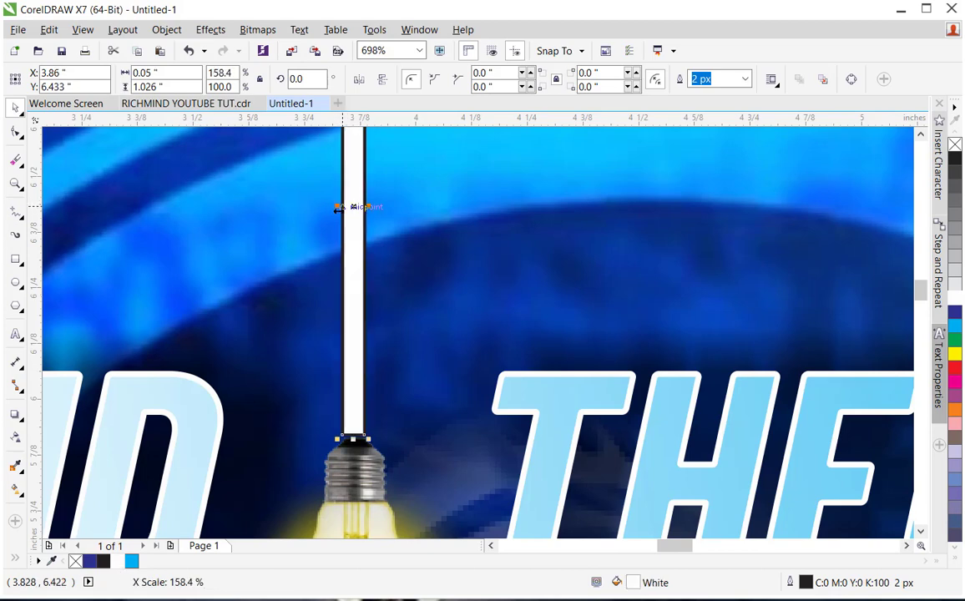
# Step: Reposition the cord rectangle so it is centred on the bulb's cap and meets its upper edge
pyautogui.press('Down')
pyautogui.press('Down')
pyautogui.press('Right')
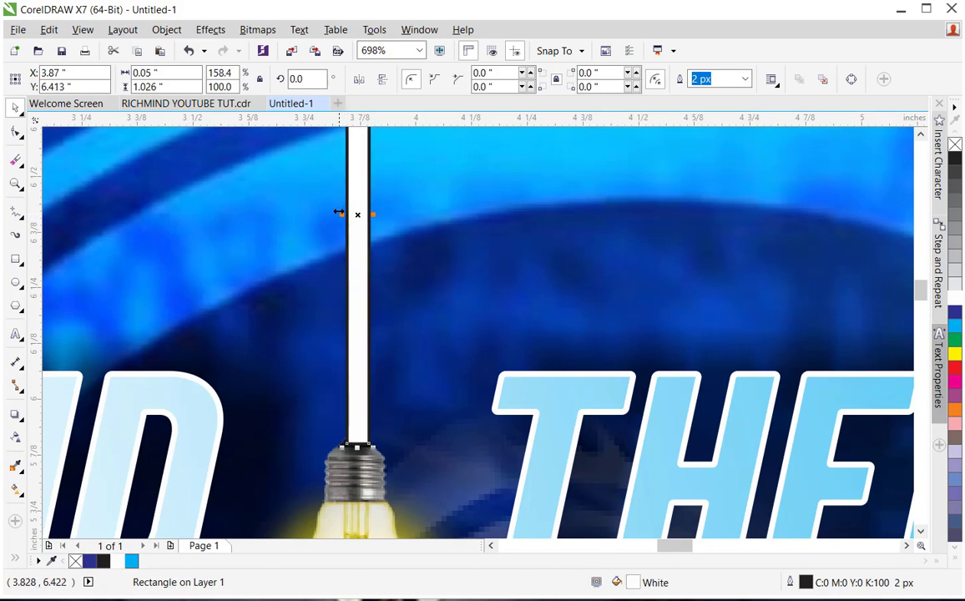
pyautogui.press('Up')
pyautogui.press('Left')
pyautogui.press('Right')
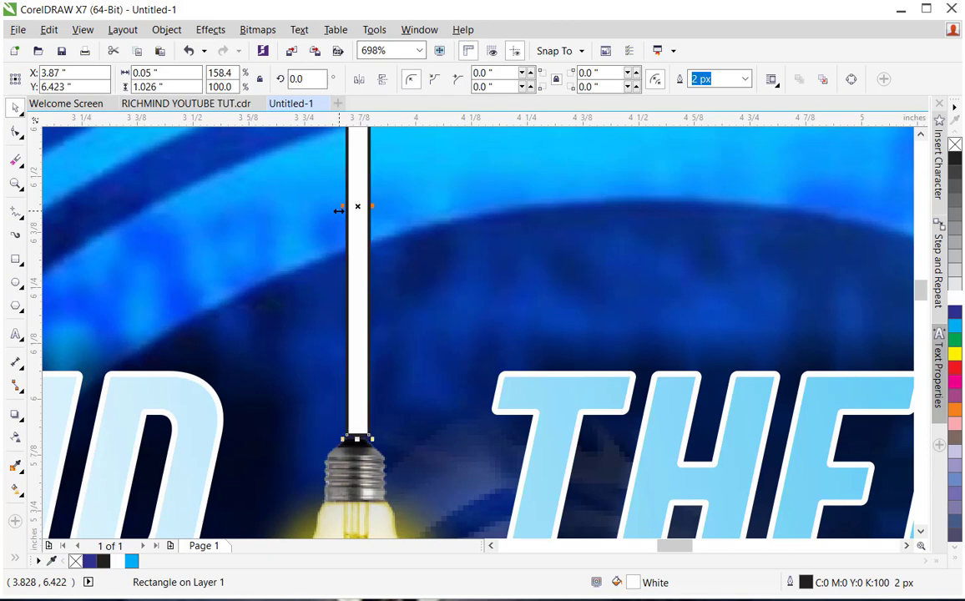
pyautogui.press('Up')
pyautogui.press('Left')
pyautogui.press('Down')
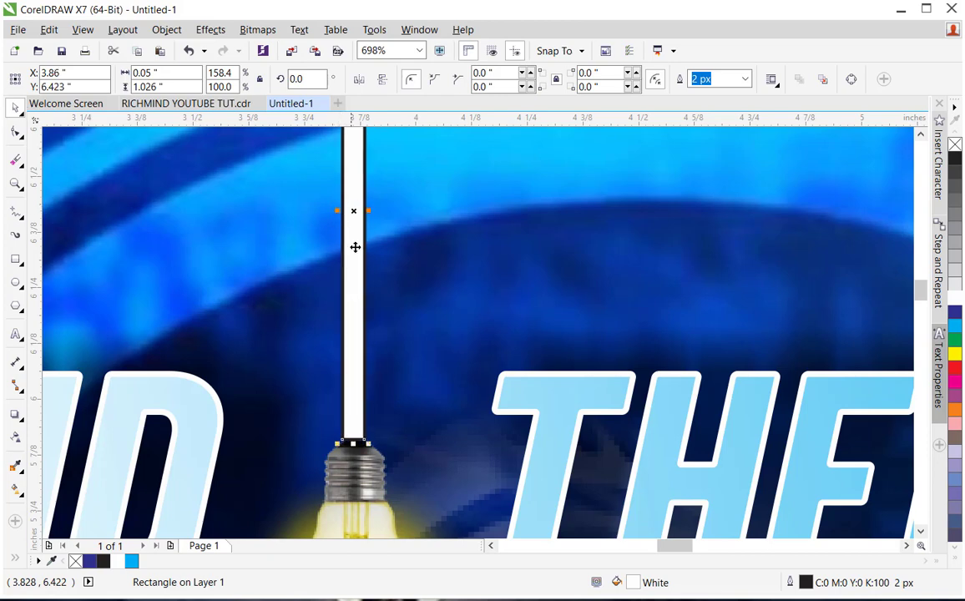
pyautogui.moveTo(359, 264); pyautogui.dragTo(355, 264)
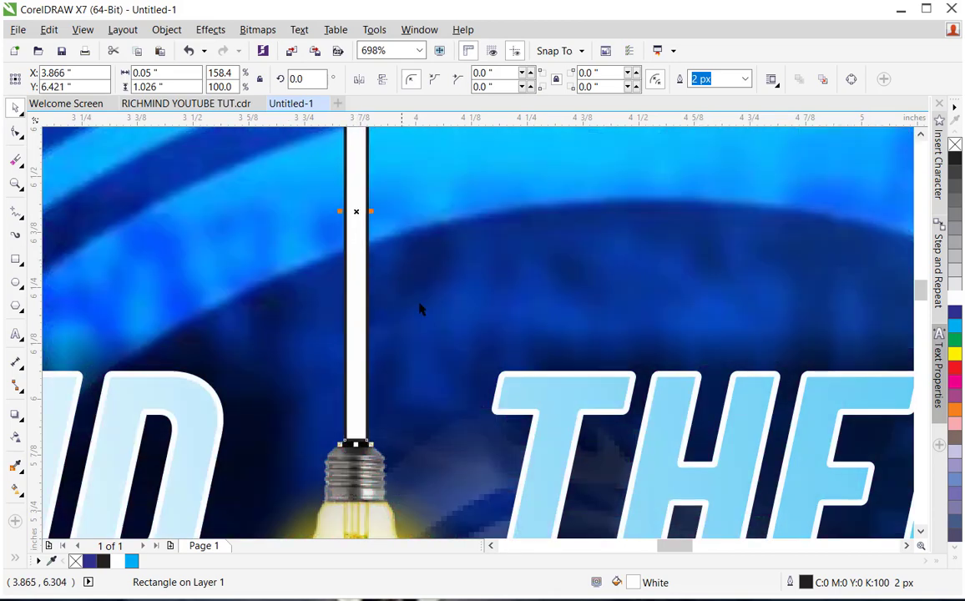
# Step: Fill the cord rectangle with 10% black and remove its outline
pyautogui.click(957, 287)
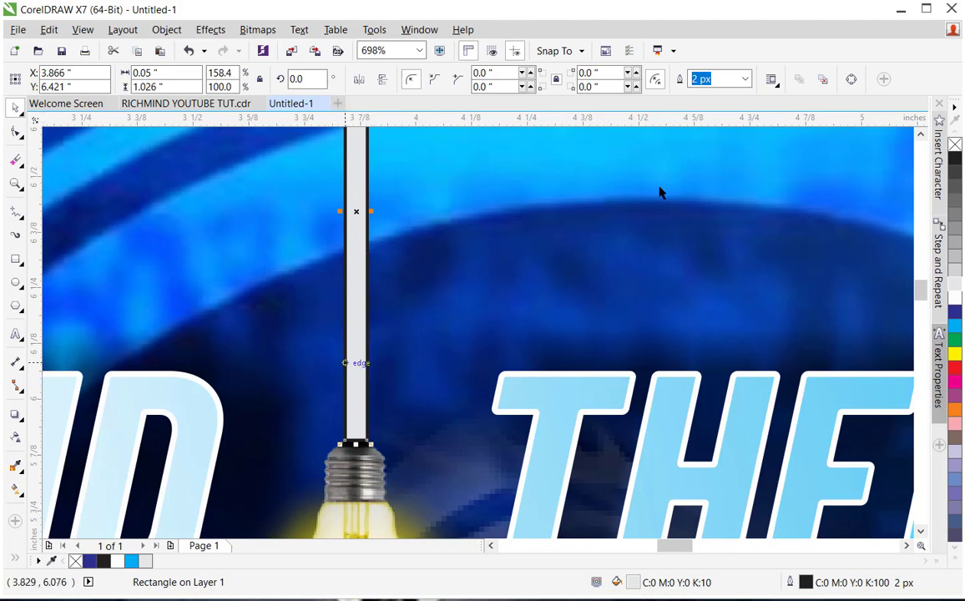
pyautogui.rightClick(956, 145)
# Step: Apply a linear fountain transparency to the cord so it fades out upwards, starting the fade near the bulb
pyautogui.click(16, 185)
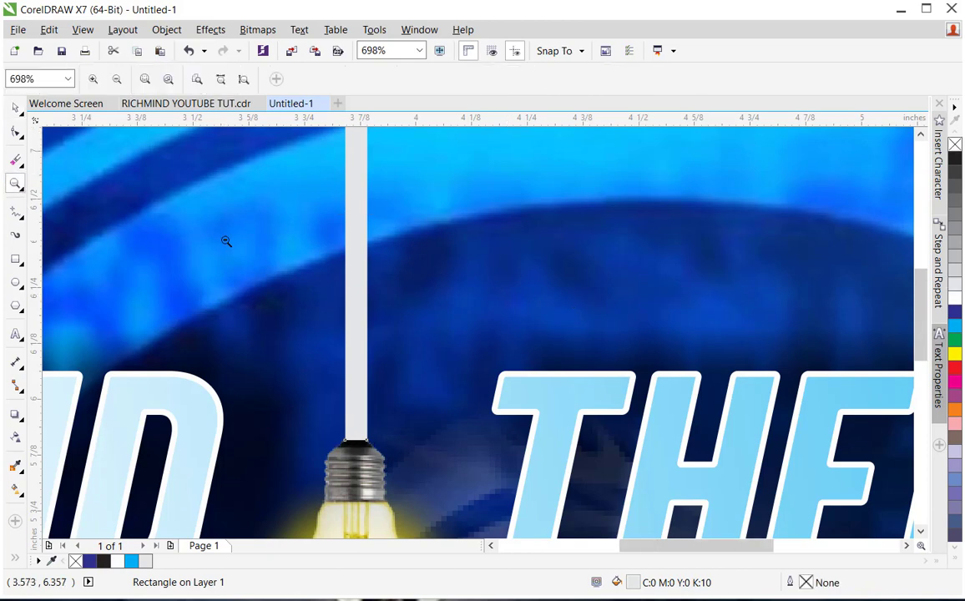
pyautogui.rightClick(225, 240)
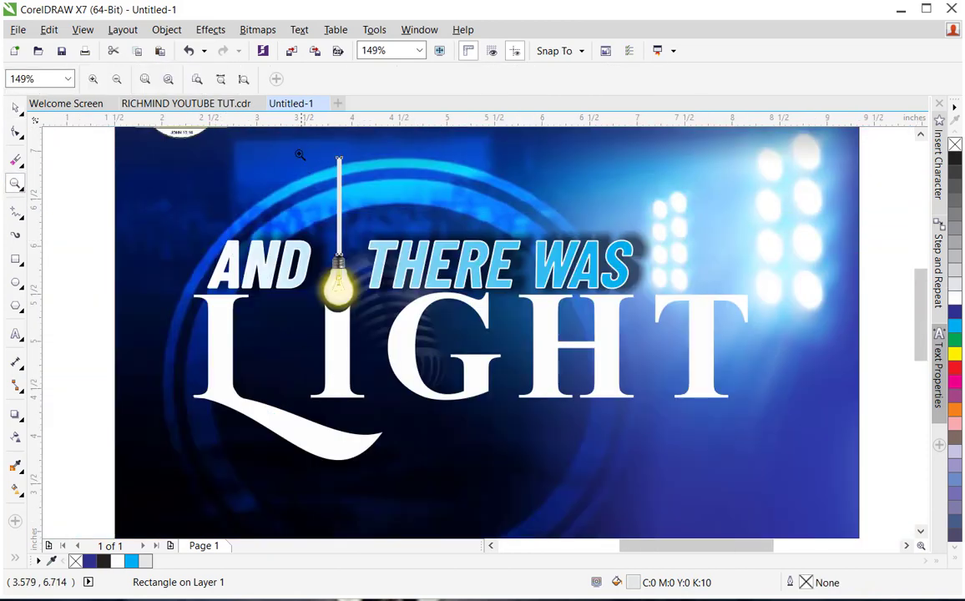
pyautogui.moveTo(300, 153); pyautogui.dragTo(351, 224)
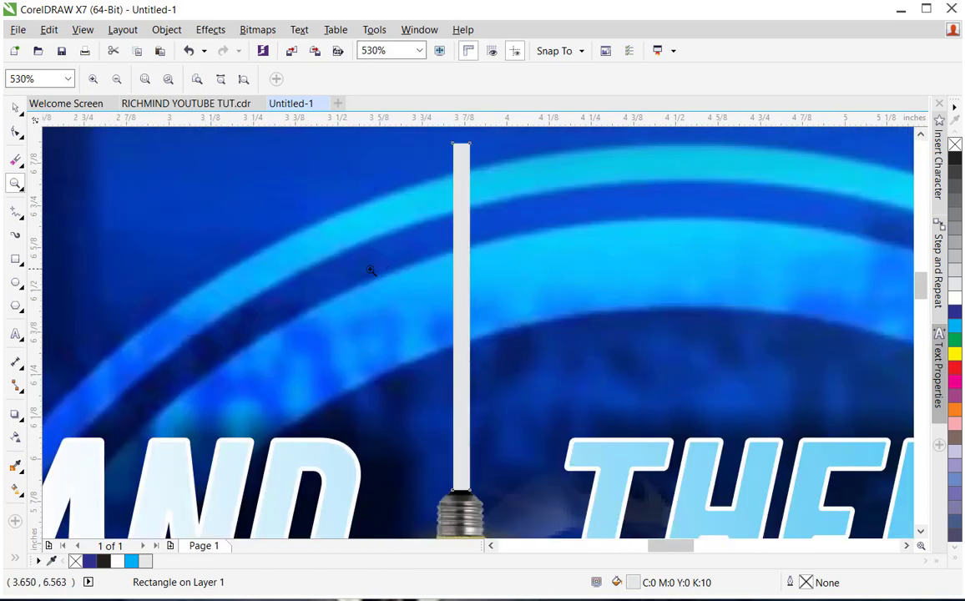
pyautogui.rightClick(15, 437)
pyautogui.click(15, 436)
pyautogui.moveTo(460, 362); pyautogui.dragTo(461, 162)
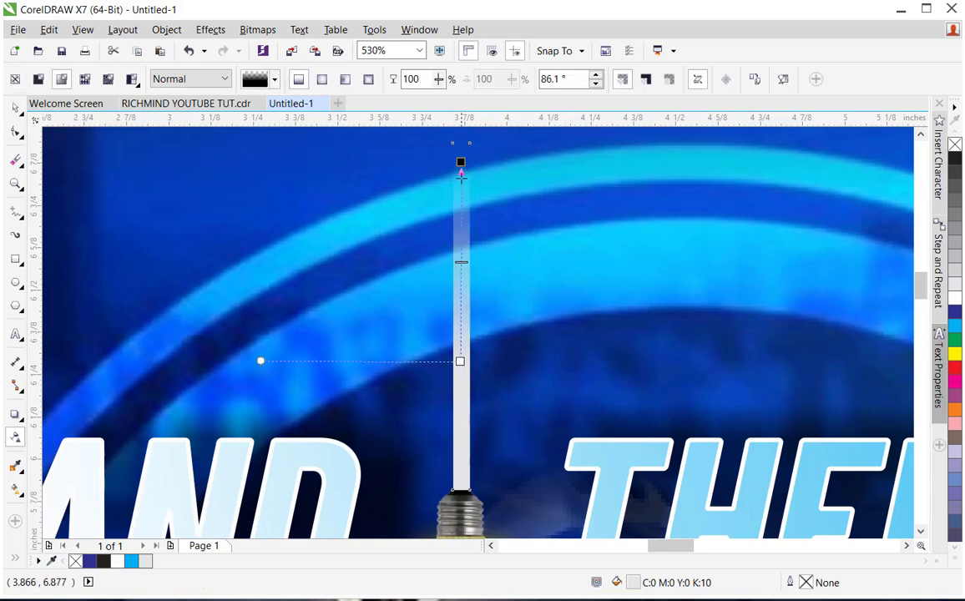
pyautogui.moveTo(460, 362); pyautogui.dragTo(461, 445)
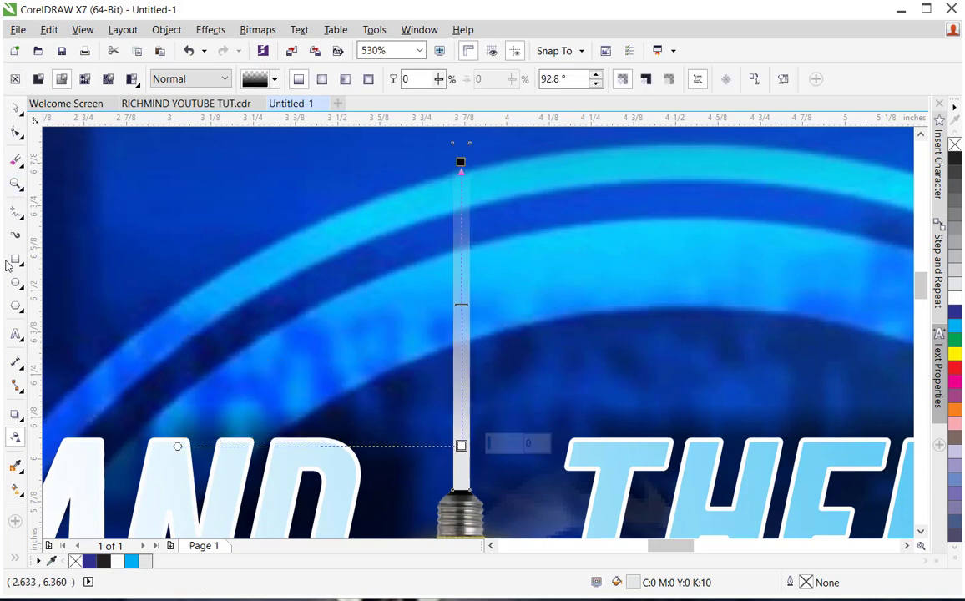
# Step: Shift the faded cord slightly up and left to align it with the bulb's black cap
pyautogui.click(16, 184)
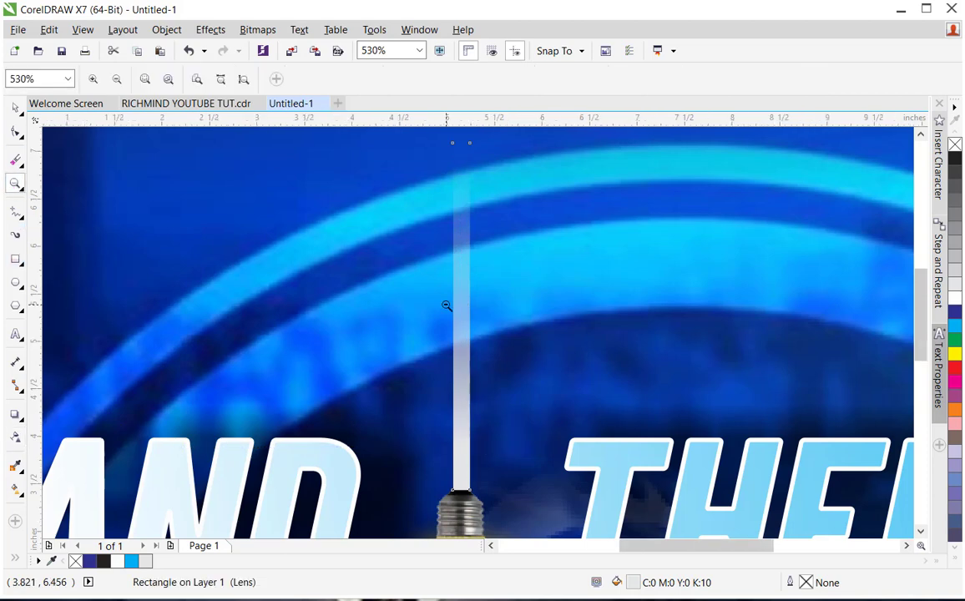
pyautogui.press('F3')
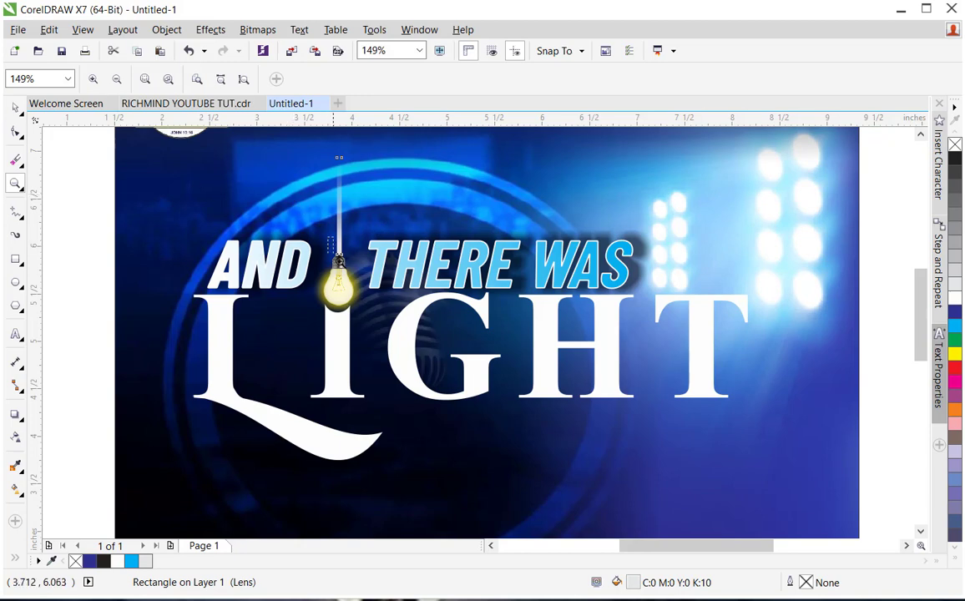
pyautogui.moveTo(365, 276); pyautogui.dragTo(365, 276)
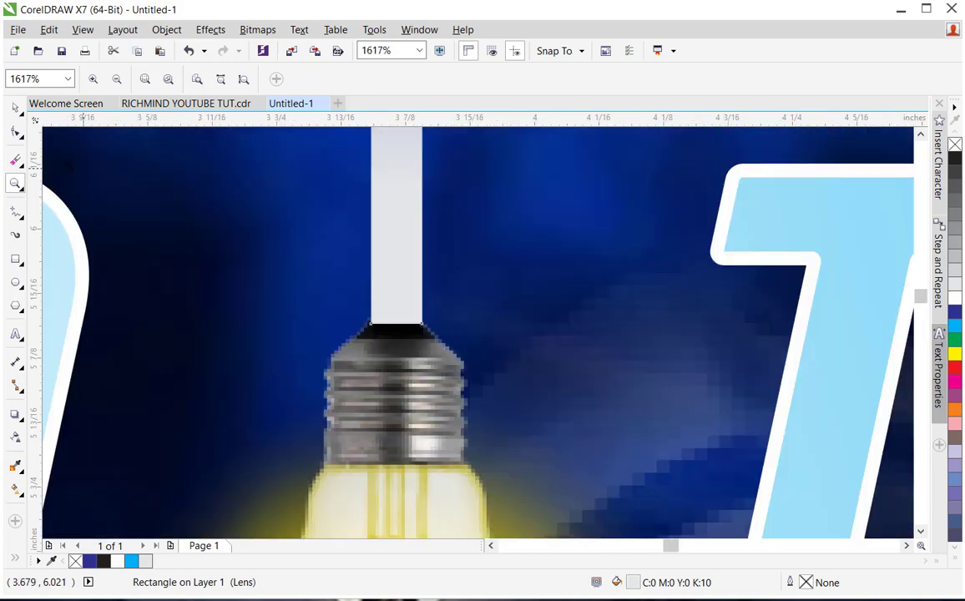
pyautogui.click(16, 110)
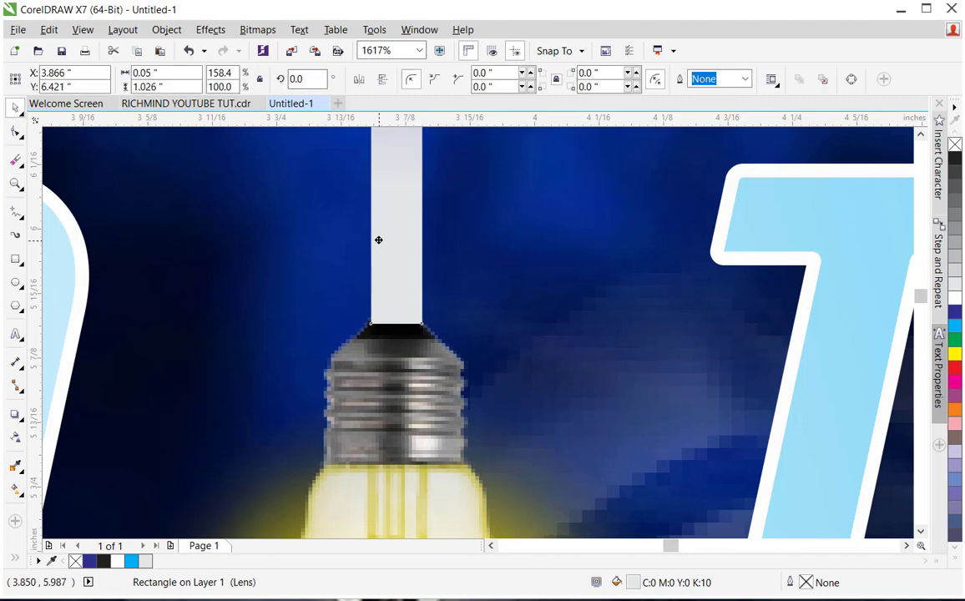
pyautogui.moveTo(379, 241); pyautogui.dragTo(377, 240)
pyautogui.click(14, 185)
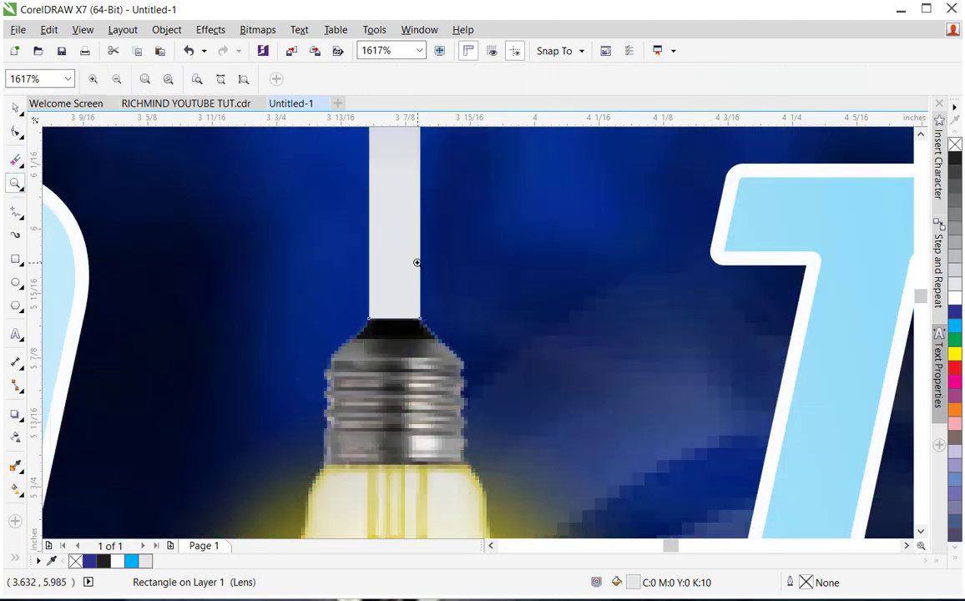
pyautogui.press('F4')
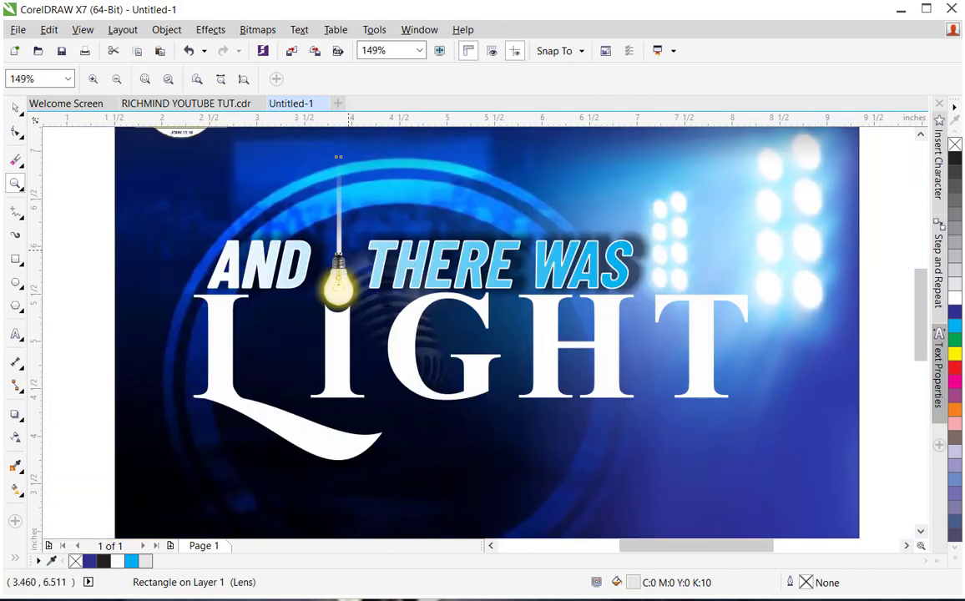
# Step: Apply the Small Glow drop shadow preset to the white LIGHT lettering
pyautogui.rightClick(365, 270)
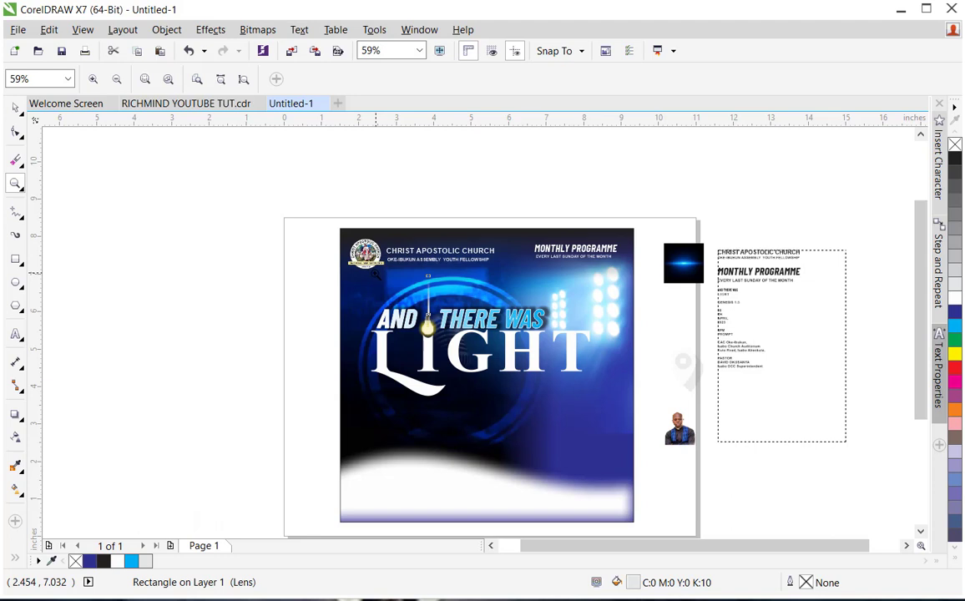
pyautogui.moveTo(329, 227); pyautogui.dragTo(642, 506)
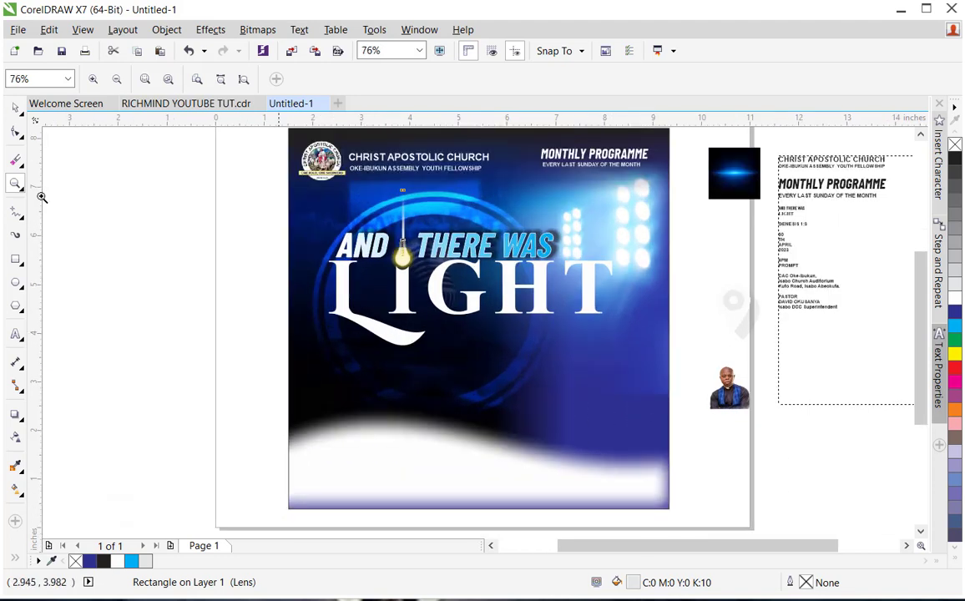
pyautogui.click(15, 109)
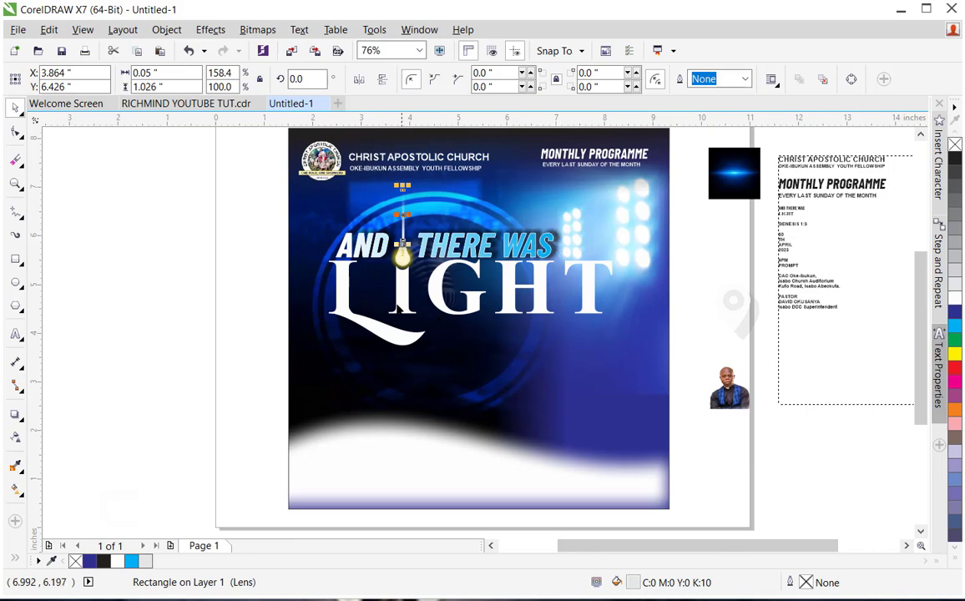
pyautogui.click(365, 326)
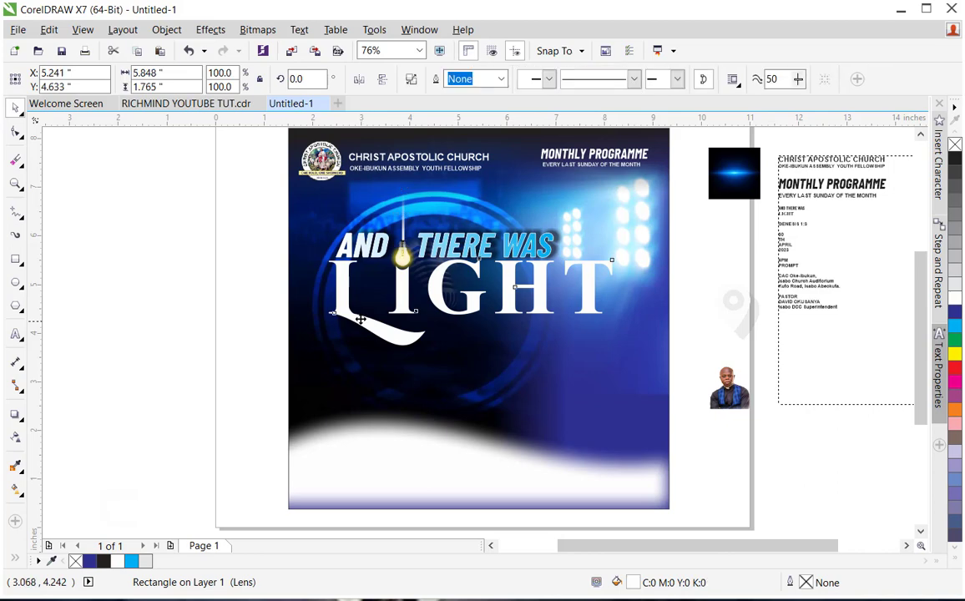
pyautogui.click(15, 414)
pyautogui.click(77, 80)
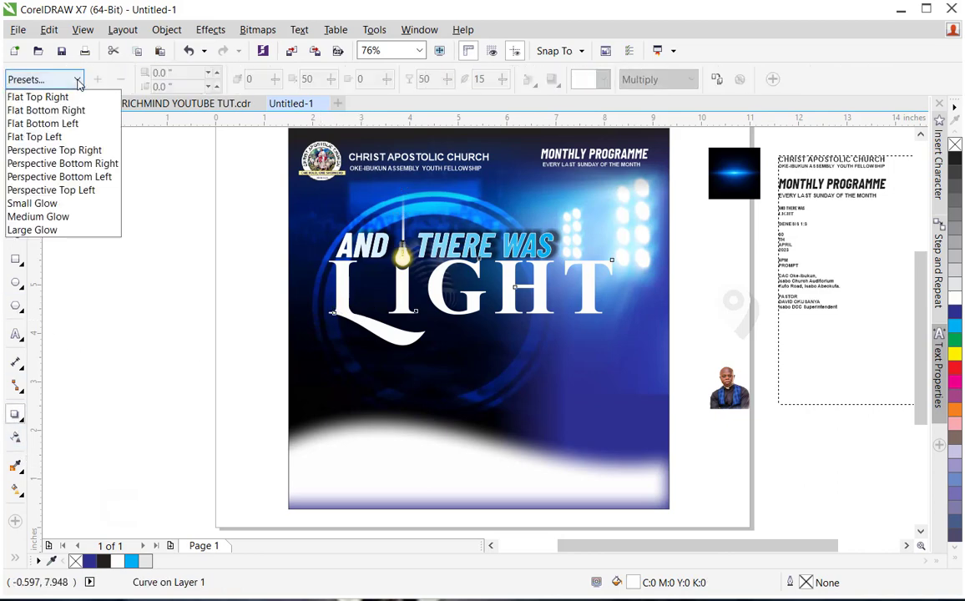
pyautogui.click(59, 204)
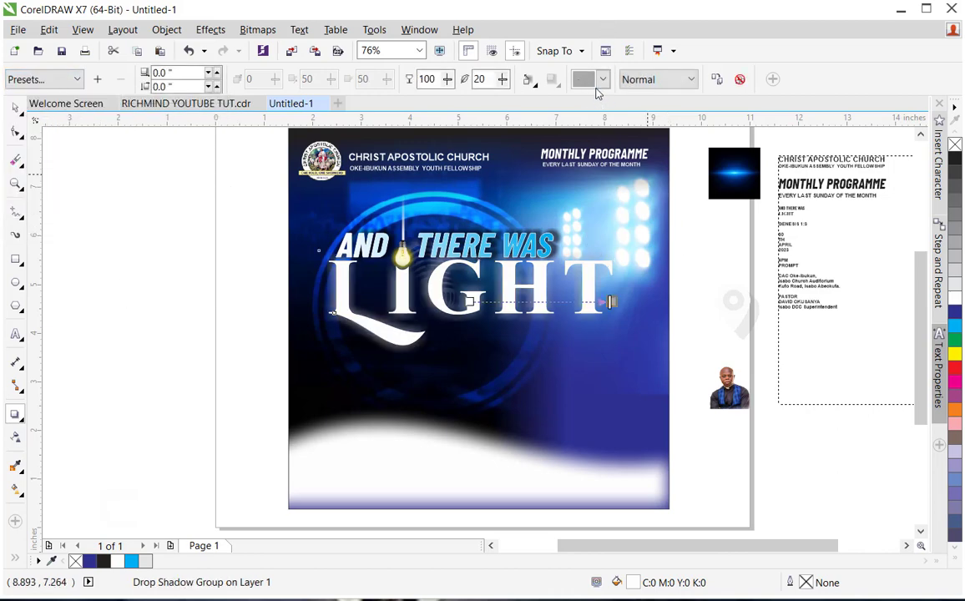
# Step: Change the LIGHT lettering's shadow colour to black and offset the shadow about 0.167" to the right
pyautogui.click(602, 79)
pyautogui.moveTo(657, 125); pyautogui.dragTo(657, 186)
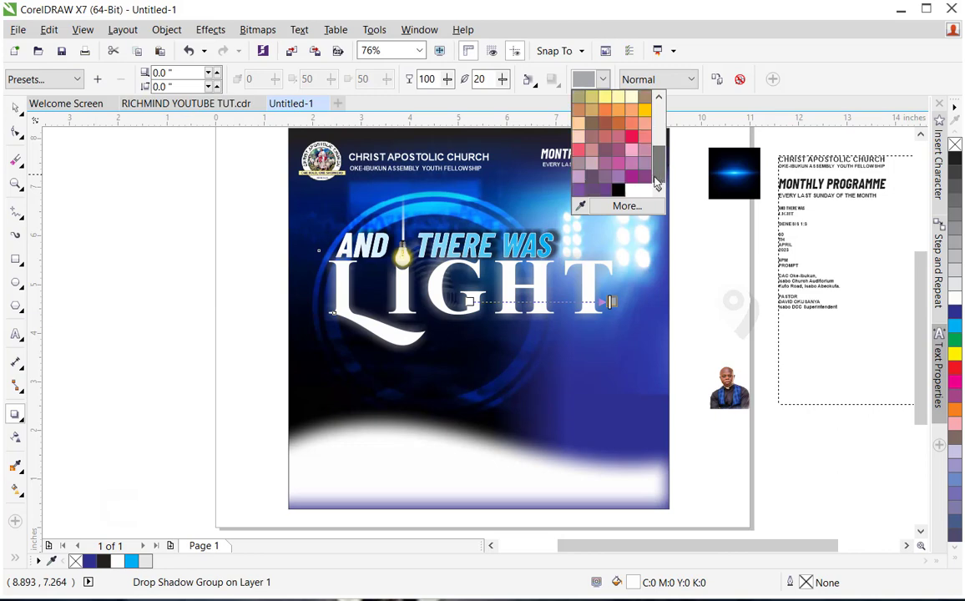
pyautogui.click(618, 190)
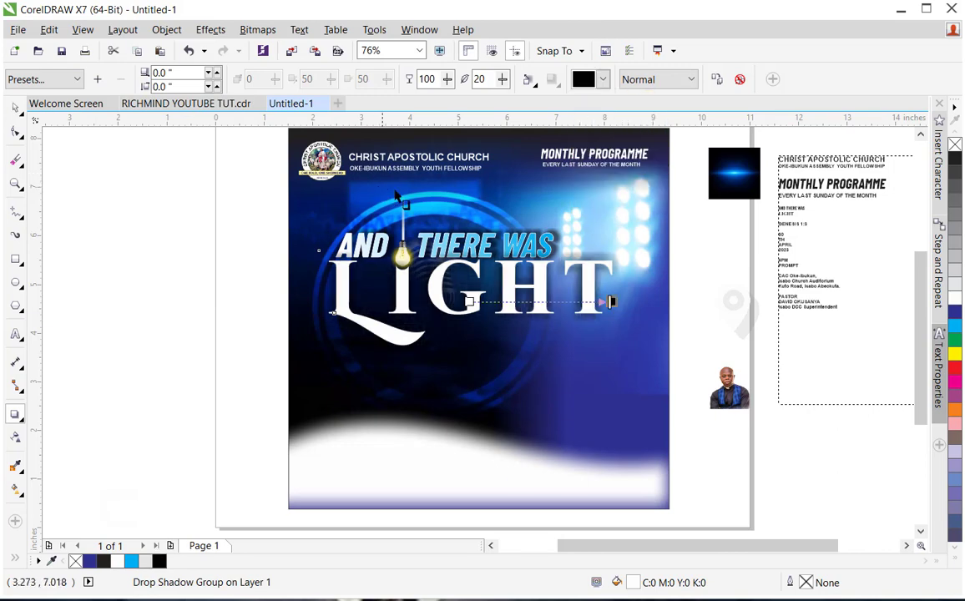
pyautogui.moveTo(614, 303); pyautogui.dragTo(619, 301)
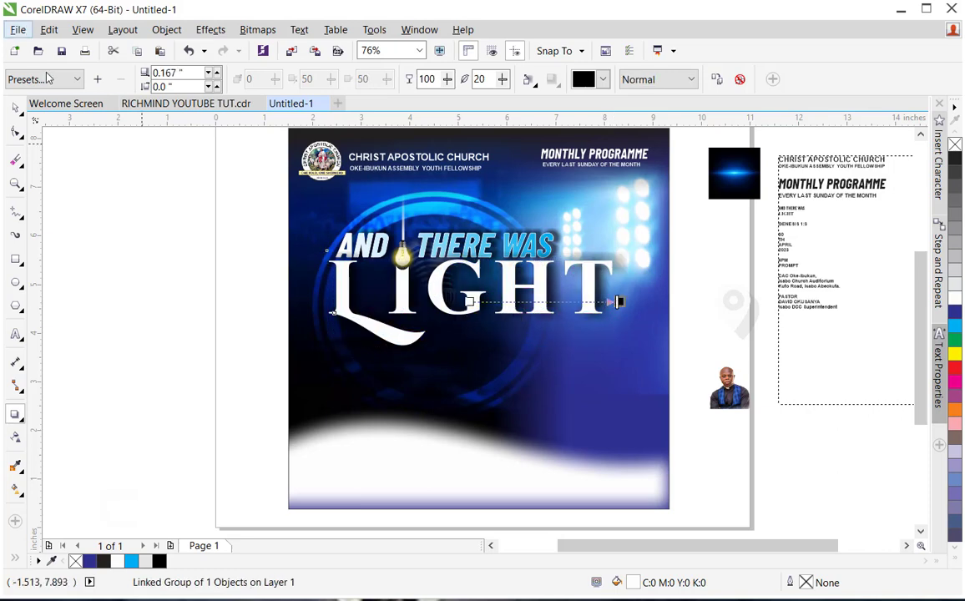
# Step: Scale the white calendar icon to about 0.41 x 0.44 inches and place it on the flyer, below the L's tail near the left edge
pyautogui.click(15, 109)
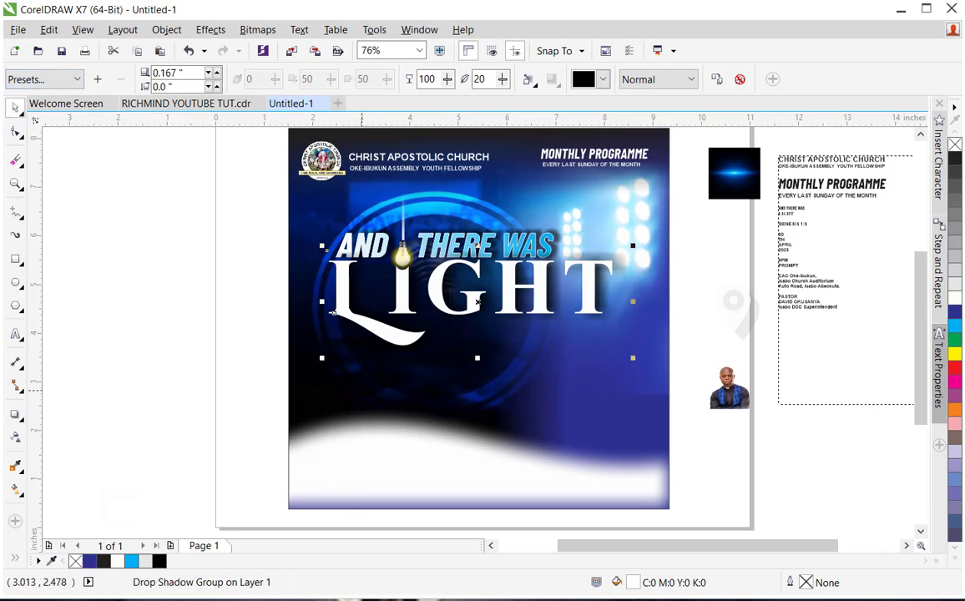
pyautogui.moveTo(79, 328); pyautogui.dragTo(248, 542)
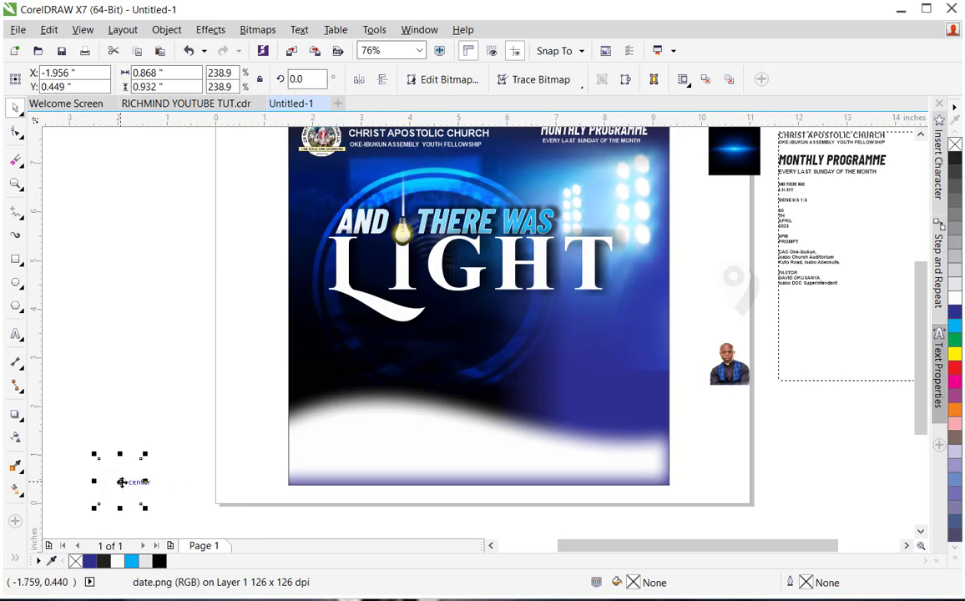
pyautogui.moveTo(120, 481); pyautogui.dragTo(326, 350)
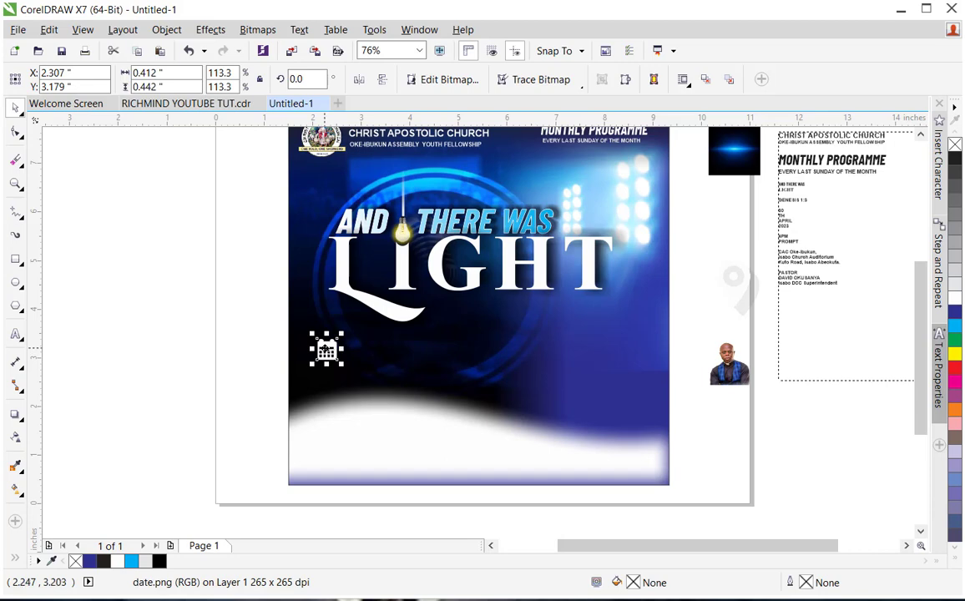
pyautogui.moveTo(323, 349)
pyautogui.mouseDown()
pyautogui.moveTo(325, 339)
pyautogui.moveTo(324, 349)
pyautogui.mouseUp()
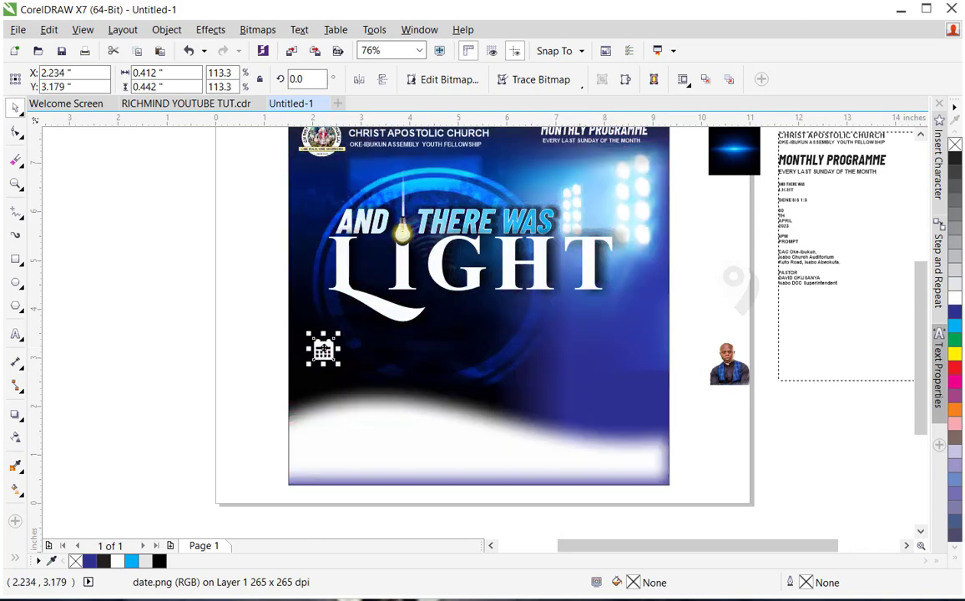
# Step: Inside the background's PowerClip, reduce the white wave bitmap to about 2.29" high, shift it slightly down and right, and finish editing
pyautogui.click(501, 459)
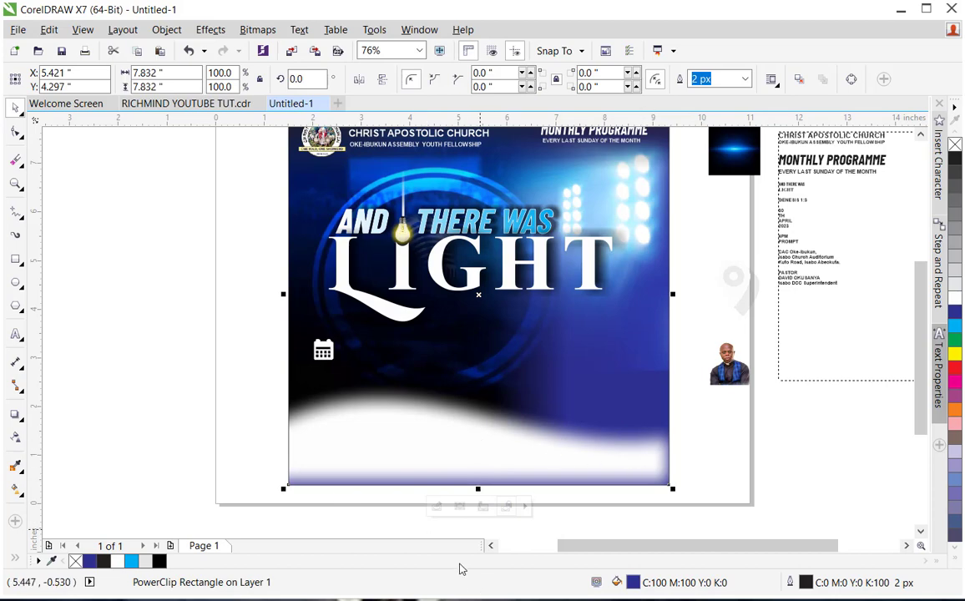
pyautogui.click(438, 507)
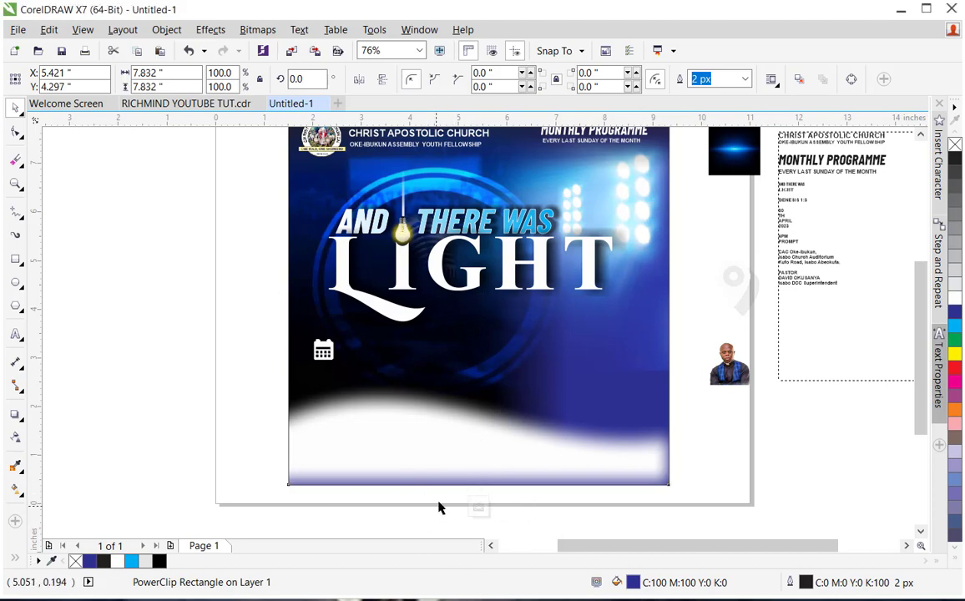
pyautogui.click(466, 451)
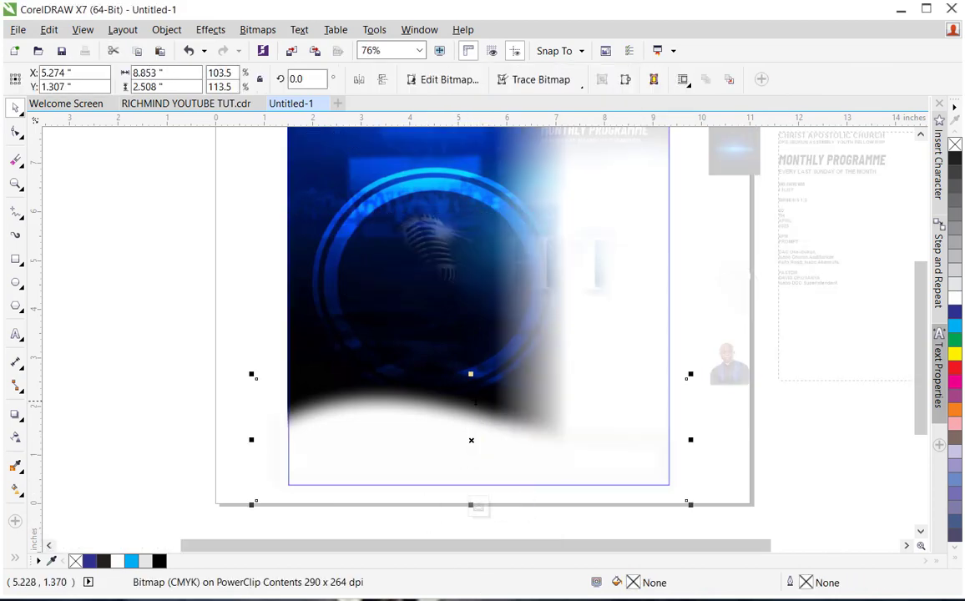
pyautogui.moveTo(470, 377); pyautogui.dragTo(470, 389)
pyautogui.moveTo(468, 439); pyautogui.dragTo(473, 447)
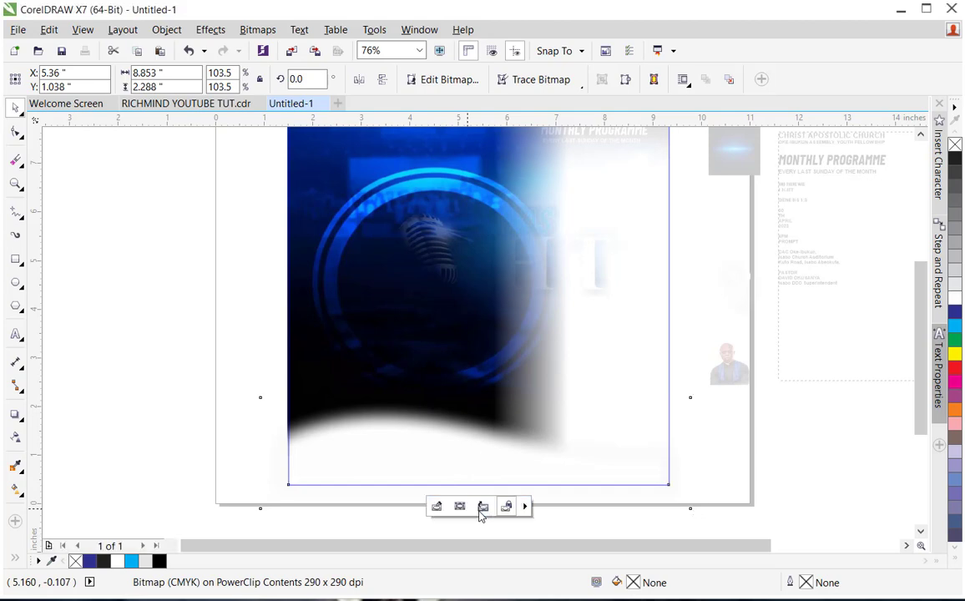
pyautogui.click(479, 511)
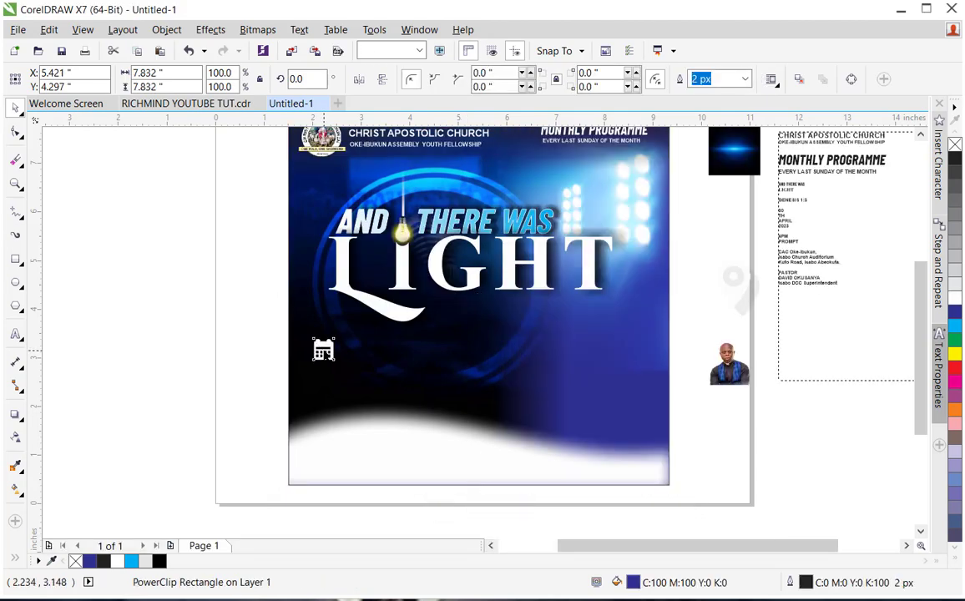
# Step: Copy the lines 30 TH APRIL 2023 and 4PM PROMPT from the text block beside the page, undoing any accidental text move
pyautogui.click(323, 349)
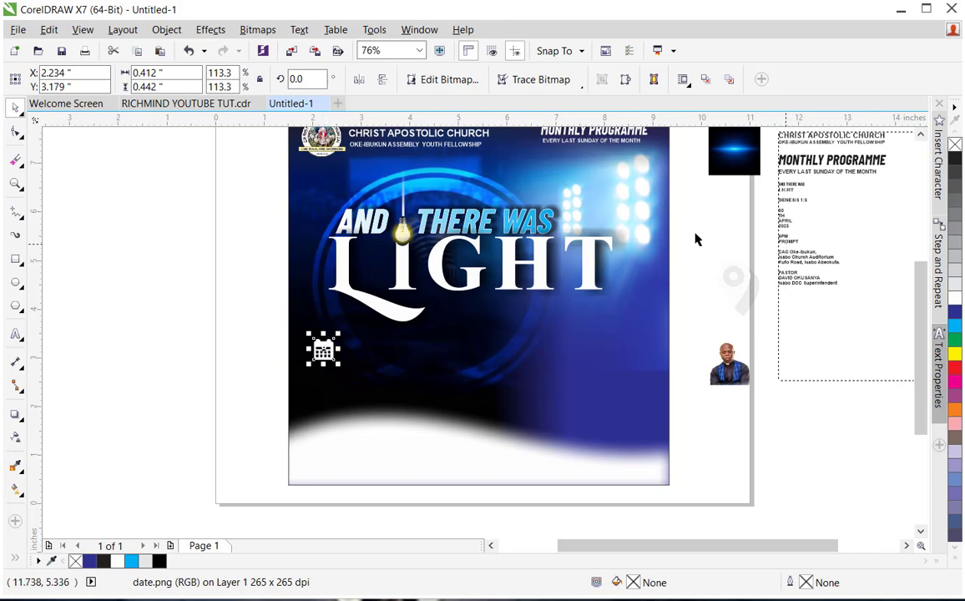
pyautogui.click(15, 182)
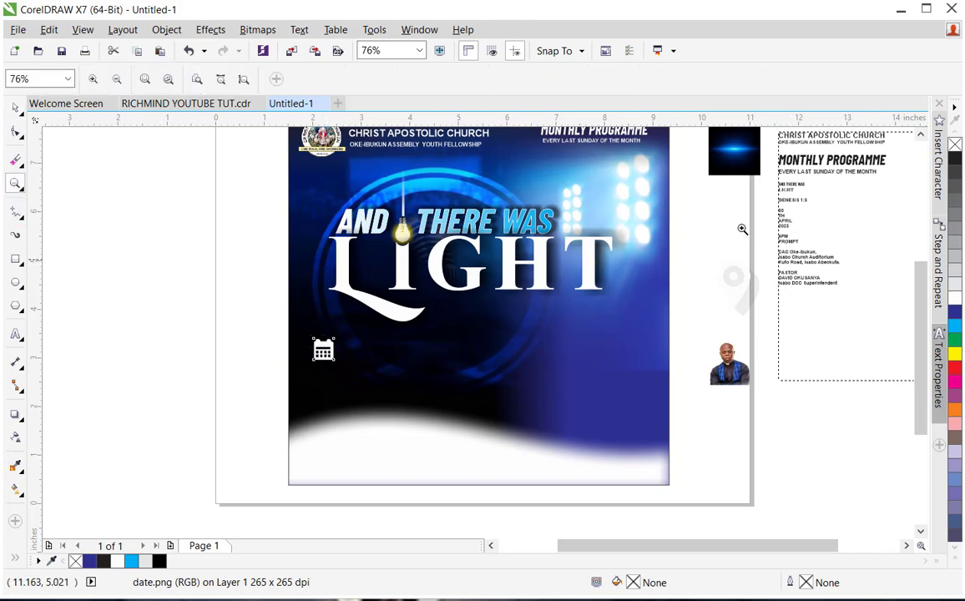
pyautogui.moveTo(761, 192); pyautogui.dragTo(834, 278)
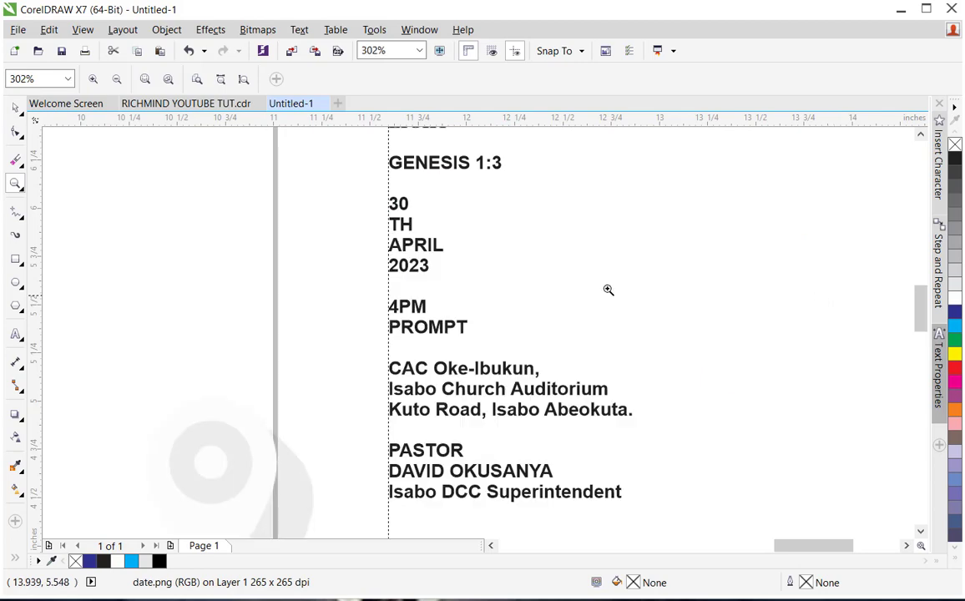
pyautogui.click(15, 107)
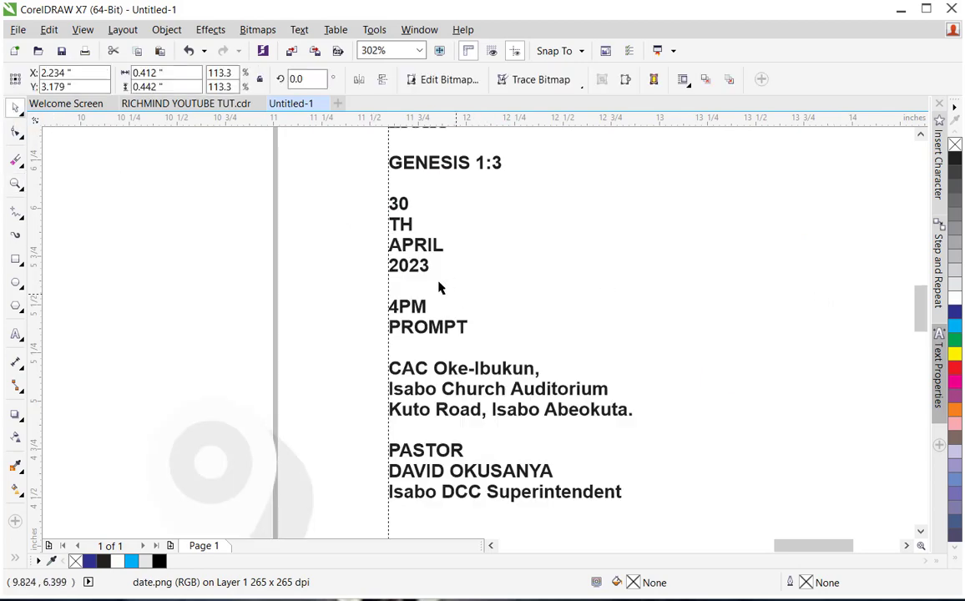
pyautogui.doubleClick(423, 264)
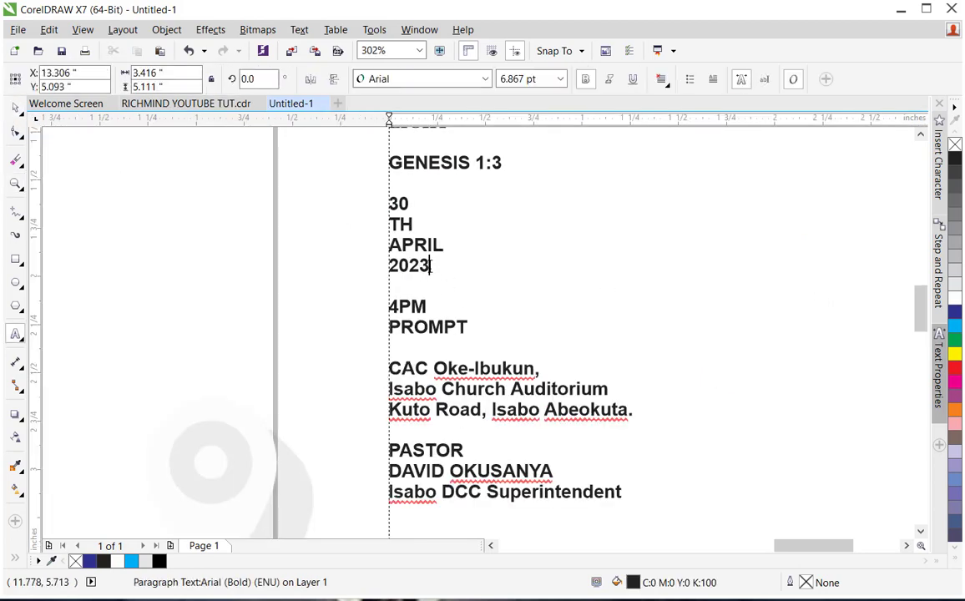
pyautogui.moveTo(431, 265); pyautogui.dragTo(475, 338)
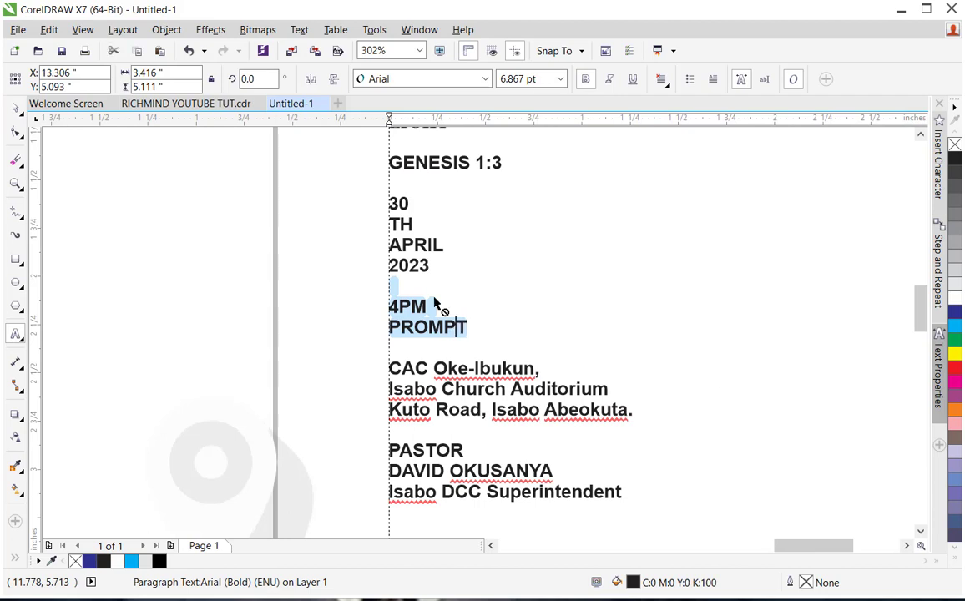
pyautogui.moveTo(405, 238); pyautogui.dragTo(406, 238)
pyautogui.hotkey('ctrl', 'z')
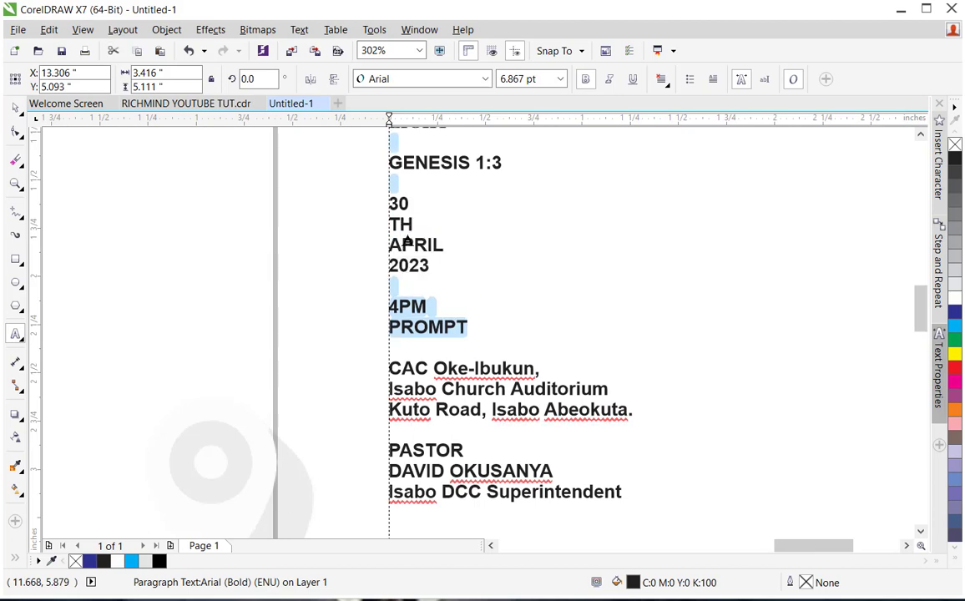
pyautogui.click(477, 326)
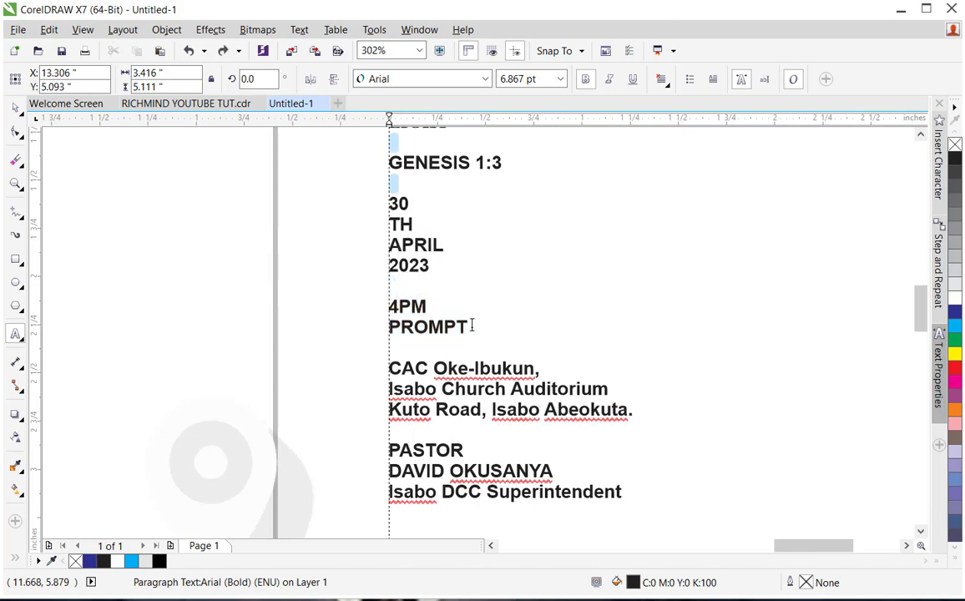
pyautogui.moveTo(473, 325); pyautogui.dragTo(381, 204)
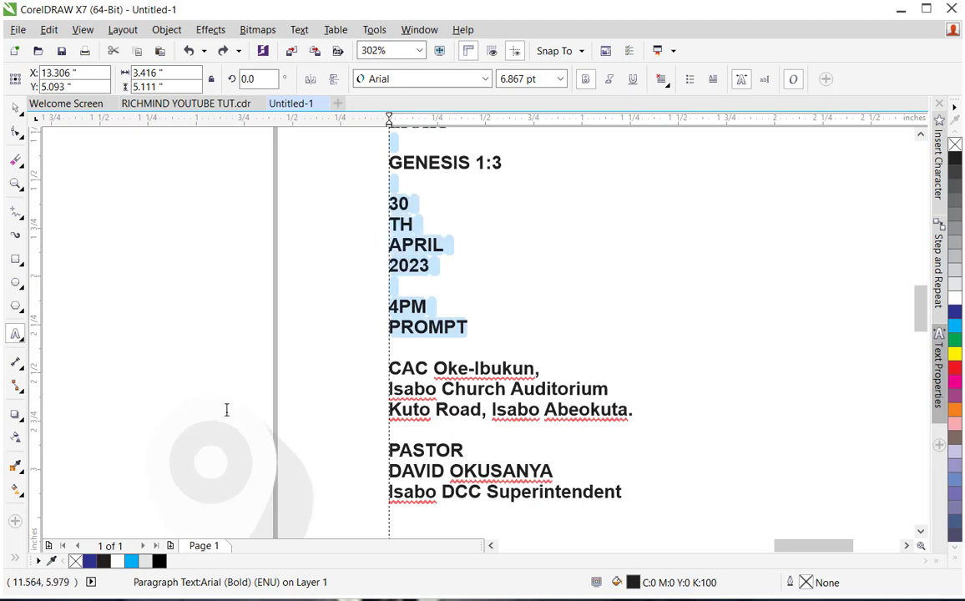
# Step: Paste the copied date and time lines as a new artistic text object to the right of the calendar icon
pyautogui.click(17, 184)
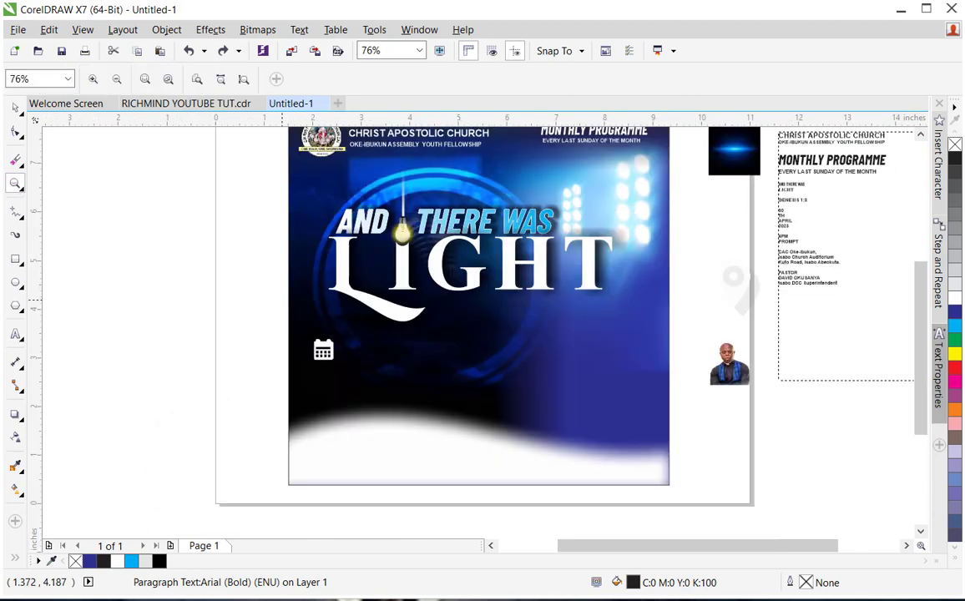
pyautogui.click(15, 109)
pyautogui.click(334, 302)
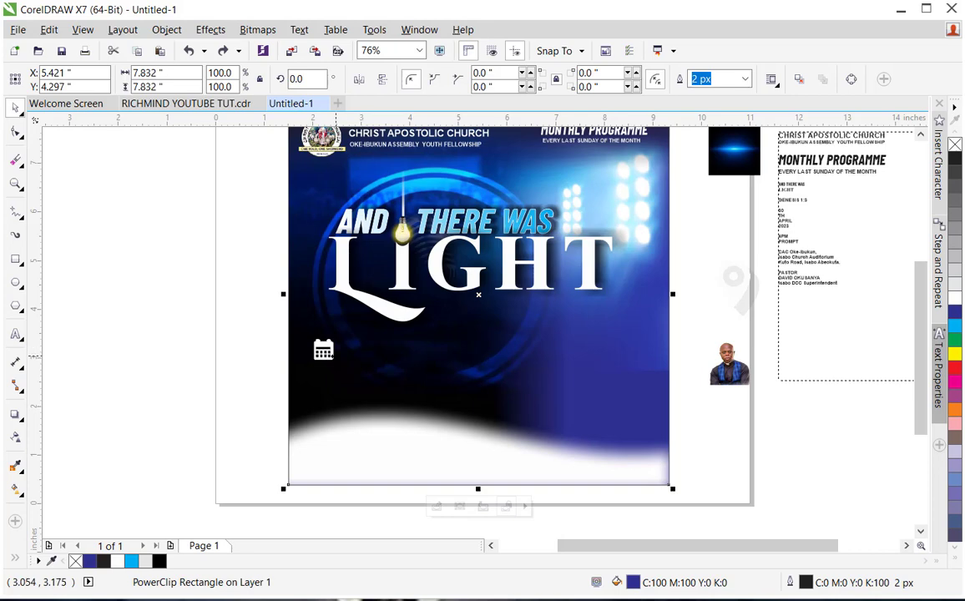
pyautogui.click(16, 334)
pyautogui.click(358, 346)
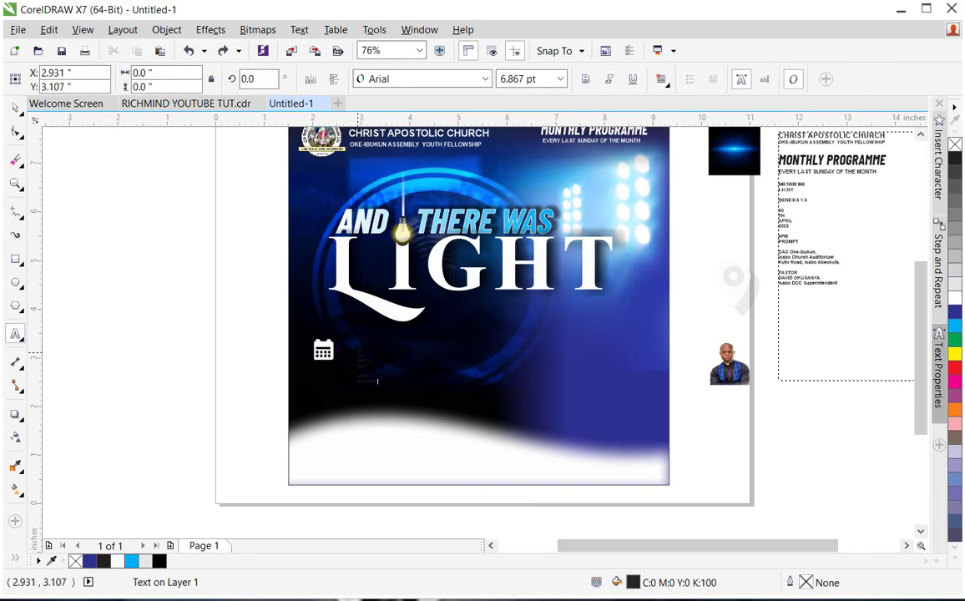
pyautogui.press('Escape')
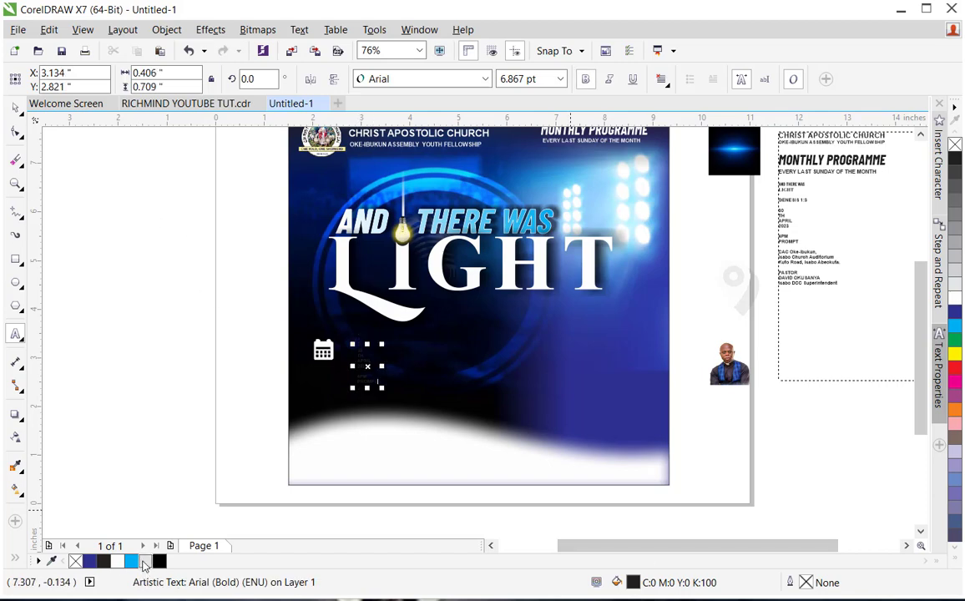
# Step: Try a 10% black fill on the pasted date and time text
pyautogui.click(144, 562)
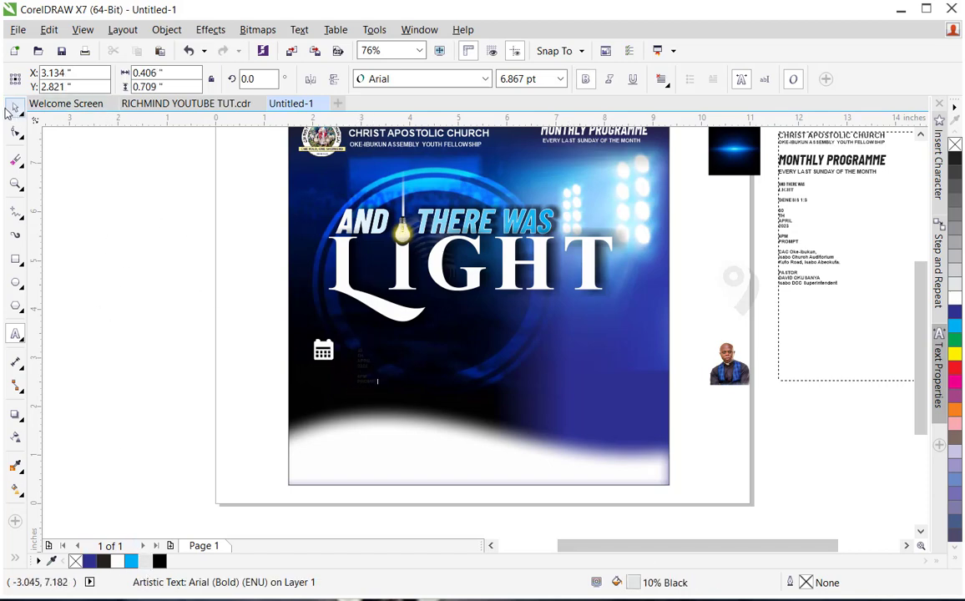
pyautogui.click(15, 134)
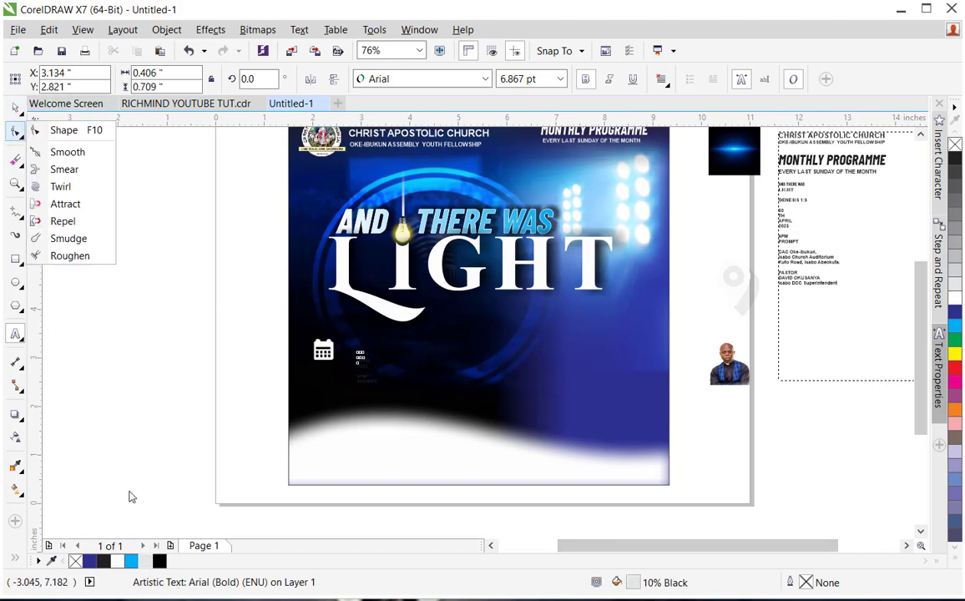
pyautogui.click(159, 561)
# Step: Enlarge the date and time text to about 17.2 pt and move it right, clear of the L's tail
pyautogui.moveTo(382, 343); pyautogui.dragTo(410, 294)
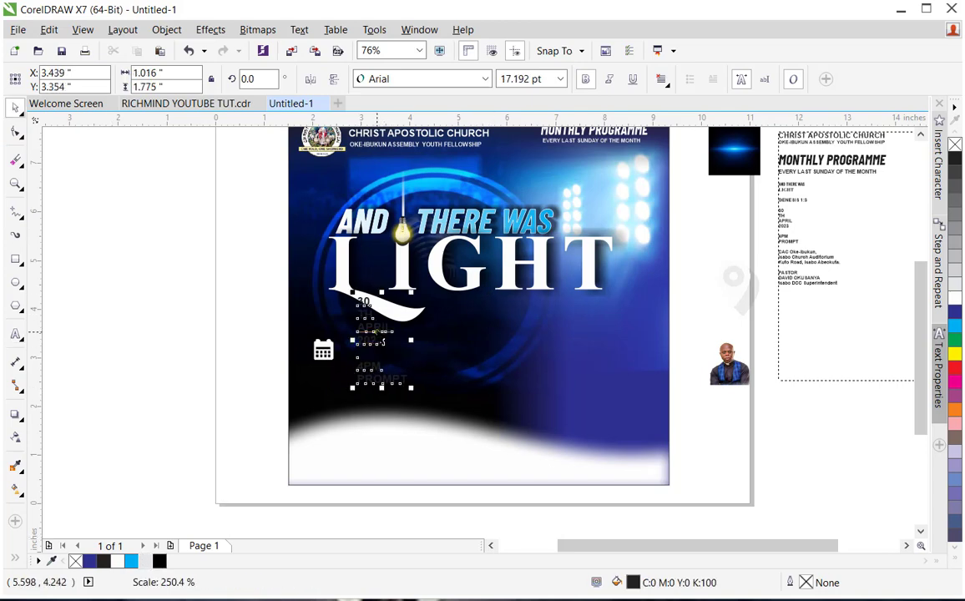
pyautogui.moveTo(378, 330); pyautogui.dragTo(486, 349)
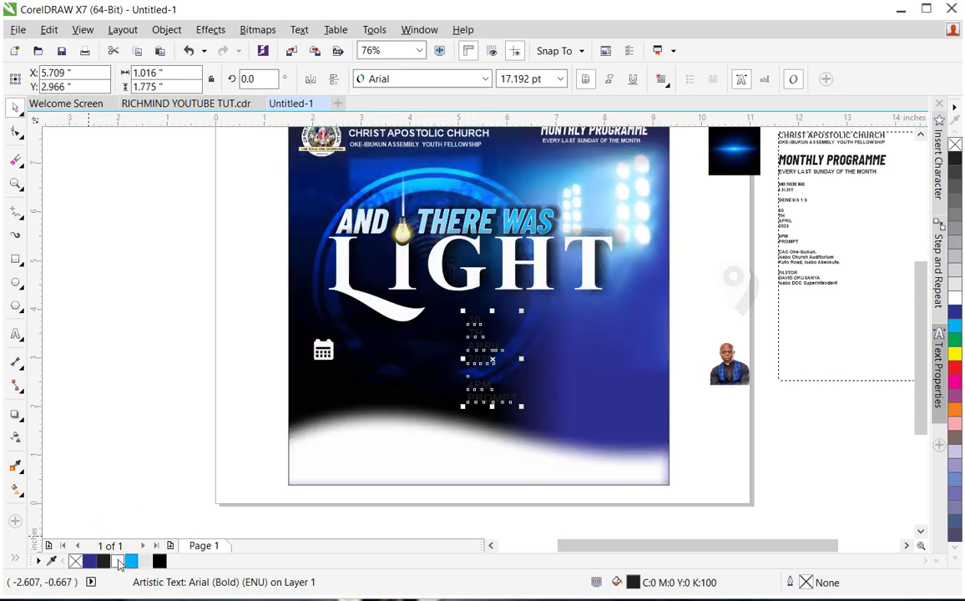
# Step: Fill the date and time text with 10% black, split its lines apart, and place 30 at about 58.3 pt beside the calendar icon
pyautogui.click(120, 562)
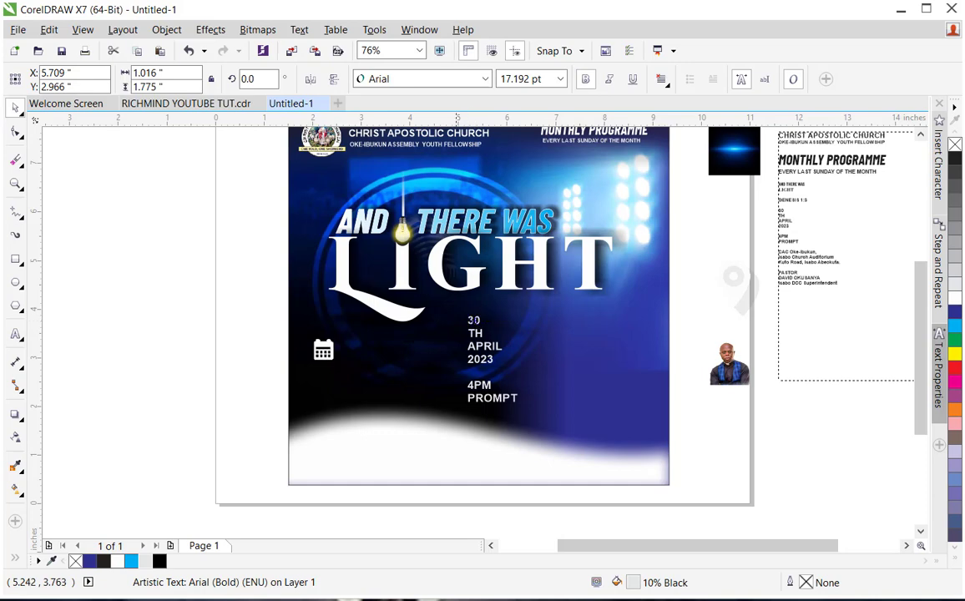
pyautogui.moveTo(471, 320); pyautogui.dragTo(394, 374)
# Step: Set the 30 in Barlow Condensed and line it up level with the calendar icon
pyautogui.click(486, 78)
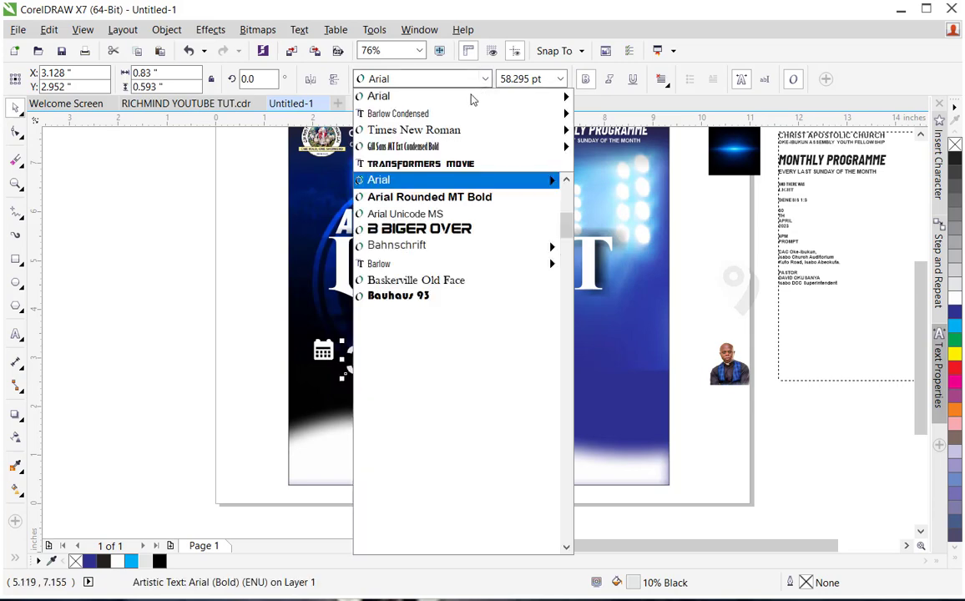
pyautogui.press('Return')
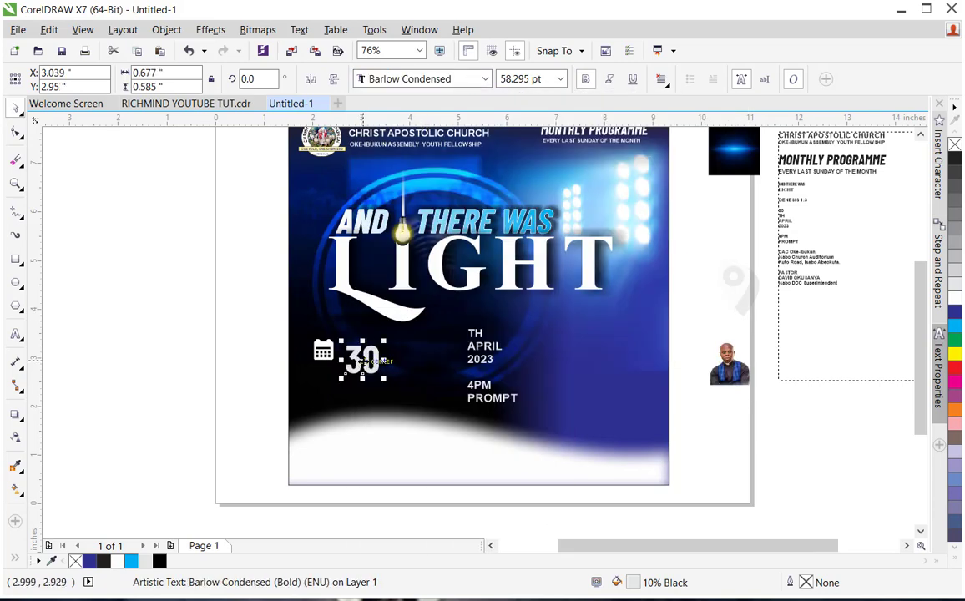
pyautogui.moveTo(362, 362); pyautogui.dragTo(360, 349)
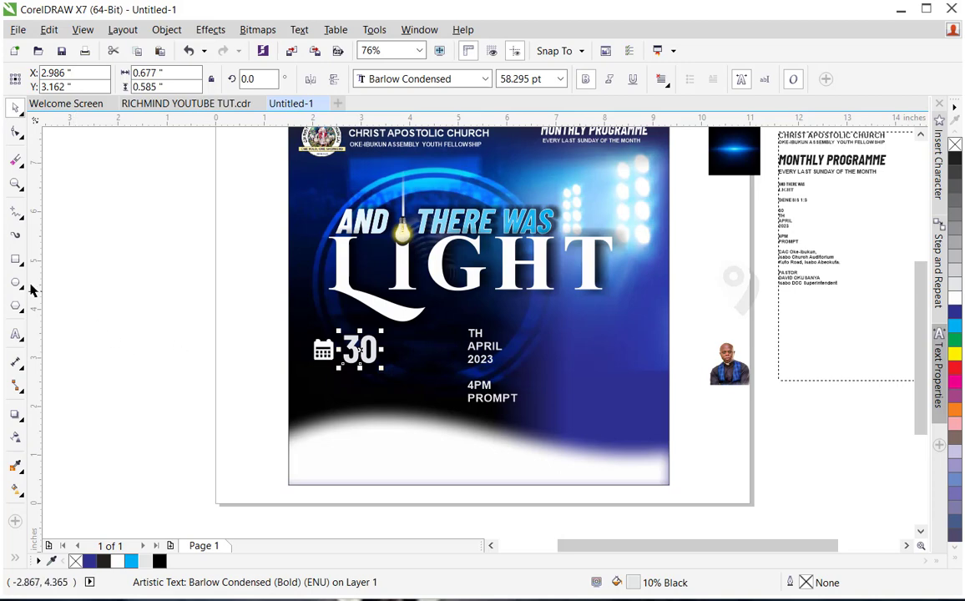
# Step: Apply a diagonal linear fountain fill across the 30 with yellow as its start color
pyautogui.click(16, 183)
pyautogui.moveTo(226, 294); pyautogui.dragTo(597, 464)
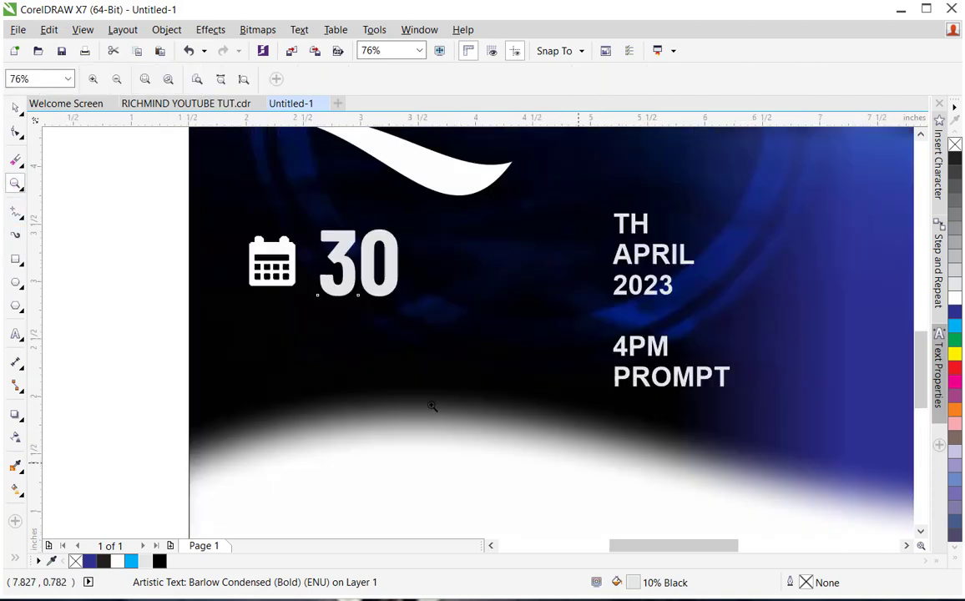
pyautogui.click(15, 107)
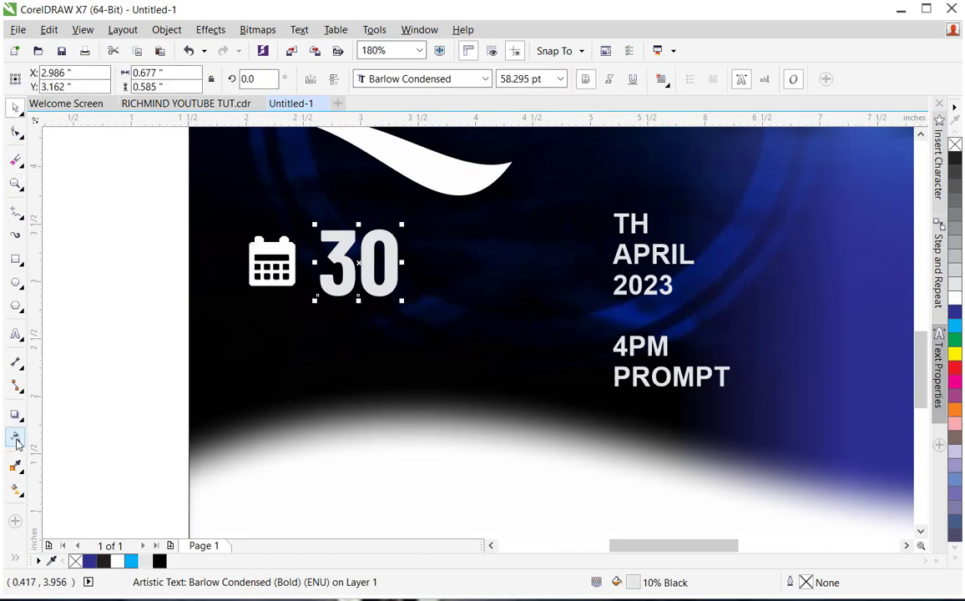
pyautogui.click(15, 490)
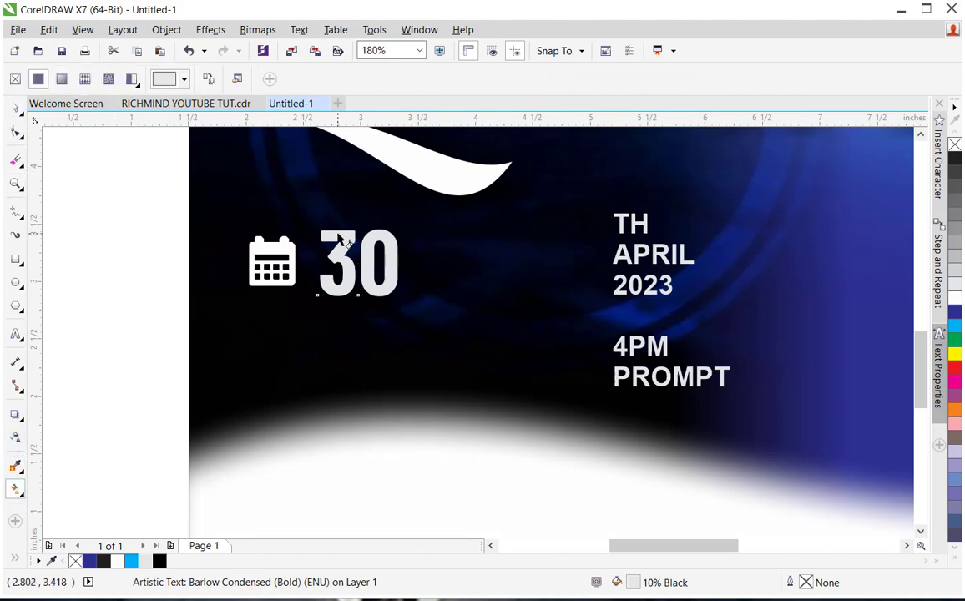
pyautogui.moveTo(334, 234); pyautogui.dragTo(393, 288)
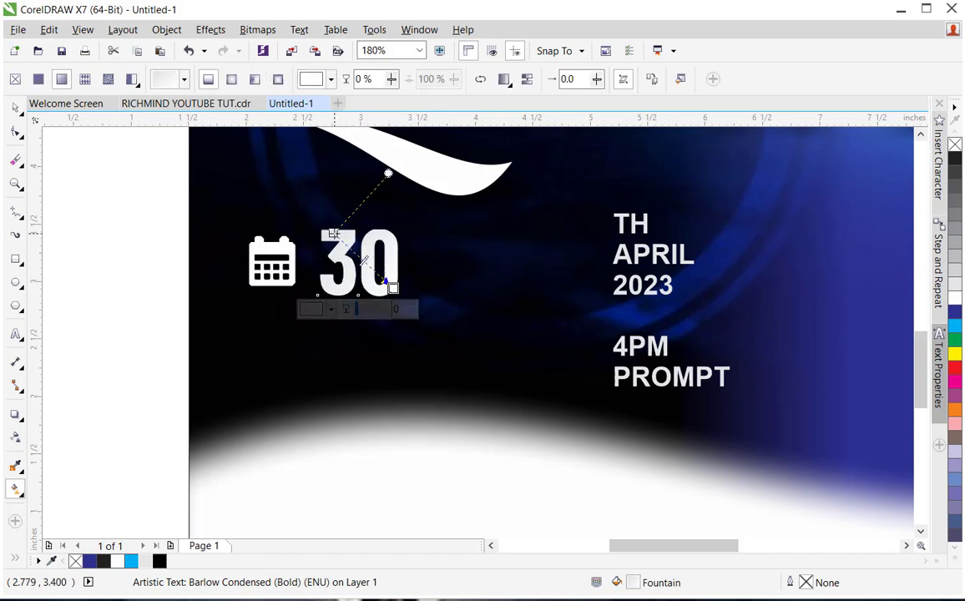
pyautogui.click(333, 233)
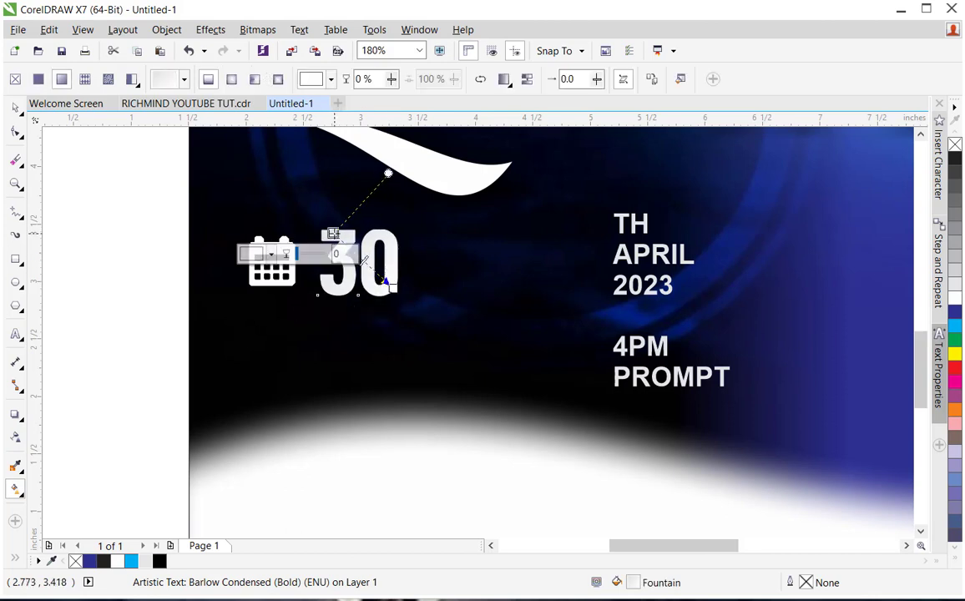
pyautogui.click(957, 408)
pyautogui.click(955, 354)
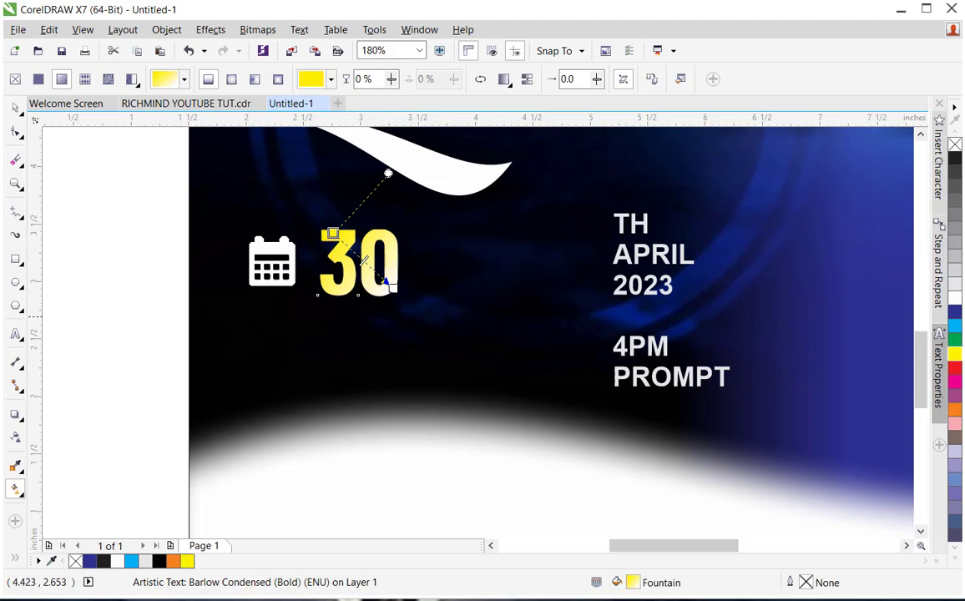
# Step: Make the end color of the 30's gradient black and redirect the gradient steeply down to just below the digits
pyautogui.click(392, 288)
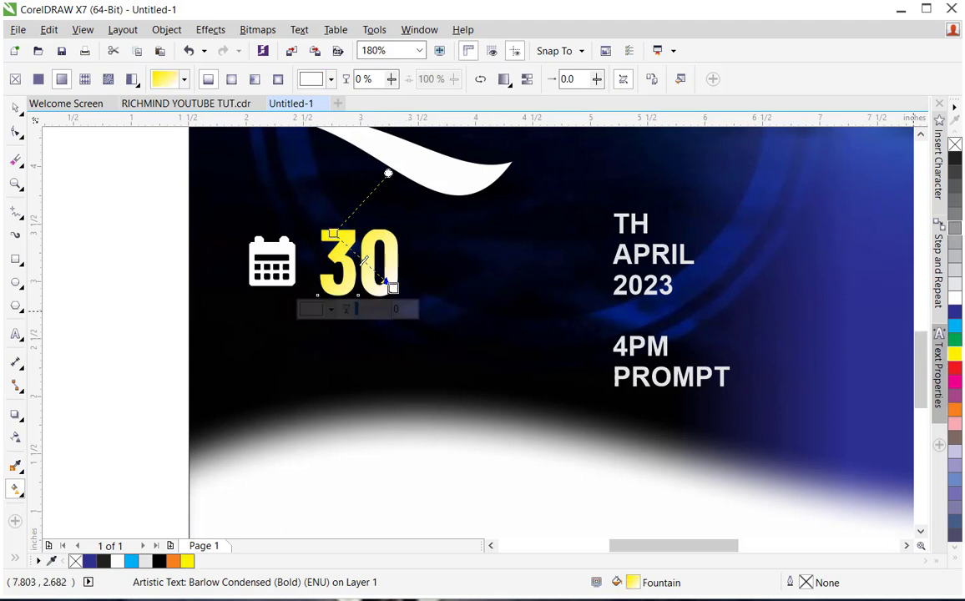
pyautogui.click(959, 167)
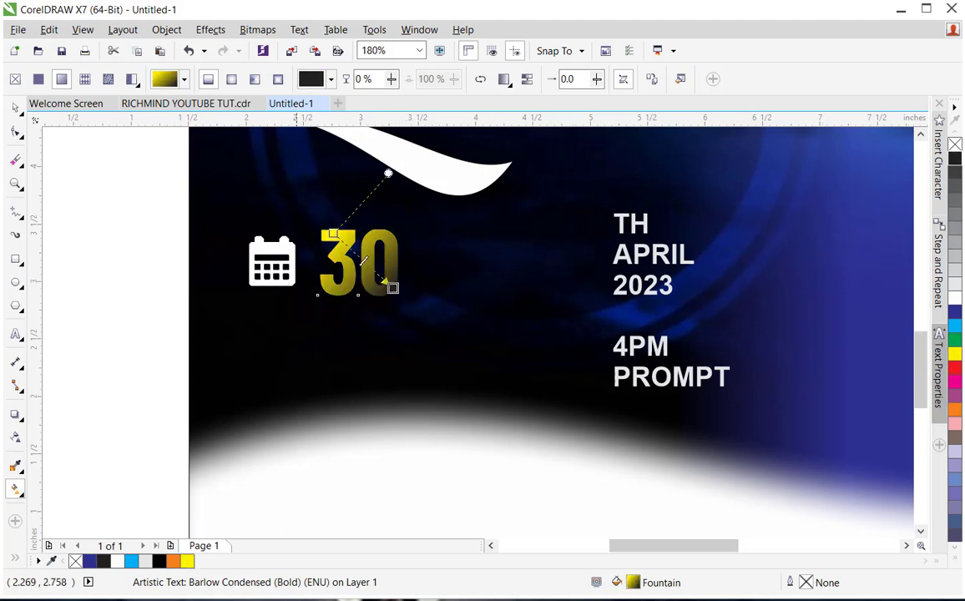
pyautogui.moveTo(393, 287); pyautogui.dragTo(357, 298)
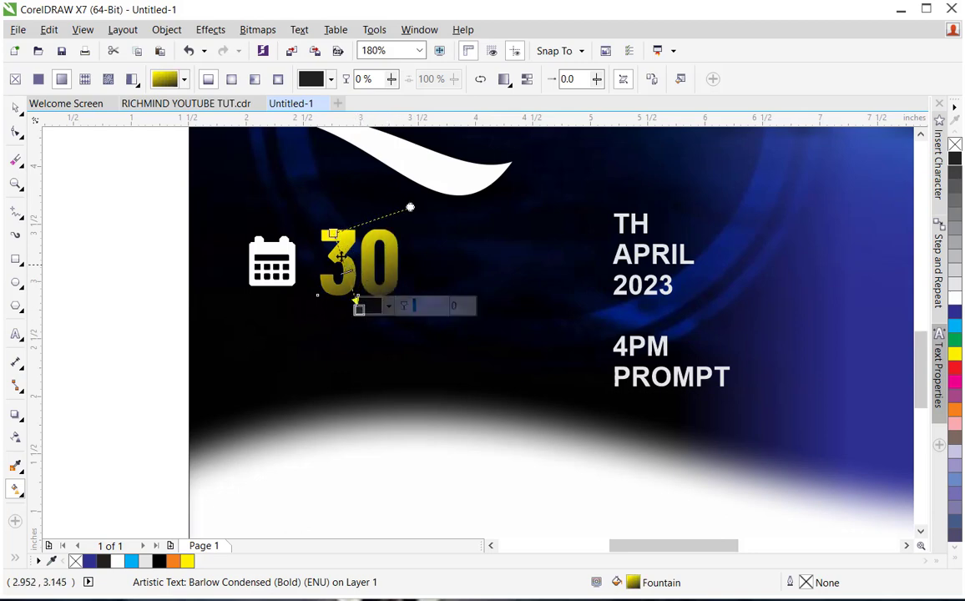
# Step: Change the start color of the 30's gradient to orange using the CMYK color picker
pyautogui.click(333, 234)
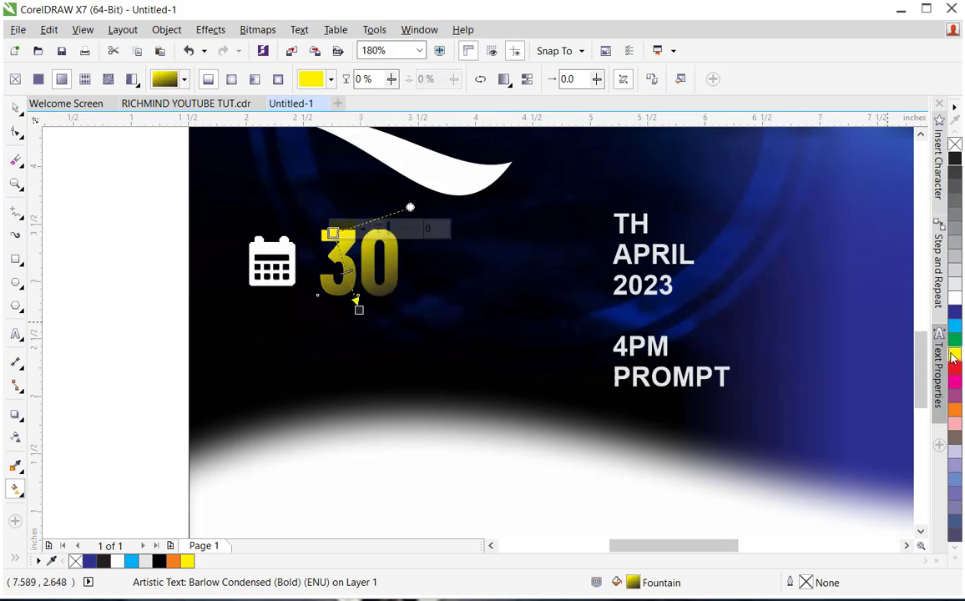
pyautogui.click(955, 355)
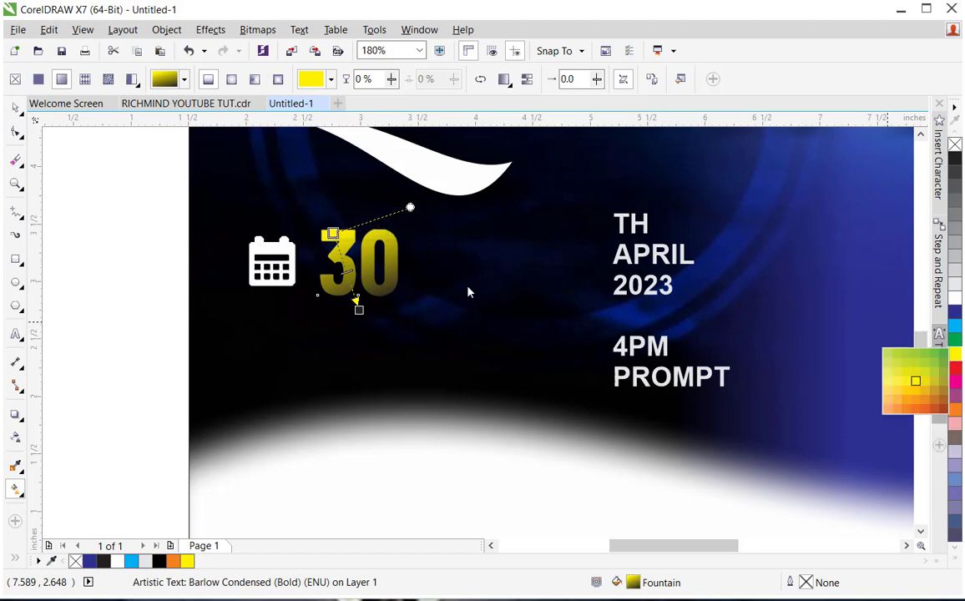
pyautogui.click(335, 236)
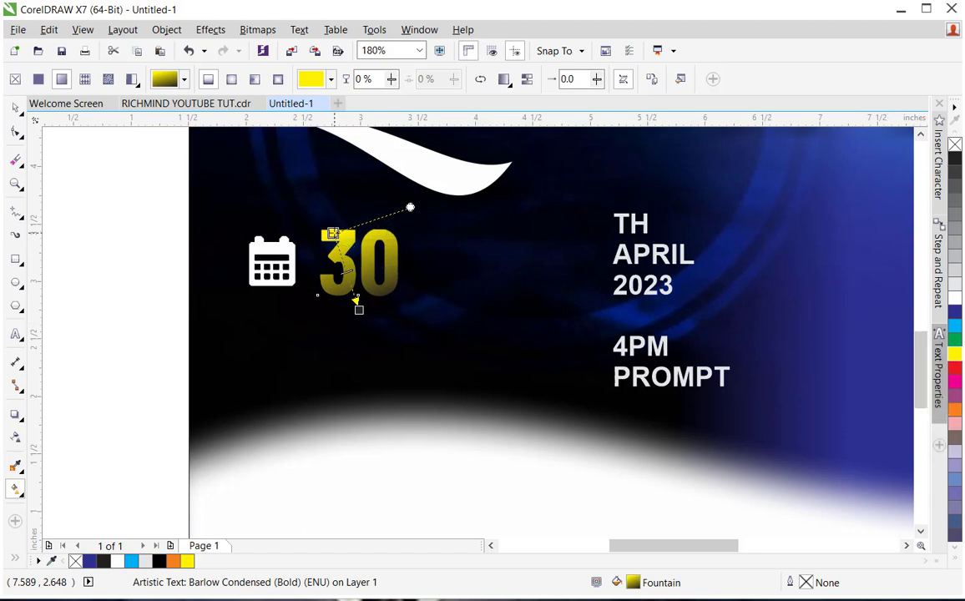
pyautogui.click(335, 236)
pyautogui.click(363, 235)
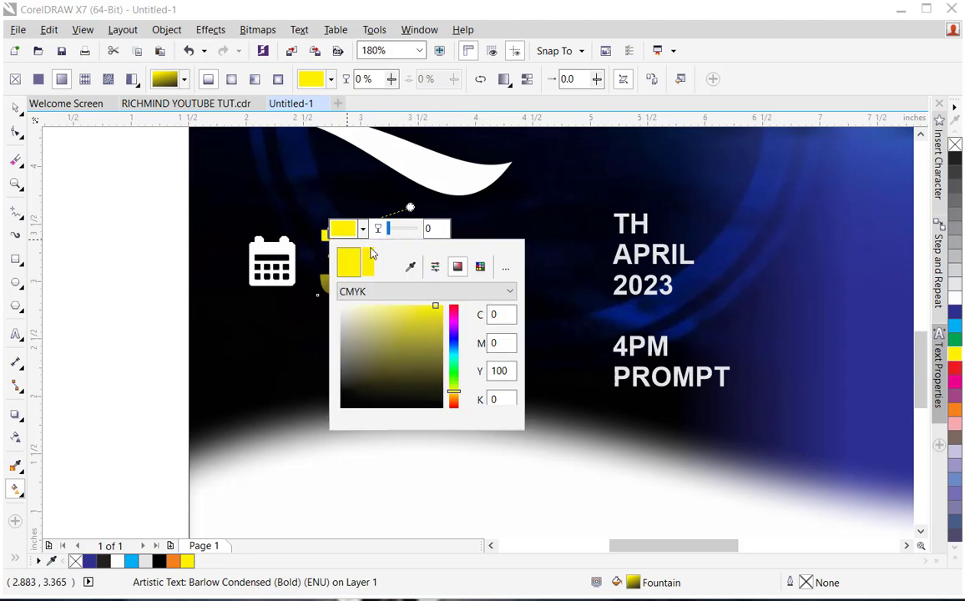
pyautogui.click(454, 399)
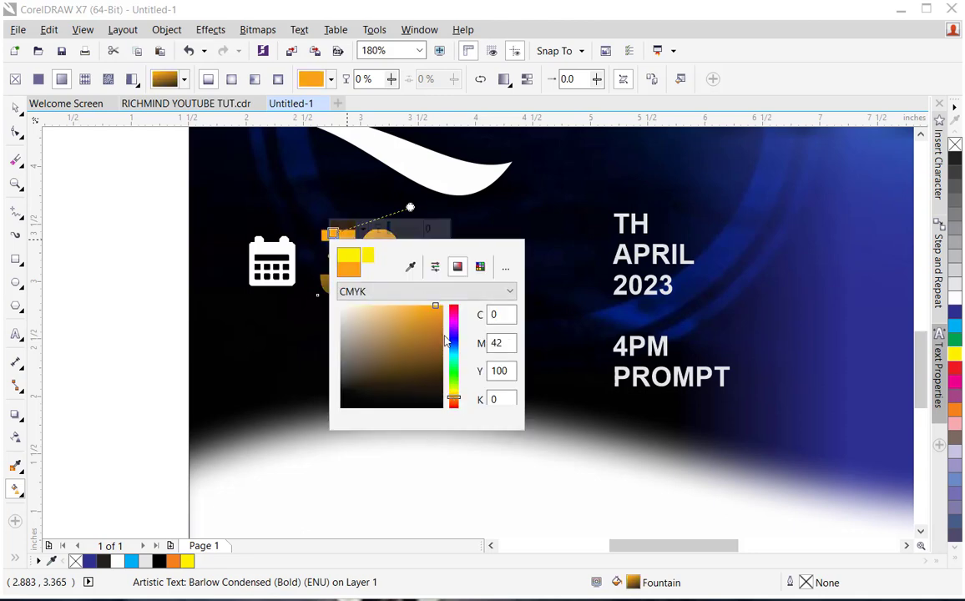
pyautogui.click(428, 316)
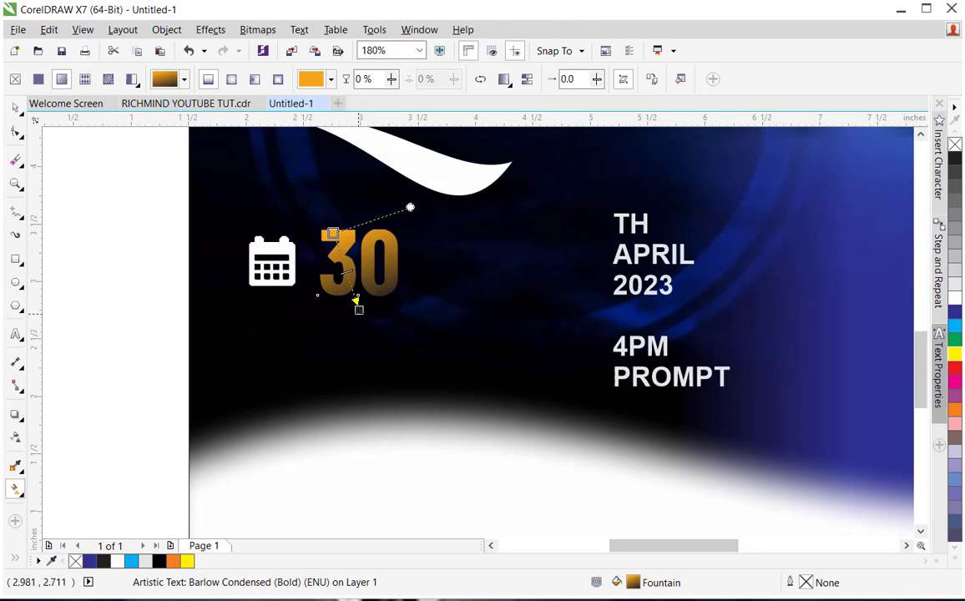
pyautogui.press('space')
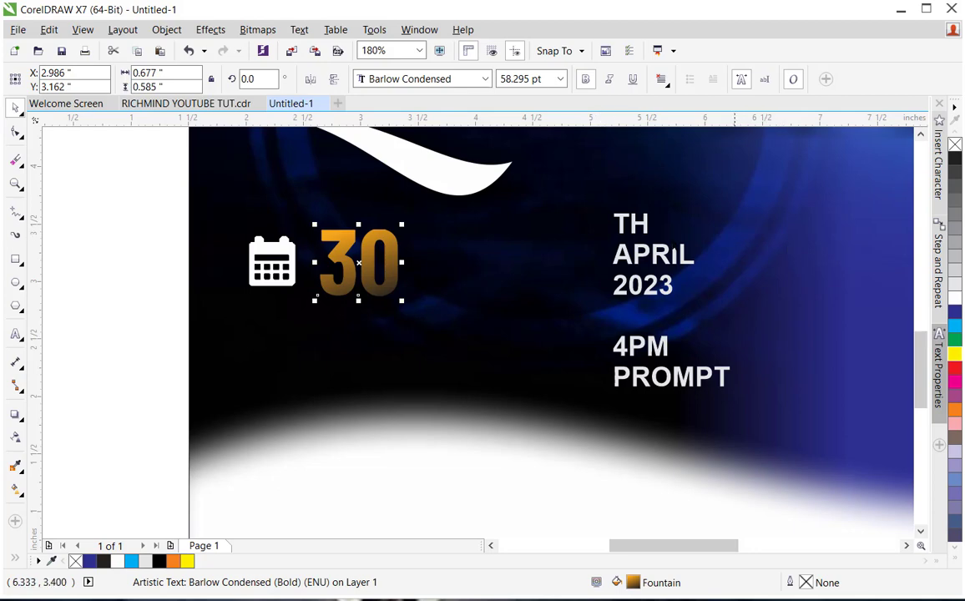
# Step: Set the TH in Barlow Condensed and position it as a superscript at the upper right of the 30
pyautogui.moveTo(612, 228); pyautogui.dragTo(400, 231)
pyautogui.click(486, 78)
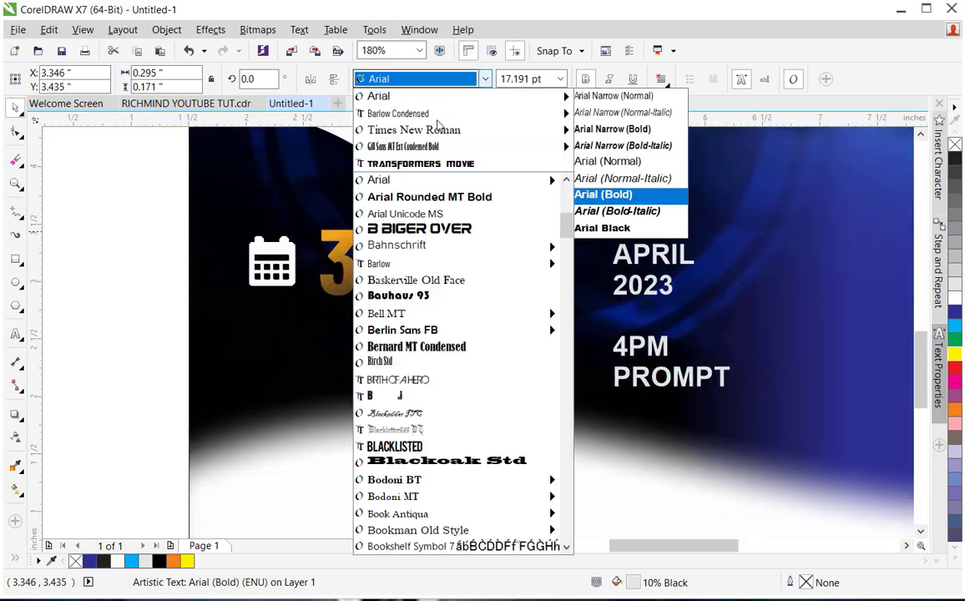
pyautogui.click(396, 114)
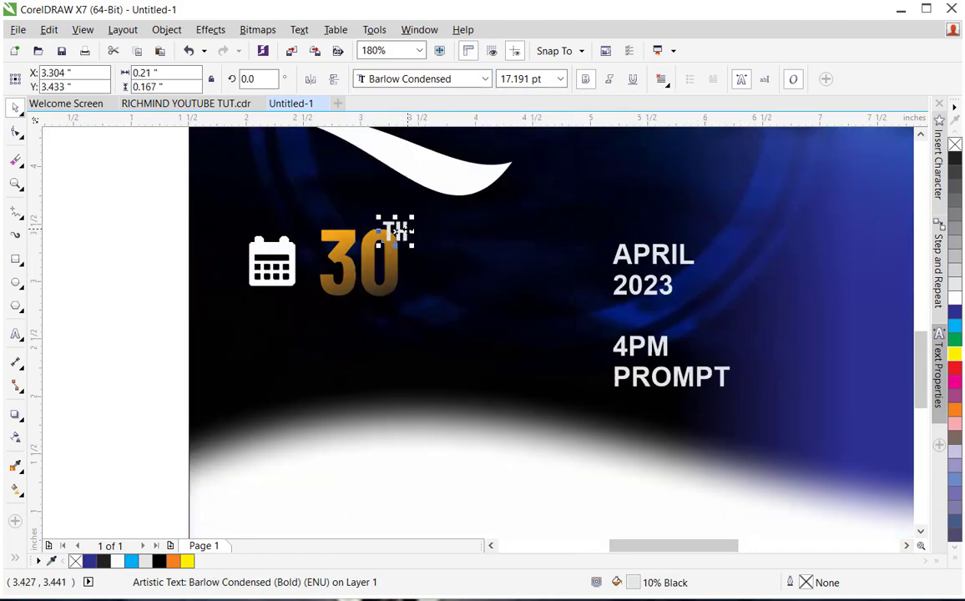
pyautogui.moveTo(392, 235); pyautogui.dragTo(404, 237)
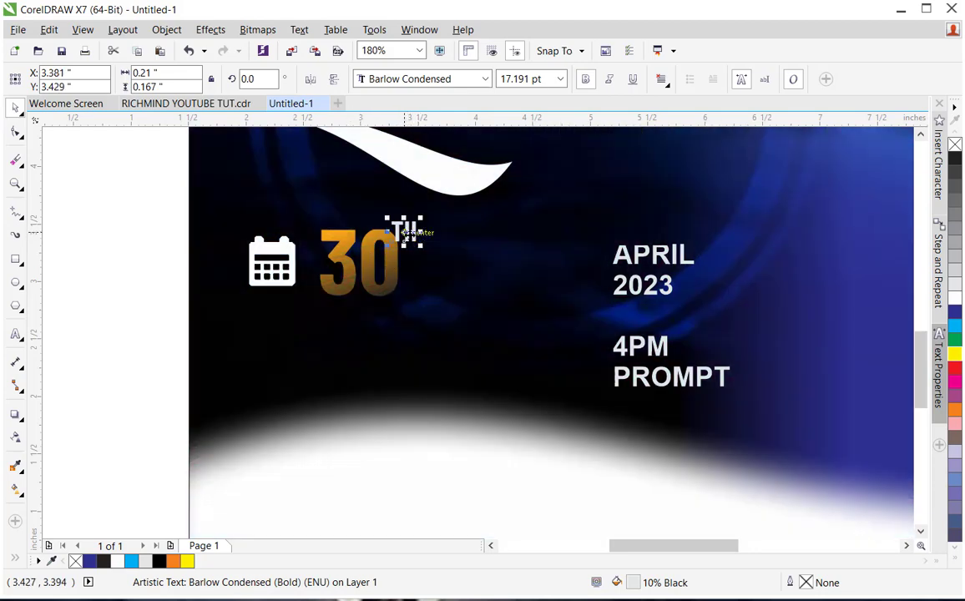
pyautogui.moveTo(406, 233); pyautogui.dragTo(407, 244)
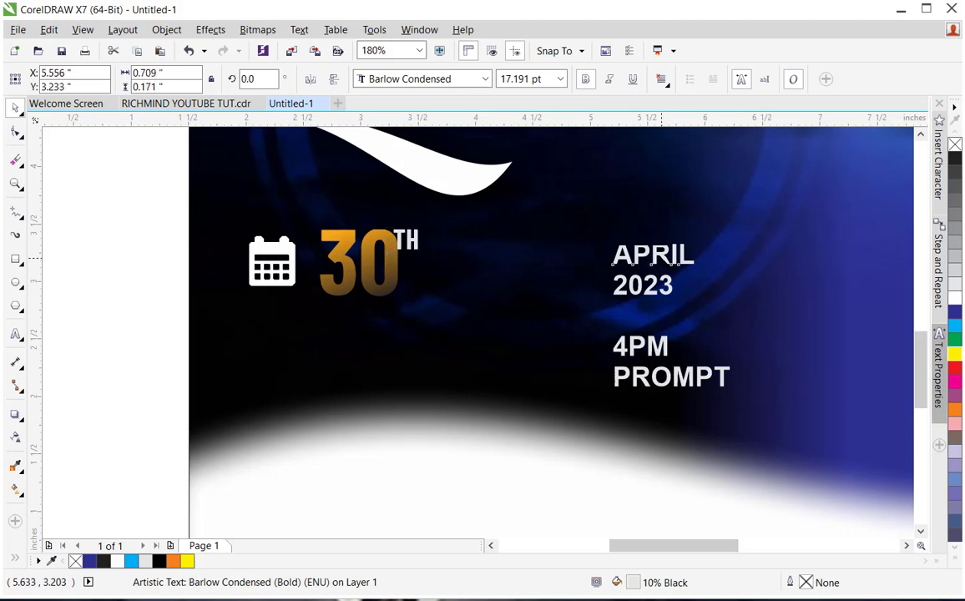
# Step: Set the APRIL, 2023, 4PM and PROMPT lines in Barlow Condensed
pyautogui.click(653, 255)
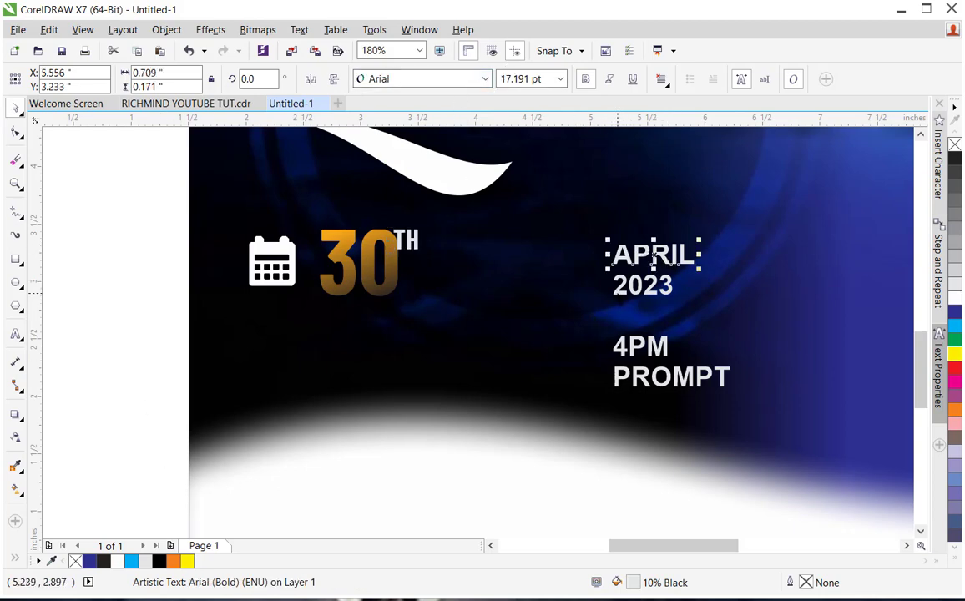
pyautogui.keyDown('shift'); pyautogui.click(622, 289); pyautogui.keyUp('shift')
pyautogui.keyDown('shift'); pyautogui.click(622, 347); pyautogui.keyUp('shift')
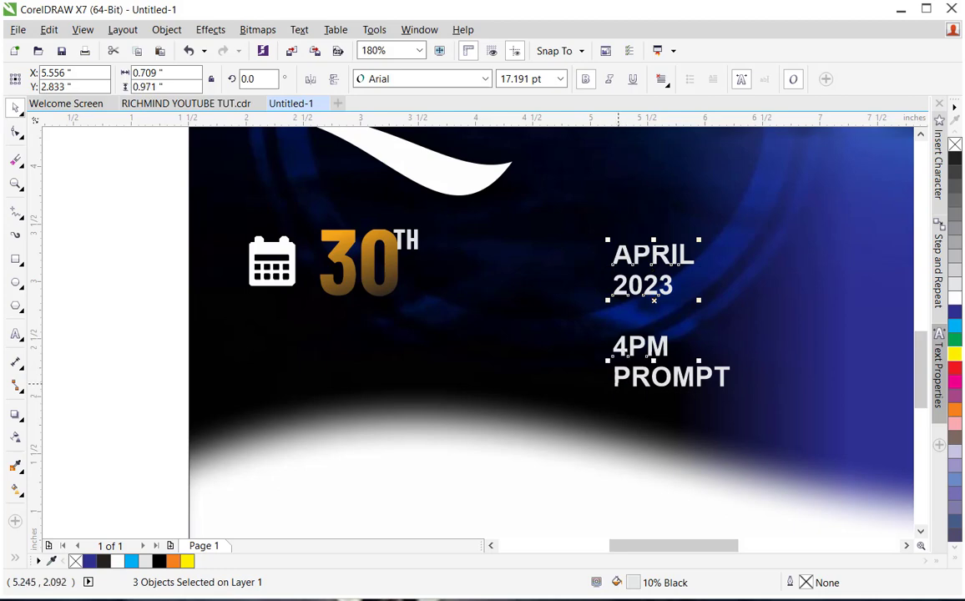
pyautogui.keyDown('shift'); pyautogui.click(618, 378); pyautogui.keyUp('shift')
pyautogui.click(474, 79)
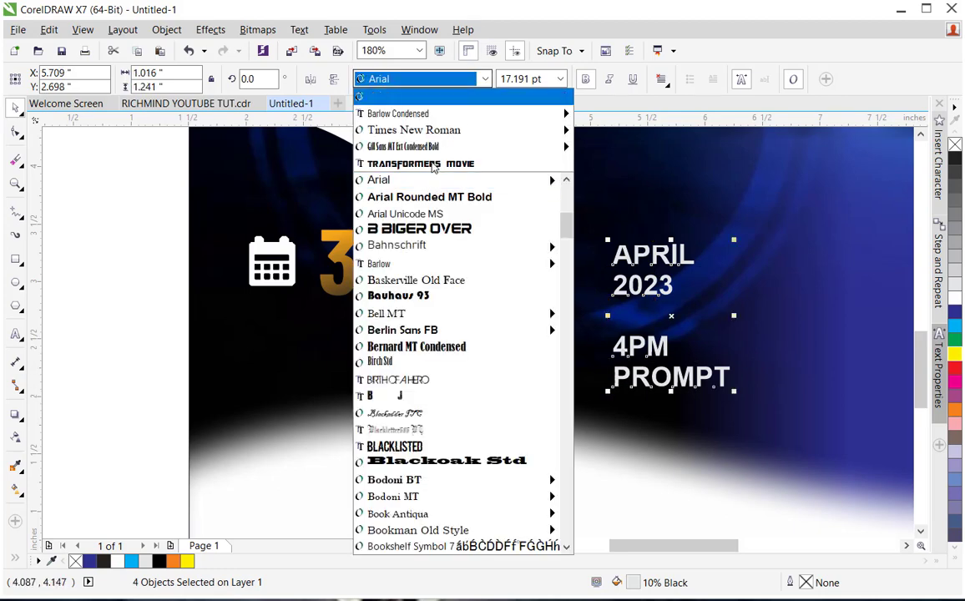
pyautogui.click(418, 115)
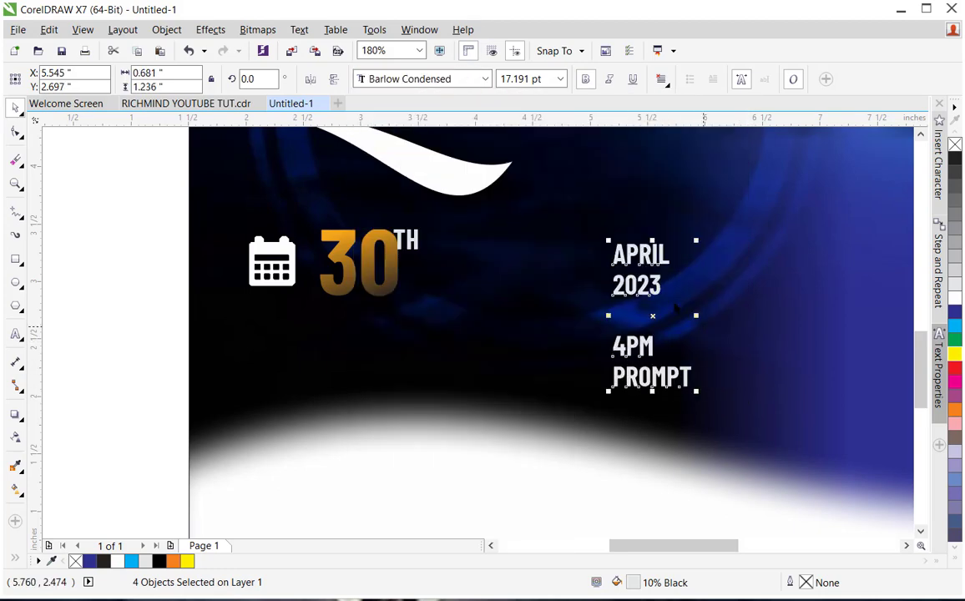
# Step: Place APRIL to the right of the TH, enlarge it to about 26.9 pt and slant it slightly to the right
pyautogui.moveTo(639, 255); pyautogui.dragTo(516, 267)
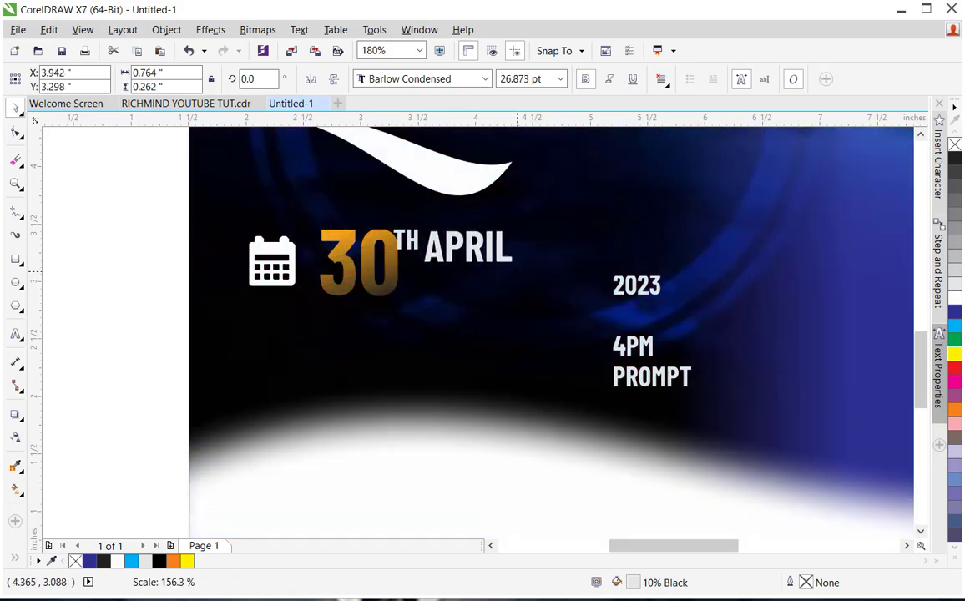
pyautogui.click(454, 237)
pyautogui.moveTo(467, 227); pyautogui.dragTo(475, 227)
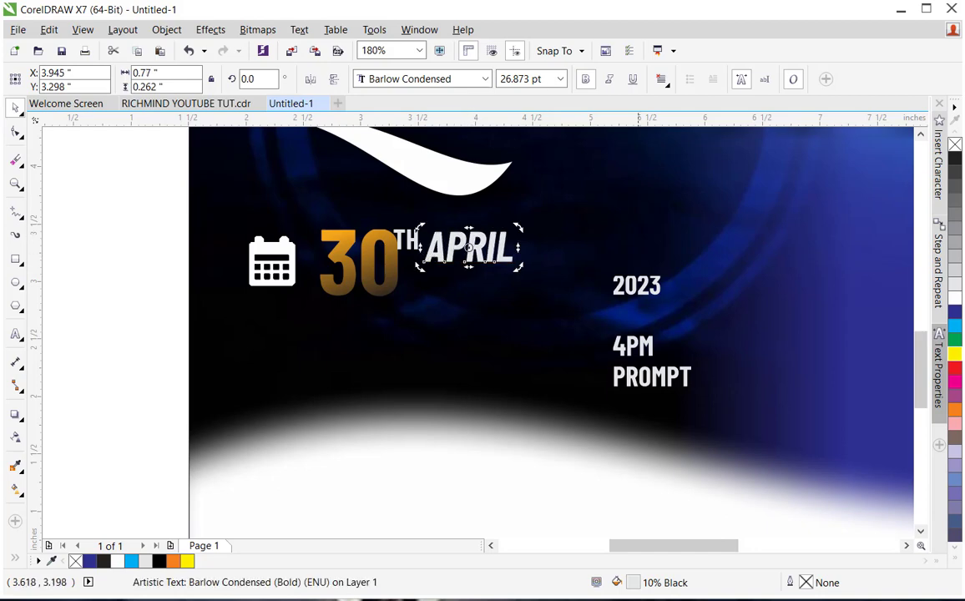
# Step: Place 2023 directly under APRIL and widen its character spacing to match APRIL's width
pyautogui.moveTo(625, 294); pyautogui.dragTo(431, 290)
pyautogui.click(15, 131)
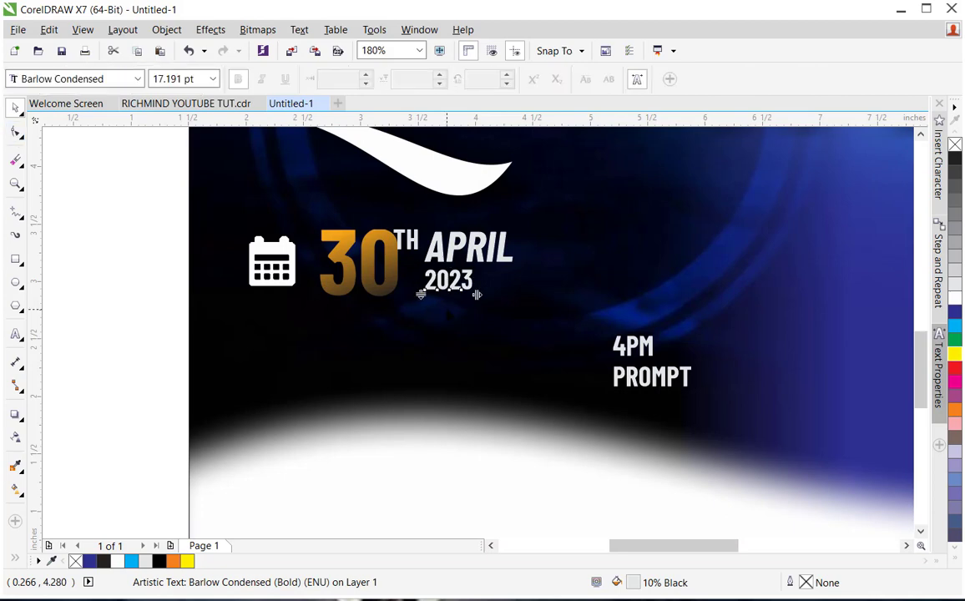
pyautogui.moveTo(531, 299); pyautogui.dragTo(512, 300)
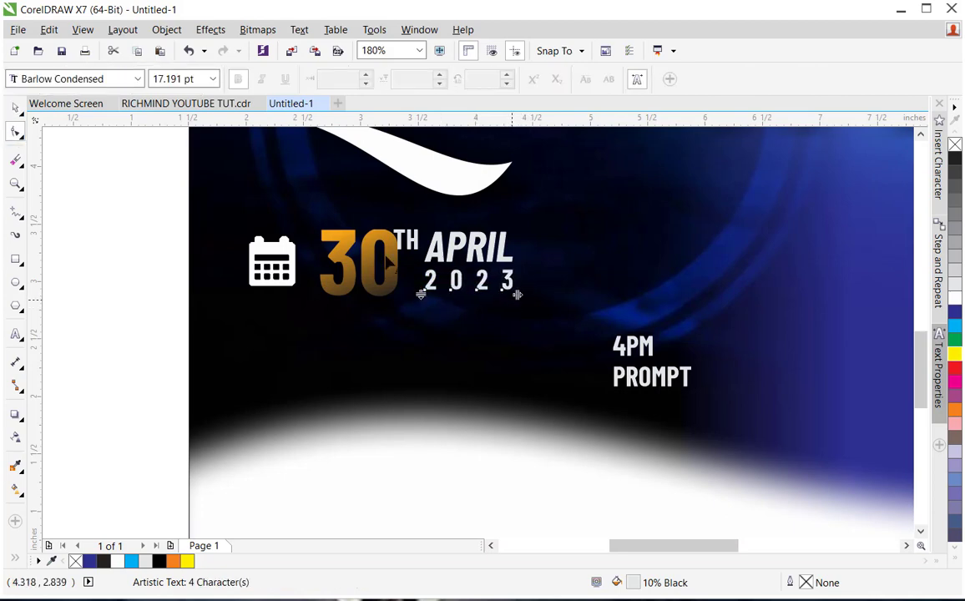
pyautogui.click(15, 108)
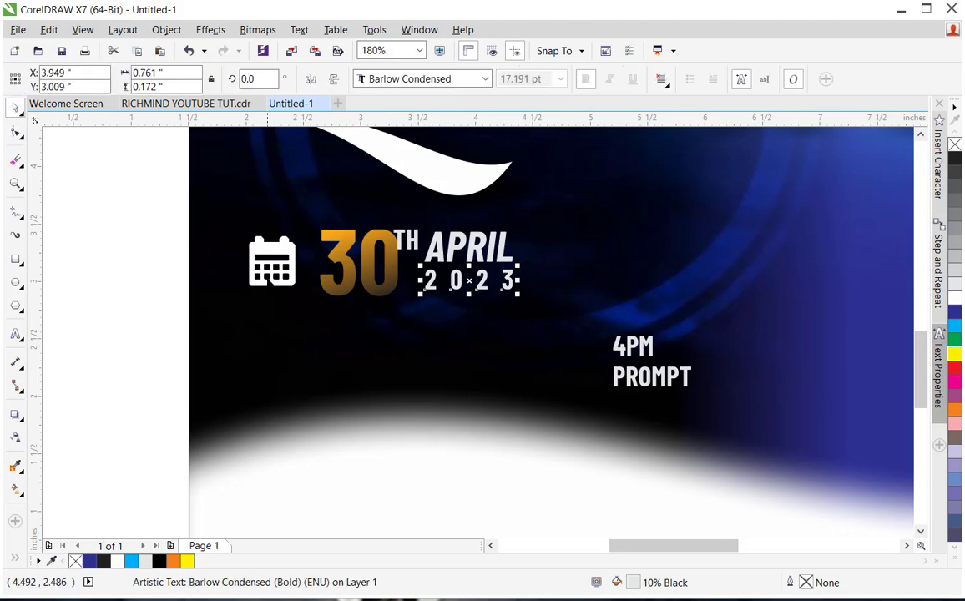
# Step: Duplicate the gradient 30 to the right of the APRIL 2023 text and change the copy's text to 4
pyautogui.click(335, 288)
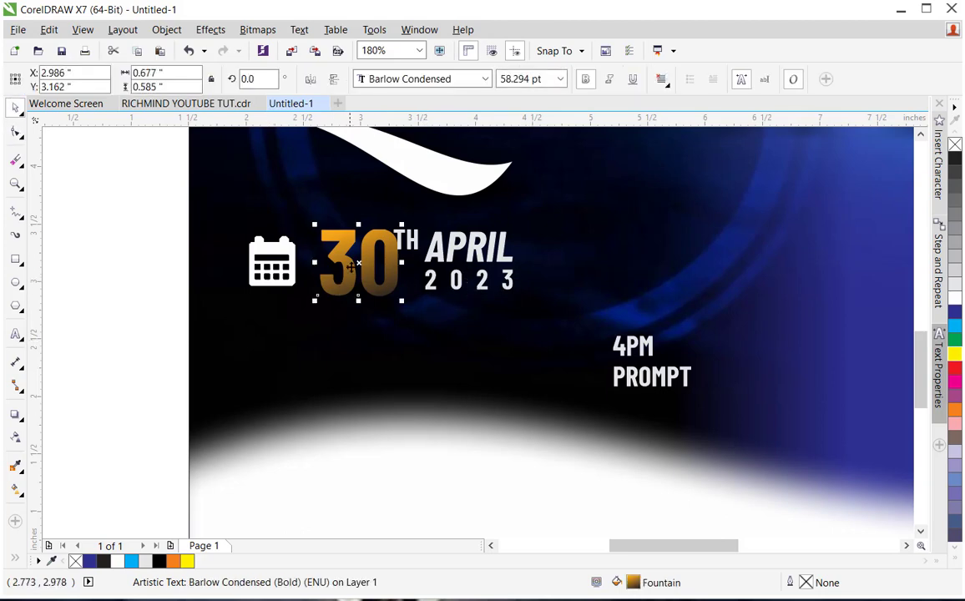
pyautogui.moveTo(350, 262); pyautogui.dragTo(651, 265)
pyautogui.rightClick(604, 260)
pyautogui.doubleClick(605, 260)
pyautogui.write('4')
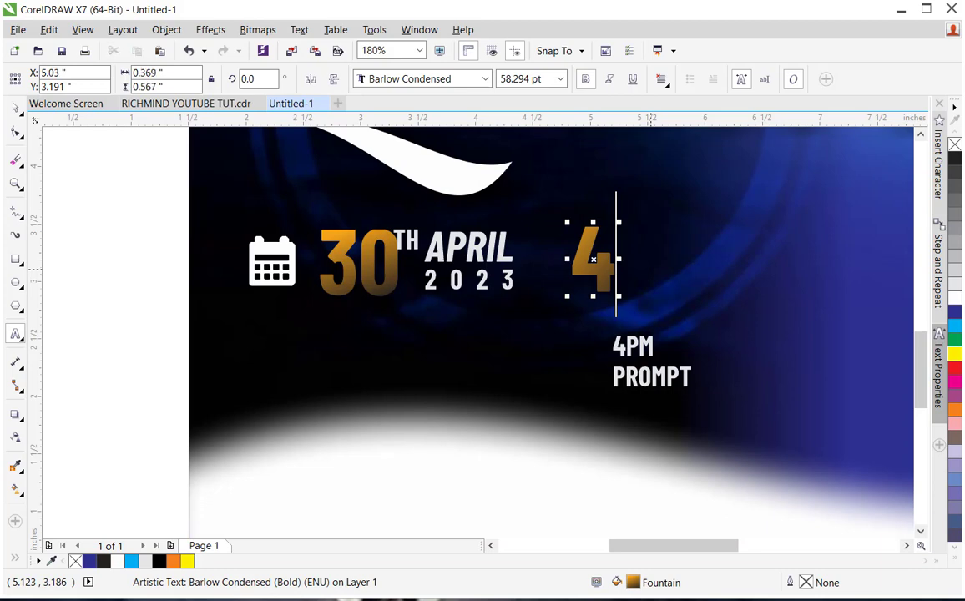
# Step: Complete the copied gradient 4 so that it reads 4PM in capitals
pyautogui.write('pm')
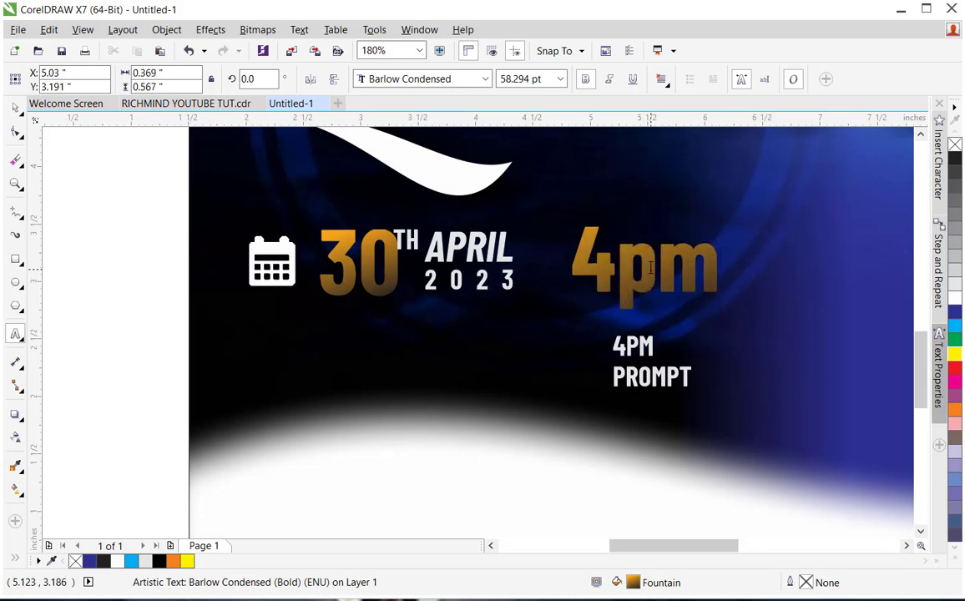
pyautogui.press('BackSpace')
pyautogui.press('BackSpace')
pyautogui.write('PM')
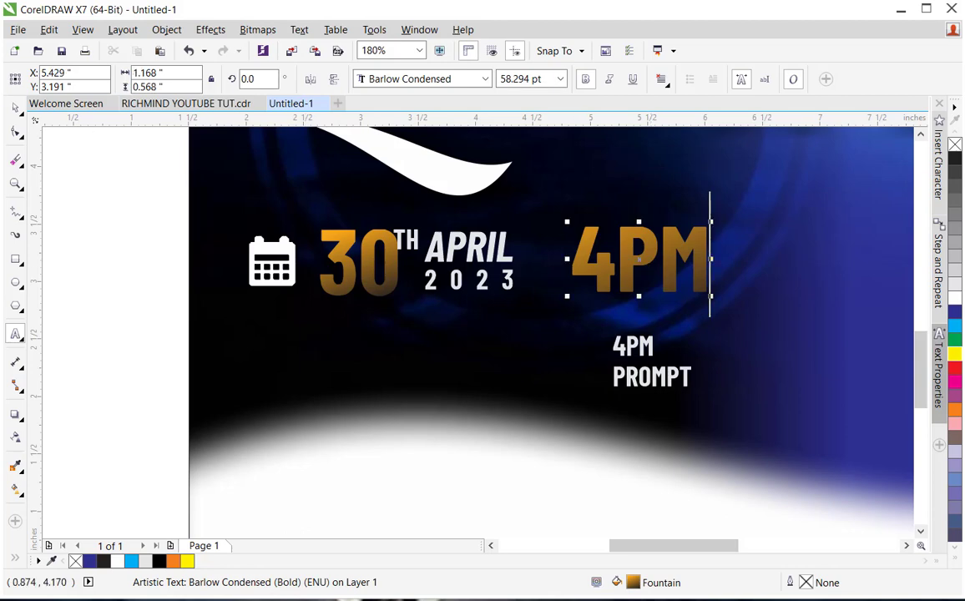
pyautogui.click(15, 112)
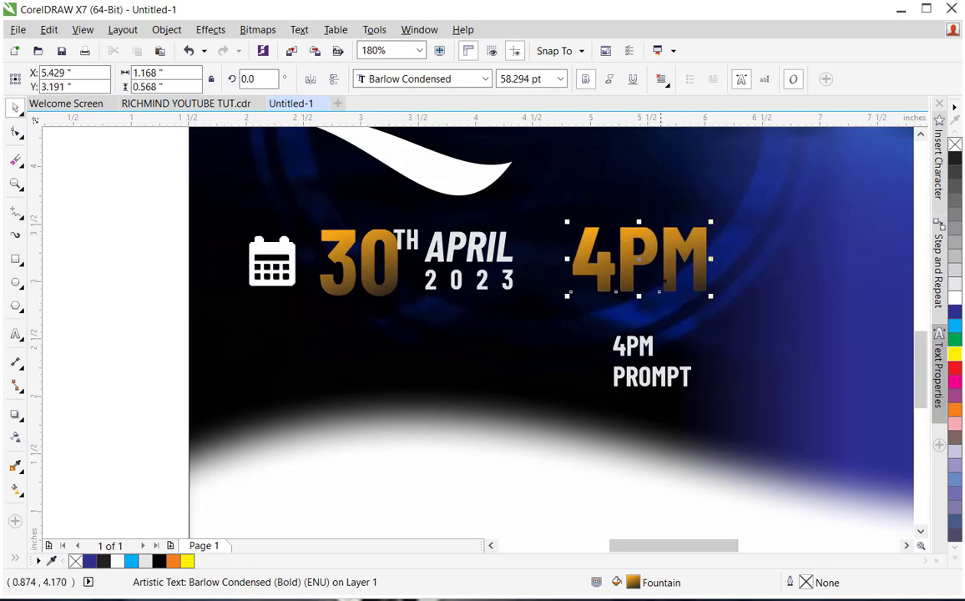
# Step: Place PROMPT directly under the gradient 4PM and reduce the 4PM text to about 52.3 pt
pyautogui.moveTo(616, 375); pyautogui.dragTo(584, 266)
pyautogui.click(592, 264)
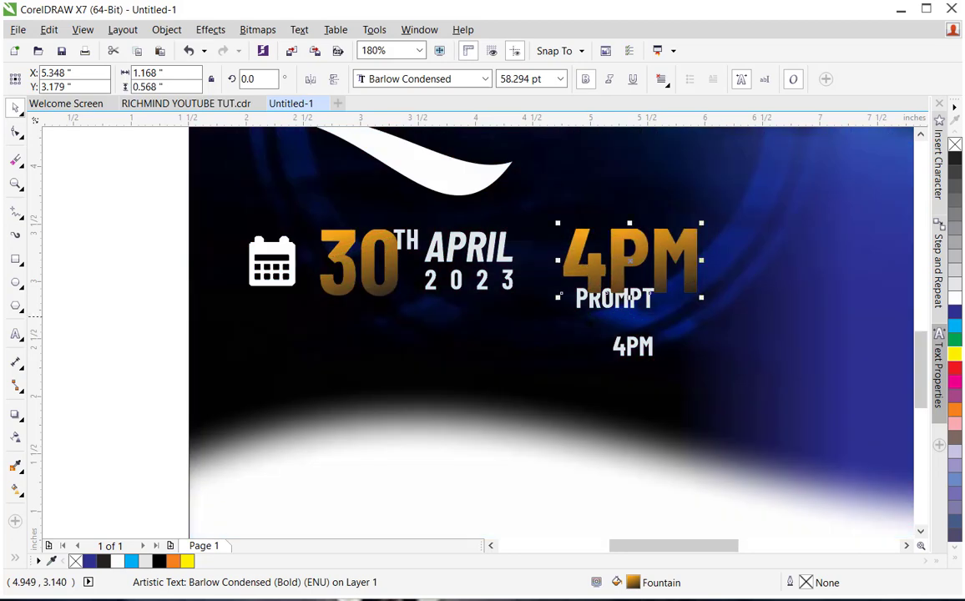
pyautogui.moveTo(700, 306); pyautogui.dragTo(692, 292)
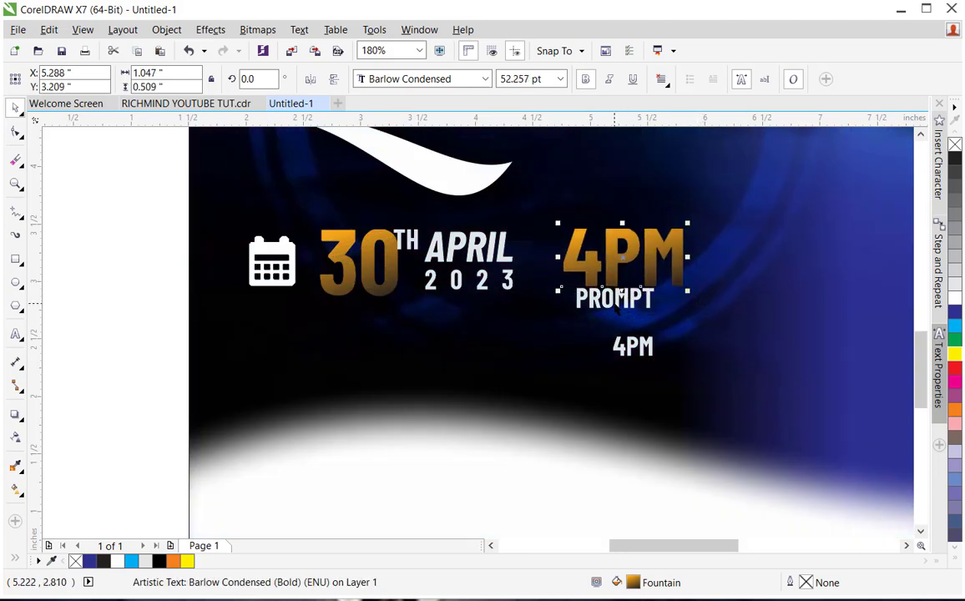
# Step: Widen PROMPT's character spacing so it spans roughly the width of the gradient 4PM
pyautogui.click(615, 298)
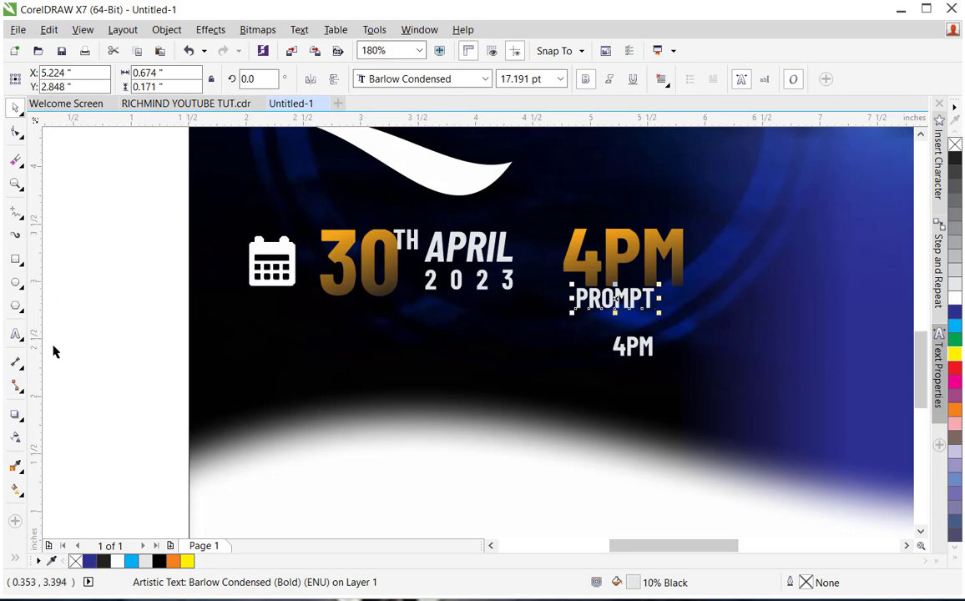
pyautogui.click(15, 131)
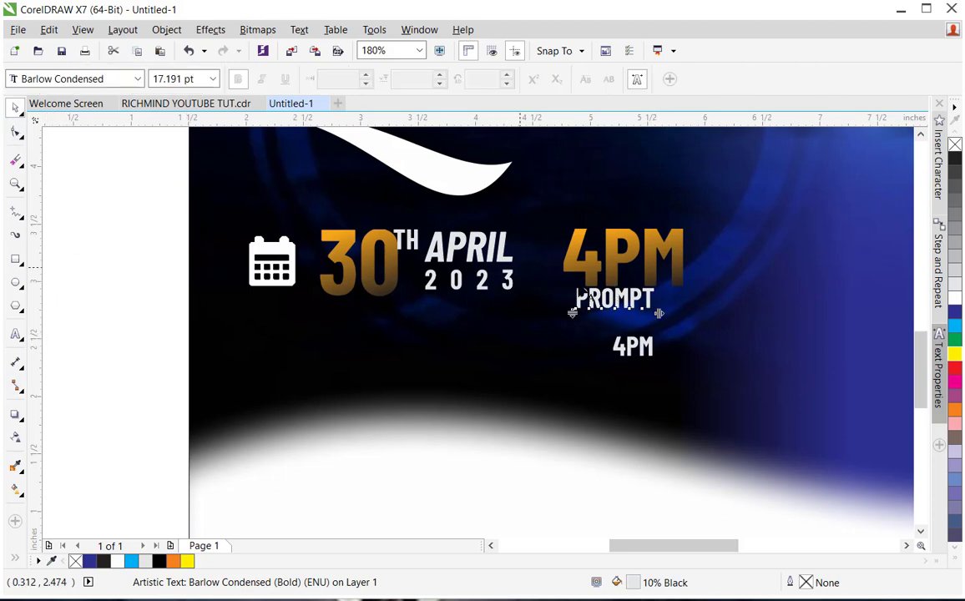
pyautogui.moveTo(659, 313); pyautogui.dragTo(691, 313)
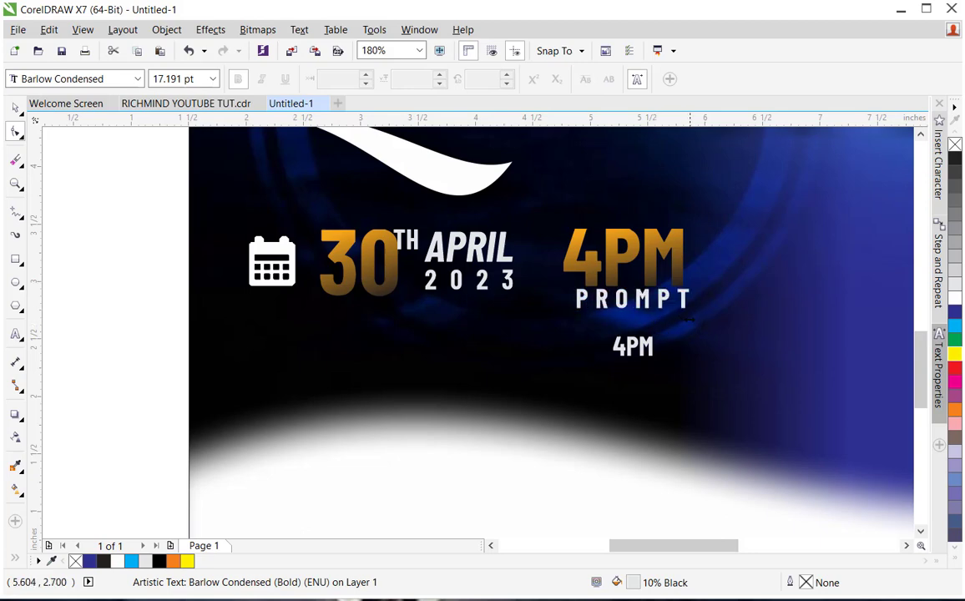
# Step: Shift 2023 slightly left and down beneath APRIL
pyautogui.click(614, 258)
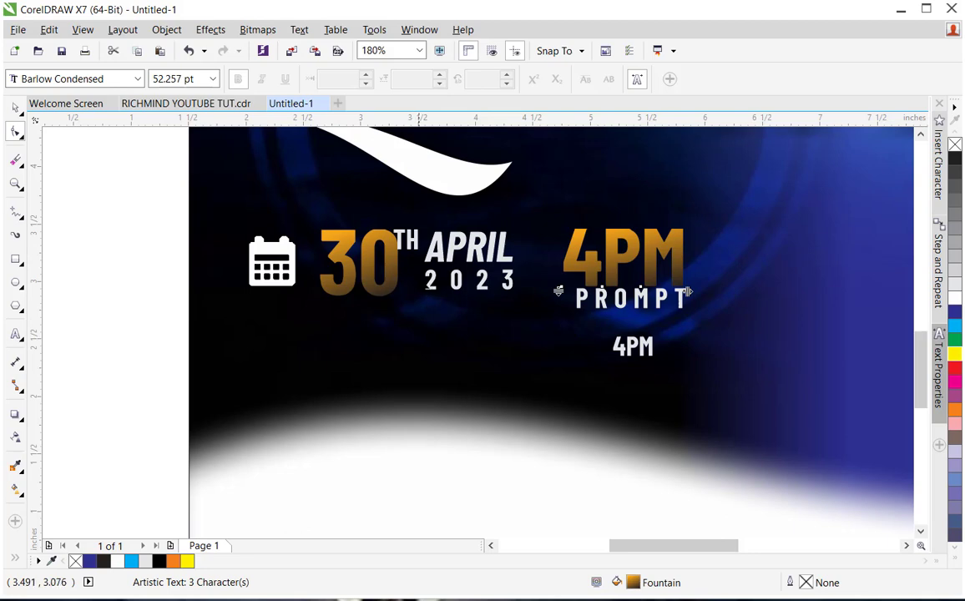
pyautogui.click(426, 291)
pyautogui.click(428, 284)
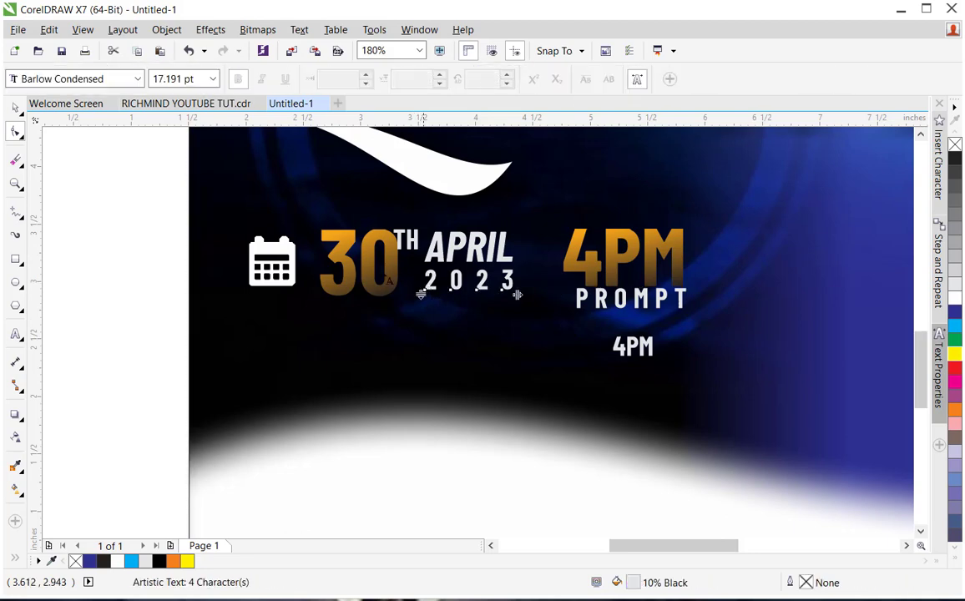
pyautogui.click(15, 107)
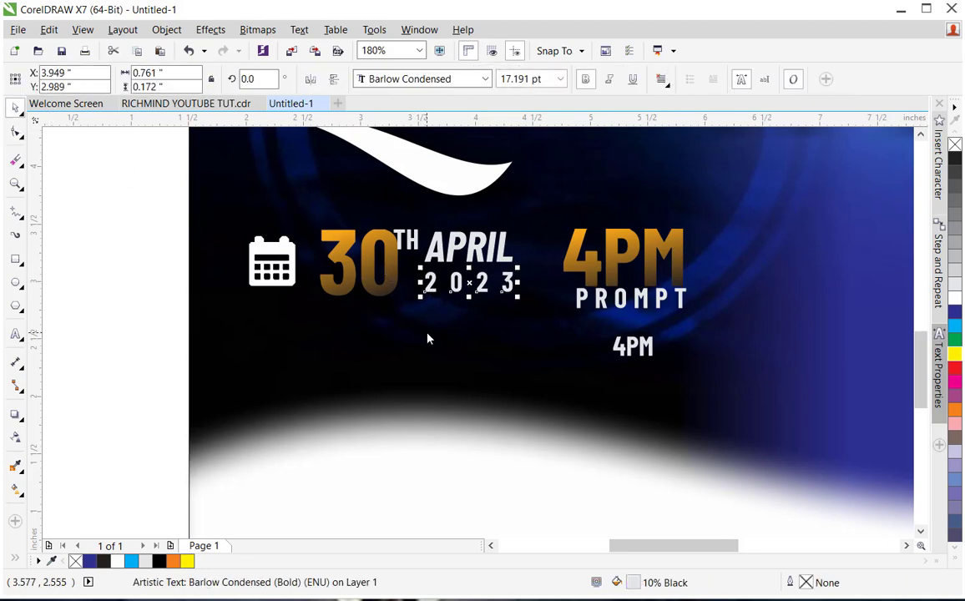
pyautogui.press('Left')
pyautogui.press('Left')
pyautogui.press('Down')
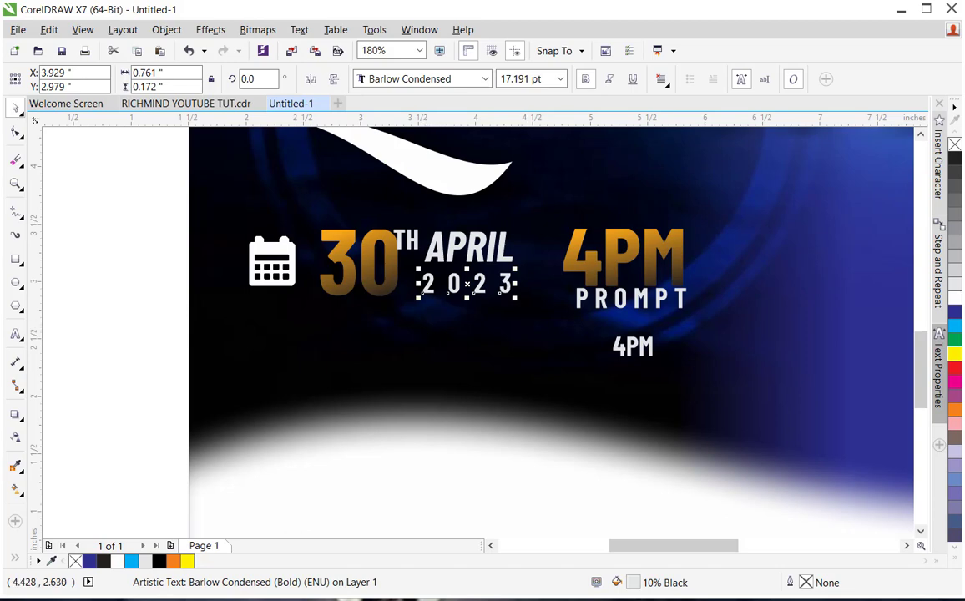
# Step: Reduce the gradient 4PM to about 45.1 pt and widen its character spacing to end level with PROMPT
pyautogui.click(595, 280)
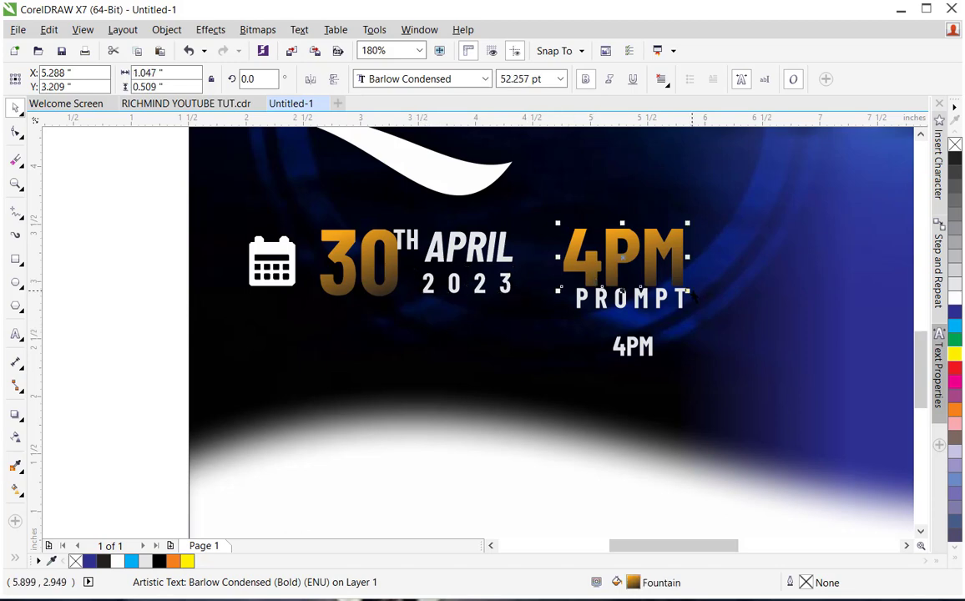
pyautogui.moveTo(688, 290); pyautogui.dragTo(686, 285)
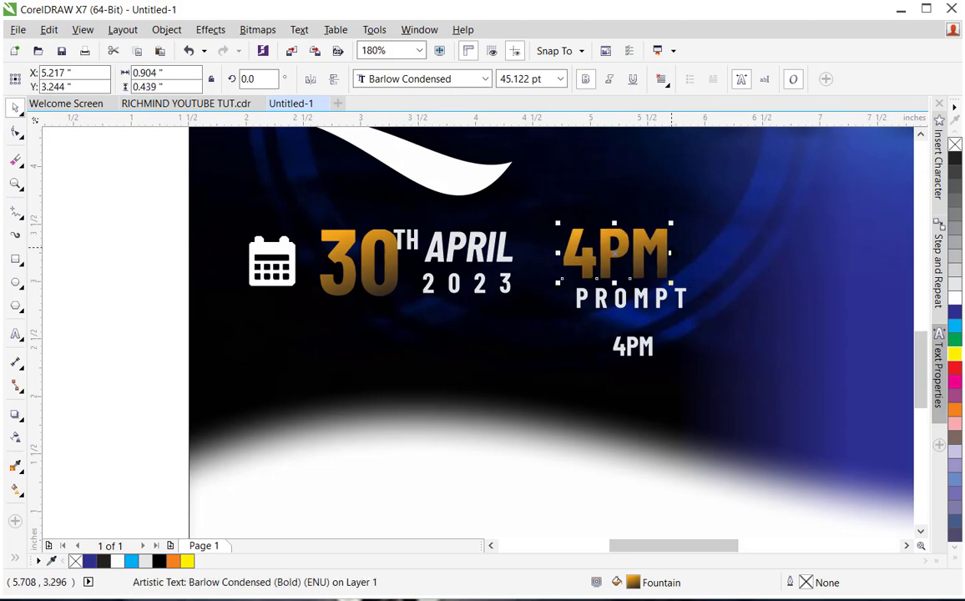
pyautogui.click(17, 134)
pyautogui.moveTo(672, 284); pyautogui.dragTo(685, 289)
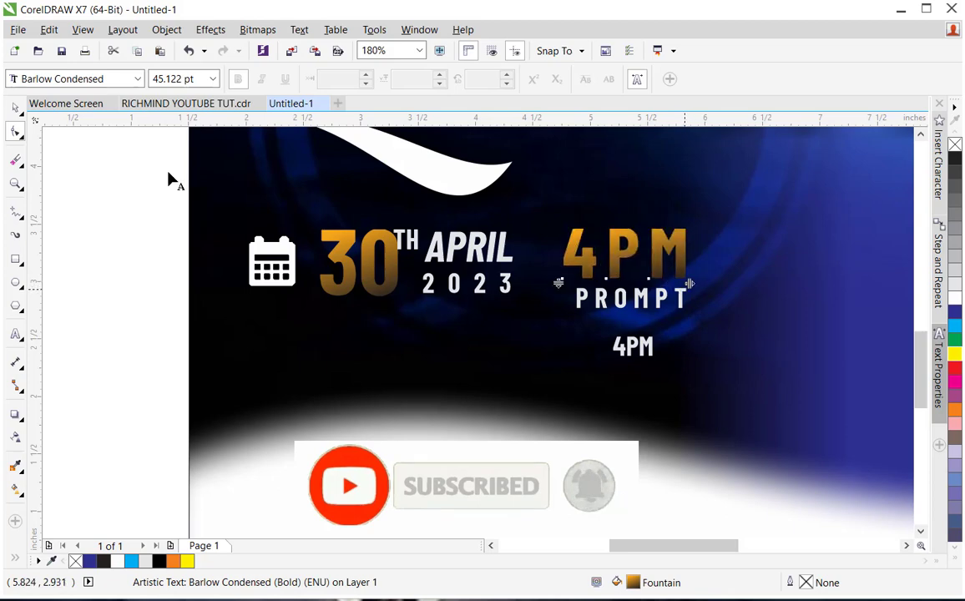
pyautogui.press('space')
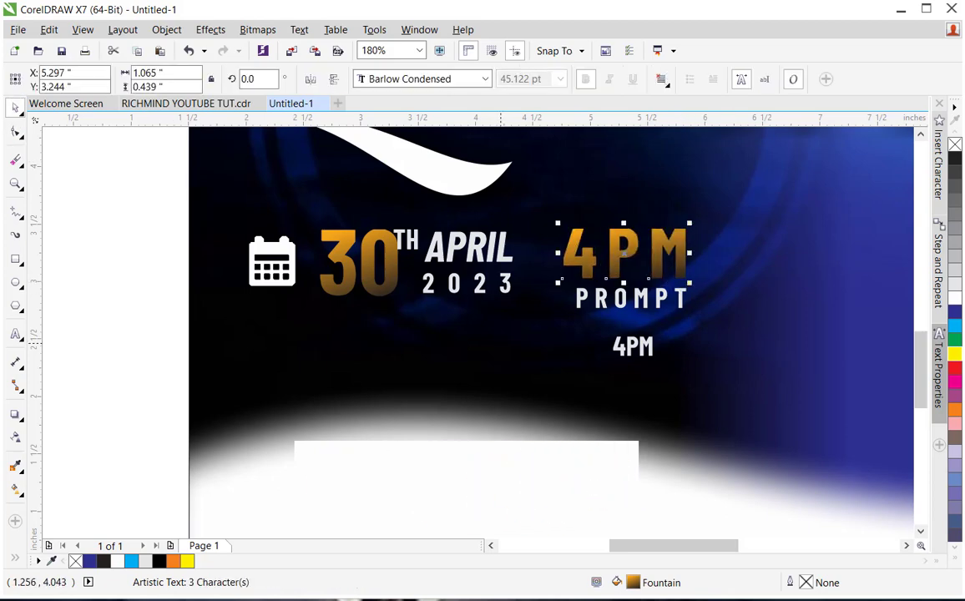
# Step: Move PROMPT up closer to the gradient 4PM and delete the leftover plain 4PM text
pyautogui.click(583, 303)
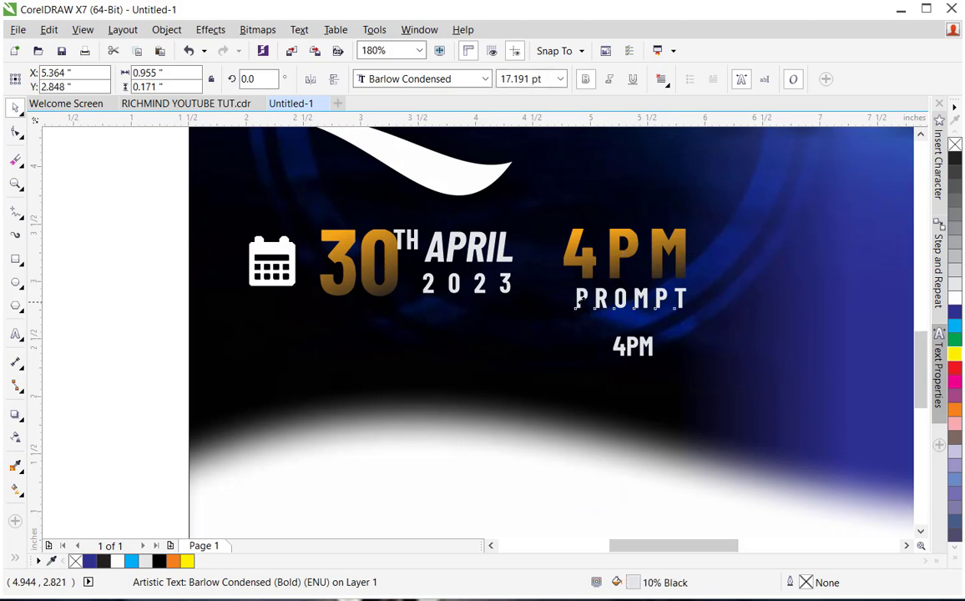
pyautogui.moveTo(584, 303)
pyautogui.mouseDown()
pyautogui.moveTo(576, 297)
pyautogui.moveTo(585, 297)
pyautogui.mouseUp()
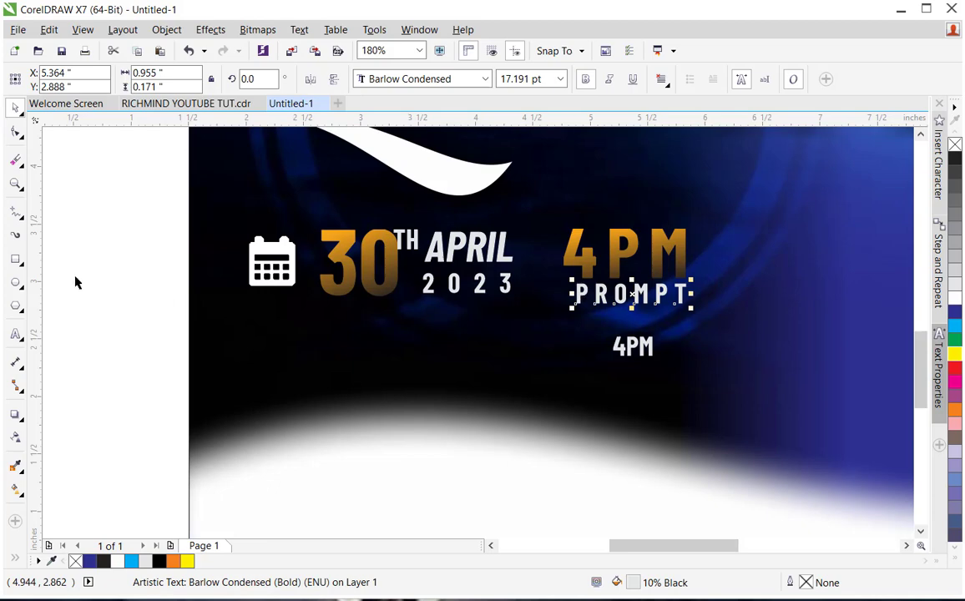
pyautogui.click(16, 185)
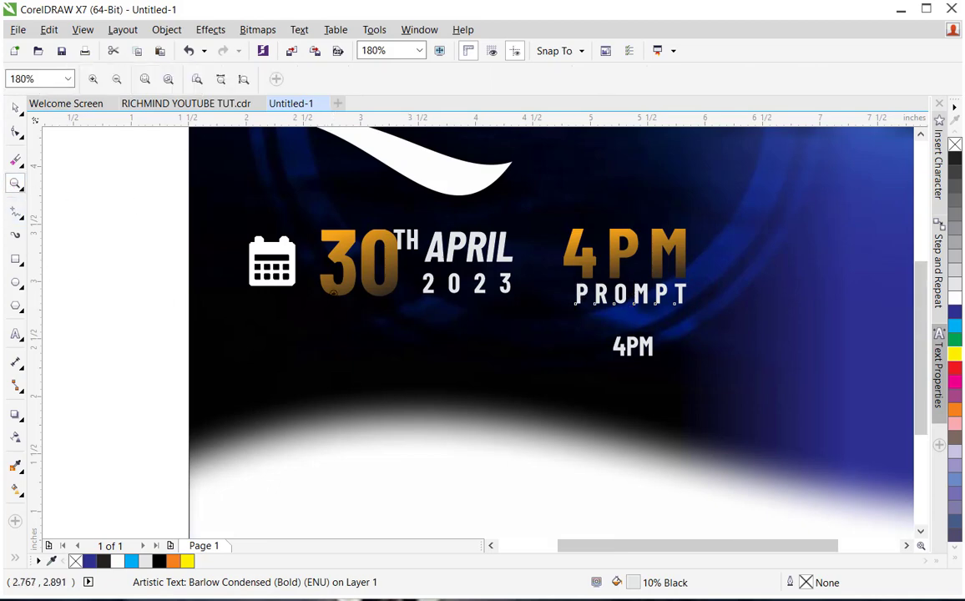
pyautogui.press('F4')
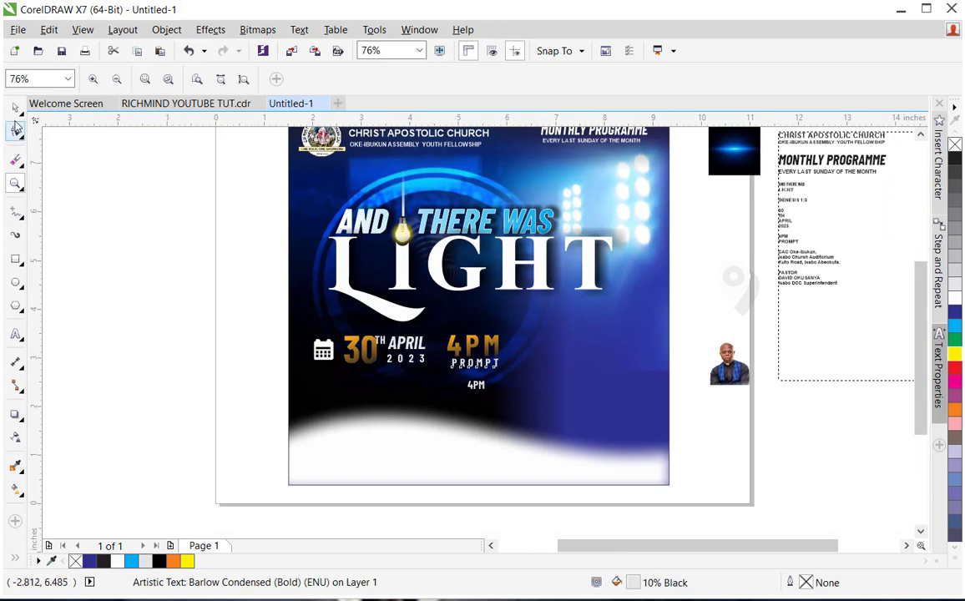
pyautogui.click(16, 110)
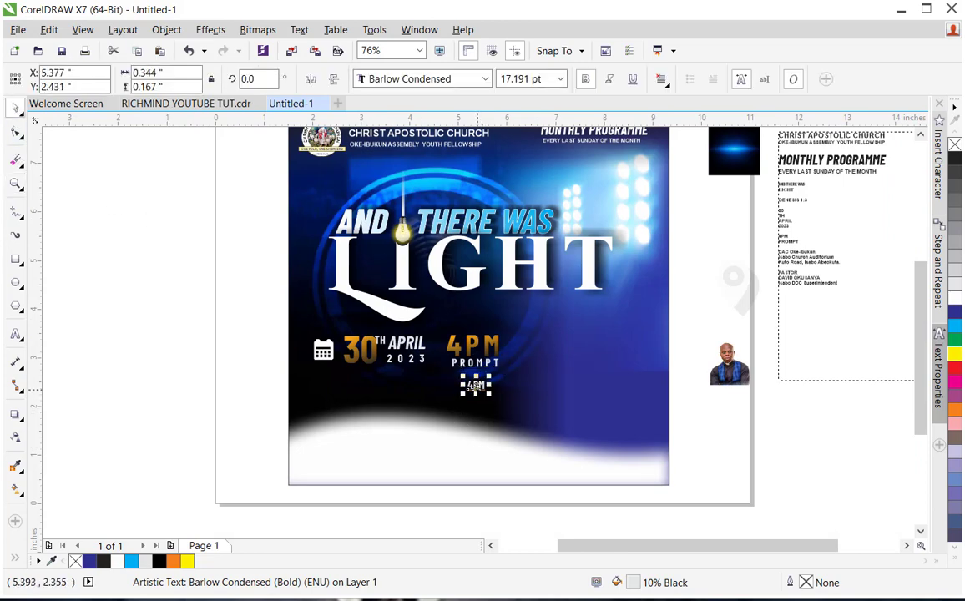
pyautogui.press('Delete')
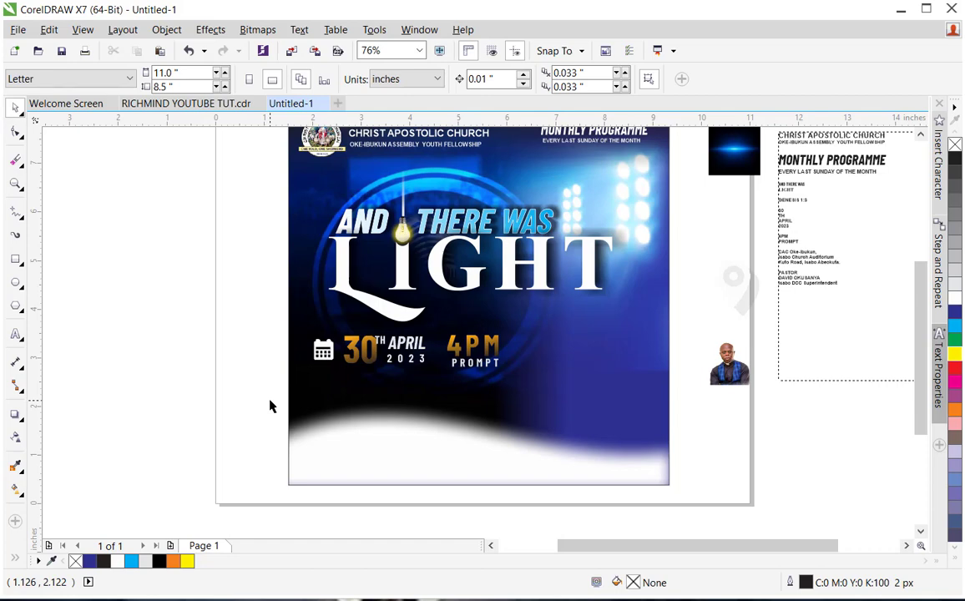
# Step: Place the location icon directly below the calendar icon, scaled to about 127.5%, and align the two icons
pyautogui.click(732, 277)
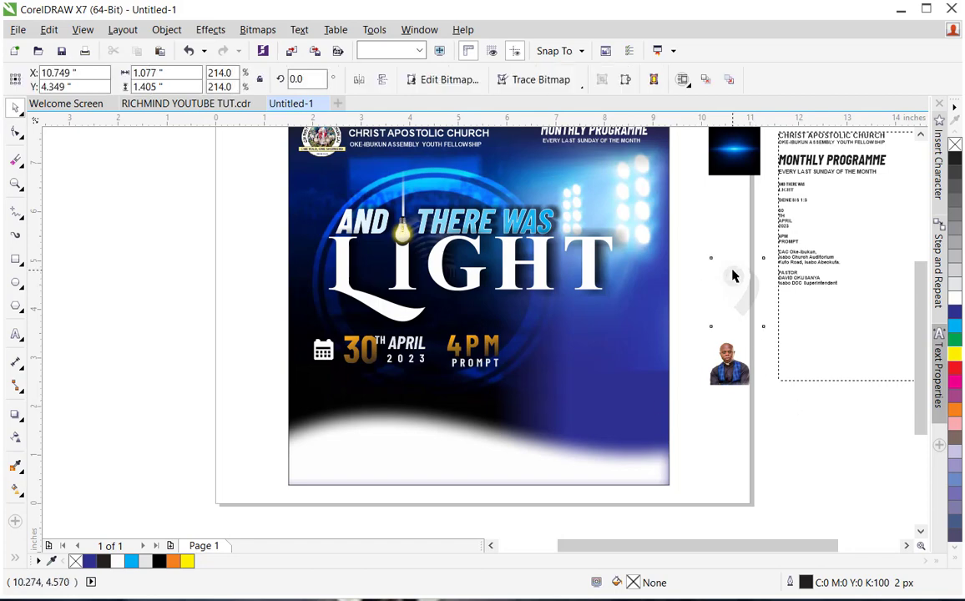
pyautogui.moveTo(732, 276); pyautogui.dragTo(323, 385)
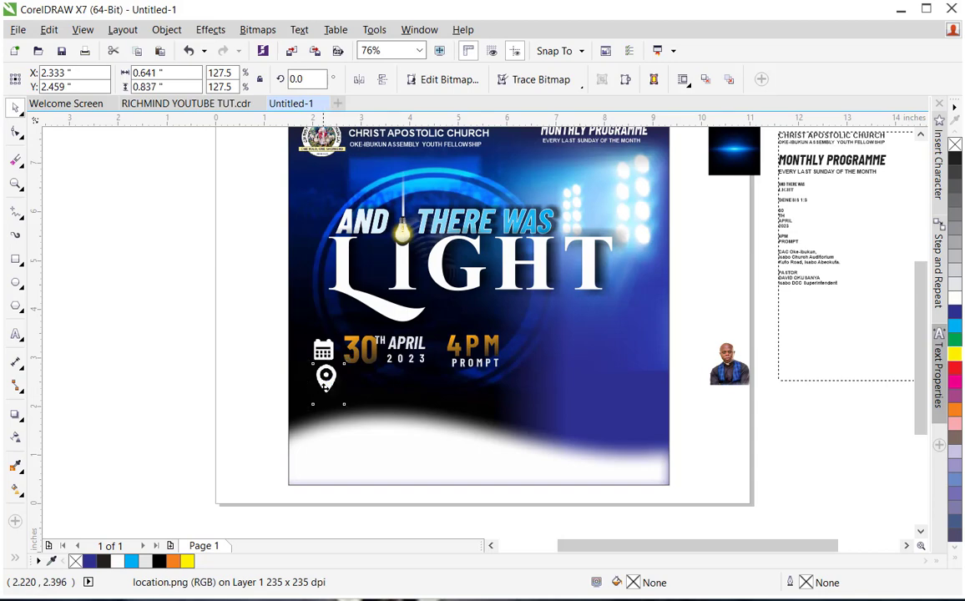
pyautogui.moveTo(327, 384); pyautogui.dragTo(322, 393)
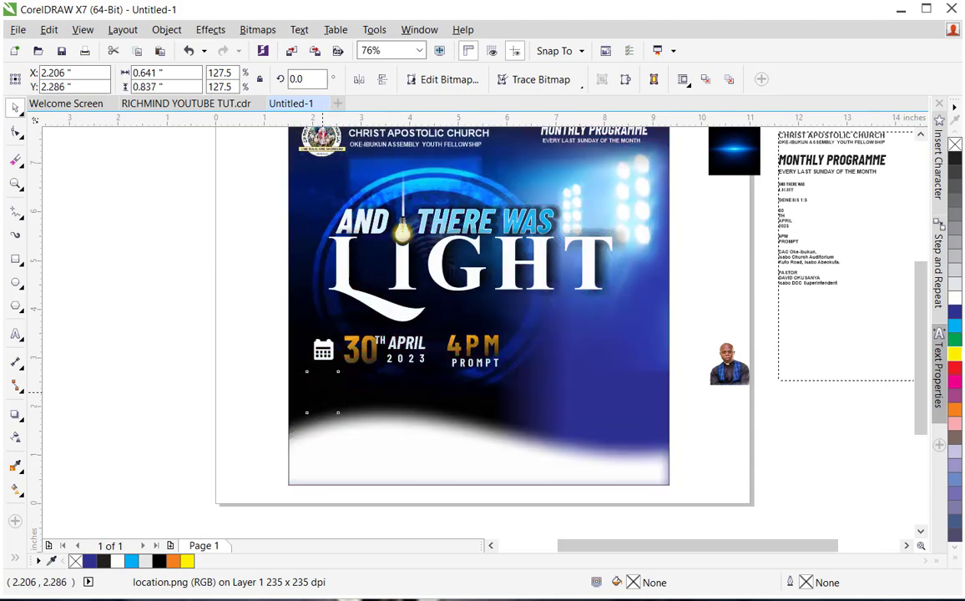
pyautogui.press('Right')
pyautogui.press('Right')
pyautogui.press('Right')
pyautogui.press('Down')
pyautogui.press('Right')
pyautogui.press('Right')
pyautogui.press('Up')
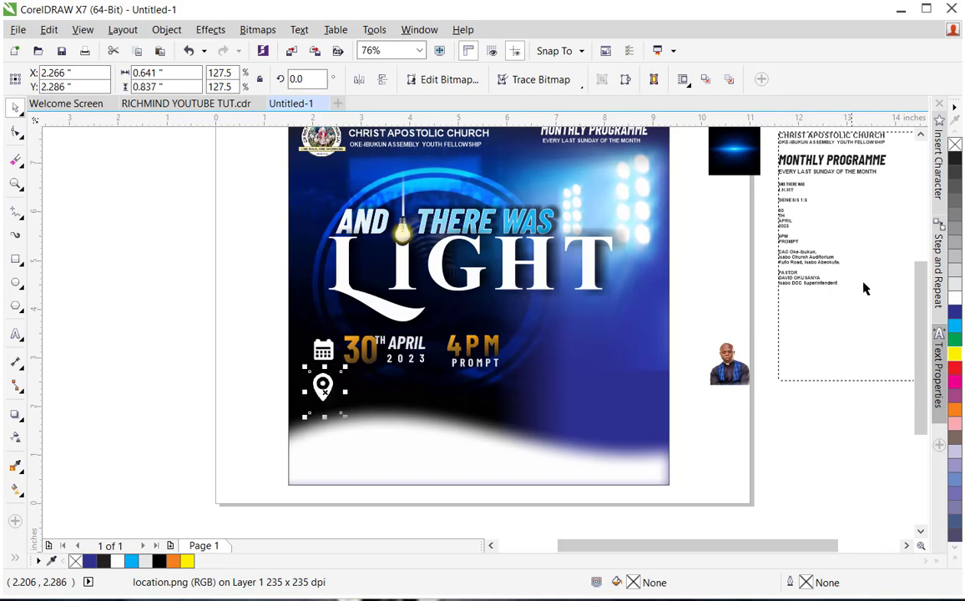
# Step: Copy the three-line venue address from the reference text block and paste it beside the location icon
pyautogui.doubleClick(840, 259)
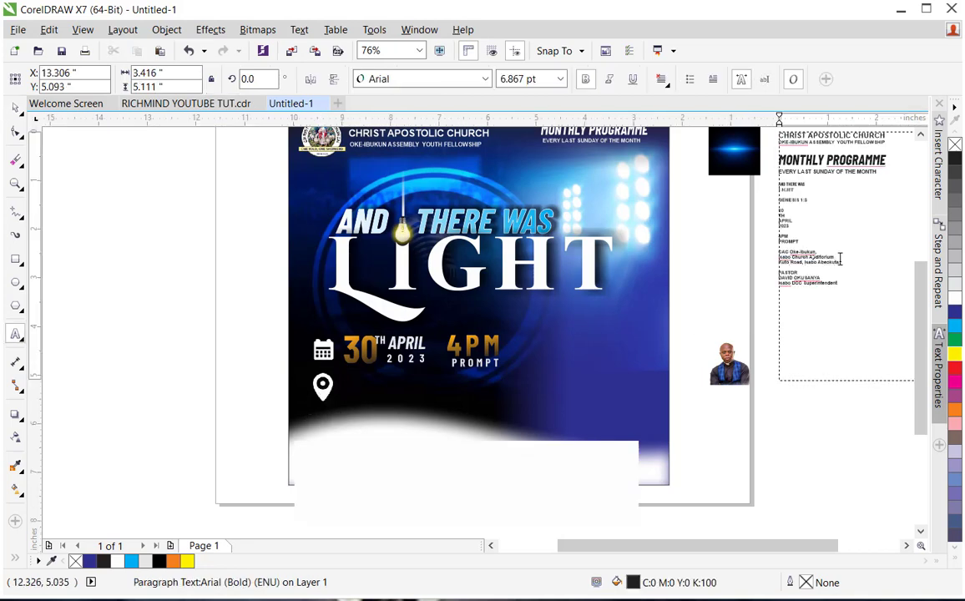
pyautogui.moveTo(840, 261); pyautogui.dragTo(776, 250)
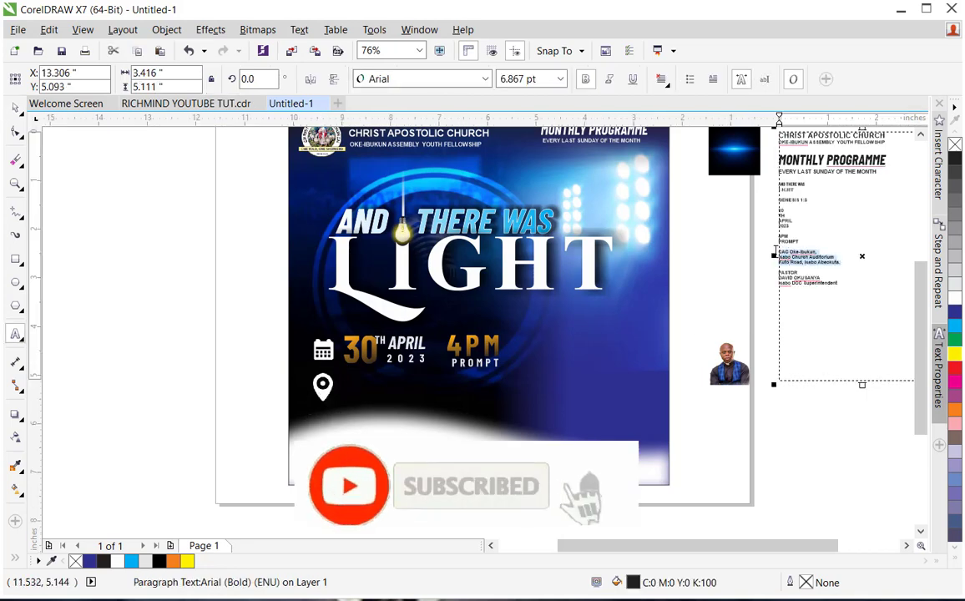
pyautogui.hotkey('ctrl', 'c')
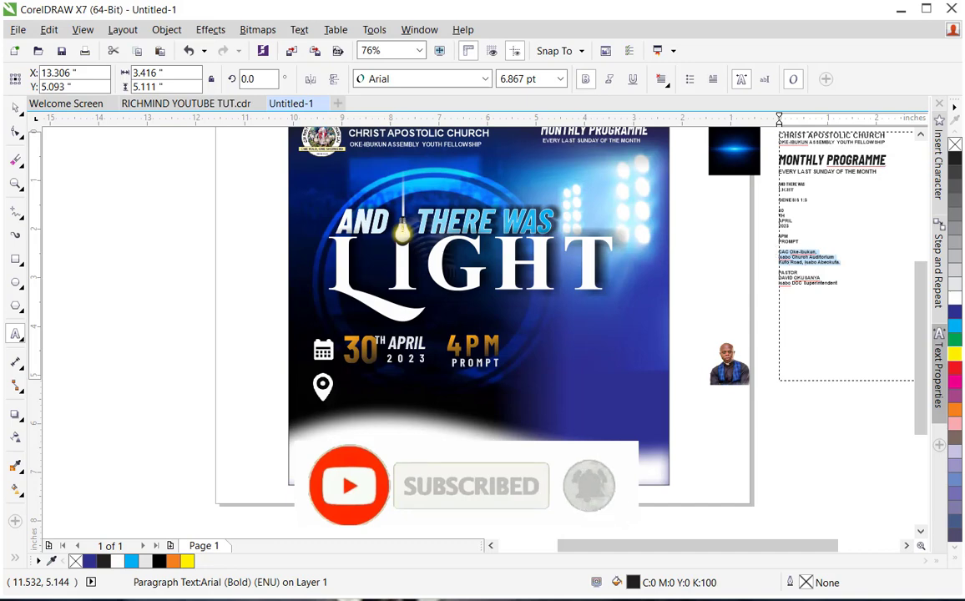
pyautogui.click(352, 386)
pyautogui.hotkey('ctrl', 'v')
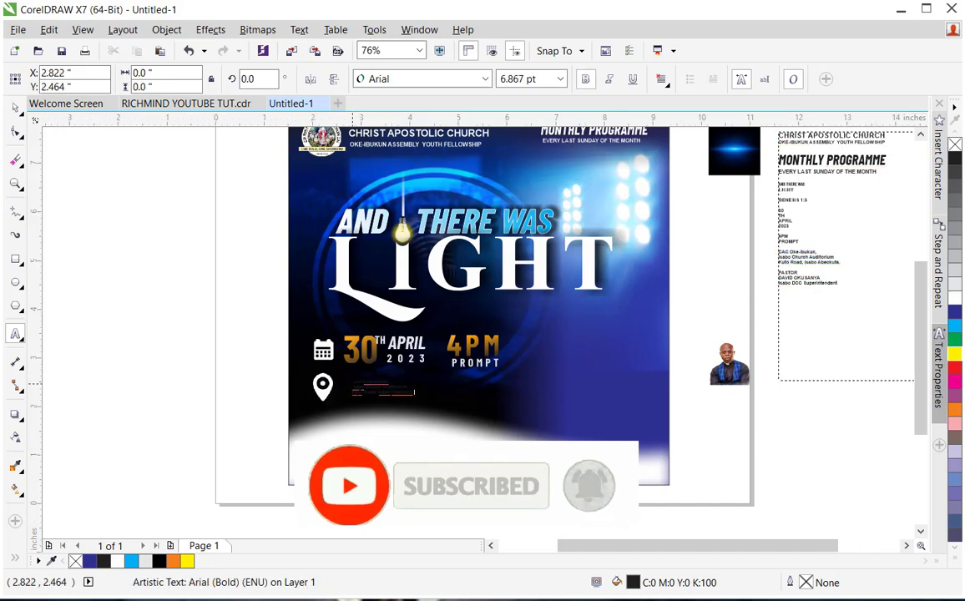
# Step: Colour the venue address 10% Black and enlarge it to about 16.4 pt
pyautogui.click(15, 108)
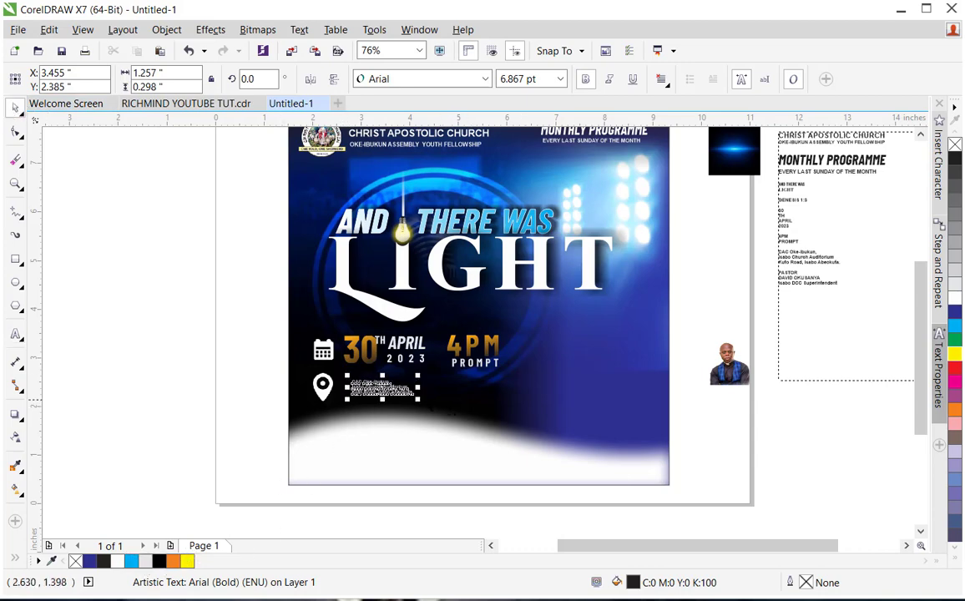
pyautogui.click(145, 561)
pyautogui.moveTo(416, 398); pyautogui.dragTo(467, 394)
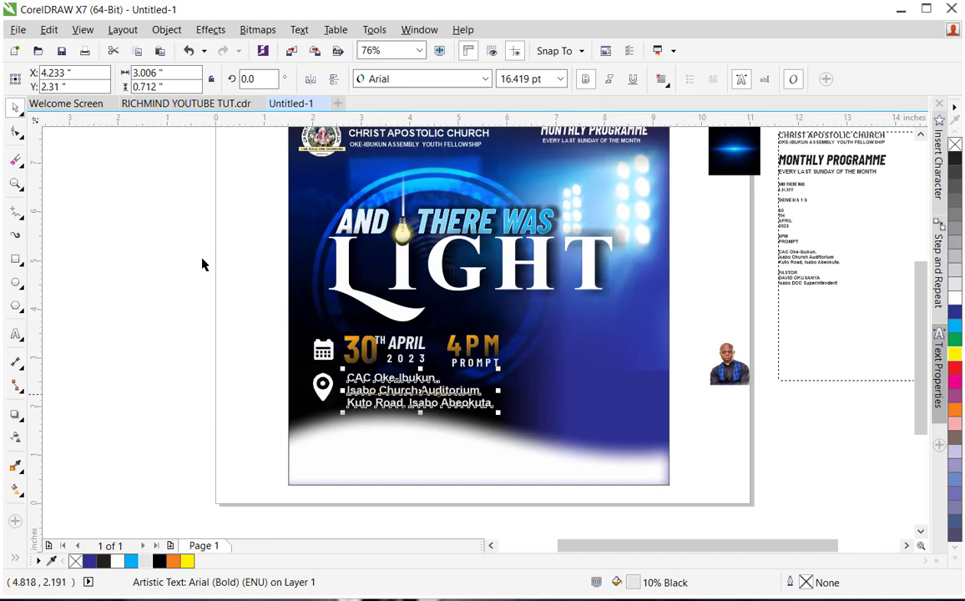
# Step: Shift the white wave image slightly downward inside the flyer background's PowerClip and finish editing the clip contents
pyautogui.click(398, 470)
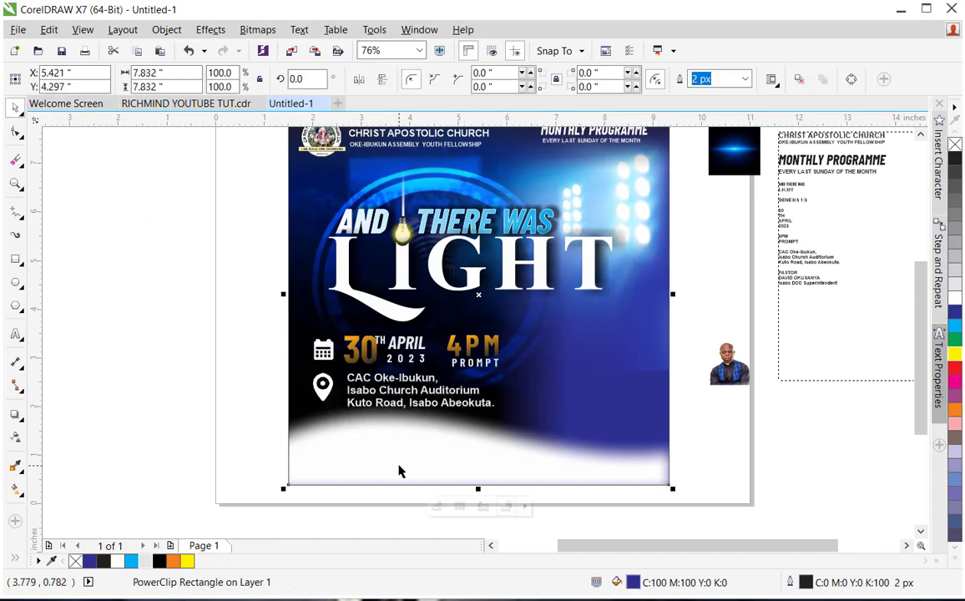
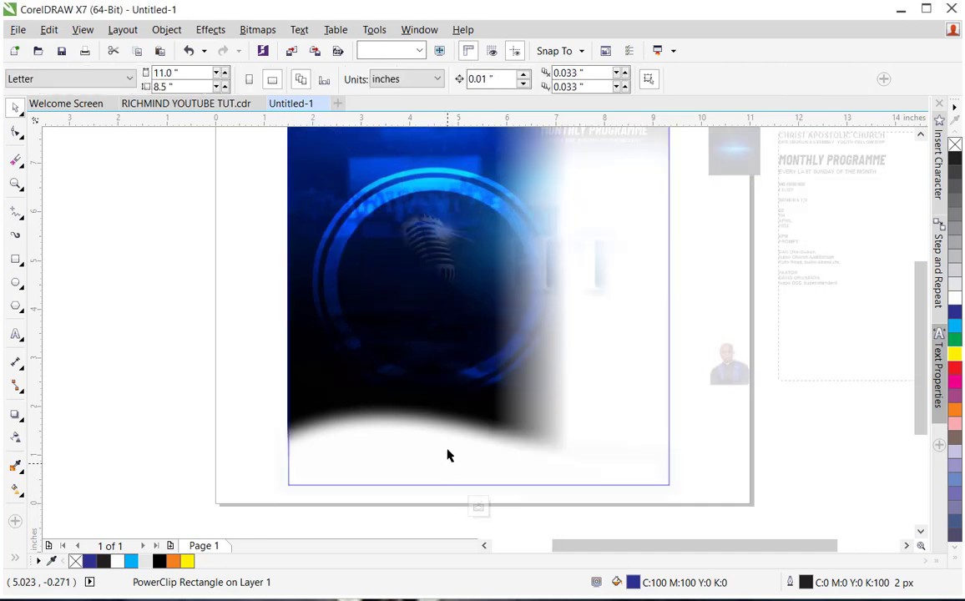
pyautogui.doubleClick(448, 458)
pyautogui.click(448, 459)
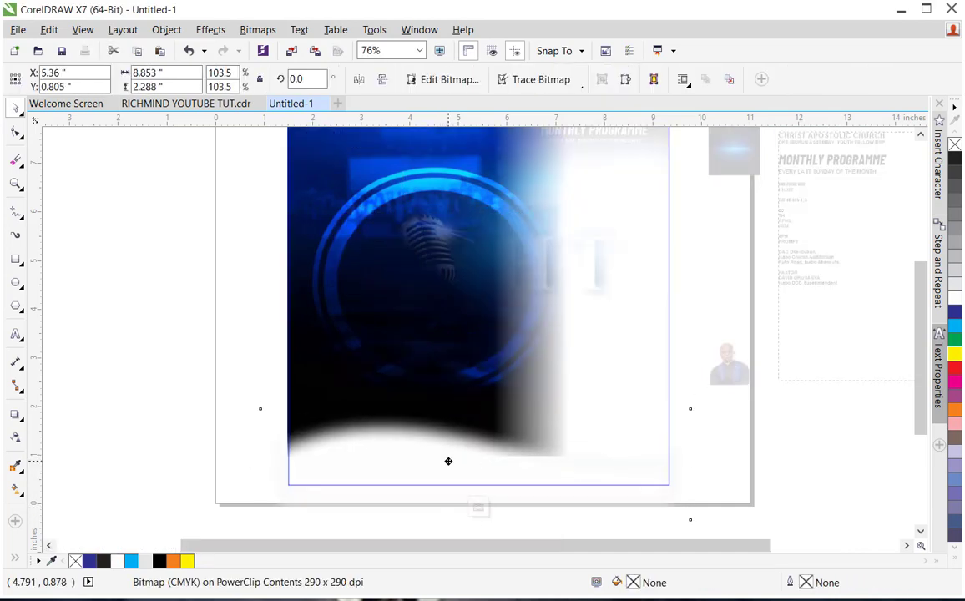
pyautogui.click(482, 507)
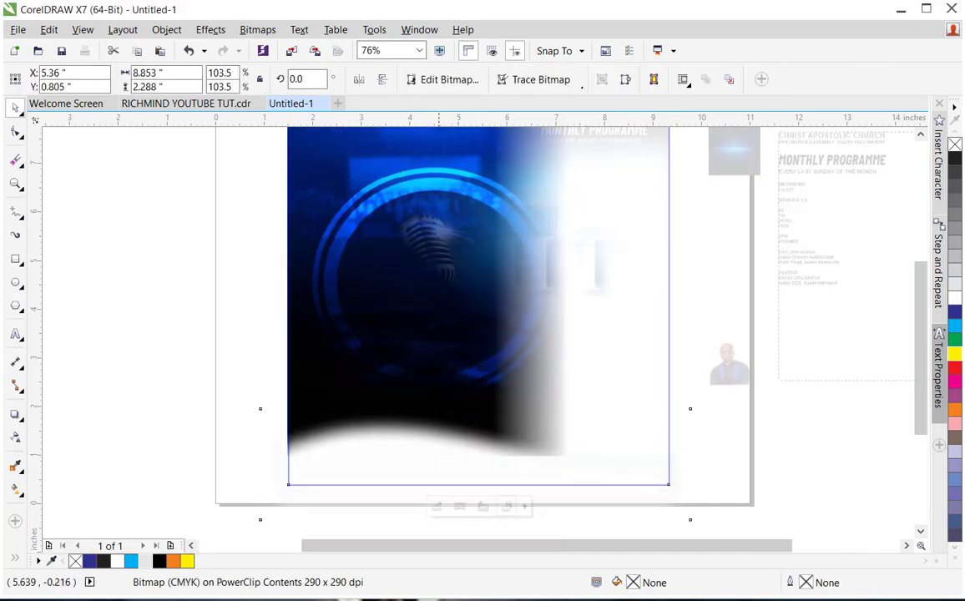
# Step: Nudge the venue address down and slightly left, and scale the date, time, venue and icons together to about 90.9%
pyautogui.click(431, 405)
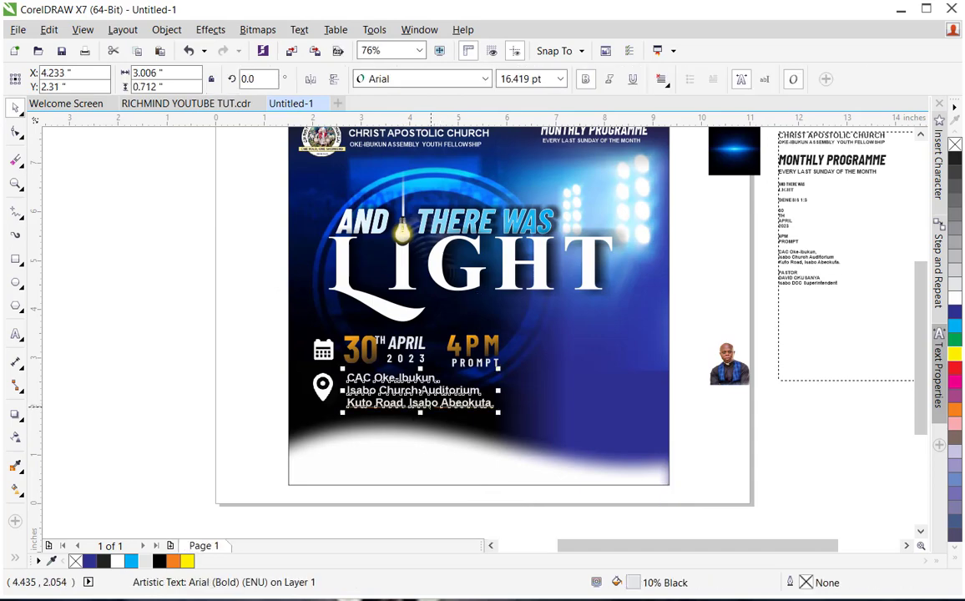
pyautogui.press('Down')
pyautogui.press('Down')
pyautogui.press('Down')
pyautogui.press('Down')
pyautogui.press('Down')
pyautogui.press('Left')
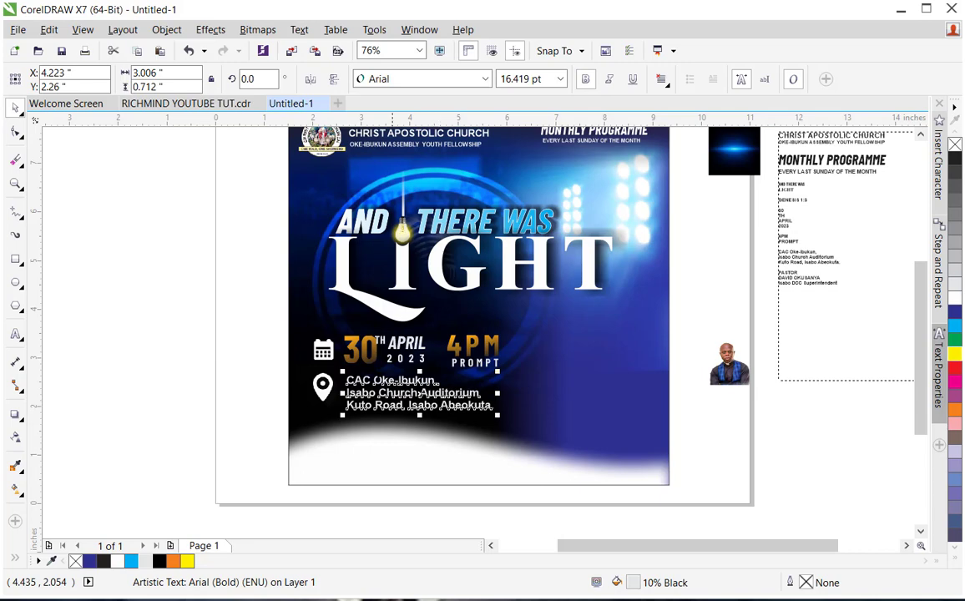
pyautogui.moveTo(278, 330); pyautogui.dragTo(486, 409)
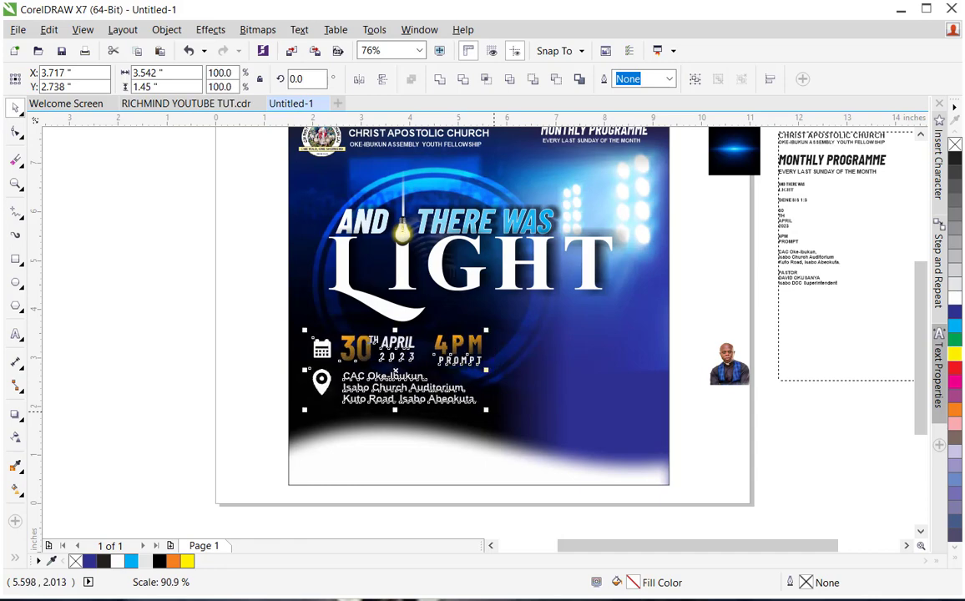
pyautogui.click(188, 301)
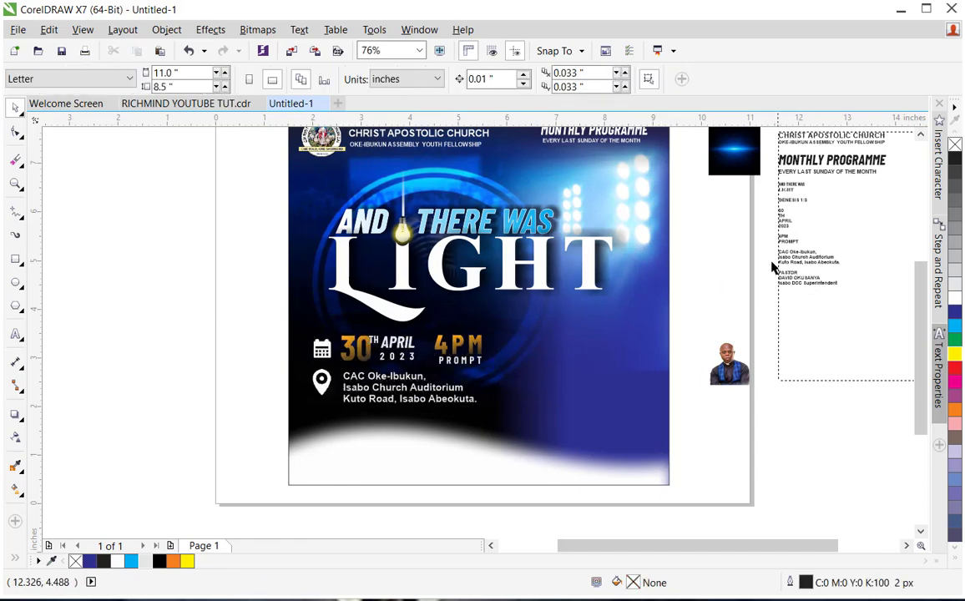
# Step: Place the pastor's photo below the LIGHT title at the flyer's lower-right corner, scaled to about 106.8%
pyautogui.moveTo(724, 369); pyautogui.dragTo(456, 500)
pyautogui.moveTo(523, 385); pyautogui.dragTo(569, 386)
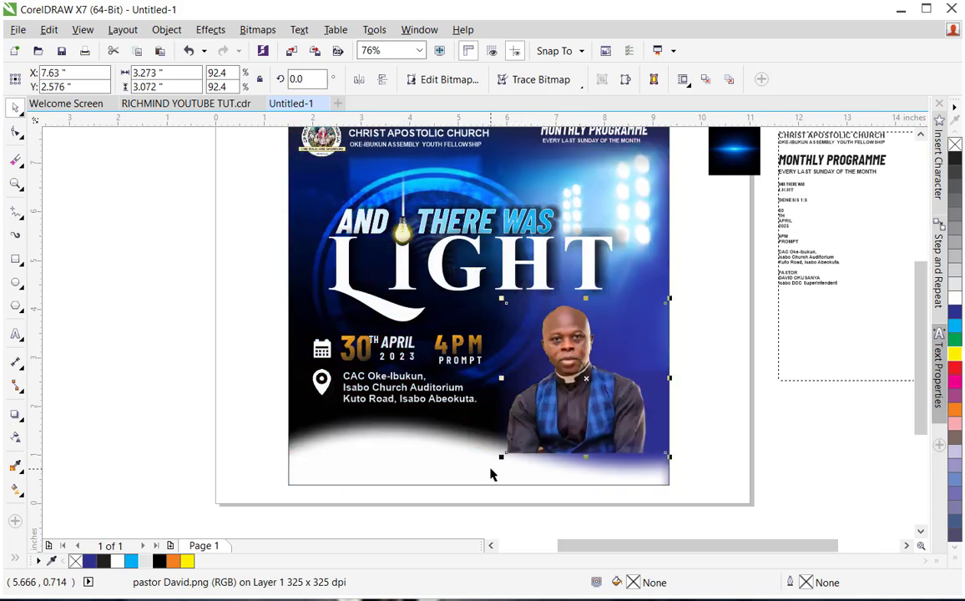
pyautogui.moveTo(502, 458); pyautogui.dragTo(481, 476)
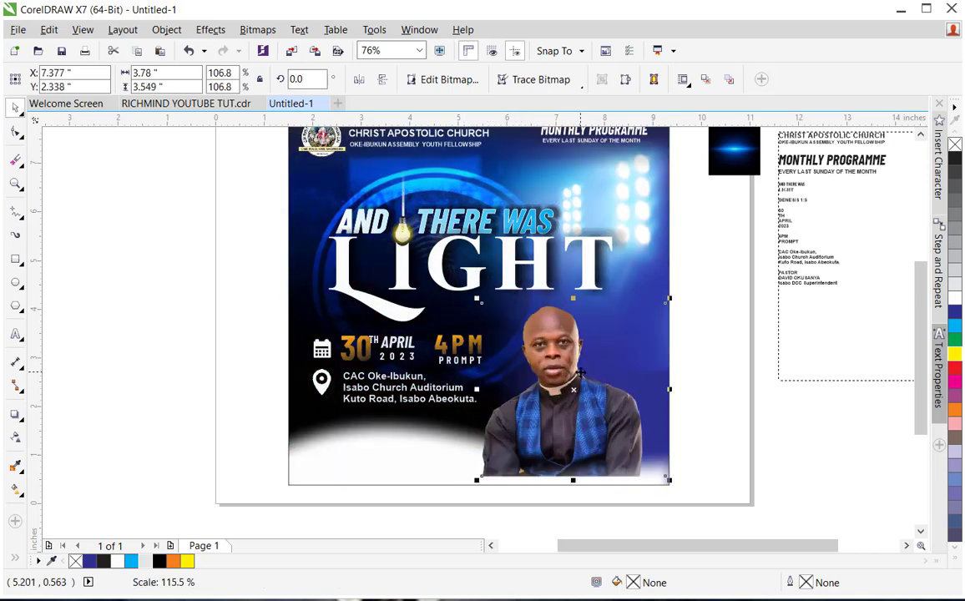
pyautogui.moveTo(583, 368)
pyautogui.mouseDown()
pyautogui.moveTo(612, 364)
pyautogui.moveTo(600, 370)
pyautogui.mouseUp()
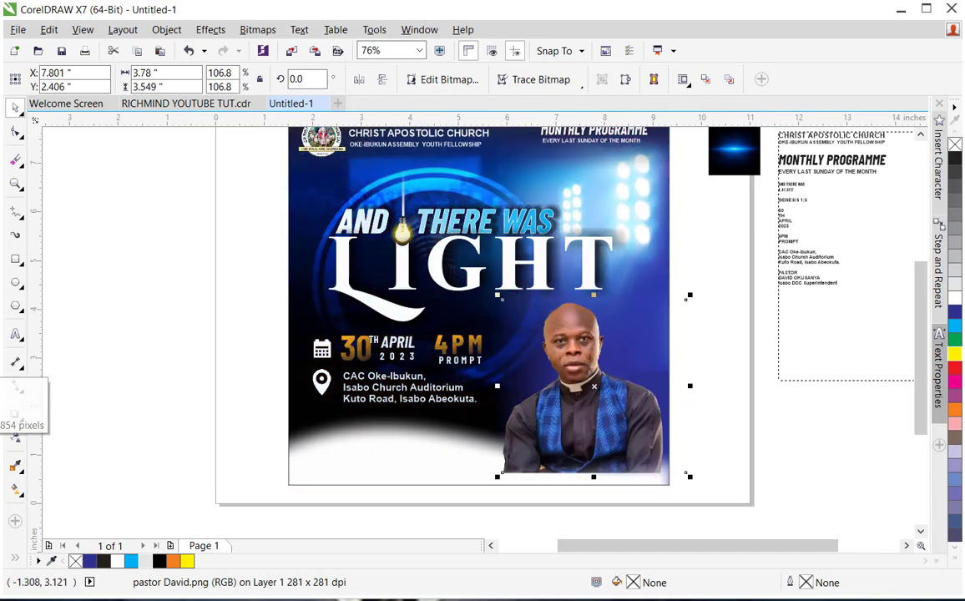
# Step: Fade the lower part of the pastor's photo into the white wave with a downward linear transparency
pyautogui.click(18, 438)
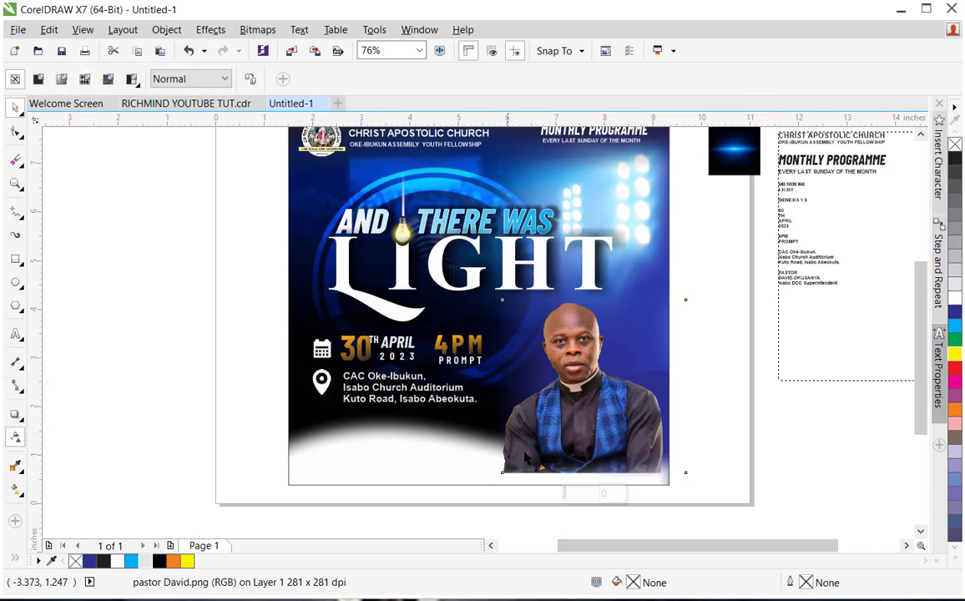
pyautogui.moveTo(574, 409); pyautogui.dragTo(578, 473)
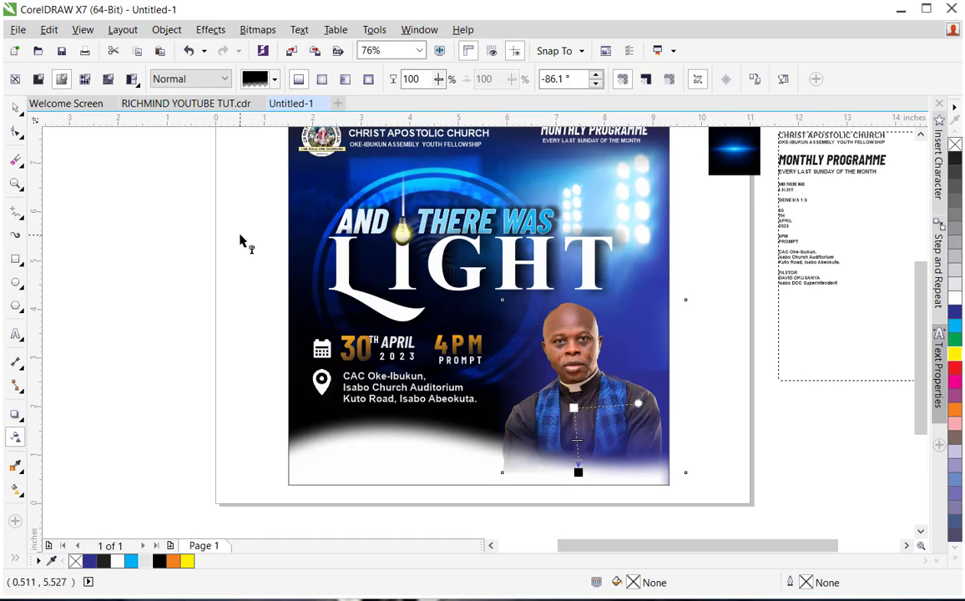
pyautogui.click(15, 106)
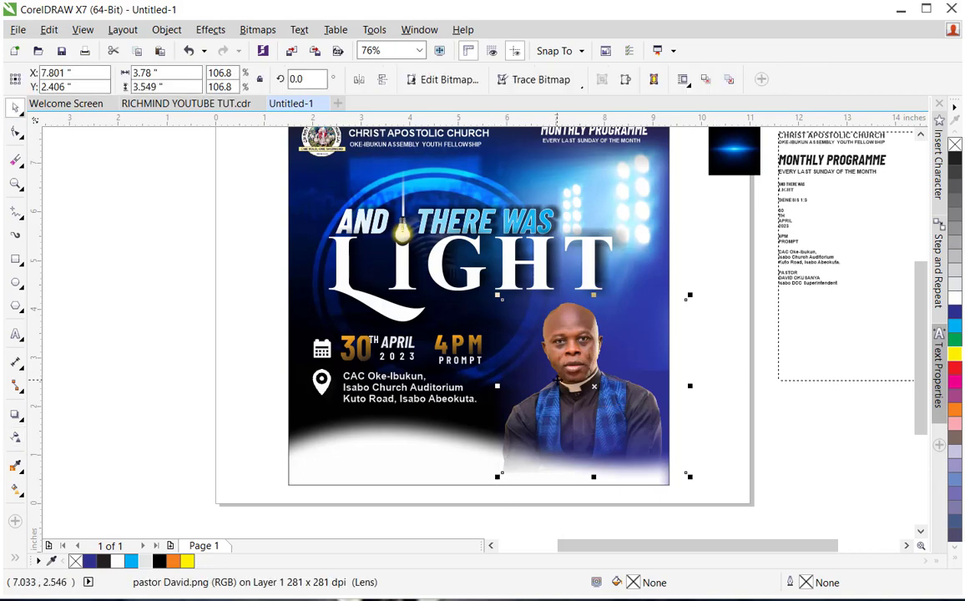
pyautogui.click(718, 449)
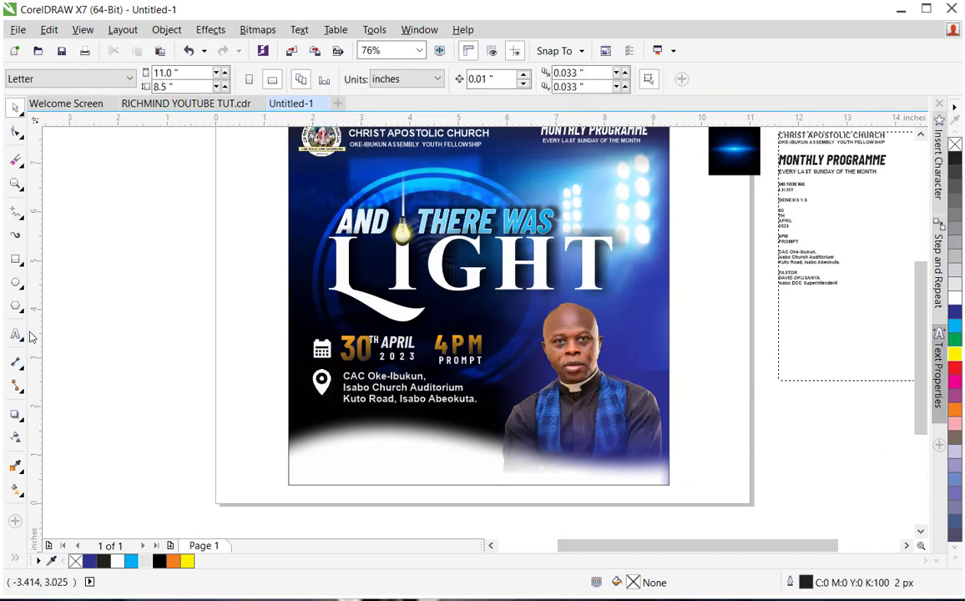
# Step: Draw a rectangle about 3.16 × 0.43 inches under the pastor's photo and round all corners except the lower-right one to 0.214 inch
pyautogui.click(15, 259)
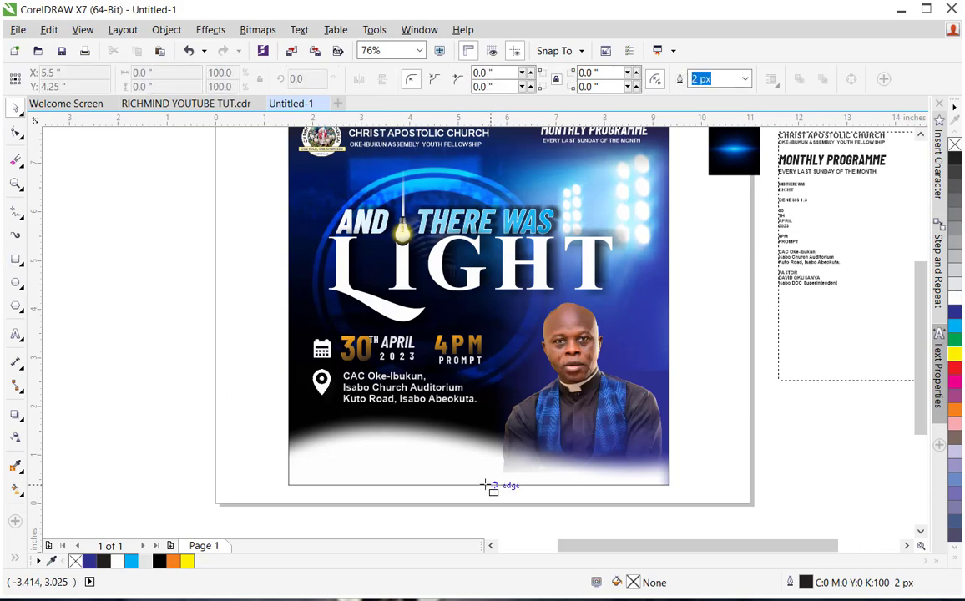
pyautogui.moveTo(499, 465); pyautogui.dragTo(654, 487)
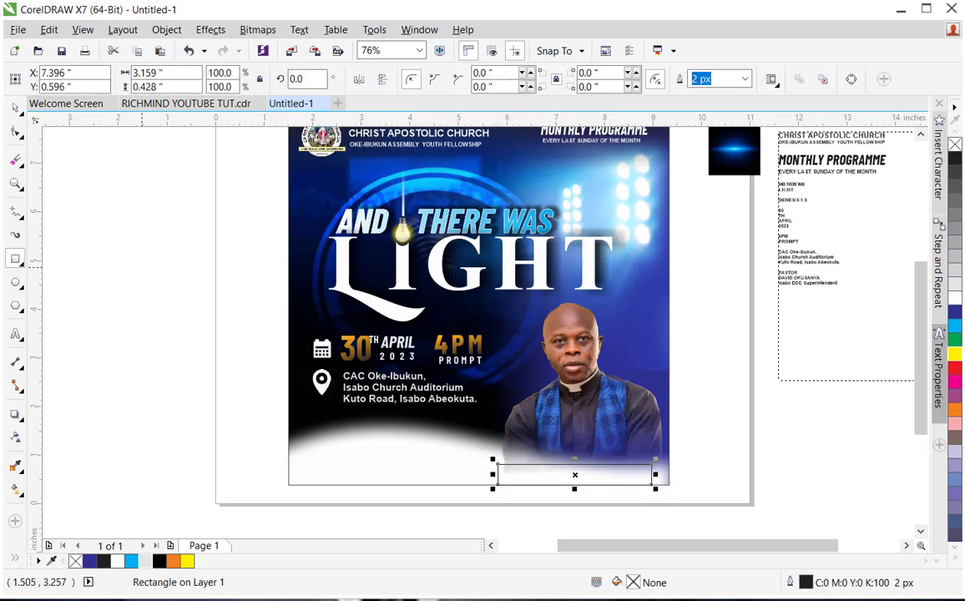
pyautogui.click(17, 133)
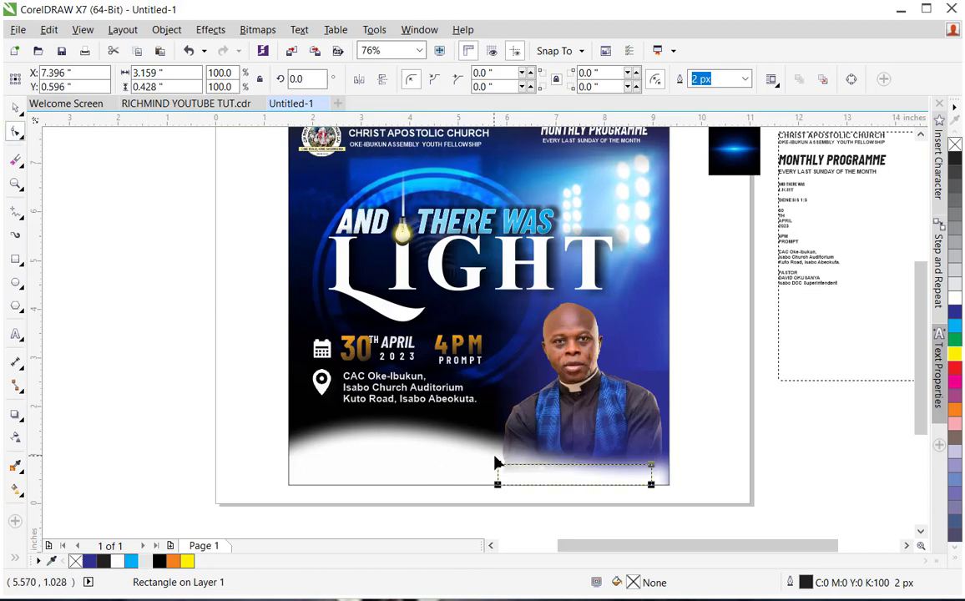
pyautogui.moveTo(497, 467); pyautogui.dragTo(530, 472)
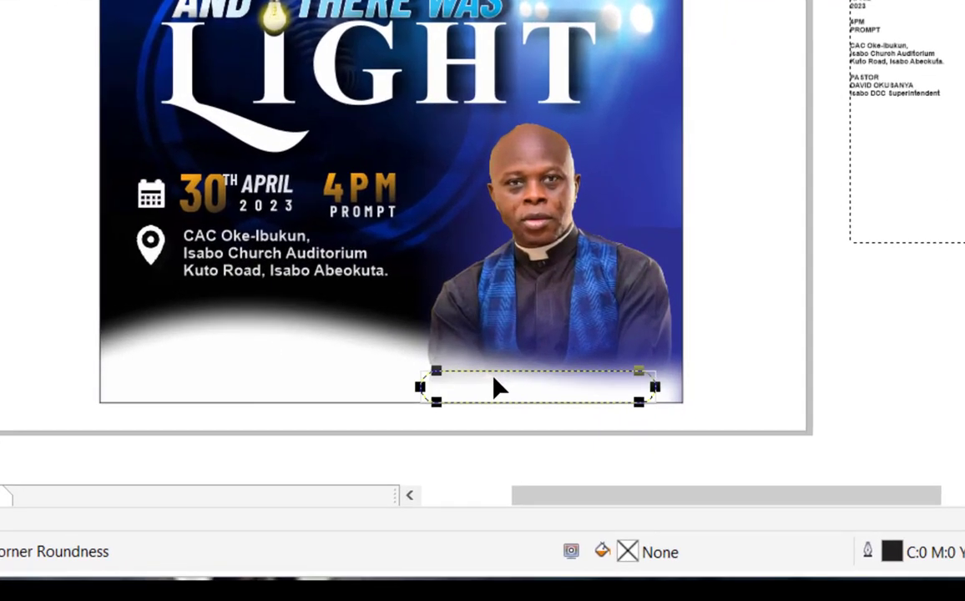
pyautogui.moveTo(470, 384); pyautogui.dragTo(388, 382)
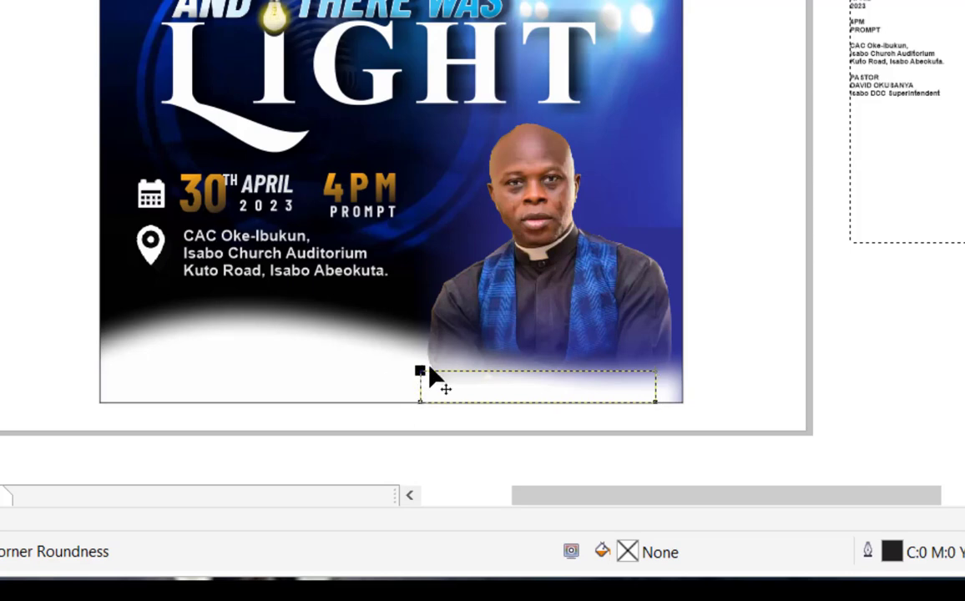
pyautogui.moveTo(424, 369); pyautogui.dragTo(506, 373)
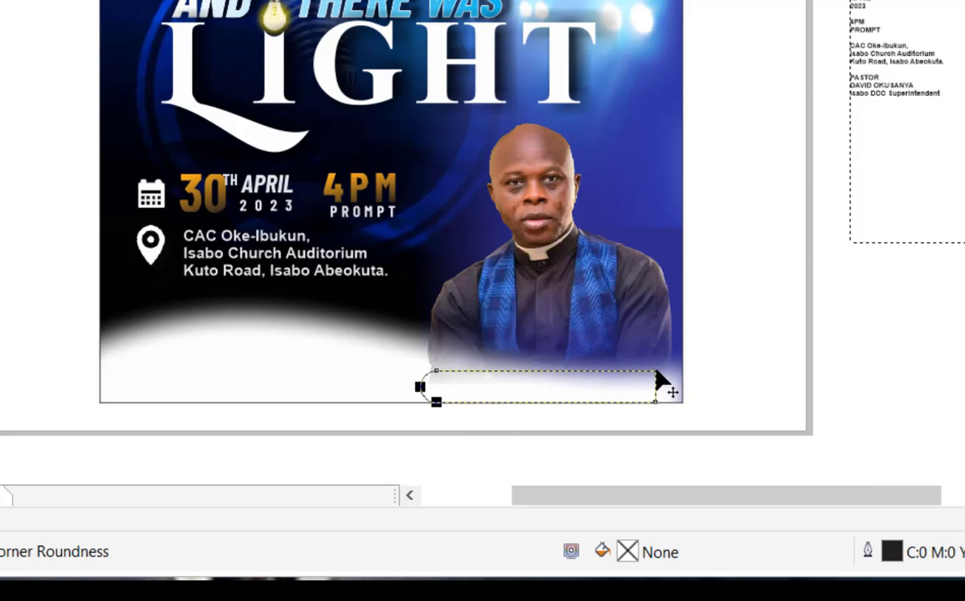
pyautogui.moveTo(657, 374); pyautogui.dragTo(569, 394)
pyautogui.press('space')
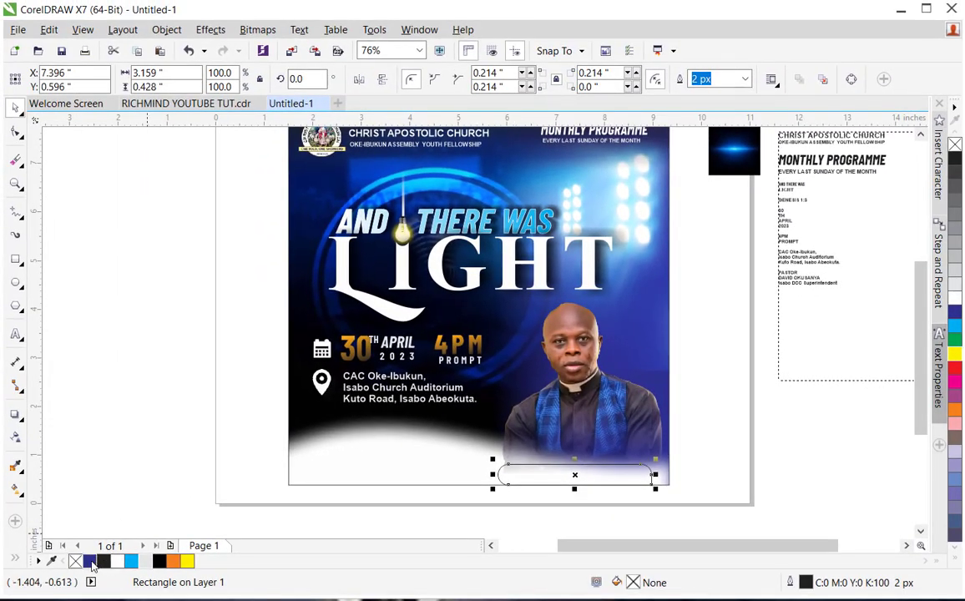
# Step: Fill the rounded bar with a linear gradient running from blue at its right end to black at its left end
pyautogui.click(90, 561)
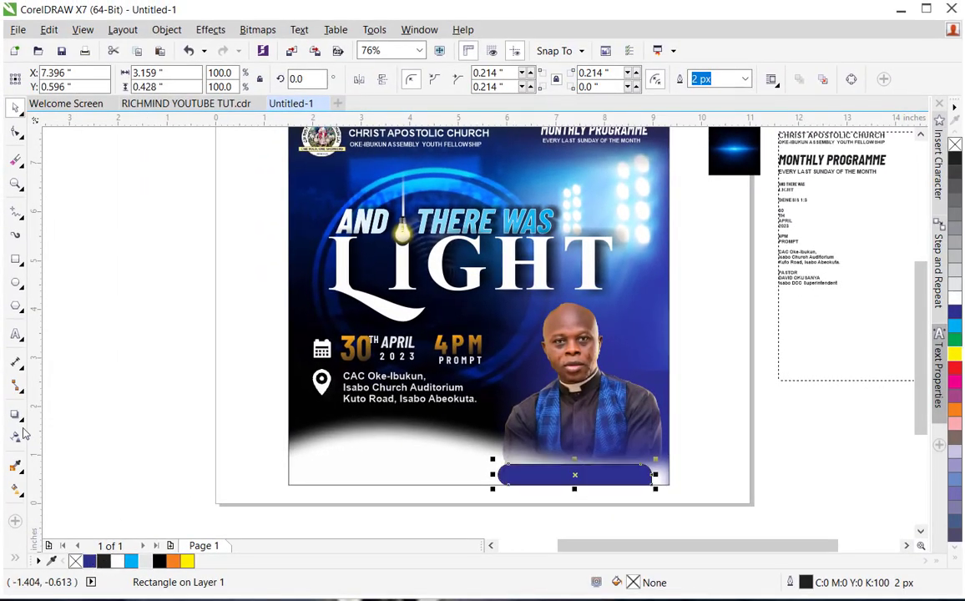
pyautogui.click(15, 493)
pyautogui.moveTo(653, 478); pyautogui.dragTo(515, 478)
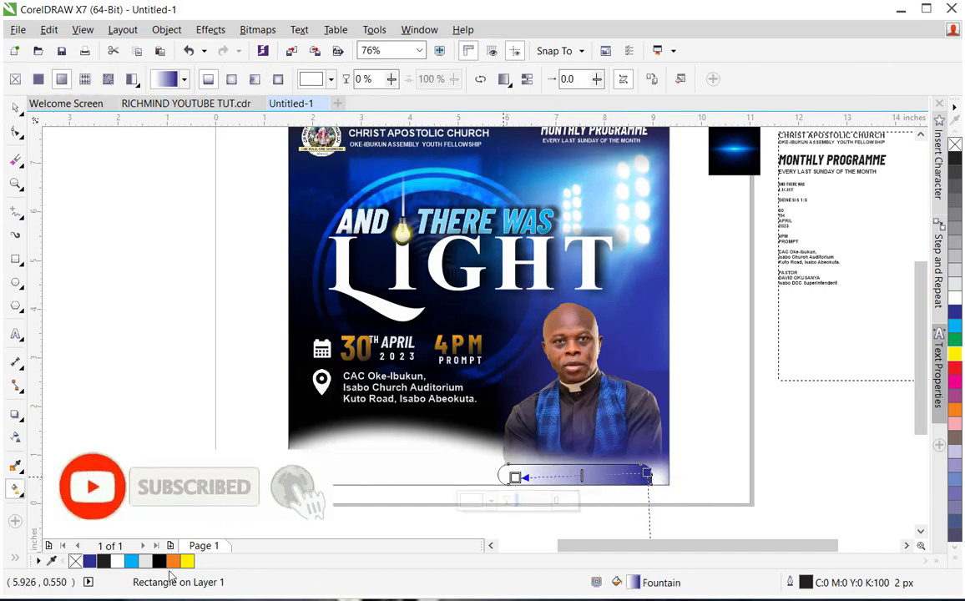
pyautogui.click(159, 561)
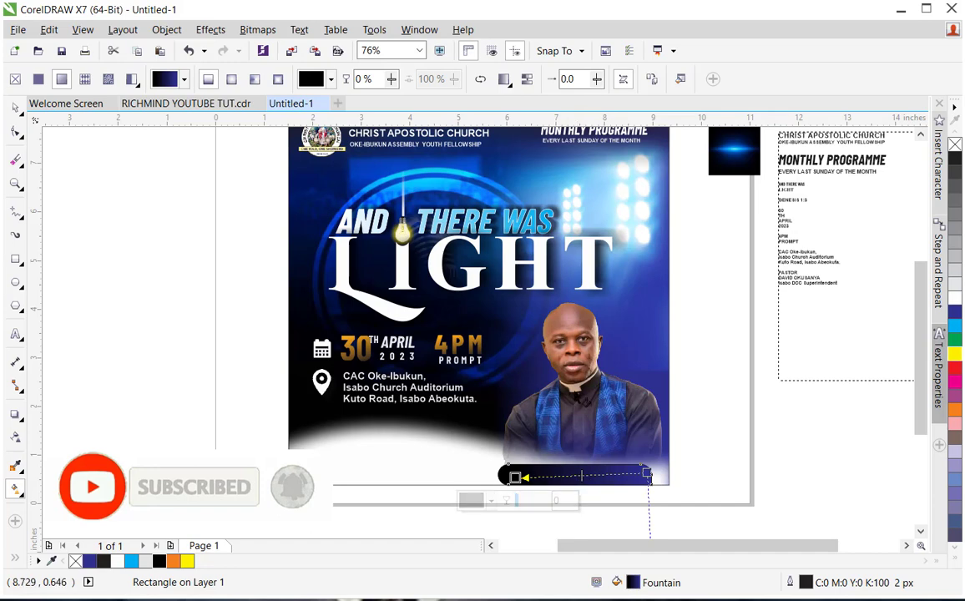
pyautogui.press('space')
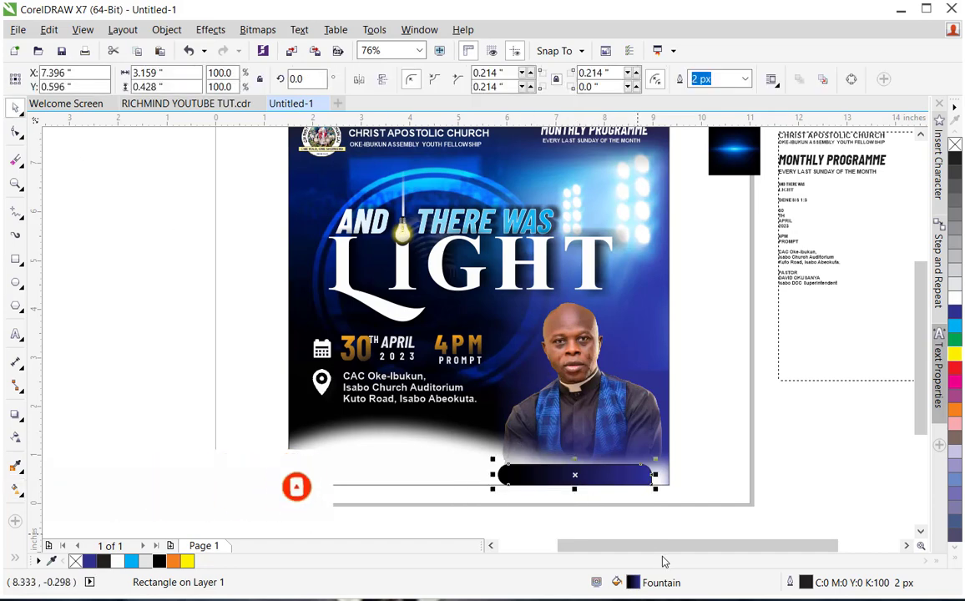
# Step: Move the gradient bar slightly up and right beneath the pastor's photo, and remove its outline
pyautogui.moveTo(612, 479); pyautogui.dragTo(620, 475)
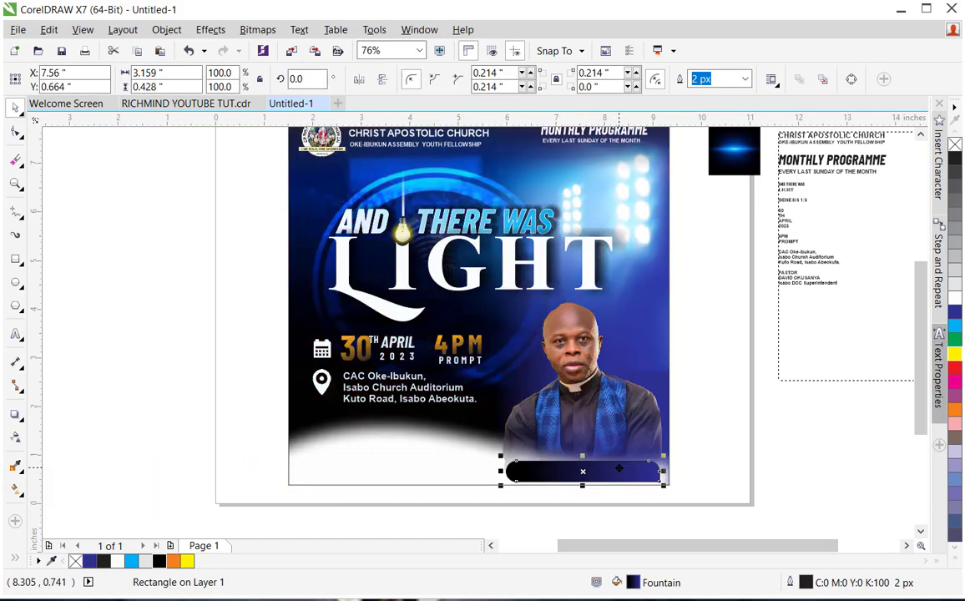
pyautogui.rightClick(955, 144)
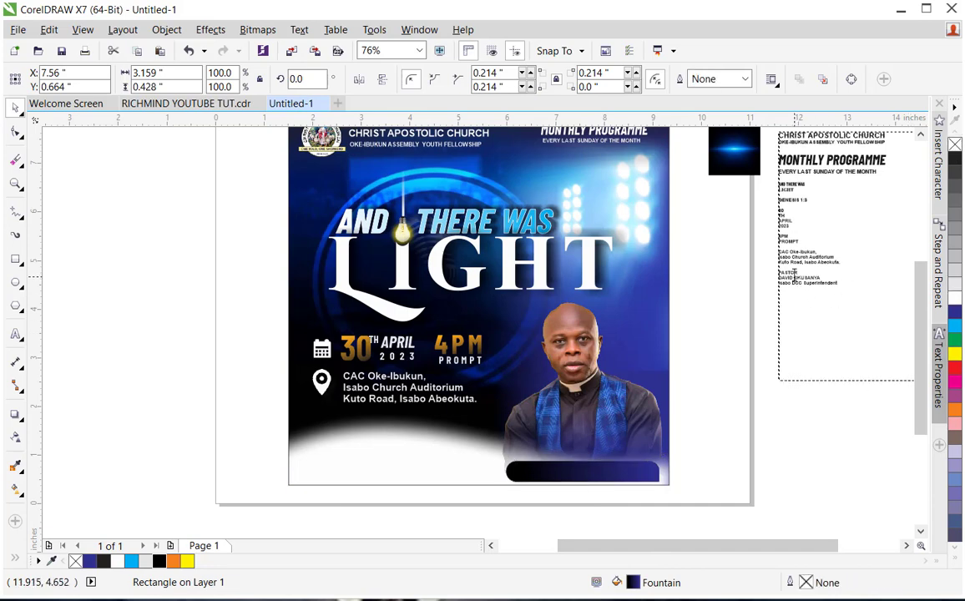
# Step: Copy the three-line pastor details from the reference text block onto the white wave area and enlarge them to about 16.4 pt
pyautogui.click(843, 280)
pyautogui.moveTo(843, 280); pyautogui.dragTo(791, 284)
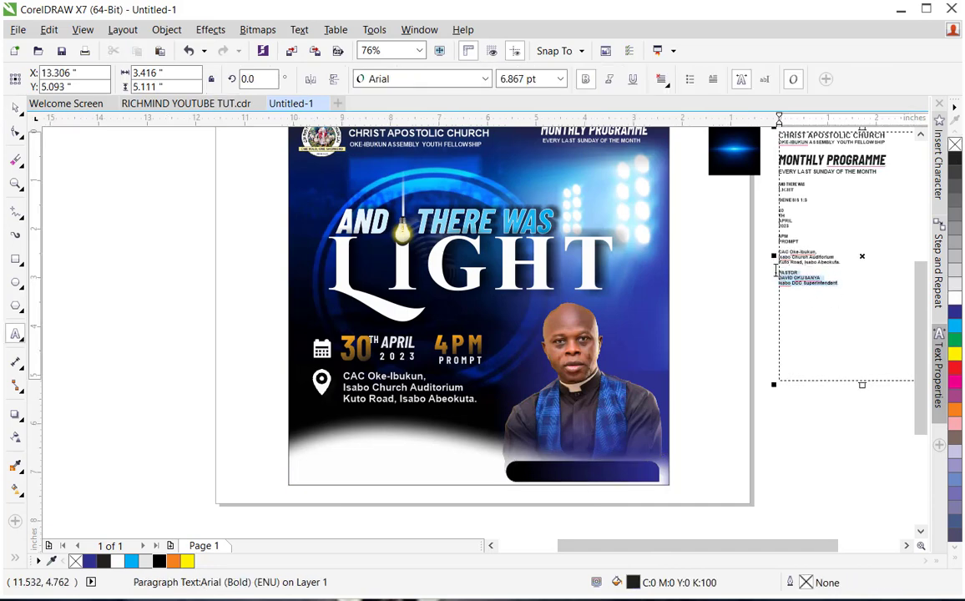
pyautogui.click(345, 465)
pyautogui.hotkey('ctrl', 'v')
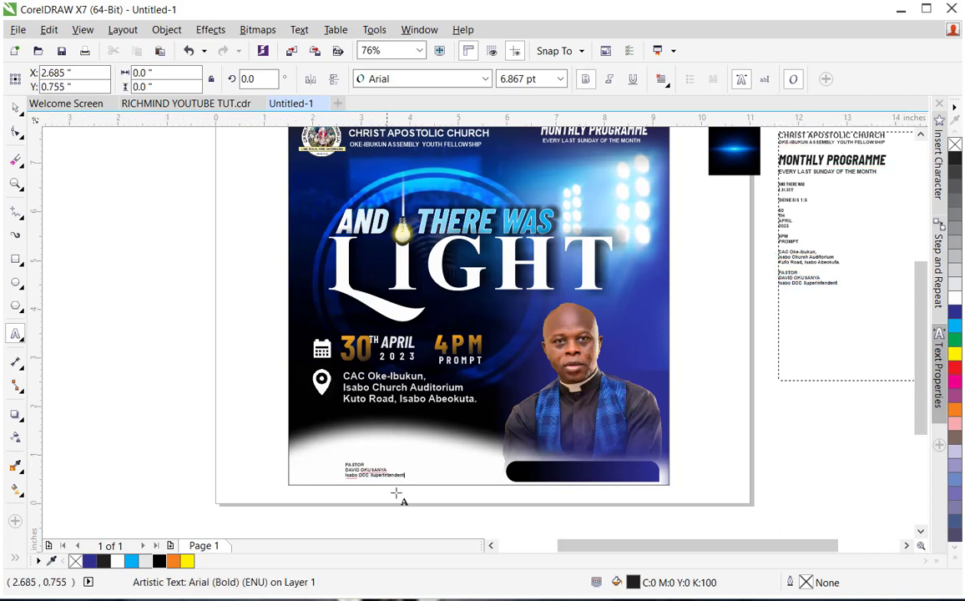
pyautogui.click(14, 108)
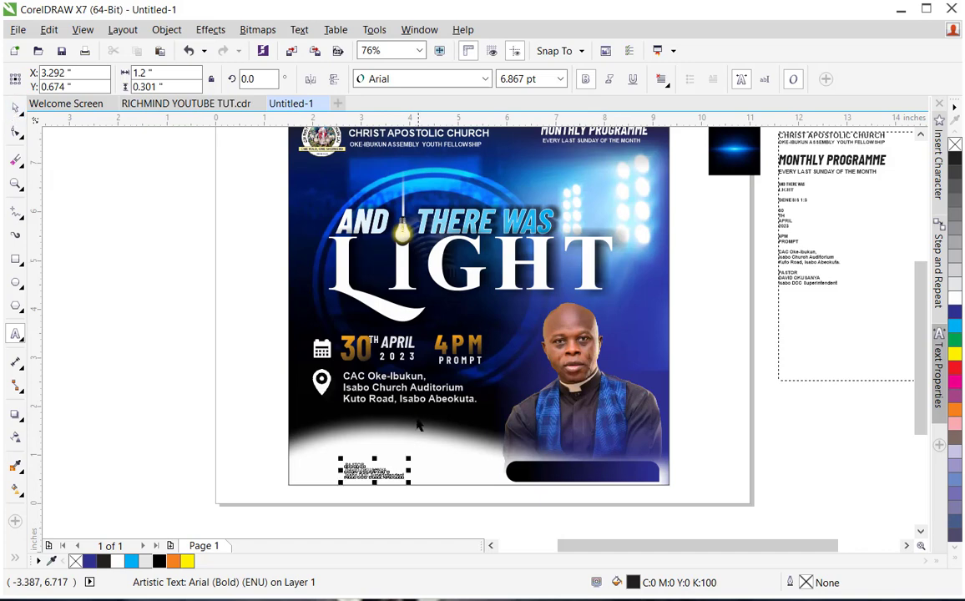
pyautogui.moveTo(410, 459); pyautogui.dragTo(490, 419)
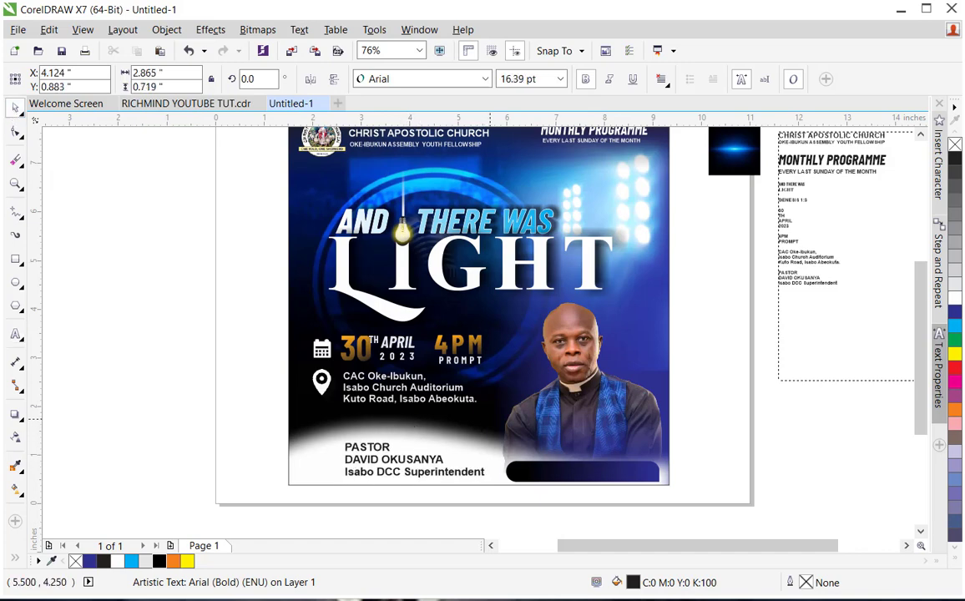
# Step: Copy the PASTOR and name lines from the pasted details and delete them, keeping only the Isabo DCC Superintendent line
pyautogui.doubleClick(402, 460)
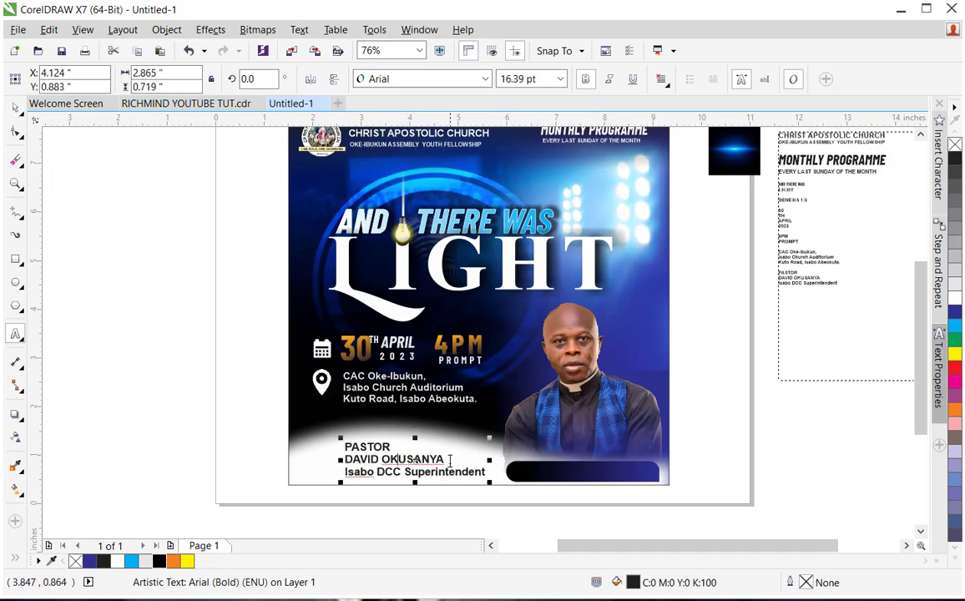
pyautogui.moveTo(451, 460); pyautogui.dragTo(338, 438)
pyautogui.hotkey('ctrl', 'c')
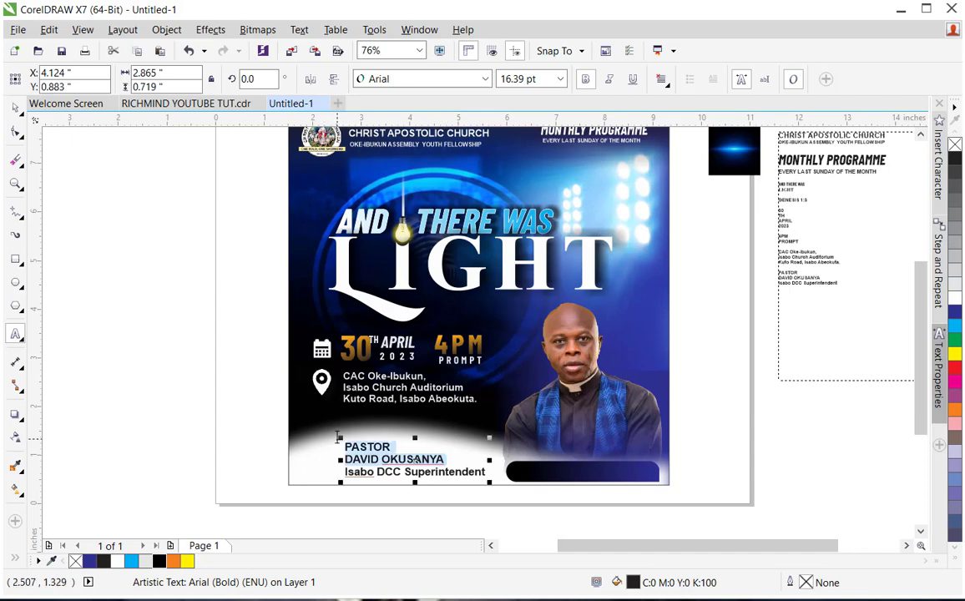
pyautogui.press('Delete')
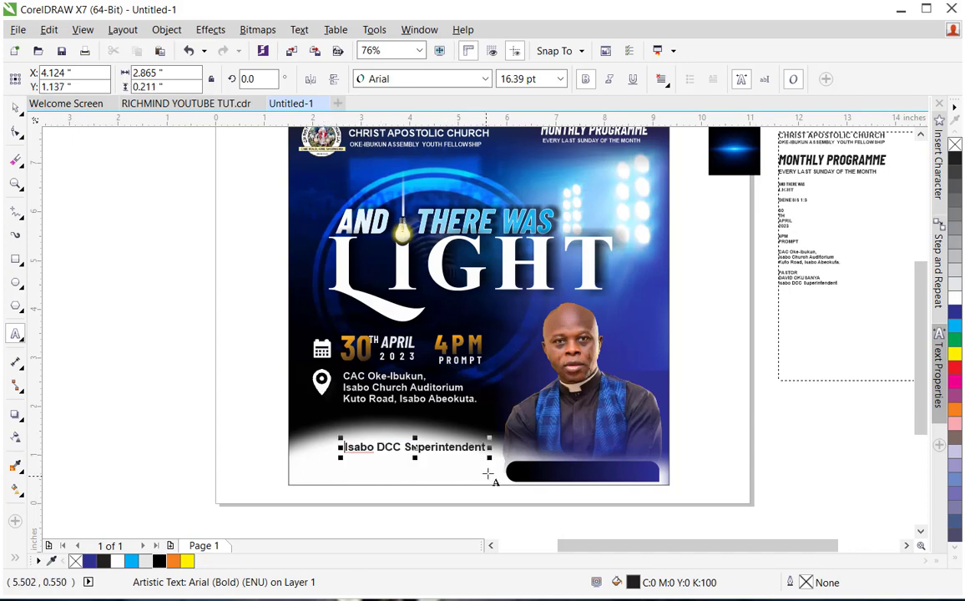
# Step: Paste the PASTOR and name lines onto the gradient bar as new text and colour them 10% Black
pyautogui.click(535, 481)
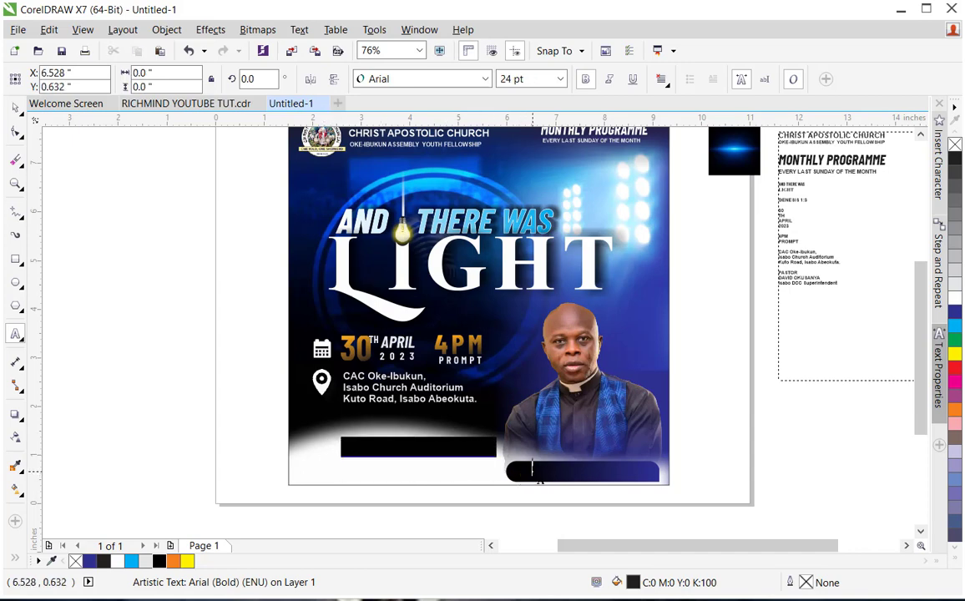
pyautogui.hotkey('ctrl', 'v')
pyautogui.hotkey('ctrl', 'b')
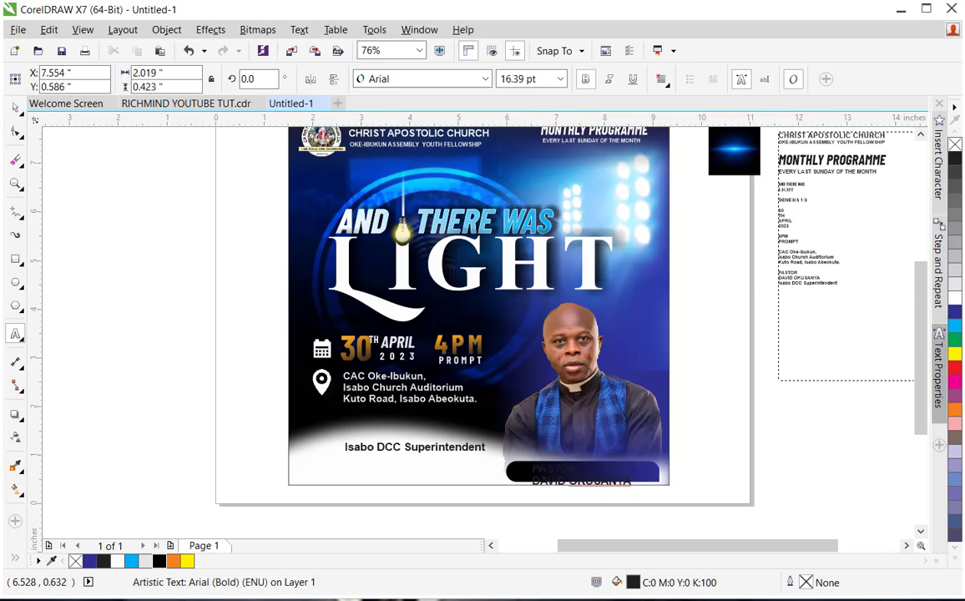
pyautogui.click(15, 111)
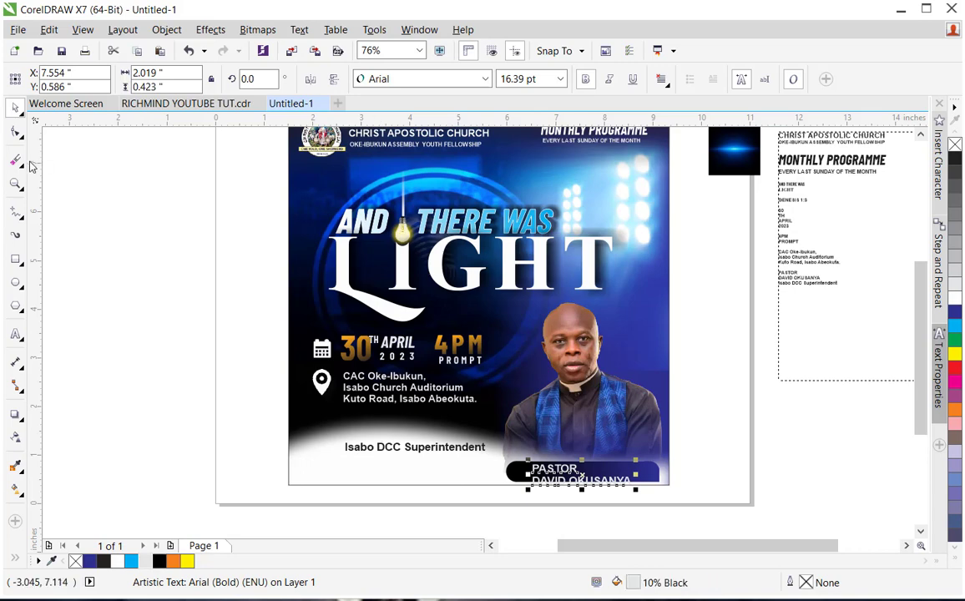
# Step: Stretch the gradient bar upward to about 0.56 in tall and move the pastor text up and right inside it
pyautogui.click(16, 184)
pyautogui.moveTo(368, 418); pyautogui.dragTo(685, 467)
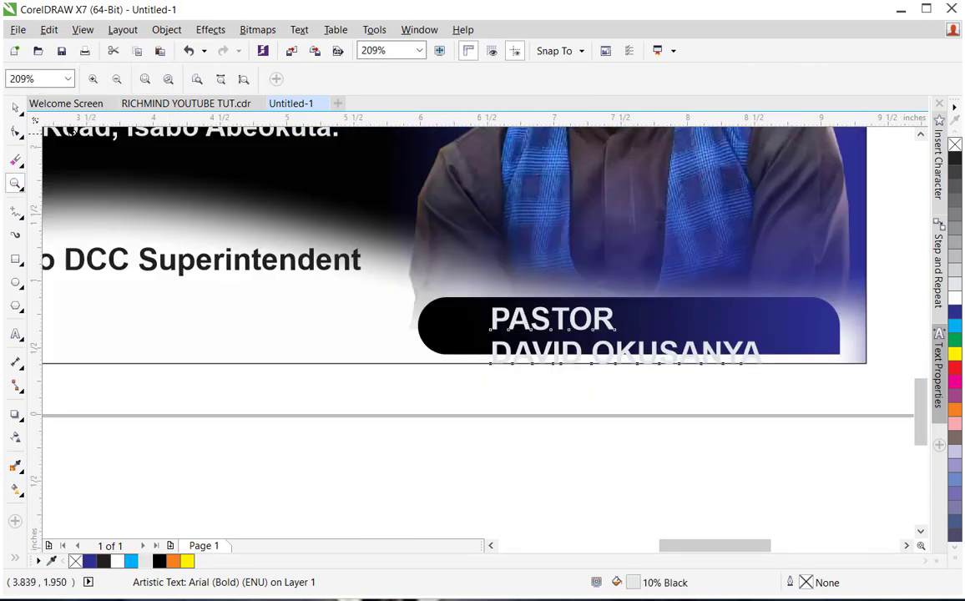
pyautogui.click(17, 109)
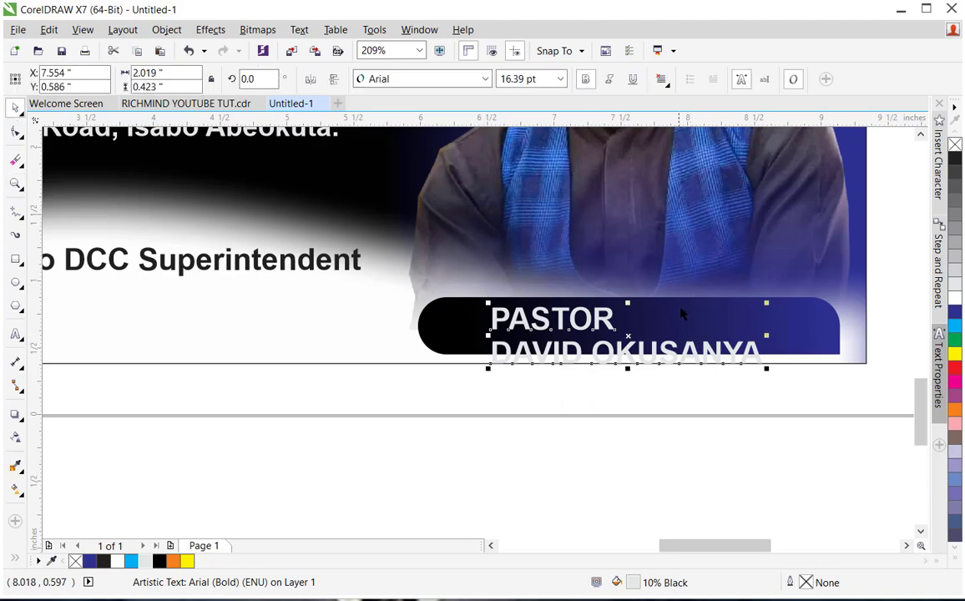
pyautogui.click(440, 329)
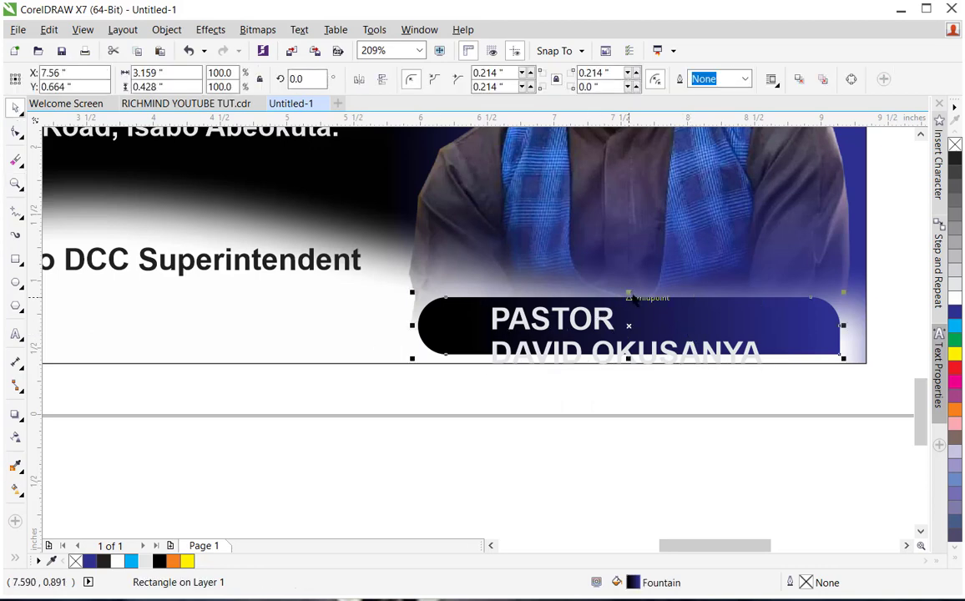
pyautogui.moveTo(632, 296); pyautogui.dragTo(630, 274)
pyautogui.click(581, 332)
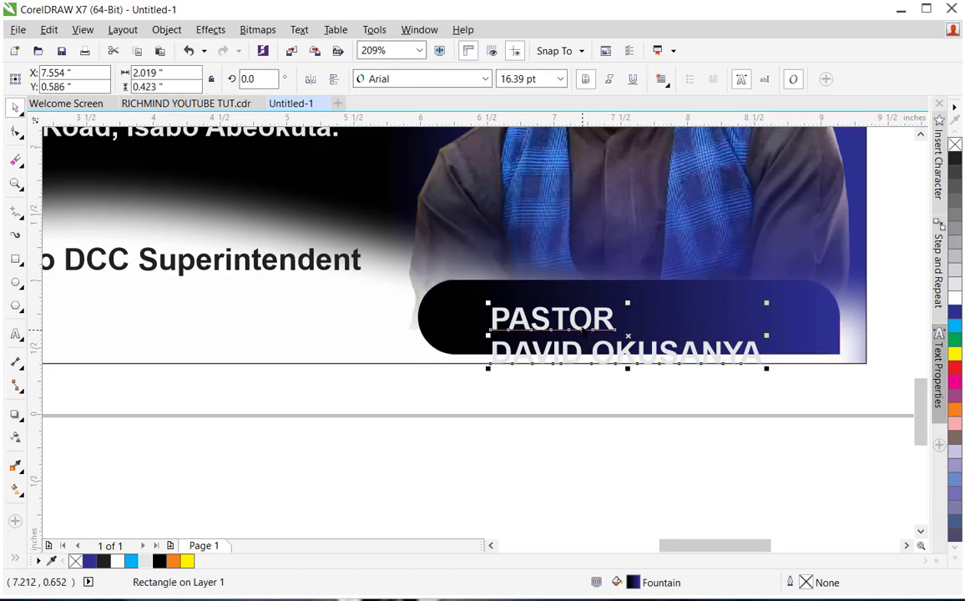
pyautogui.moveTo(582, 331); pyautogui.dragTo(612, 316)
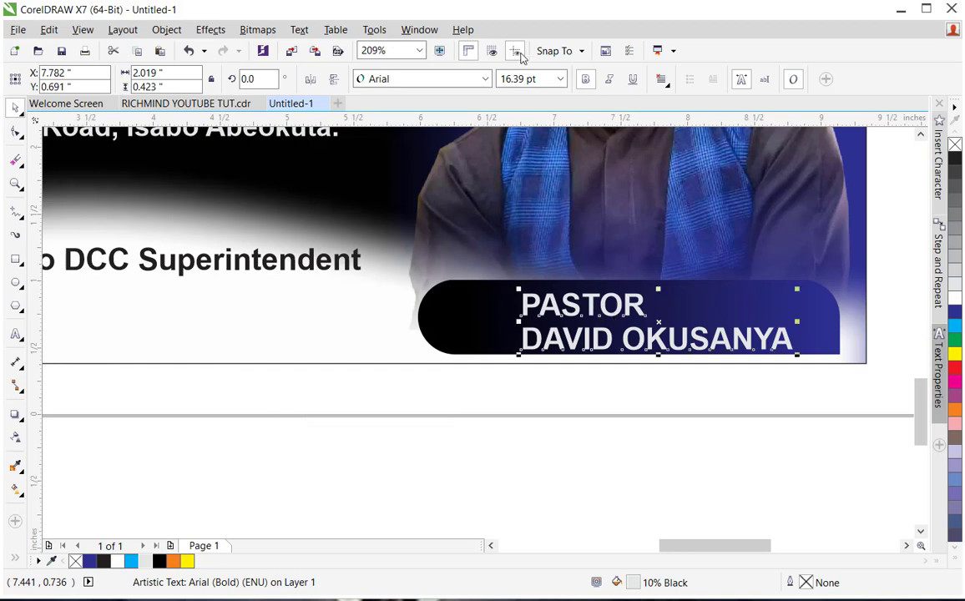
# Step: Centre-align the two pastor text lines, set their font to Barlow Condensed, and shift them up within the bar
pyautogui.click(662, 81)
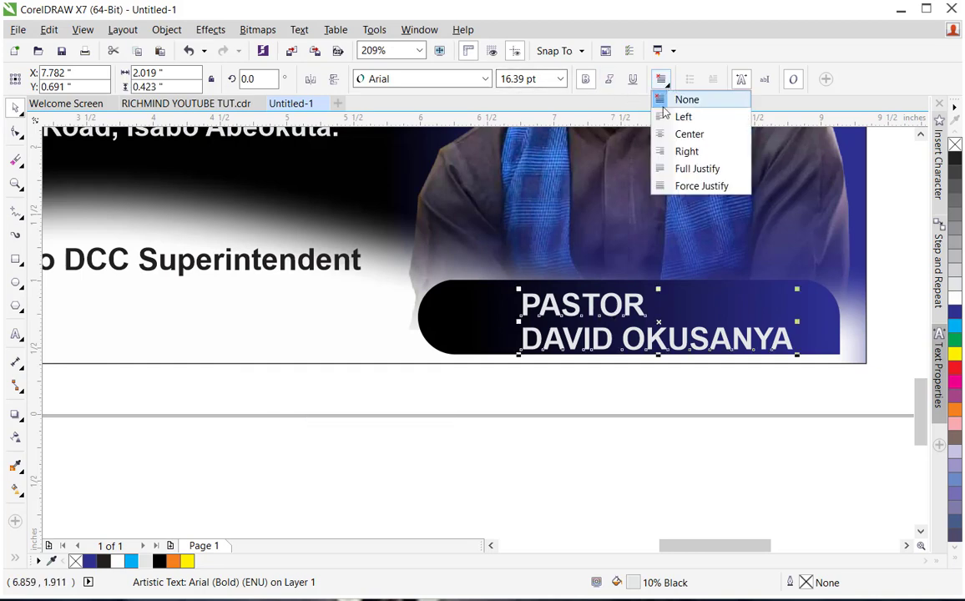
pyautogui.click(673, 135)
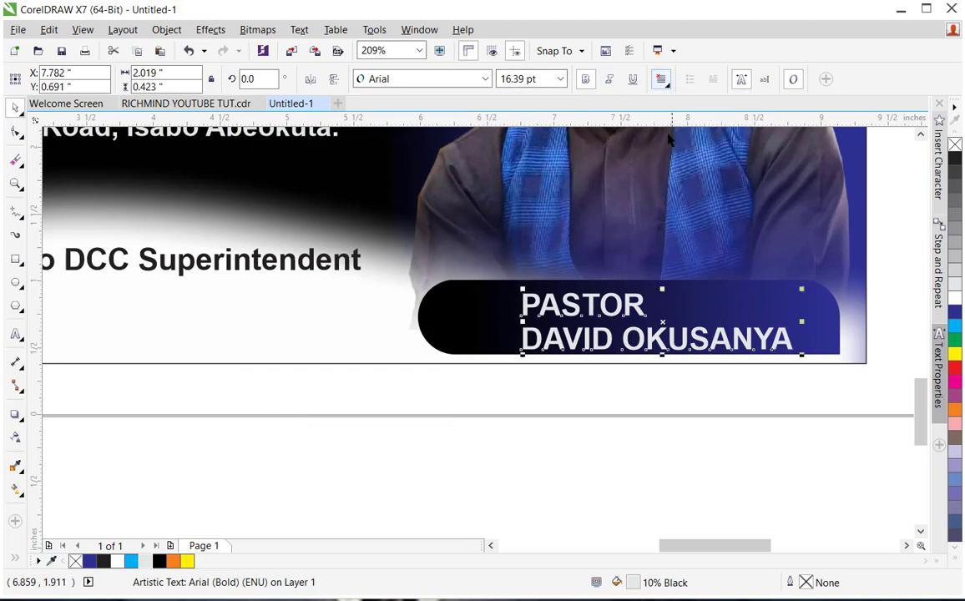
pyautogui.click(485, 78)
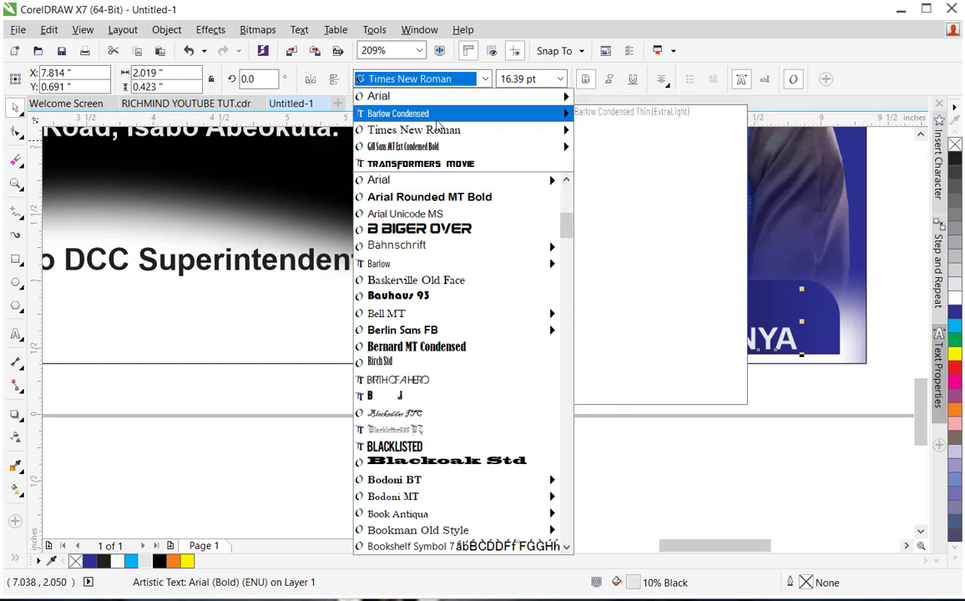
pyautogui.click(418, 113)
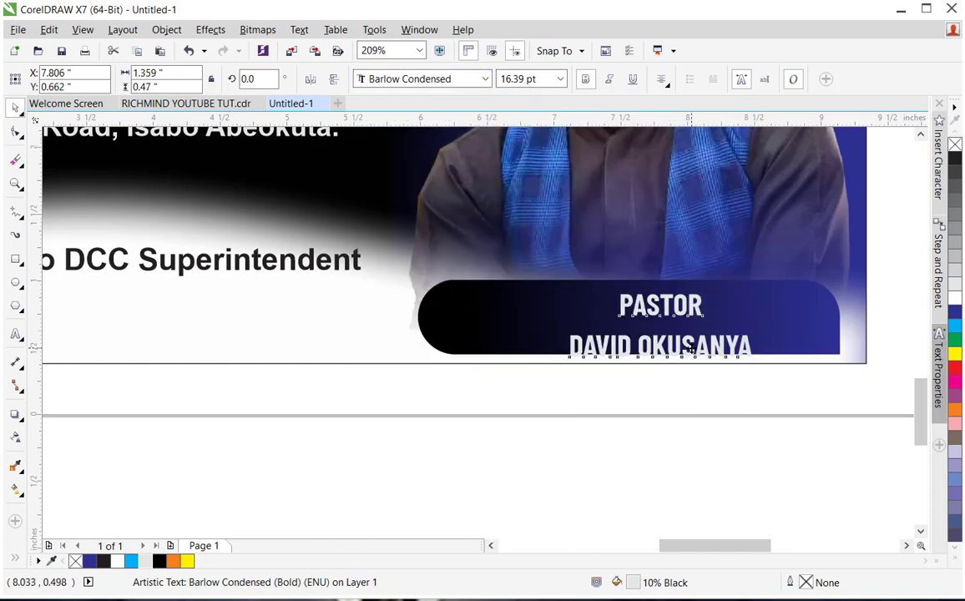
pyautogui.moveTo(687, 348); pyautogui.dragTo(672, 331)
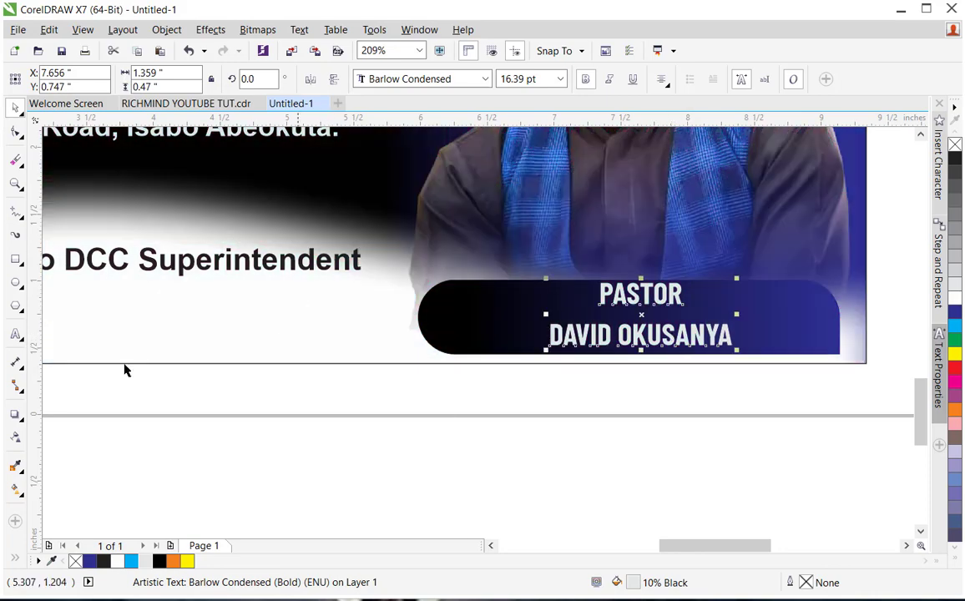
# Step: Tighten the line spacing between PASTOR and the name, and lower the text to the vertical middle of the bar
pyautogui.click(16, 131)
pyautogui.moveTo(546, 355); pyautogui.dragTo(546, 338)
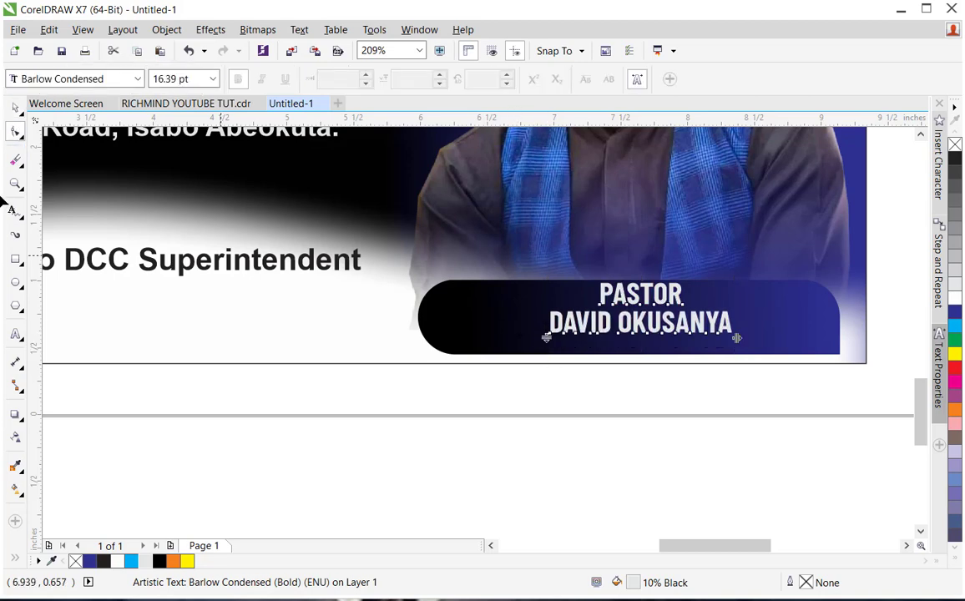
pyautogui.click(14, 110)
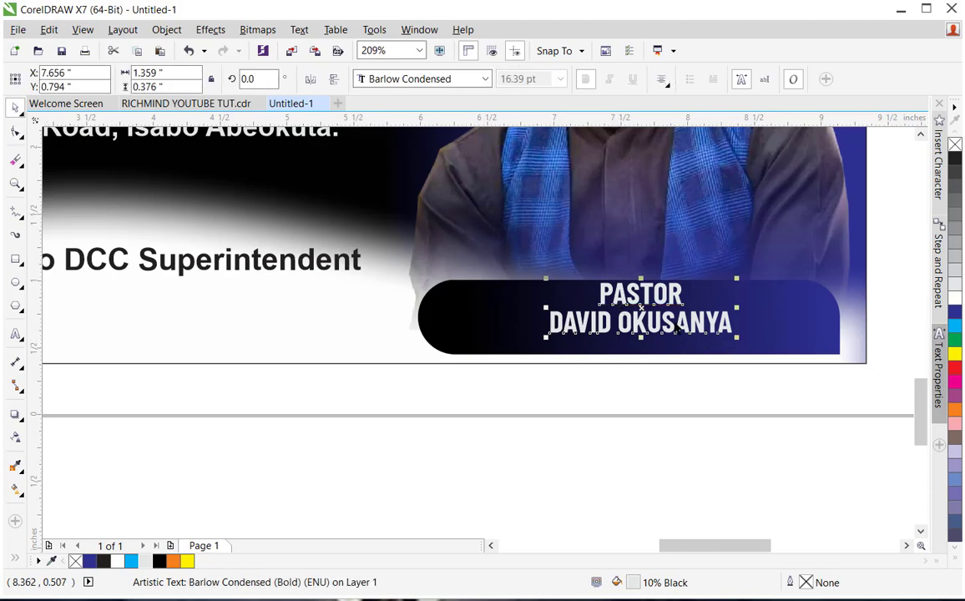
pyautogui.moveTo(674, 325); pyautogui.dragTo(676, 331)
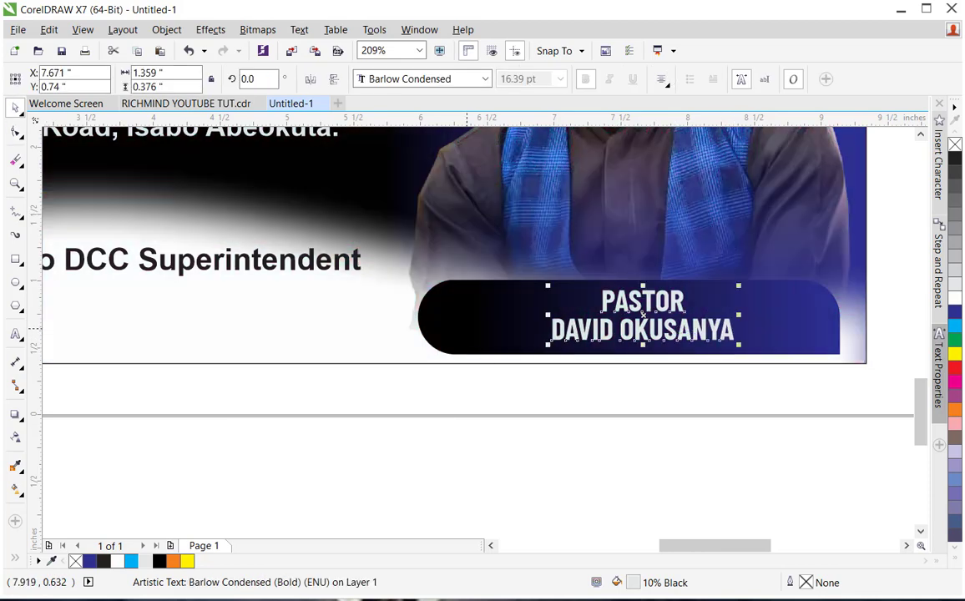
pyautogui.click(466, 331)
pyautogui.moveTo(409, 323); pyautogui.dragTo(458, 327)
pyautogui.hotkey('ctrl', 'z')
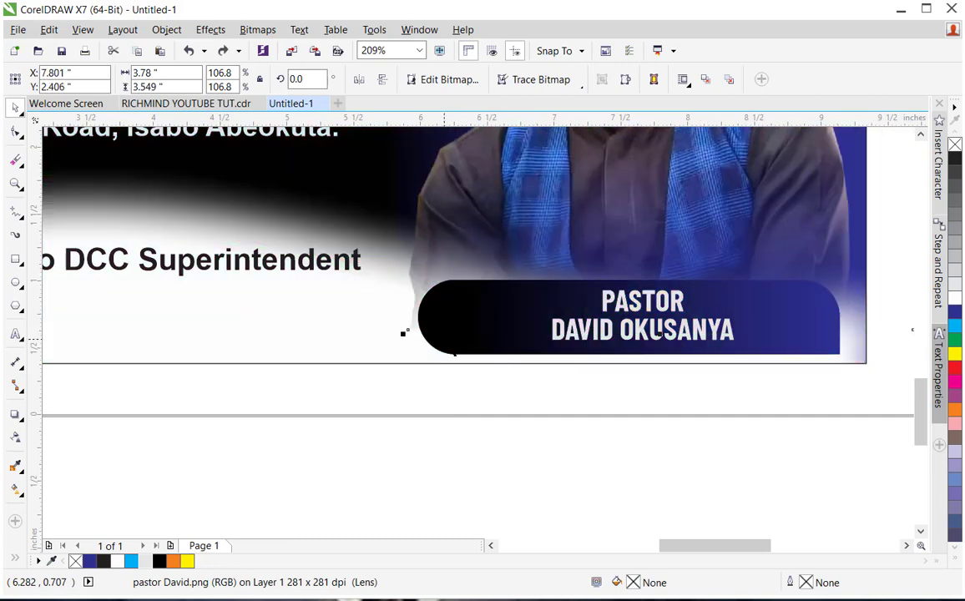
# Step: Narrow the gradient bar from both ends and resize it to about 2.44 in wide and 0.6 in tall around the text
pyautogui.click(415, 325)
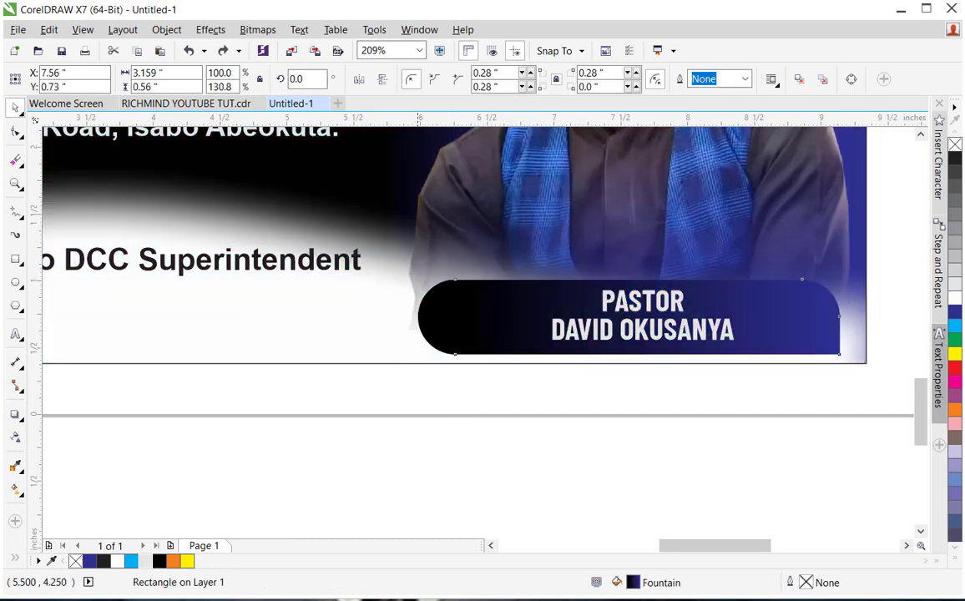
pyautogui.moveTo(409, 315); pyautogui.dragTo(470, 316)
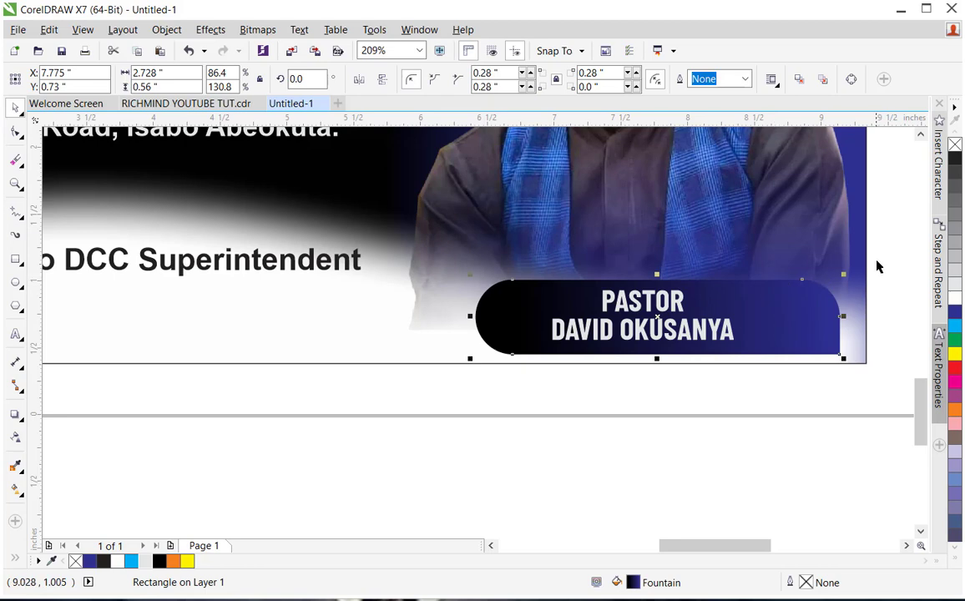
pyautogui.moveTo(845, 277); pyautogui.dragTo(805, 262)
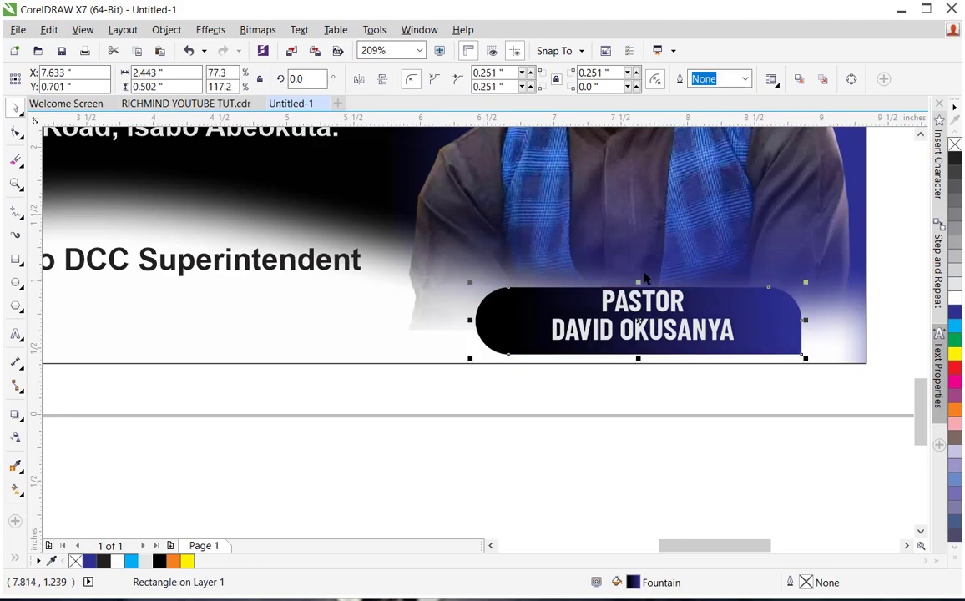
pyautogui.moveTo(637, 283); pyautogui.dragTo(638, 271)
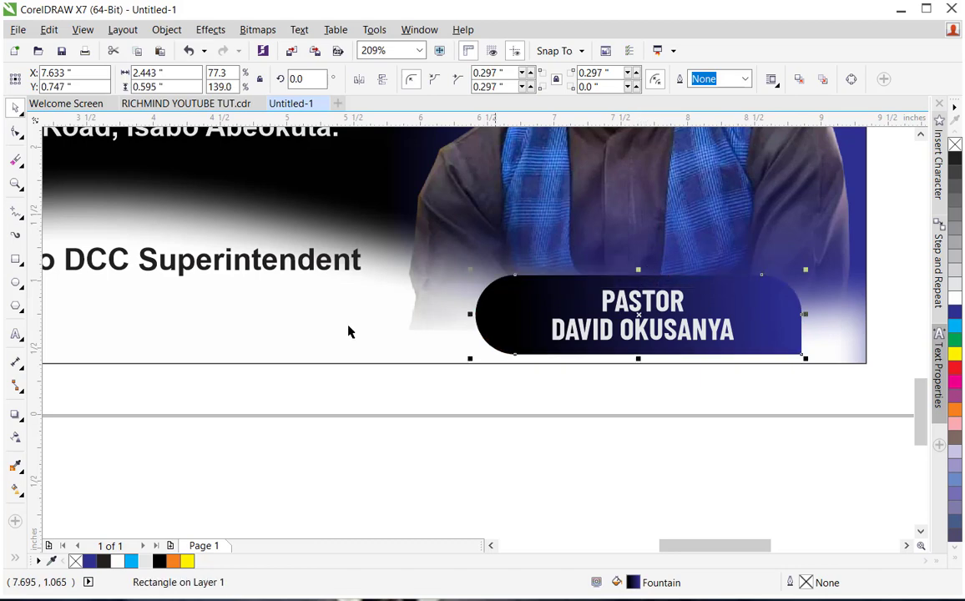
# Step: Move the bar and its text up together, and place the Isabo DCC Superintendent line beneath it at about 9.5 pt
pyautogui.moveTo(457, 457); pyautogui.dragTo(824, 260)
pyautogui.moveTo(760, 305); pyautogui.dragTo(757, 289)
pyautogui.moveTo(166, 261); pyautogui.dragTo(678, 362)
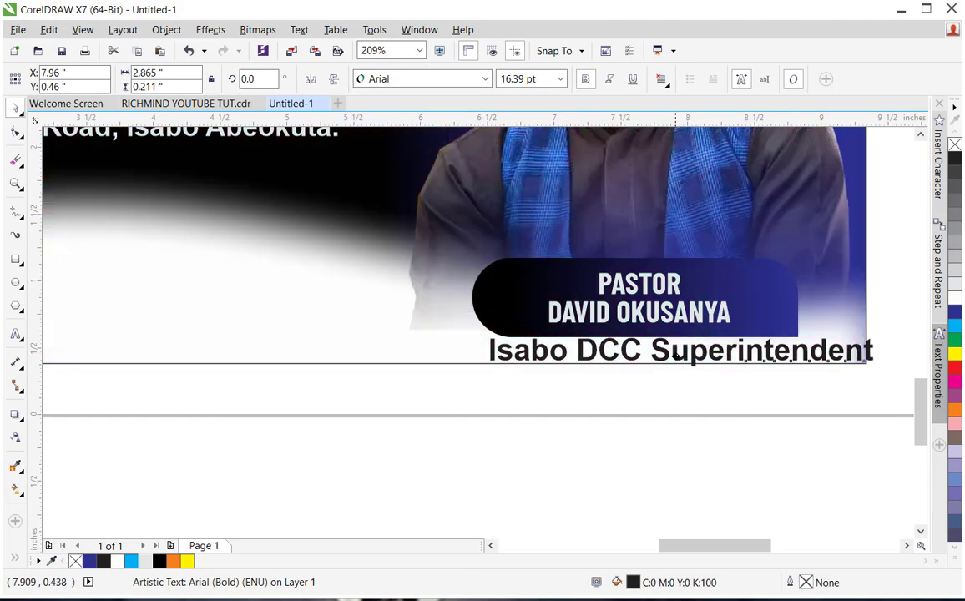
pyautogui.moveTo(878, 334); pyautogui.dragTo(761, 342)
# Step: Add the text FEATURING: at the upper left of the white wave area, below the venue details
pyautogui.click(16, 183)
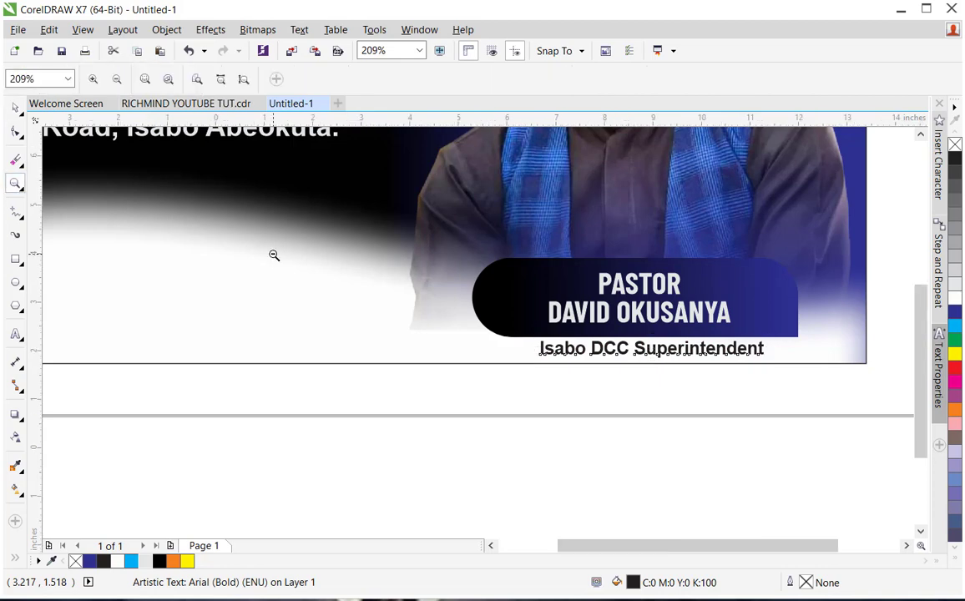
pyautogui.rightClick(274, 255)
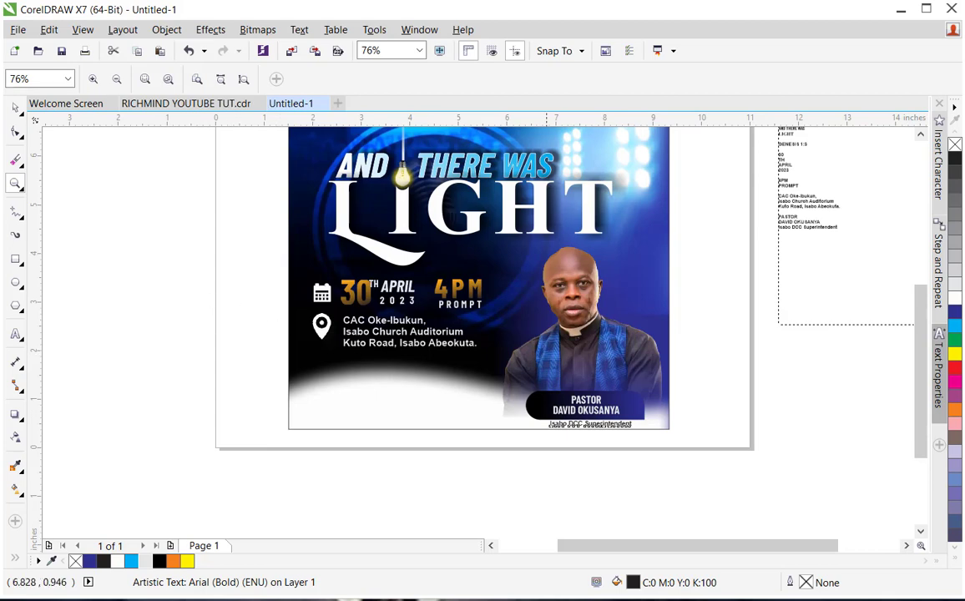
pyautogui.moveTo(252, 289); pyautogui.dragTo(643, 447)
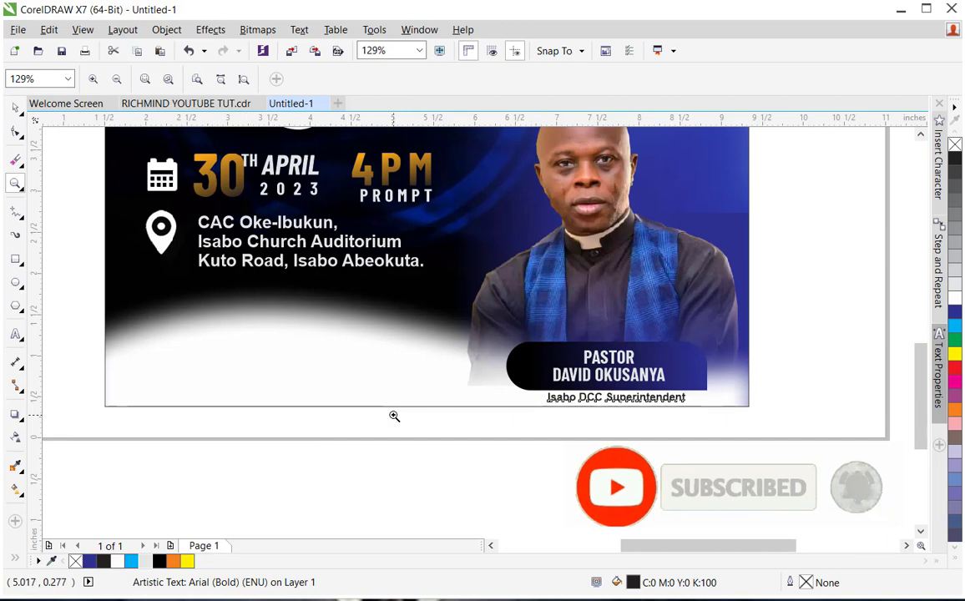
pyautogui.click(15, 106)
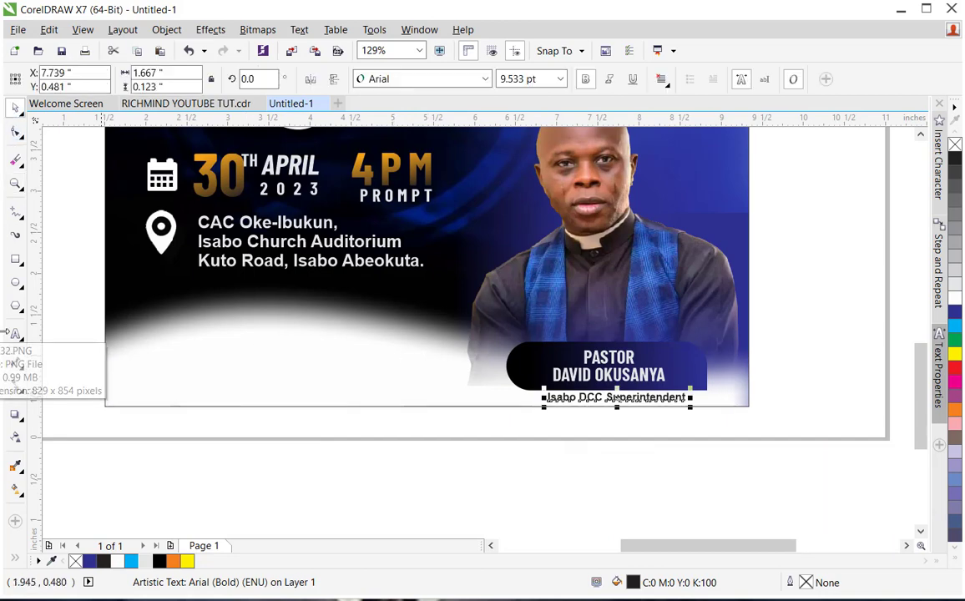
pyautogui.click(15, 334)
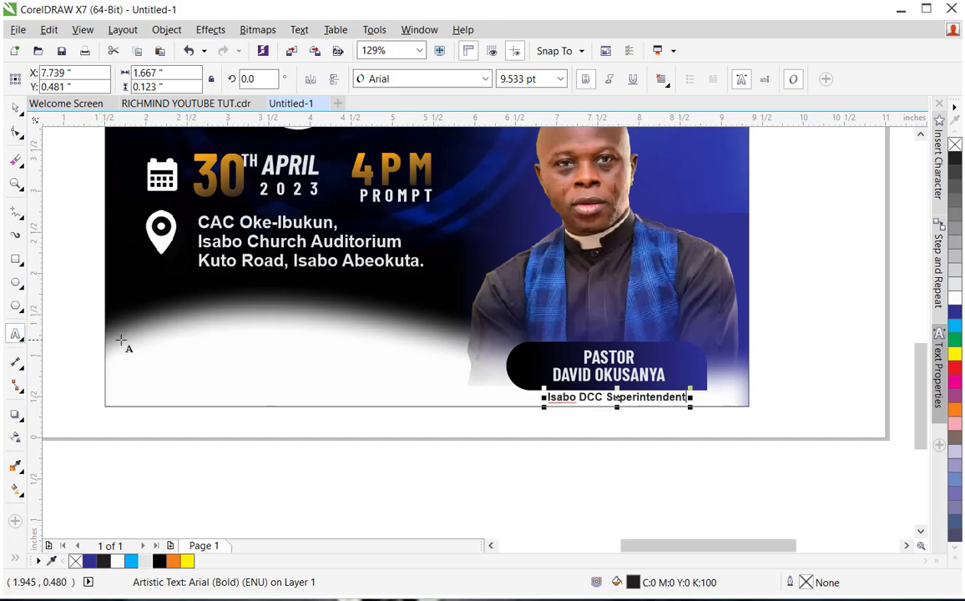
pyautogui.click(153, 335)
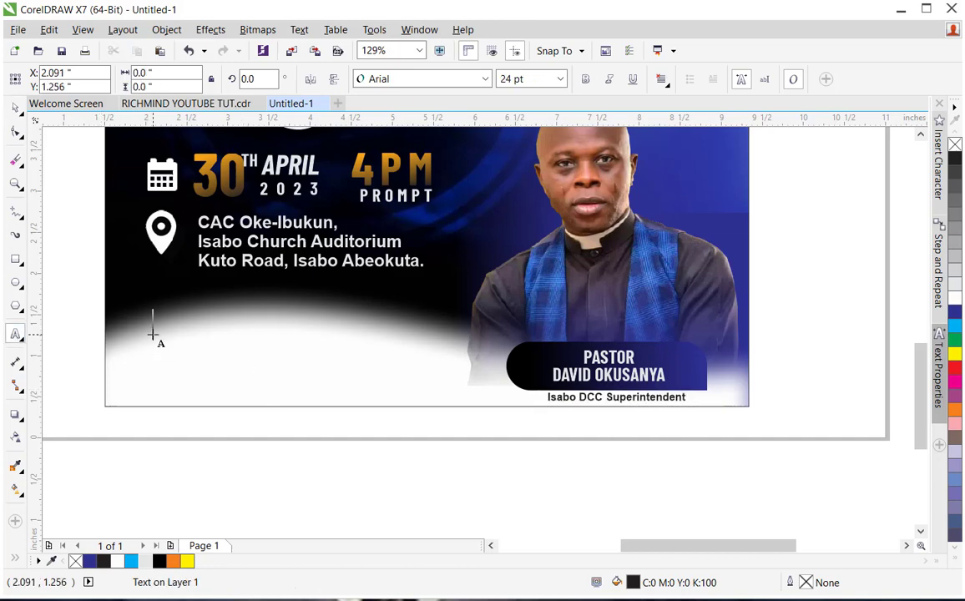
pyautogui.write('FEA')
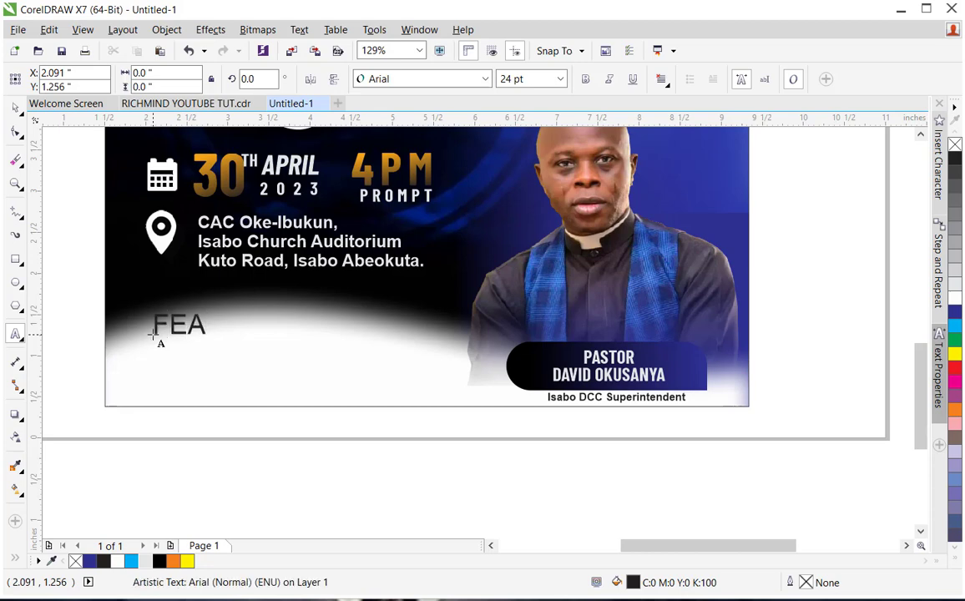
pyautogui.write('TURIN')
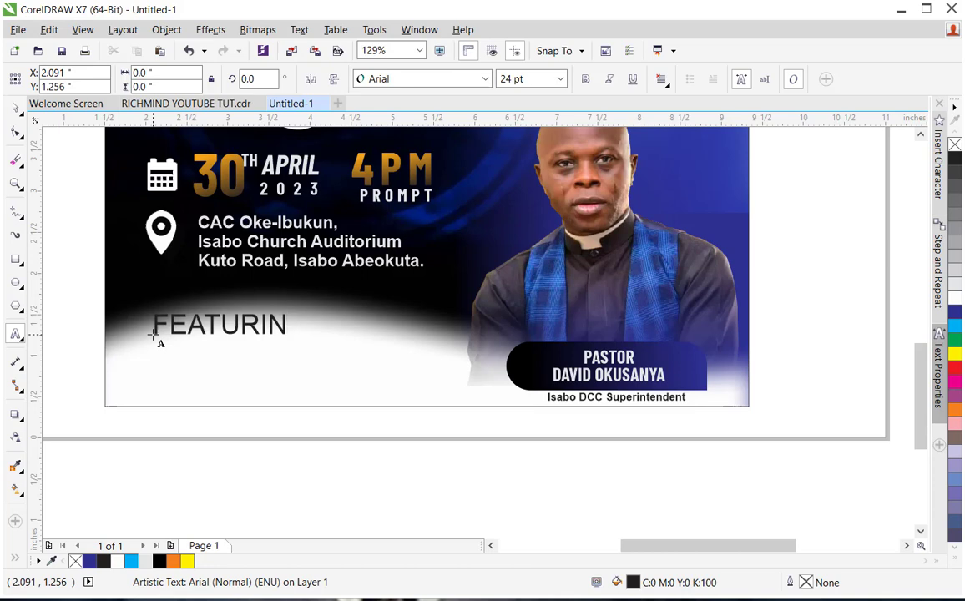
pyautogui.write('G:')
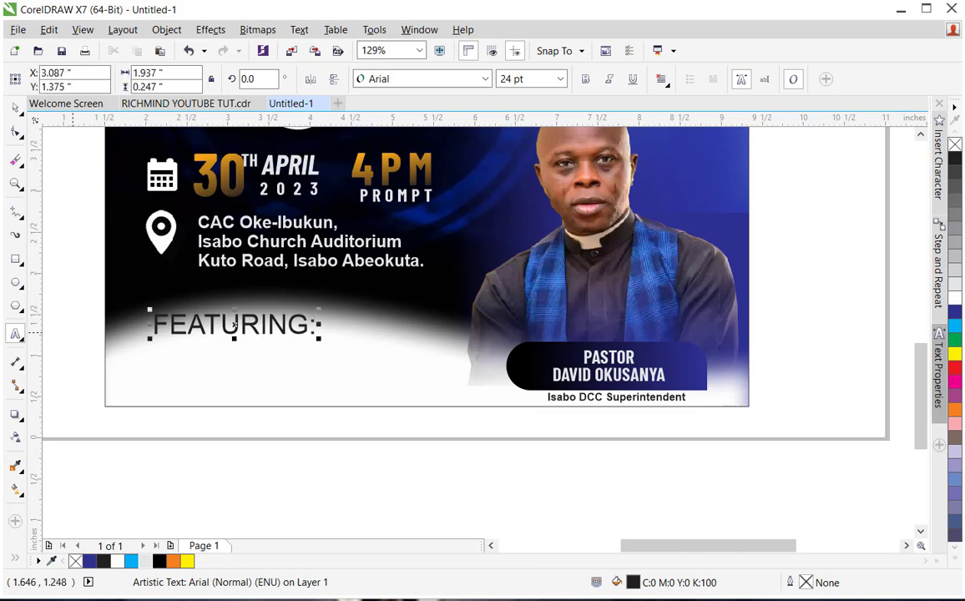
pyautogui.click(15, 108)
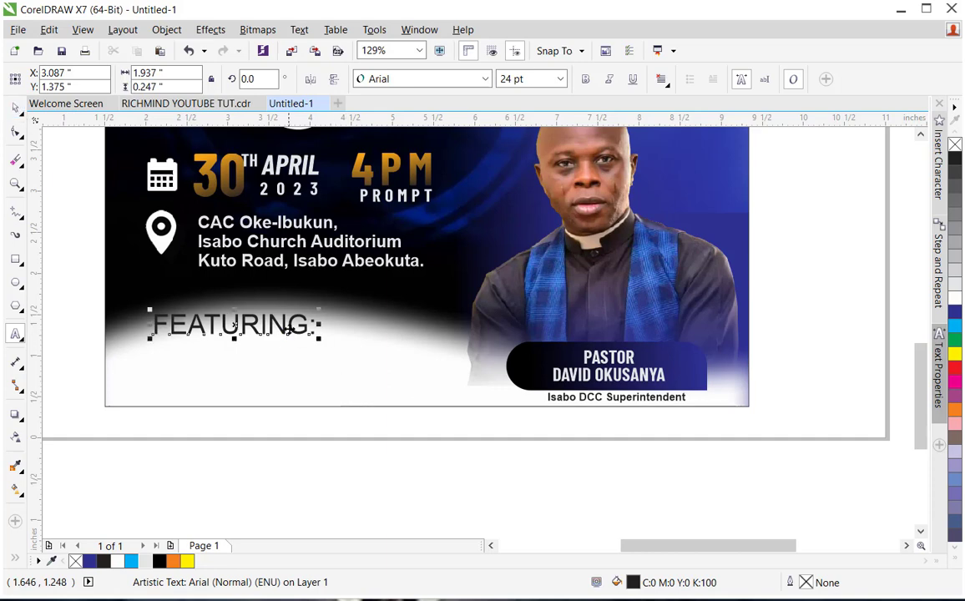
# Step: Set FEATURING: in bold Barlow Condensed at about 17.4 pt and place it on the white wave area
pyautogui.moveTo(290, 324); pyautogui.dragTo(247, 339)
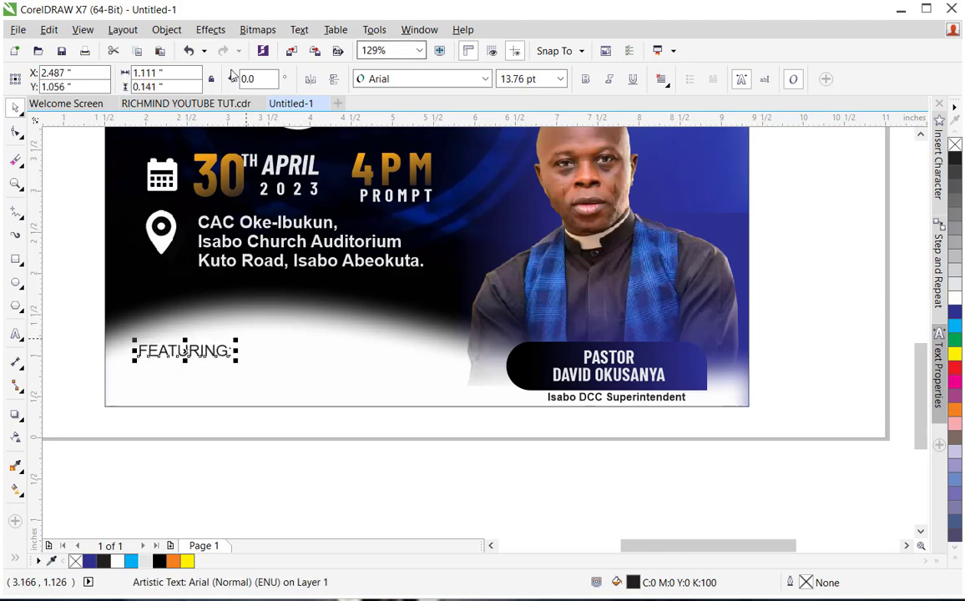
pyautogui.click(587, 79)
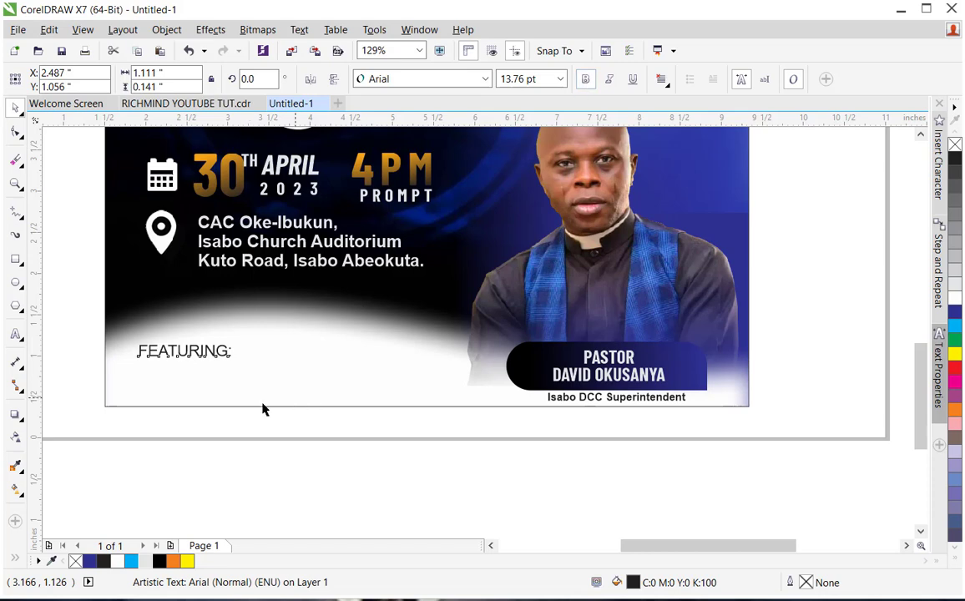
pyautogui.click(417, 80)
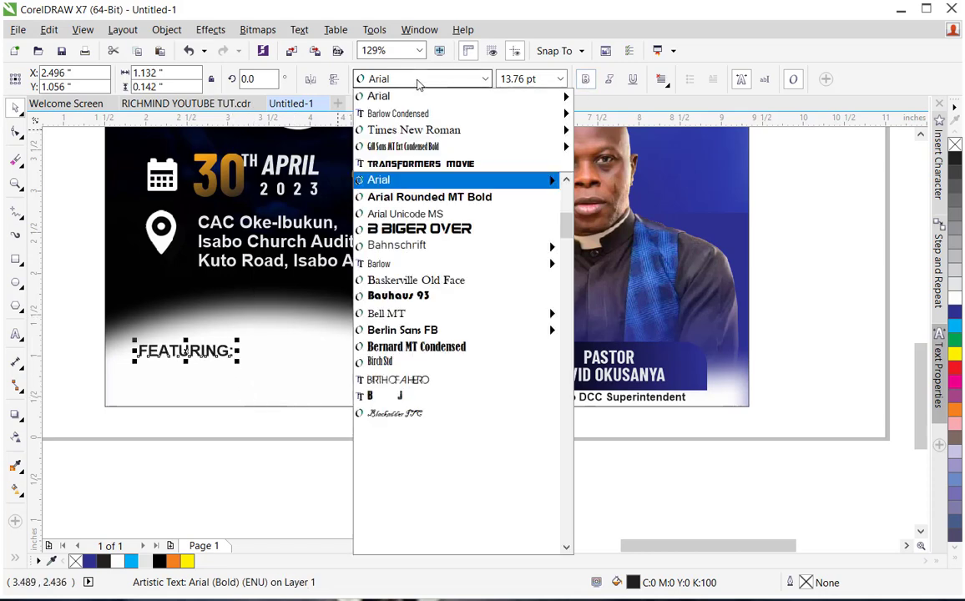
pyautogui.click(415, 114)
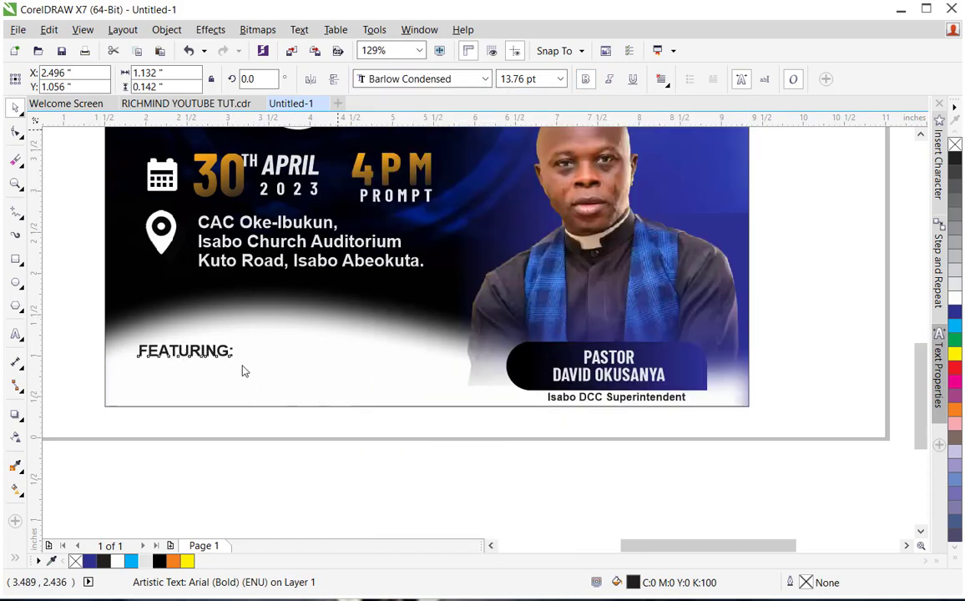
pyautogui.moveTo(213, 361); pyautogui.dragTo(202, 432)
pyautogui.click(200, 420)
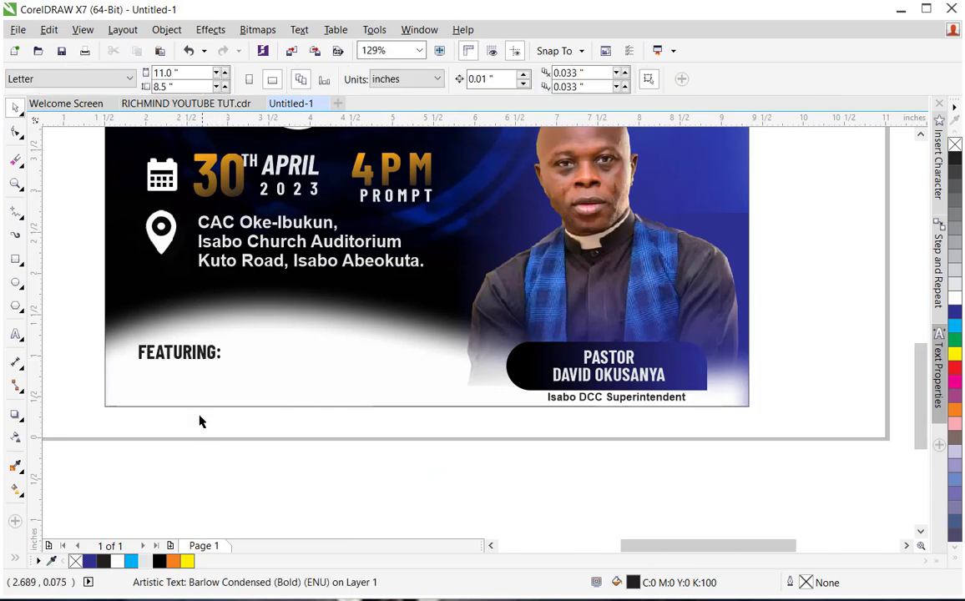
# Step: Duplicate FEATURING: just below the original and replace the word in the copy with MEASSAGE |HEALING | SONGS|
pyautogui.moveTo(200, 361); pyautogui.dragTo(71, 368)
pyautogui.rightClick(198, 377)
pyautogui.doubleClick(216, 369)
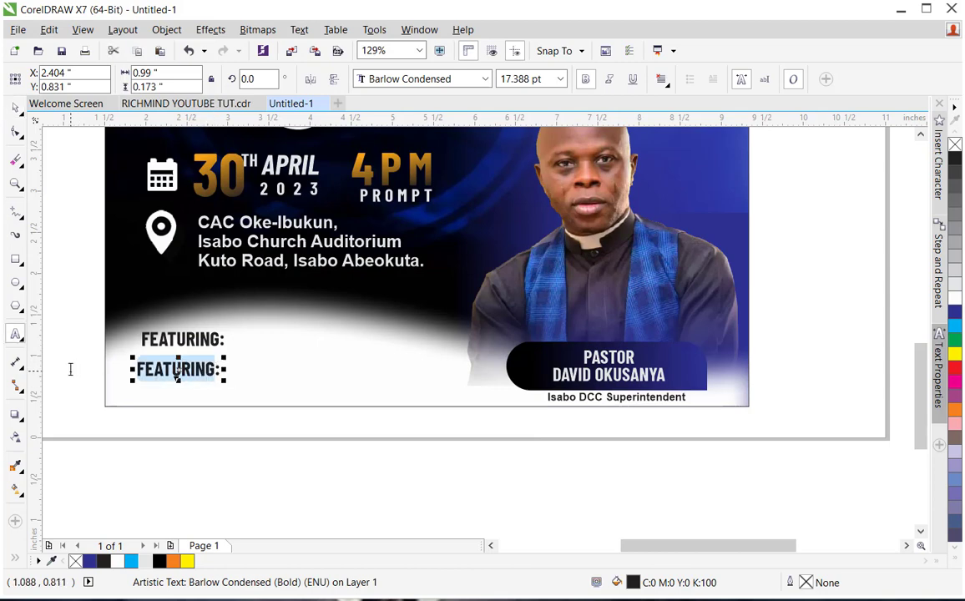
pyautogui.write('MEASSAGE')
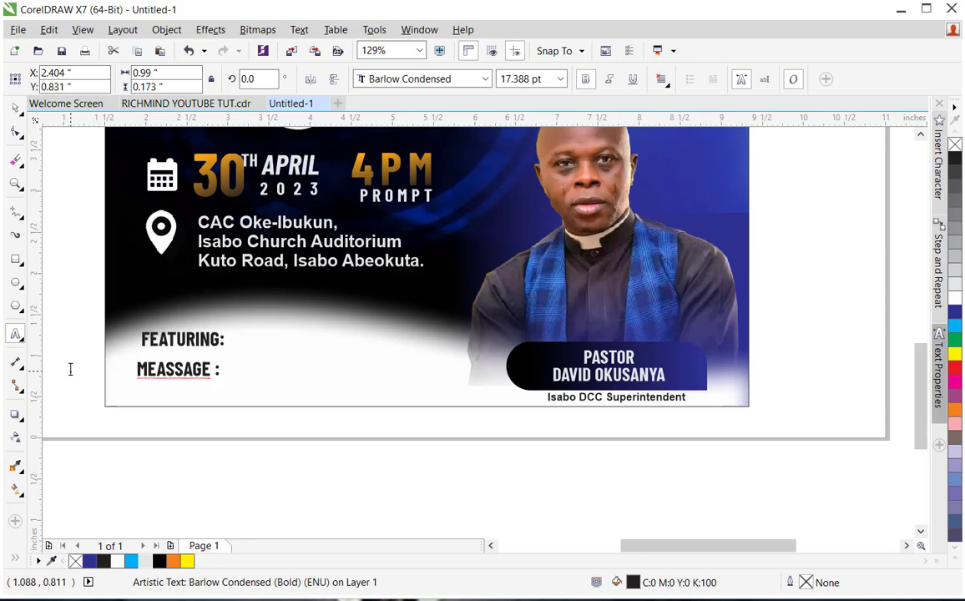
pyautogui.write(' "')
pyautogui.press('BackSpace')
pyautogui.write('|HEALING |')
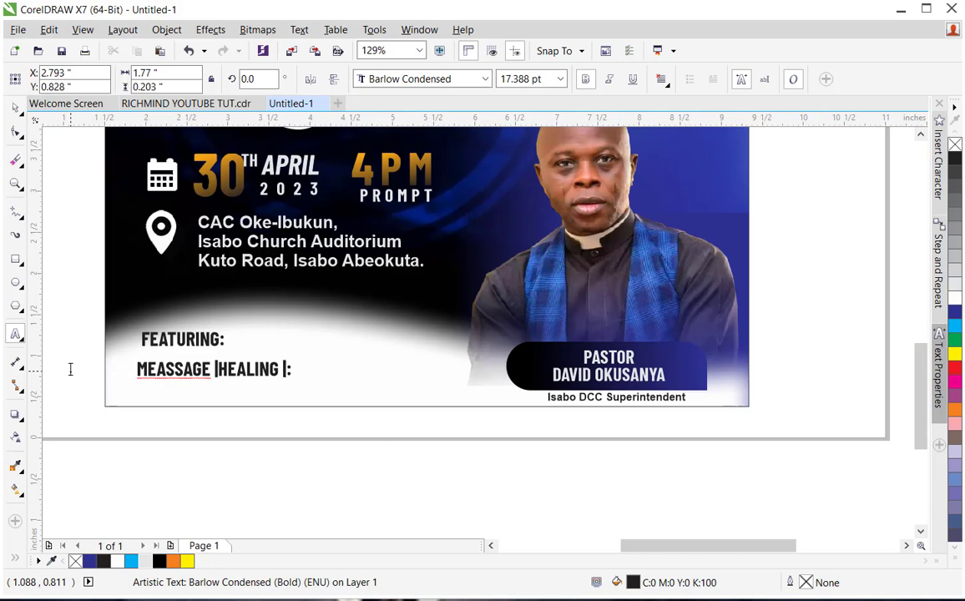
pyautogui.write('NGS"')
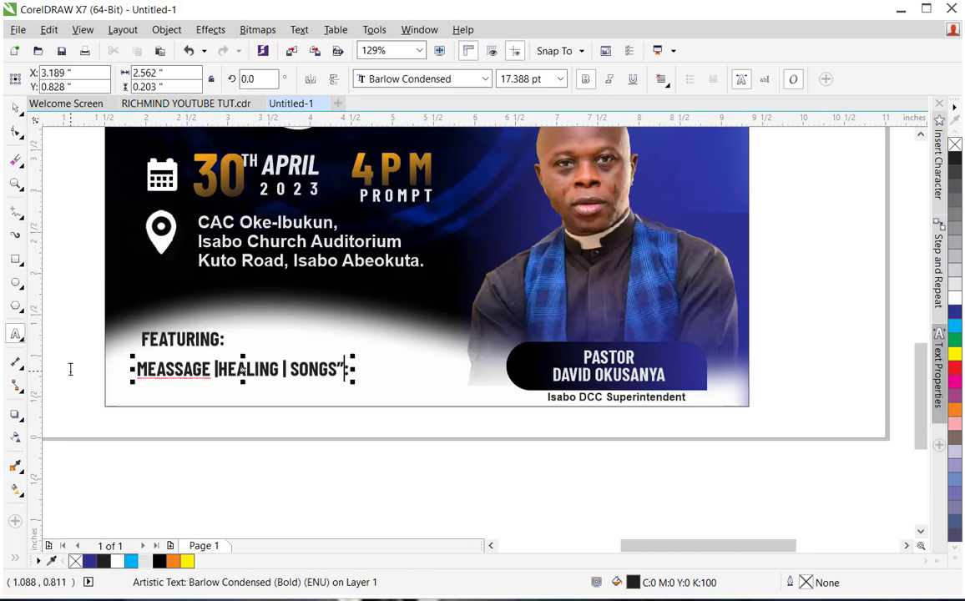
pyautogui.press('BackSpace')
# Step: Replace the misspelled MEASSAGE with the spelling suggestion MASSAGE
pyautogui.click(166, 369)
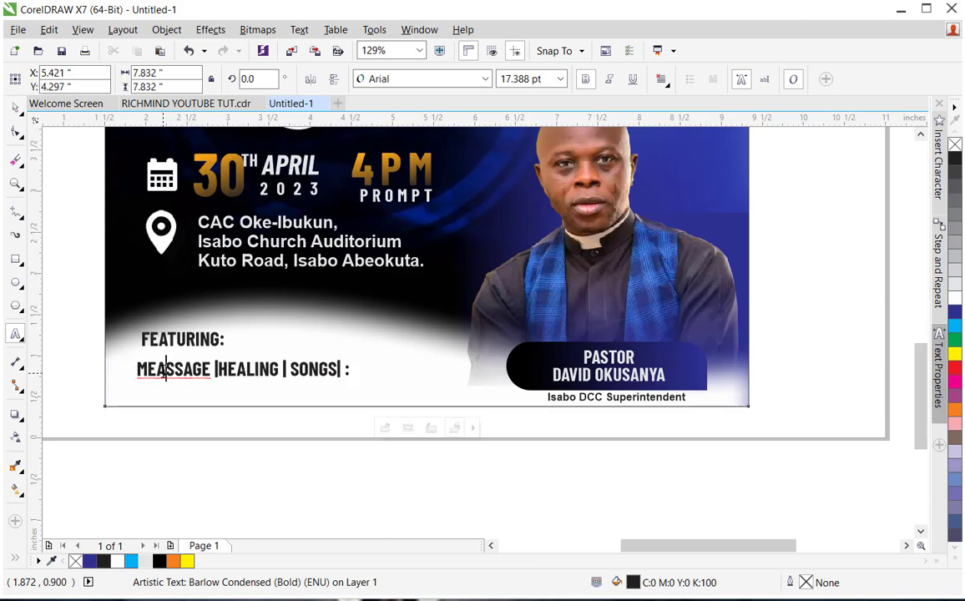
pyautogui.rightClick(164, 375)
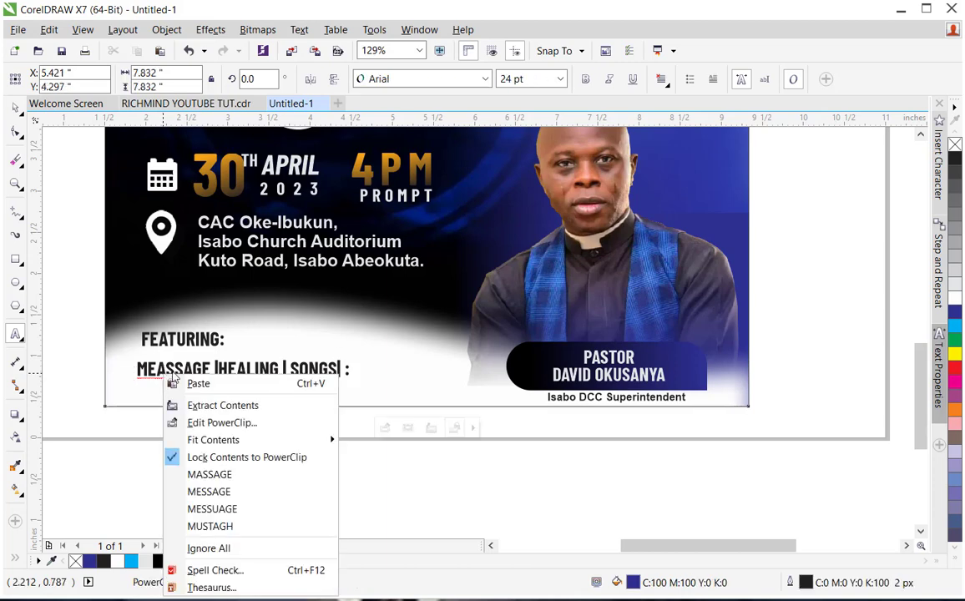
pyautogui.click(209, 474)
pyautogui.hotkey('ctrl', 'space')
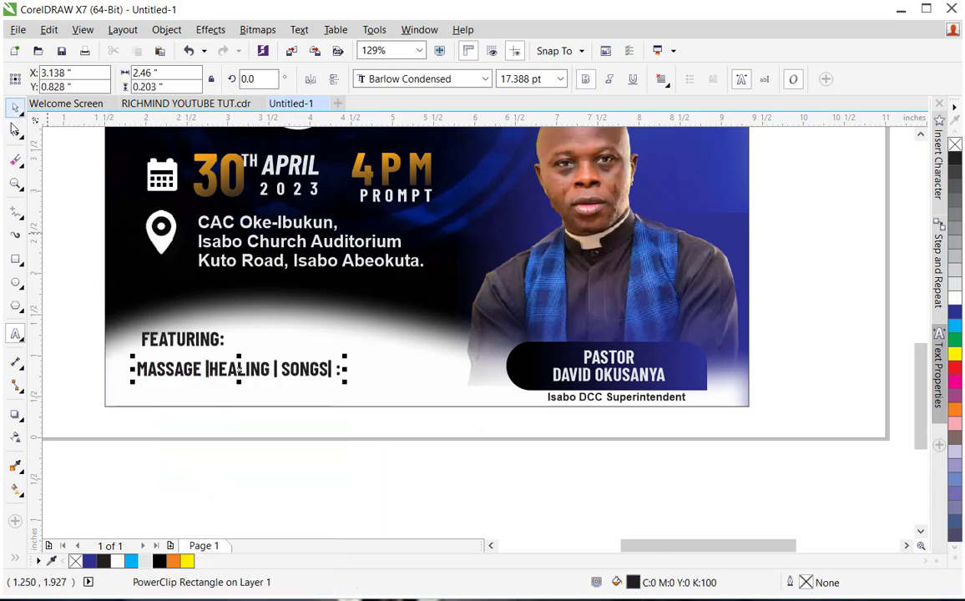
pyautogui.click(13, 108)
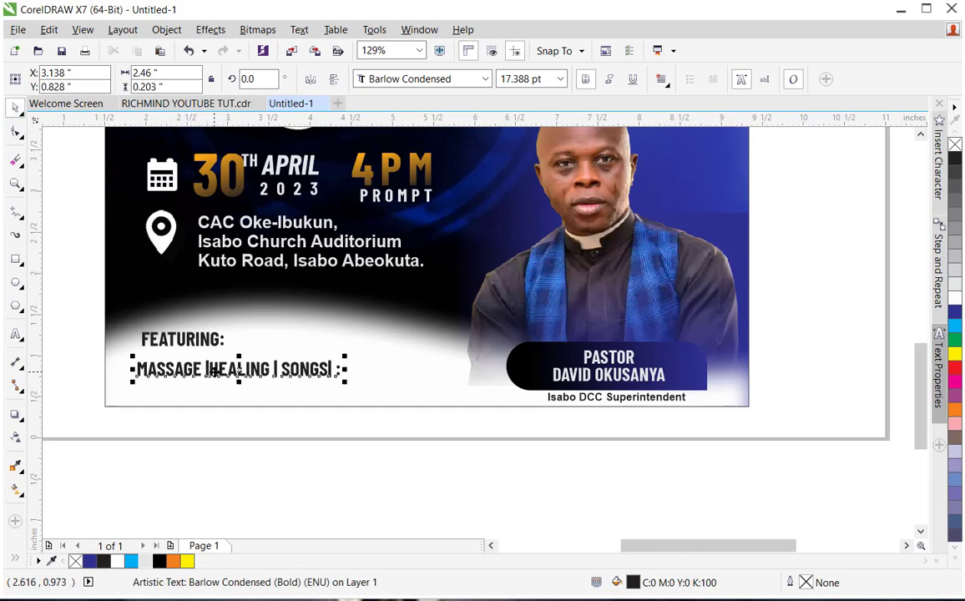
# Step: Adjust the spaces around the separators in the activities line and add PRAISE after the last separator
pyautogui.doubleClick(214, 371)
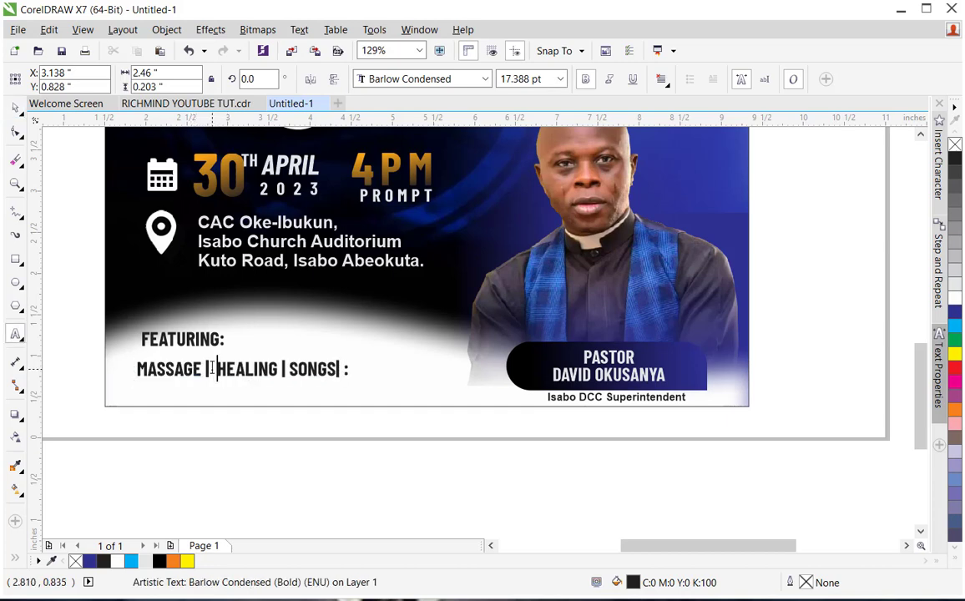
pyautogui.click(290, 371)
pyautogui.click(347, 369)
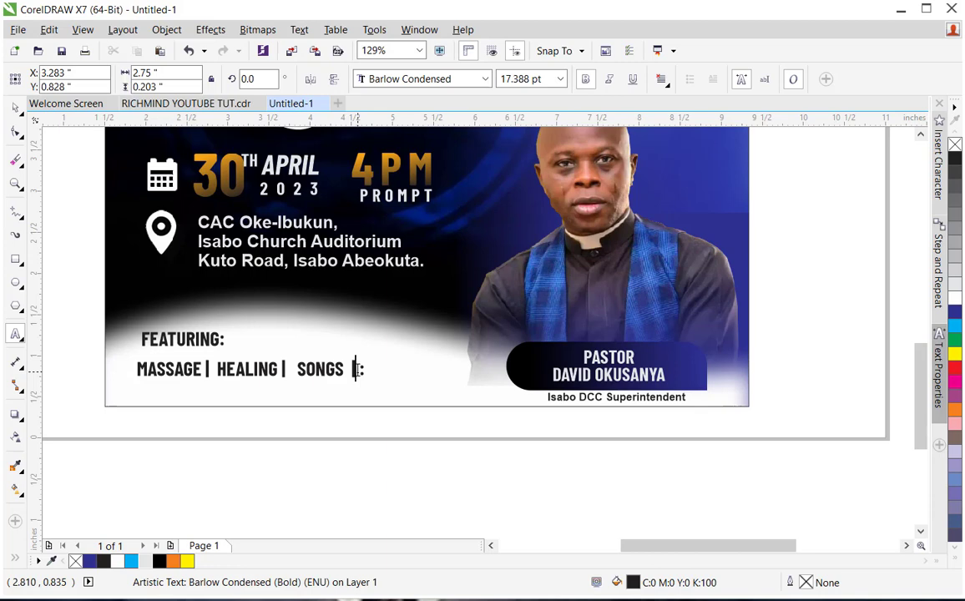
pyautogui.press('alt')
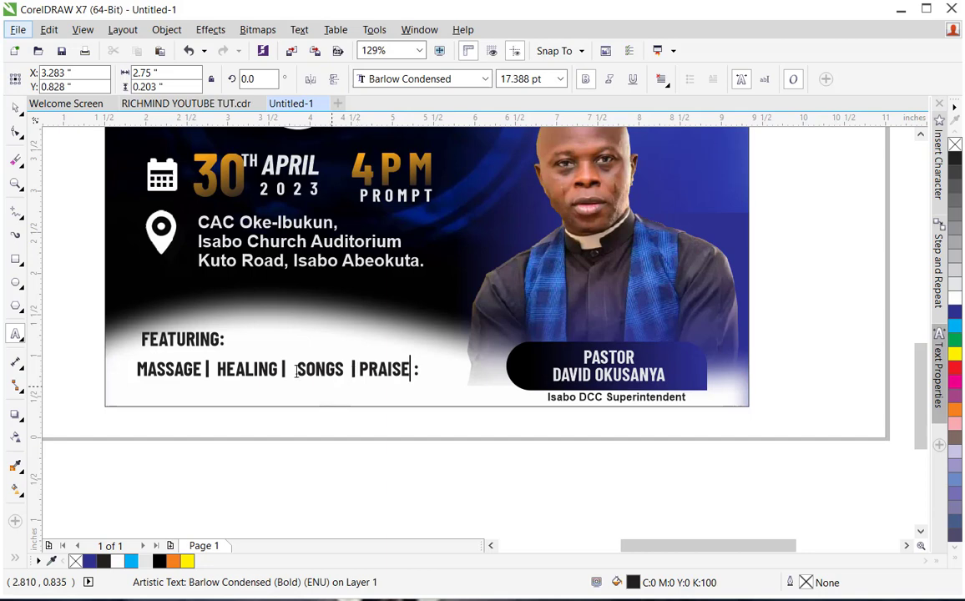
pyautogui.click(360, 371)
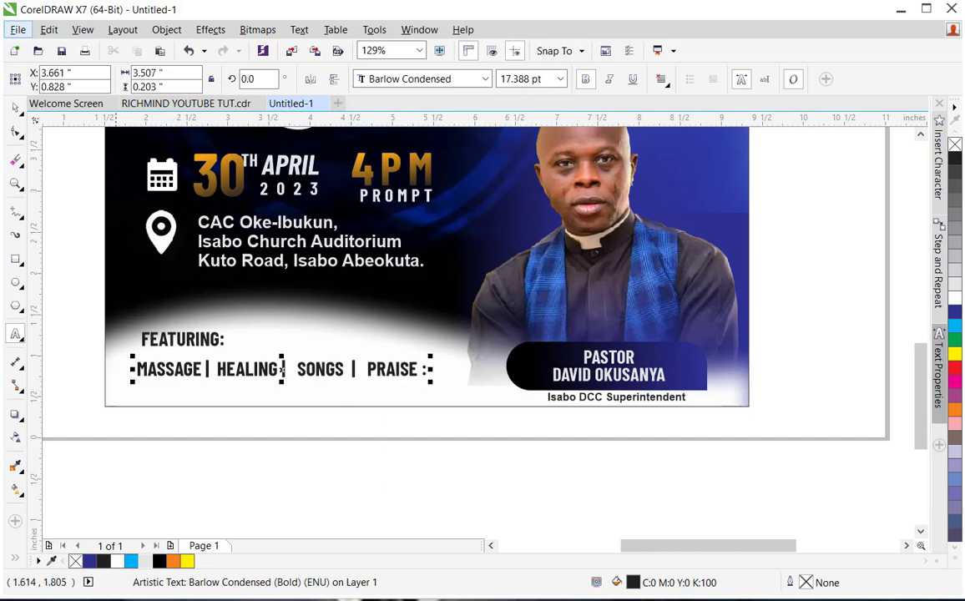
pyautogui.click(14, 109)
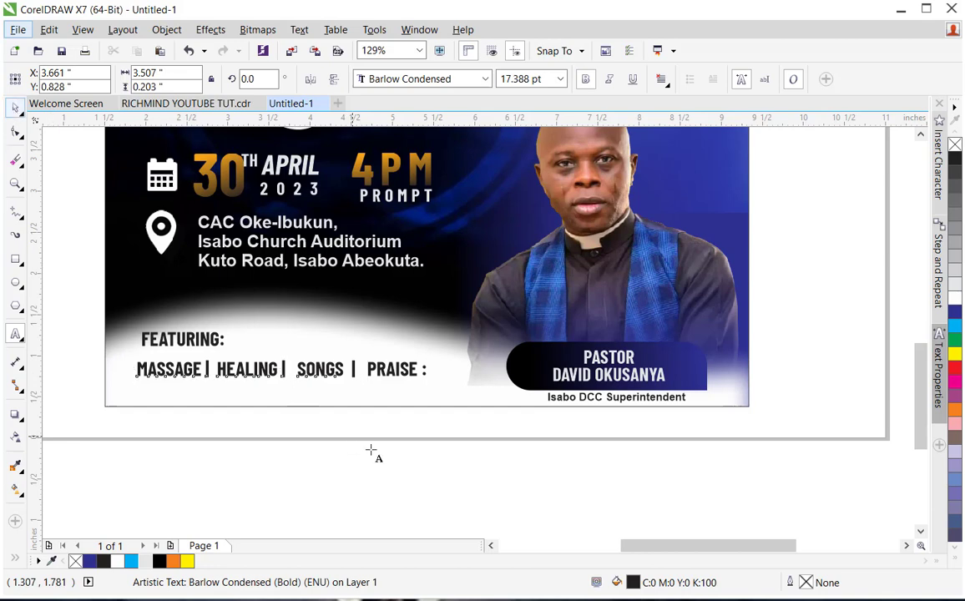
pyautogui.hotkey('ctrl', 'space')
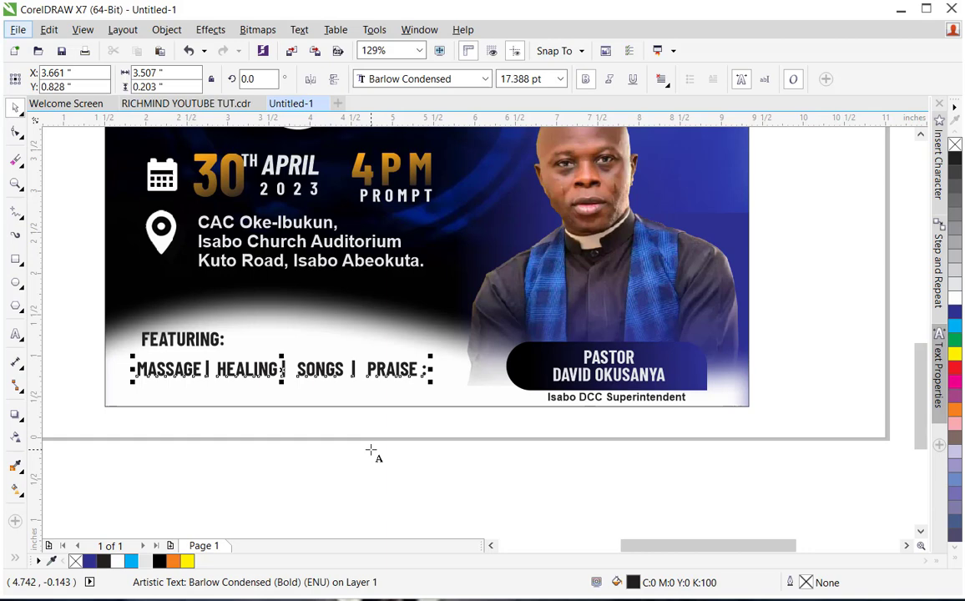
# Step: Move the light blue flare image from beside the page onto the L of the LIGHT title
pyautogui.click(15, 184)
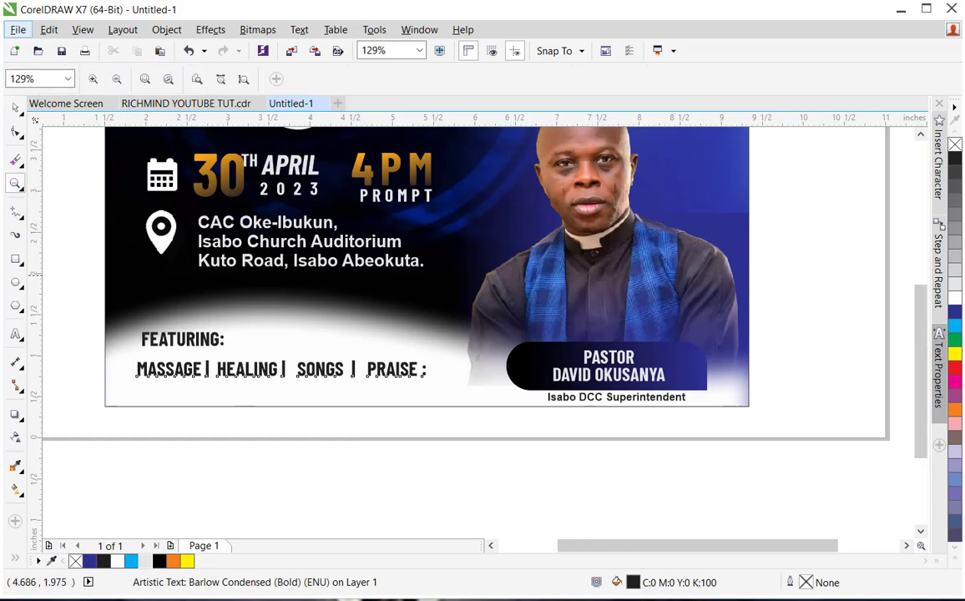
pyautogui.rightClick(367, 276)
pyautogui.rightClick(366, 275)
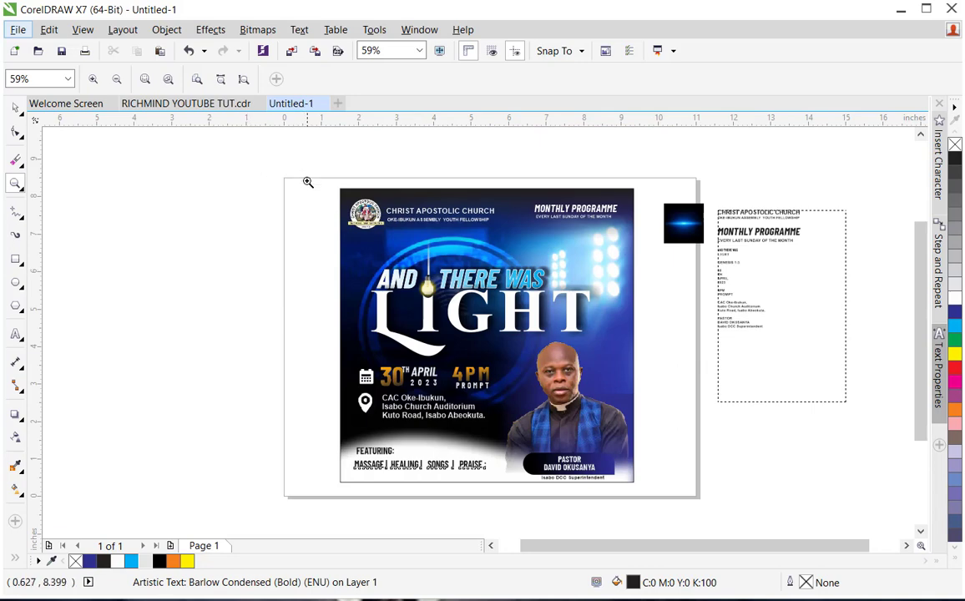
pyautogui.moveTo(308, 182); pyautogui.dragTo(735, 523)
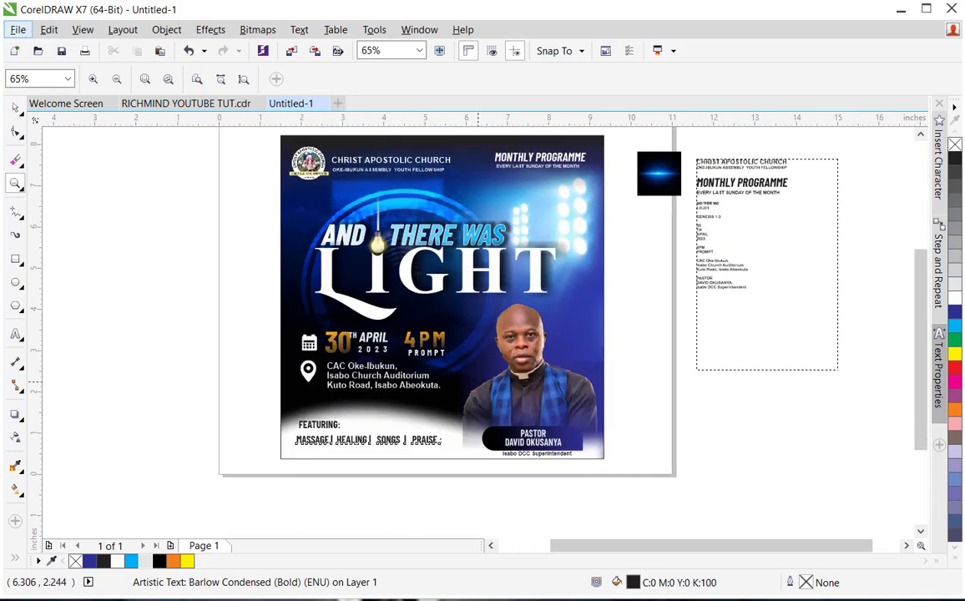
pyautogui.click(15, 109)
pyautogui.click(660, 179)
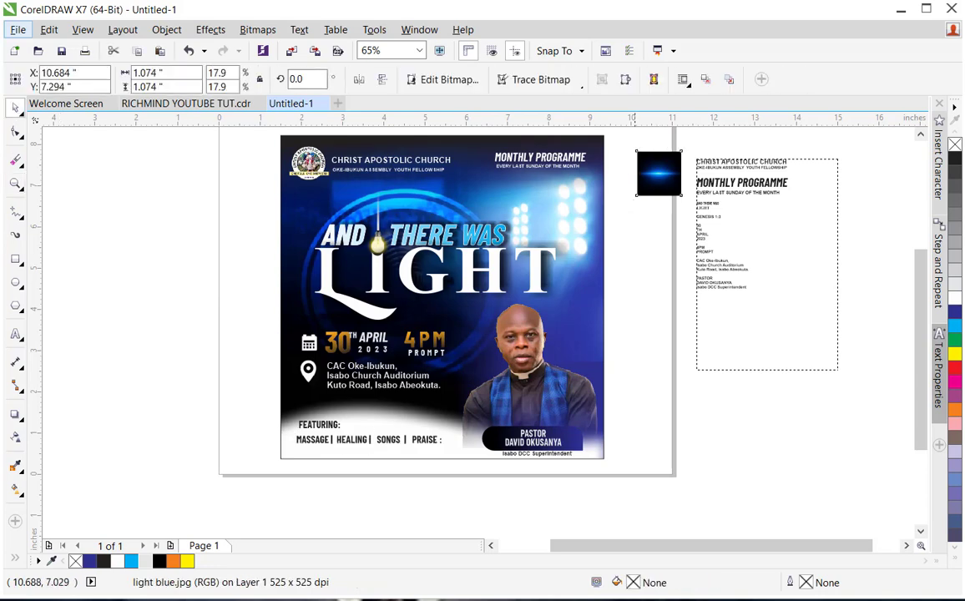
pyautogui.moveTo(660, 184); pyautogui.dragTo(331, 298)
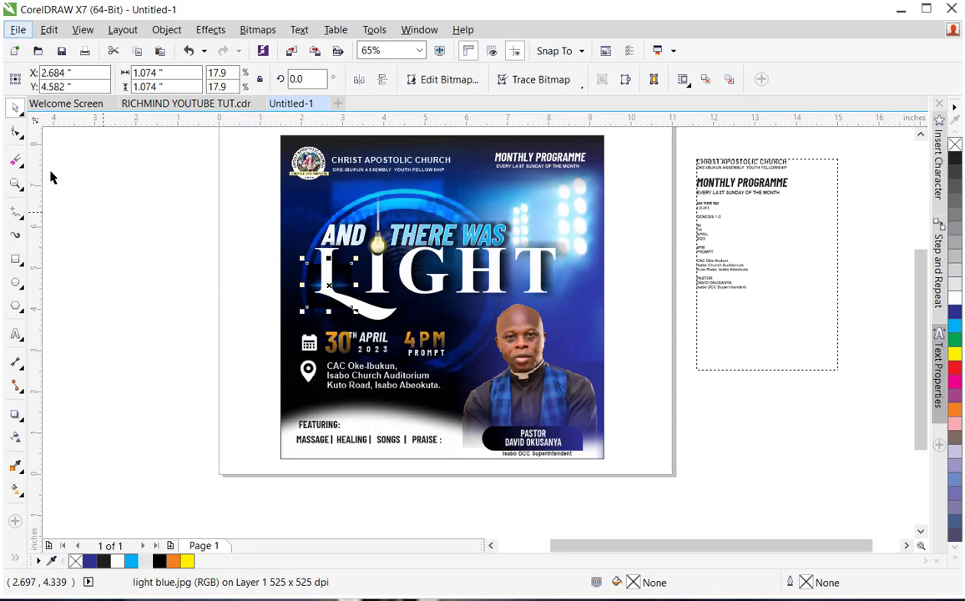
# Step: Bring the flare image to the front and lower it so its streak lies along the base of the L
pyautogui.click(15, 184)
pyautogui.moveTo(265, 244); pyautogui.dragTo(672, 401)
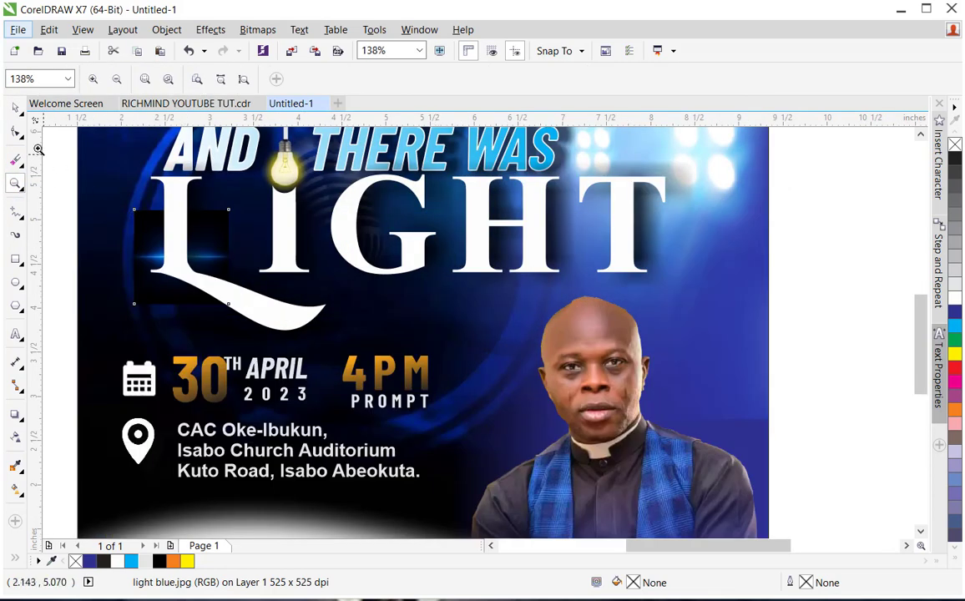
pyautogui.click(16, 109)
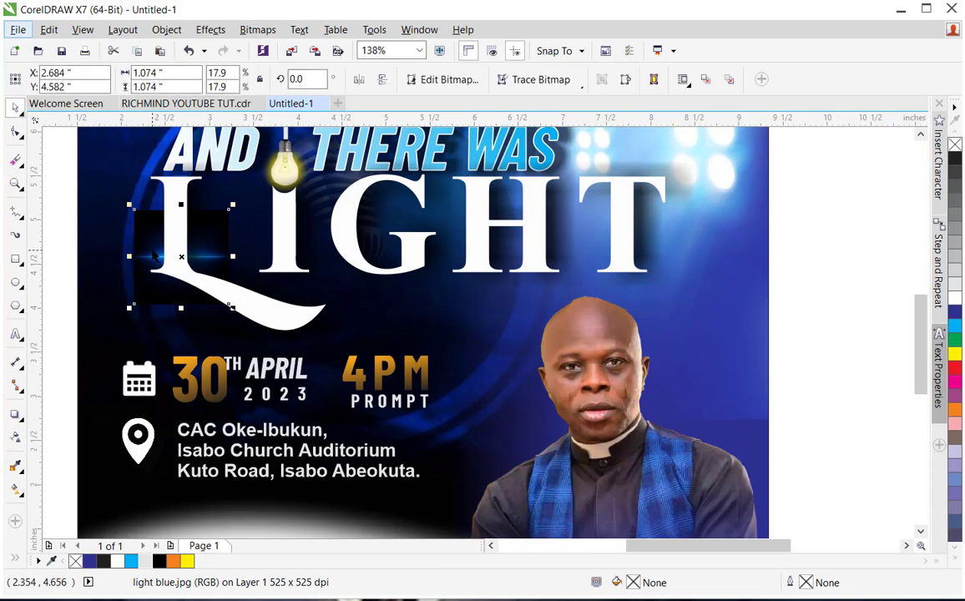
pyautogui.hotkey('shift', 'pageup')
pyautogui.moveTo(181, 256); pyautogui.dragTo(184, 282)
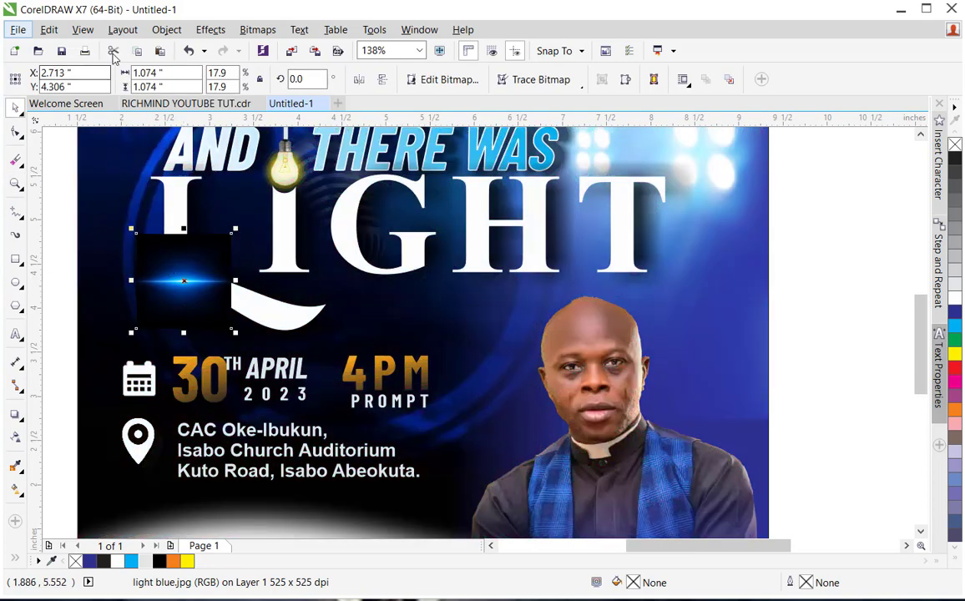
# Step: Set the flare's transparency merge mode to Screen and enlarge the image to about 1.31 in square
pyautogui.click(16, 434)
pyautogui.click(198, 78)
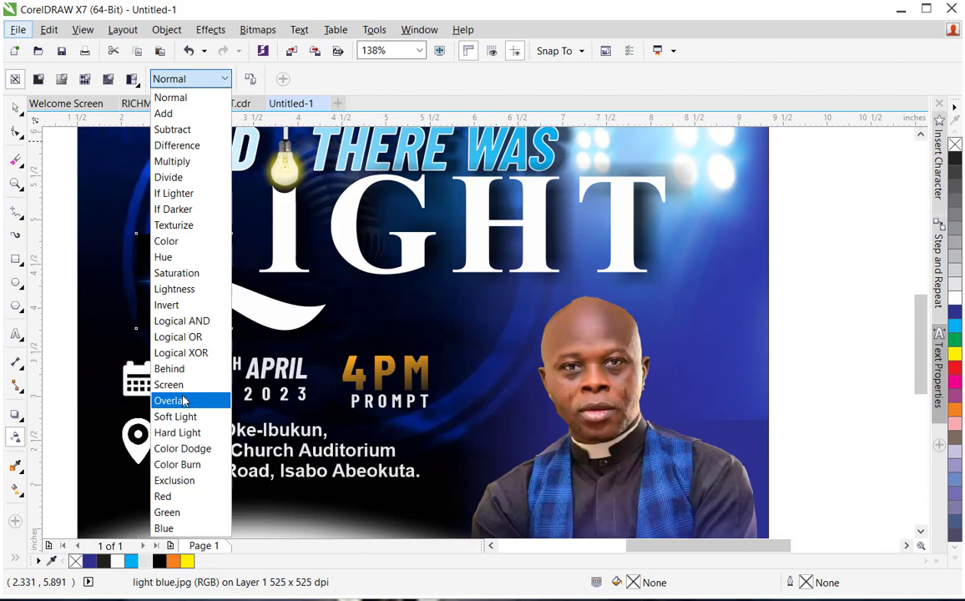
pyautogui.click(171, 384)
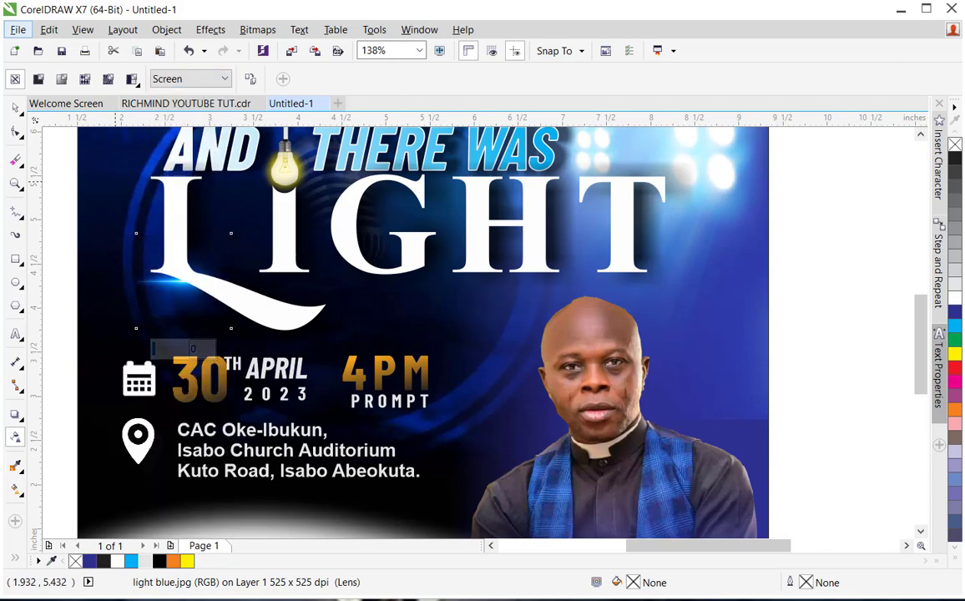
pyautogui.click(15, 107)
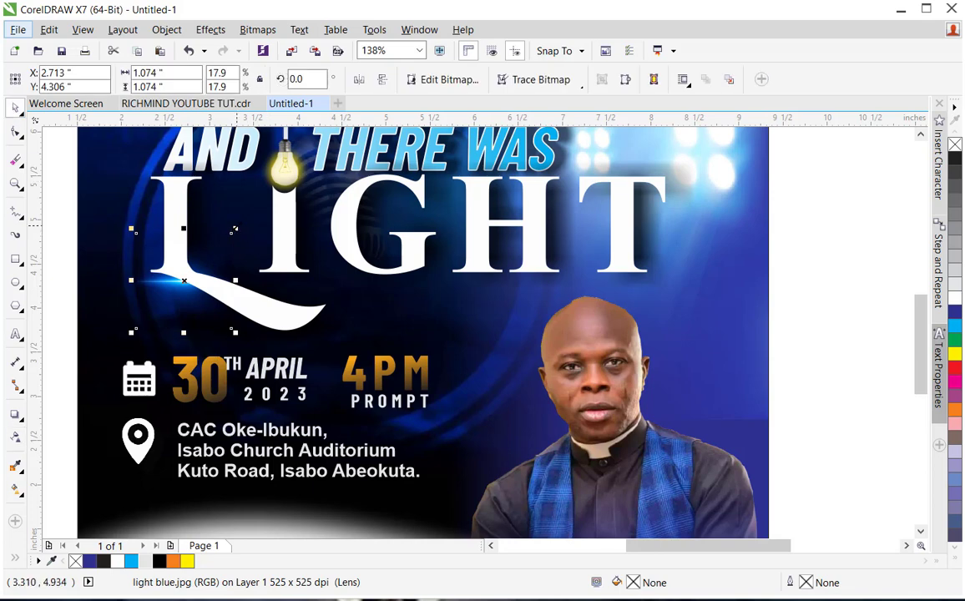
pyautogui.click(172, 292)
pyautogui.click(172, 293)
pyautogui.moveTo(231, 234); pyautogui.dragTo(256, 209)
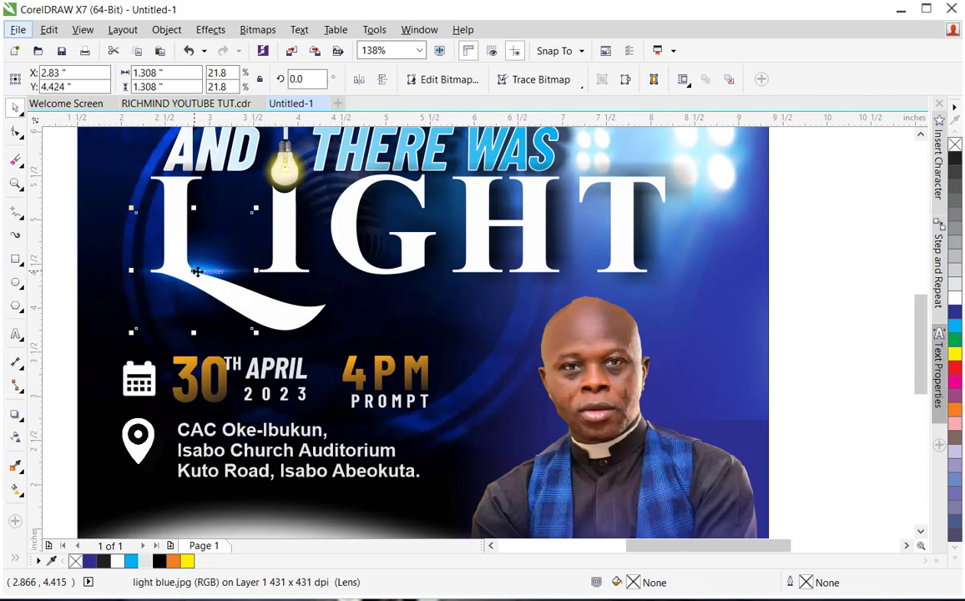
# Step: Place copies of the flare at the base of the G, T and H, with the T and H copies about 1.48 in square
pyautogui.moveTo(198, 271); pyautogui.dragTo(398, 274)
pyautogui.moveTo(398, 273); pyautogui.dragTo(634, 274)
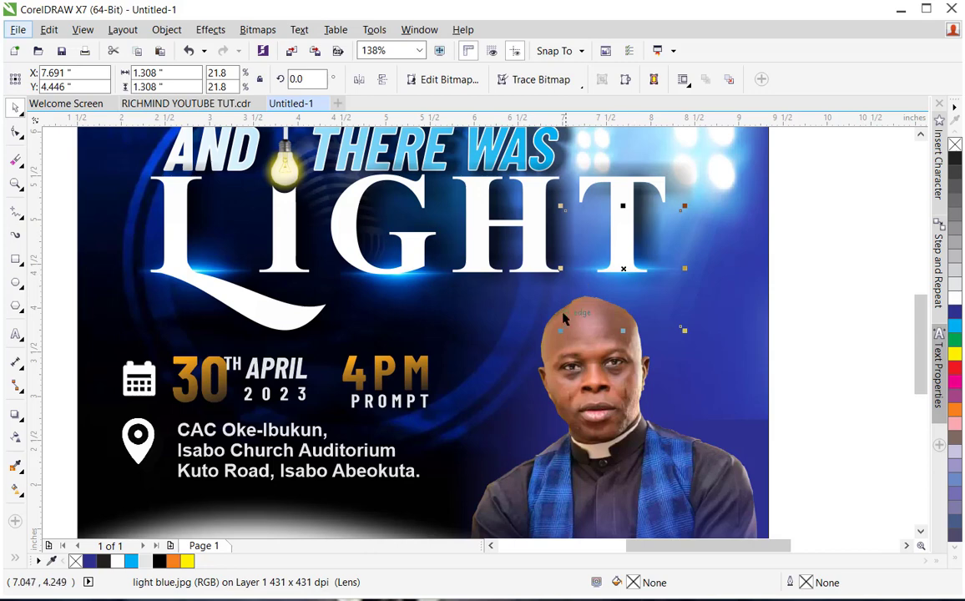
pyautogui.moveTo(558, 332); pyautogui.dragTo(512, 346)
pyautogui.moveTo(614, 279); pyautogui.dragTo(511, 285)
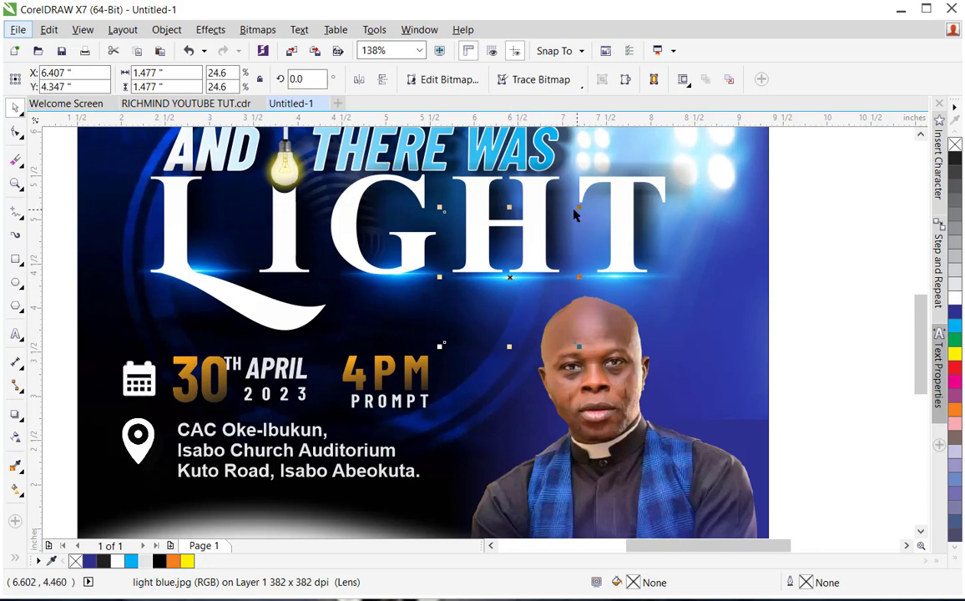
# Step: Enlarge the flare under the H slightly and resize the one under the G to about 1.35 in square
pyautogui.moveTo(578, 206); pyautogui.dragTo(590, 195)
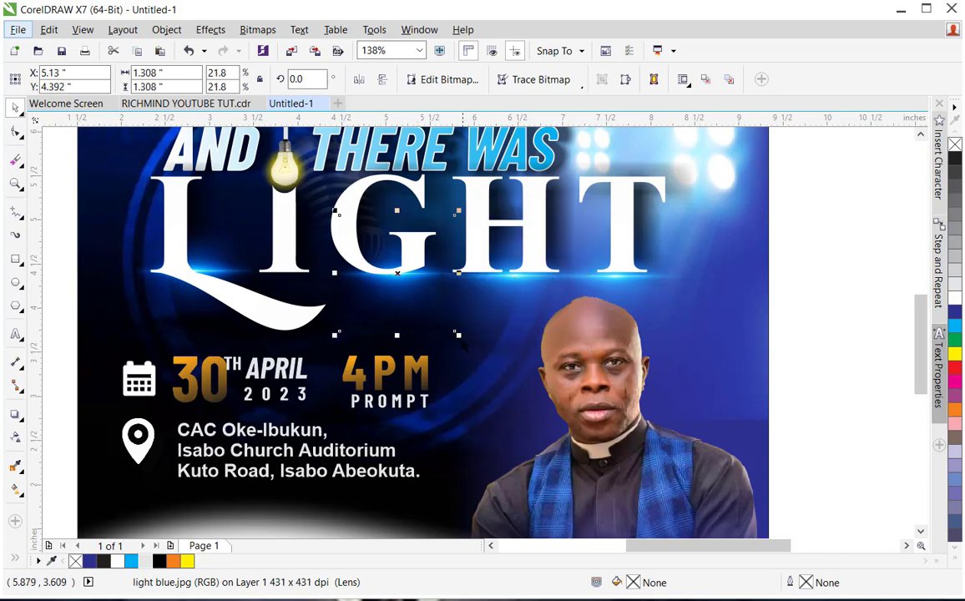
pyautogui.moveTo(457, 335); pyautogui.dragTo(461, 338)
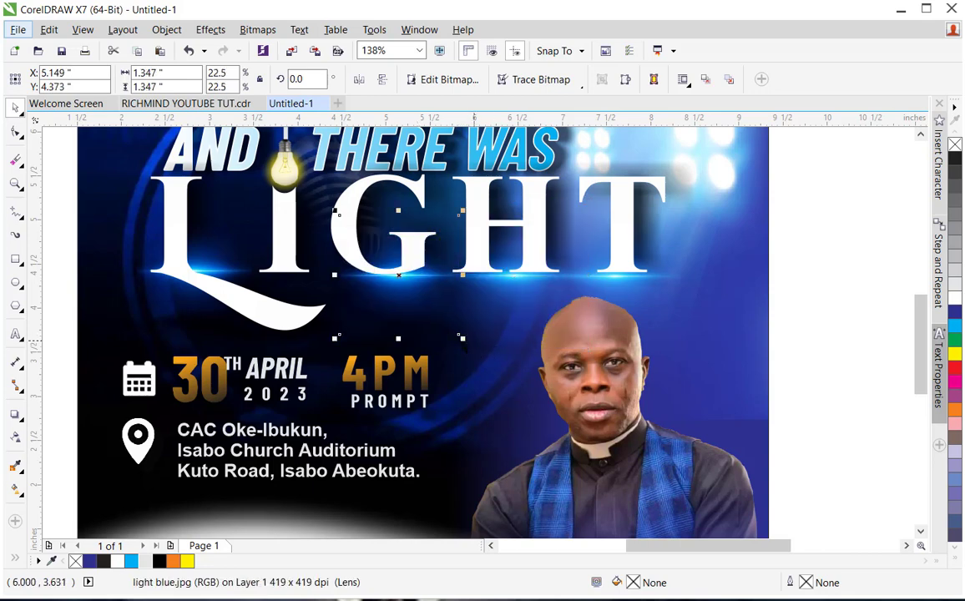
# Step: Nudge the flare at the base of the L up slightly and stretch it to about 2.05 in wide by 1.48 in high
pyautogui.click(143, 273)
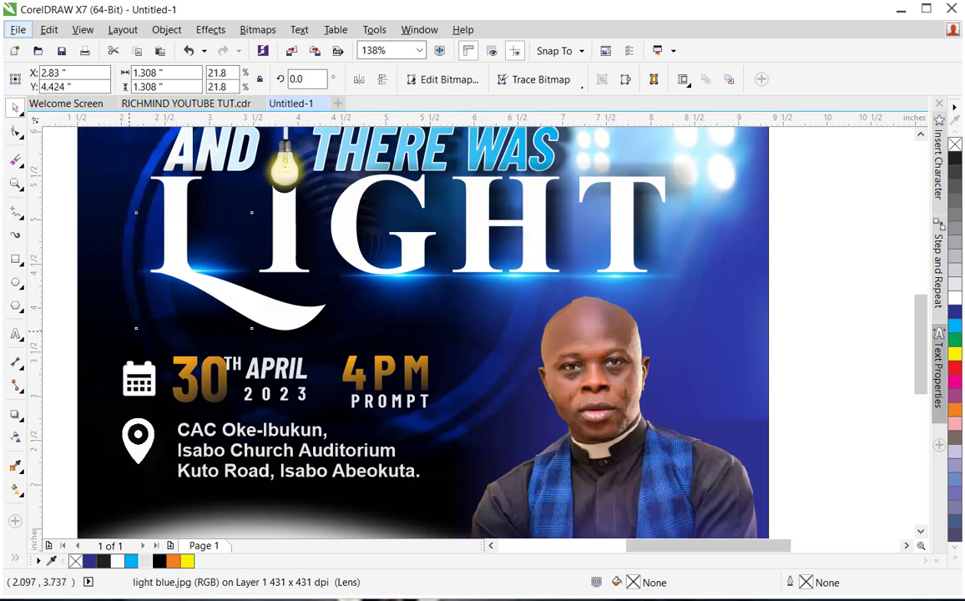
pyautogui.moveTo(131, 331); pyautogui.dragTo(122, 342)
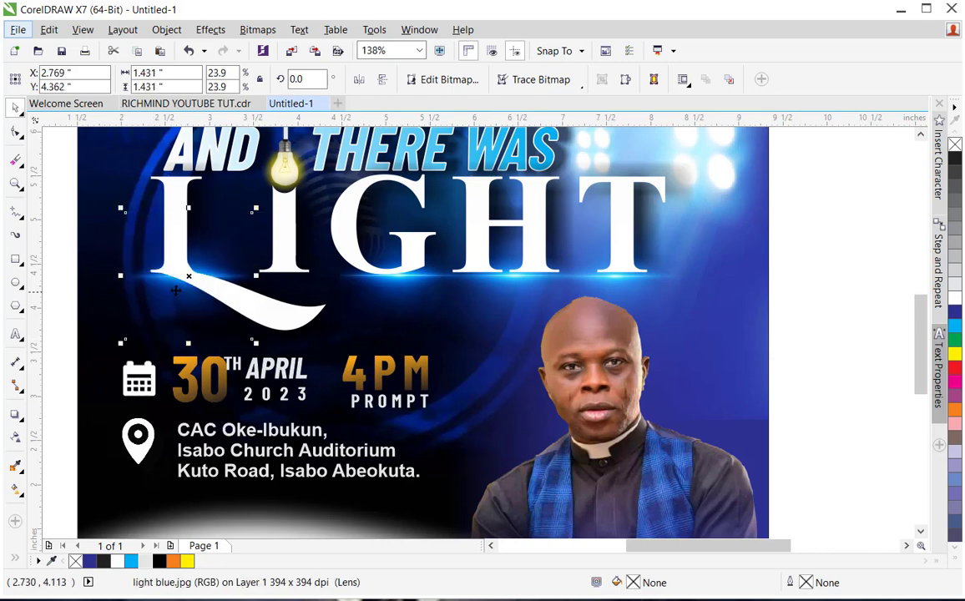
pyautogui.press('Up')
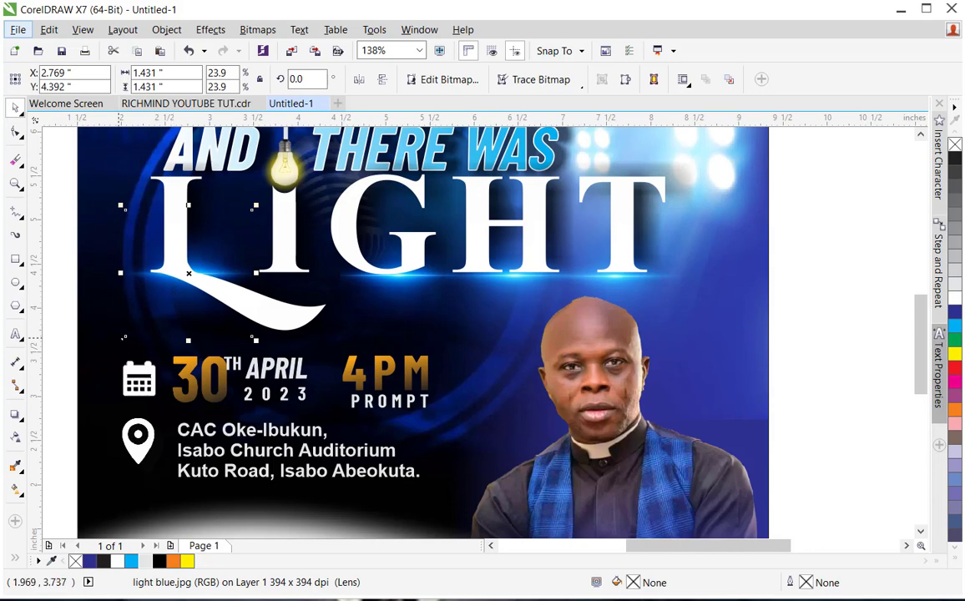
pyautogui.moveTo(121, 273); pyautogui.dragTo(79, 289)
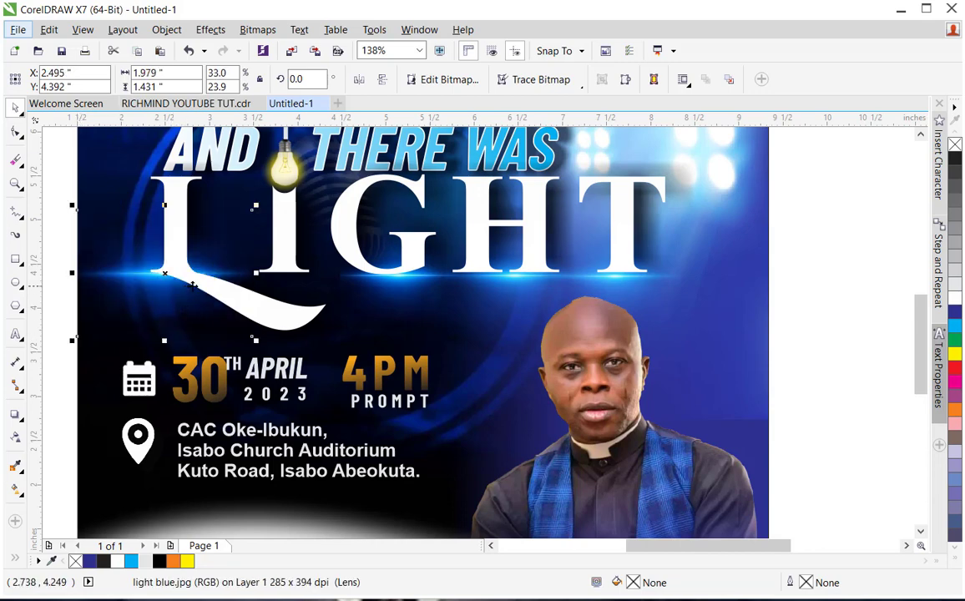
pyautogui.moveTo(258, 343); pyautogui.dragTo(282, 347)
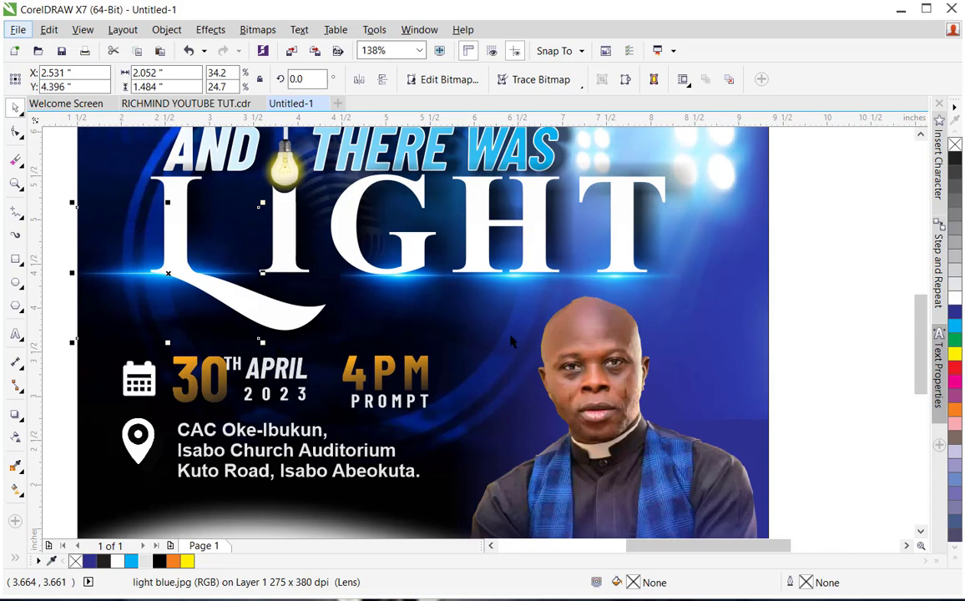
# Step: Stretch the flare at the base of the G toward the I, to about 1.84 in wide by 1.43 in high
pyautogui.click(404, 280)
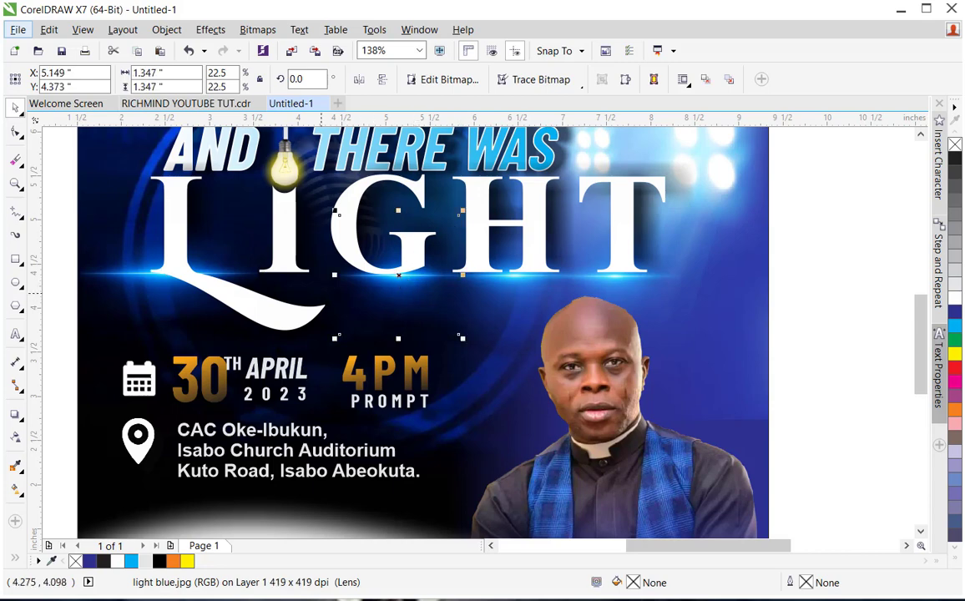
pyautogui.moveTo(334, 275); pyautogui.dragTo(298, 286)
pyautogui.moveTo(300, 337); pyautogui.dragTo(283, 343)
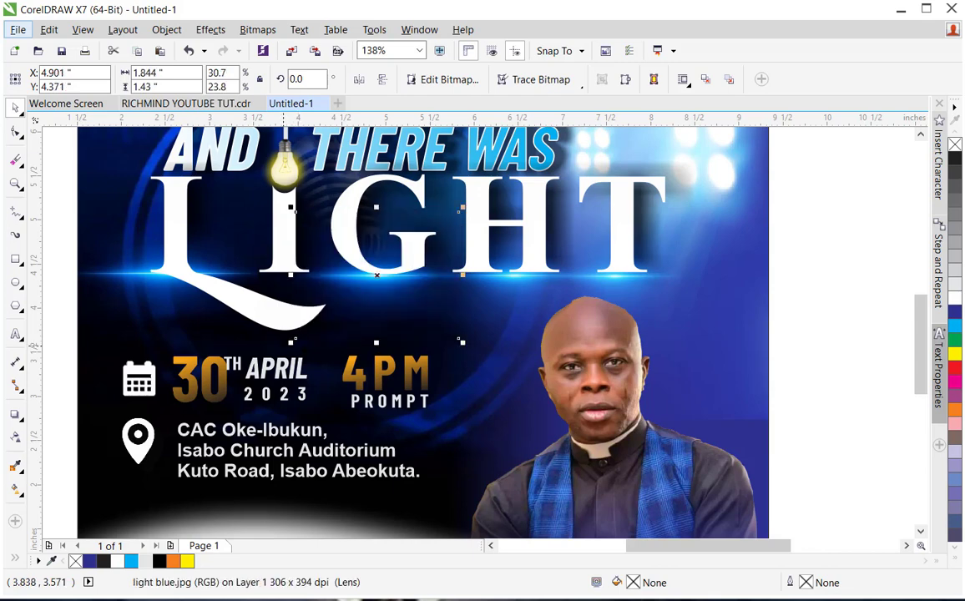
# Step: Enlarge the flare under the H to about 1.75 in square and nudge it up and left onto the title's baseline
pyautogui.click(549, 282)
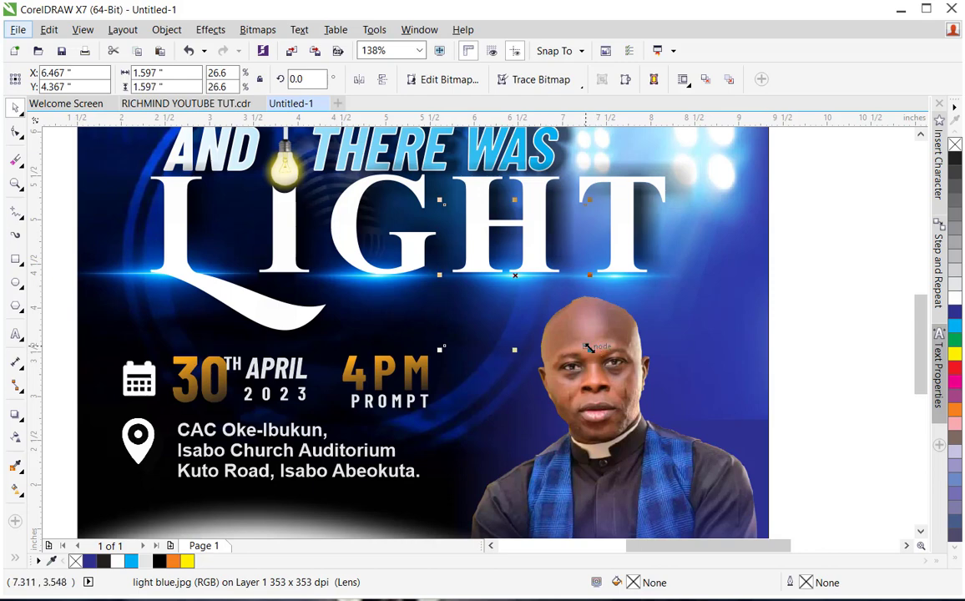
pyautogui.moveTo(588, 347); pyautogui.dragTo(593, 359)
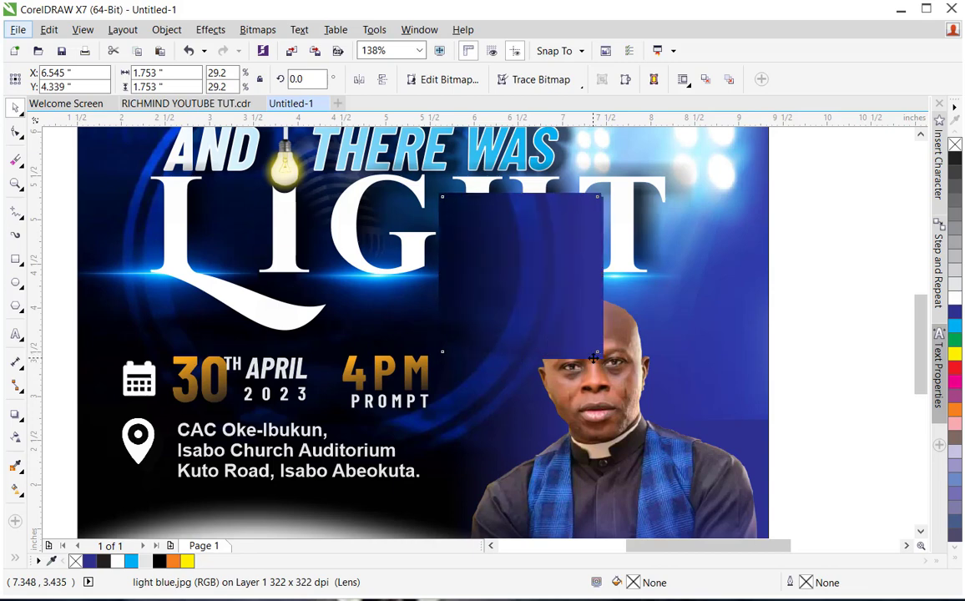
pyautogui.press('Up')
pyautogui.press('Left')
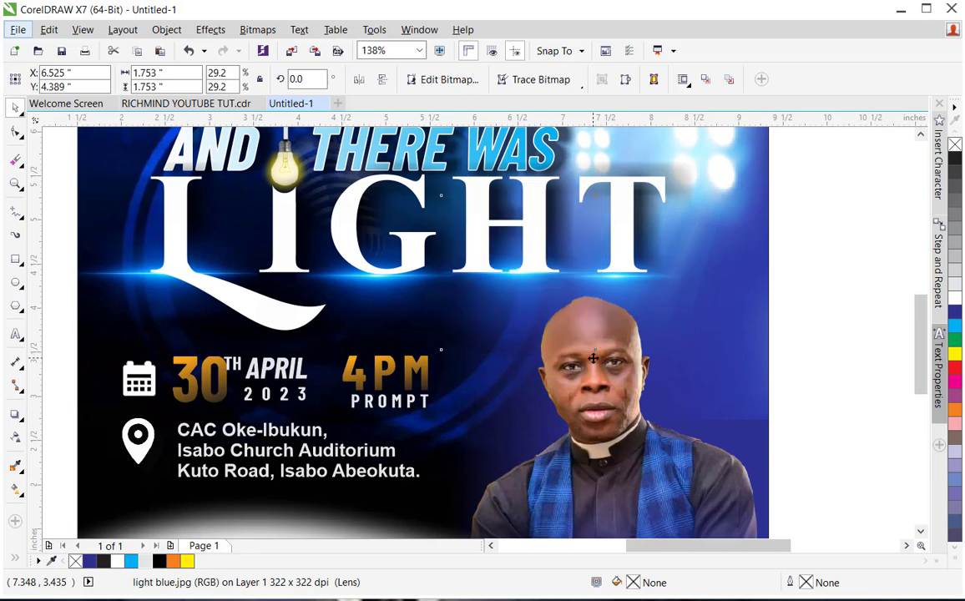
# Step: Place a copy of the G flare just below the 30TH APRIL 2023 date, sized about 1.95 by 1.52 in
pyautogui.click(161, 284)
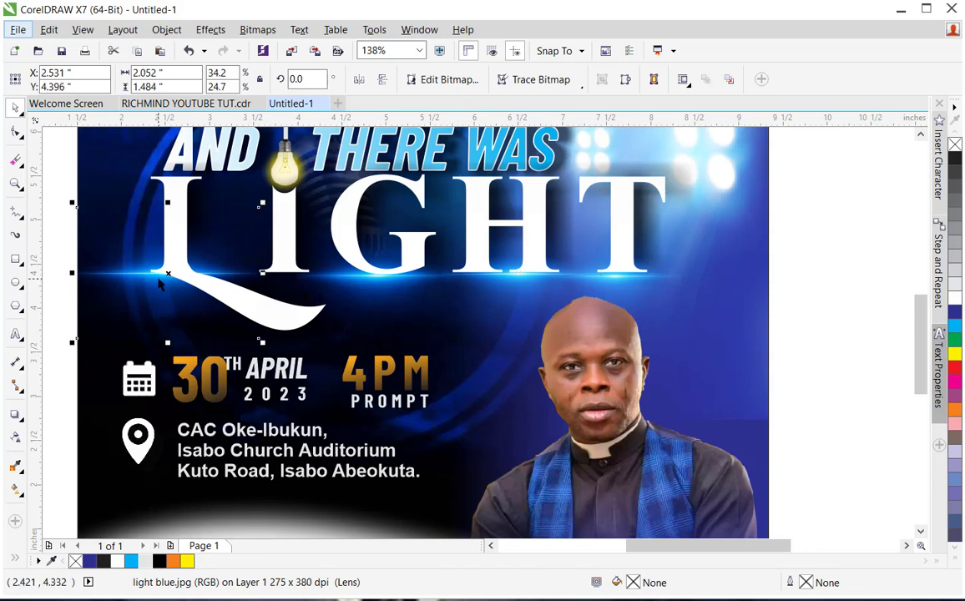
pyautogui.moveTo(406, 285); pyautogui.dragTo(262, 410)
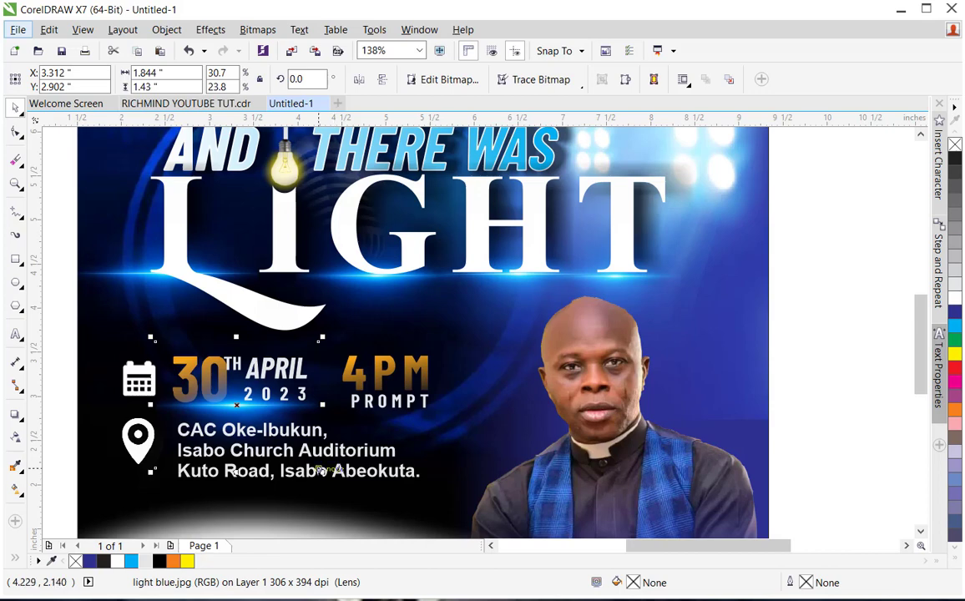
pyautogui.moveTo(318, 467); pyautogui.dragTo(330, 477)
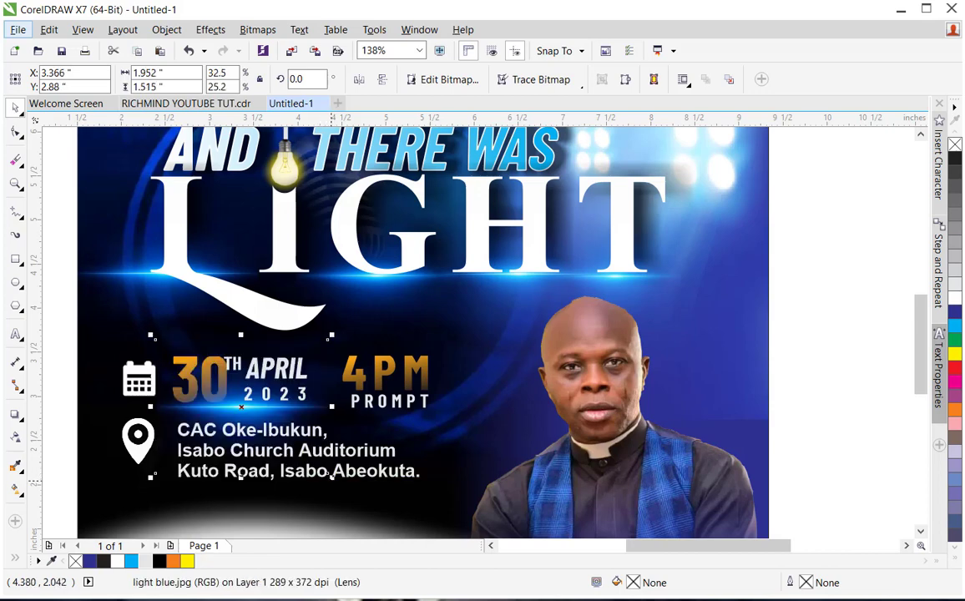
pyautogui.press('Down')
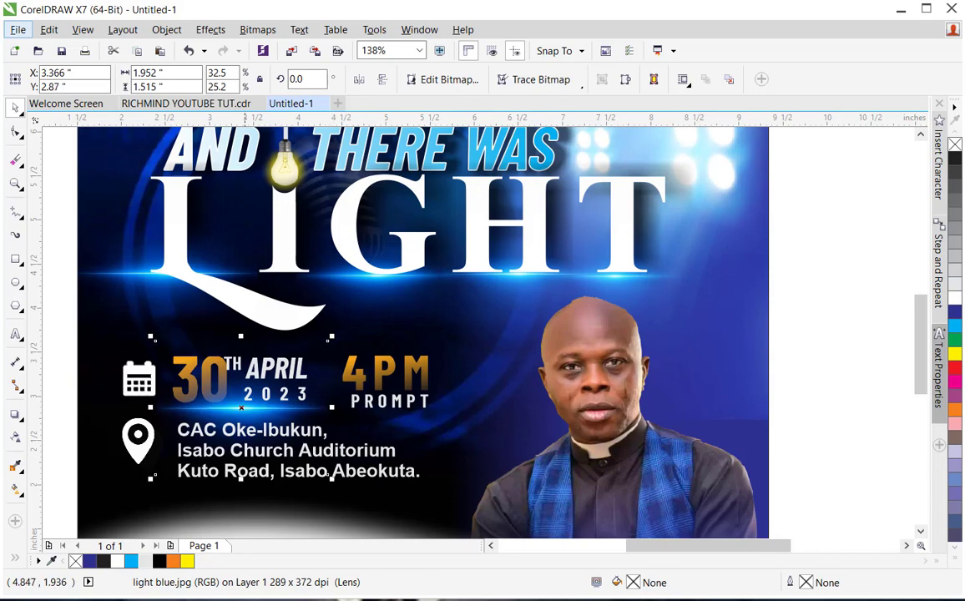
# Step: Copy the date's flare onto the light bulb above the I and narrow the copy to about 1.67 in wide
pyautogui.moveTo(223, 373); pyautogui.dragTo(289, 181)
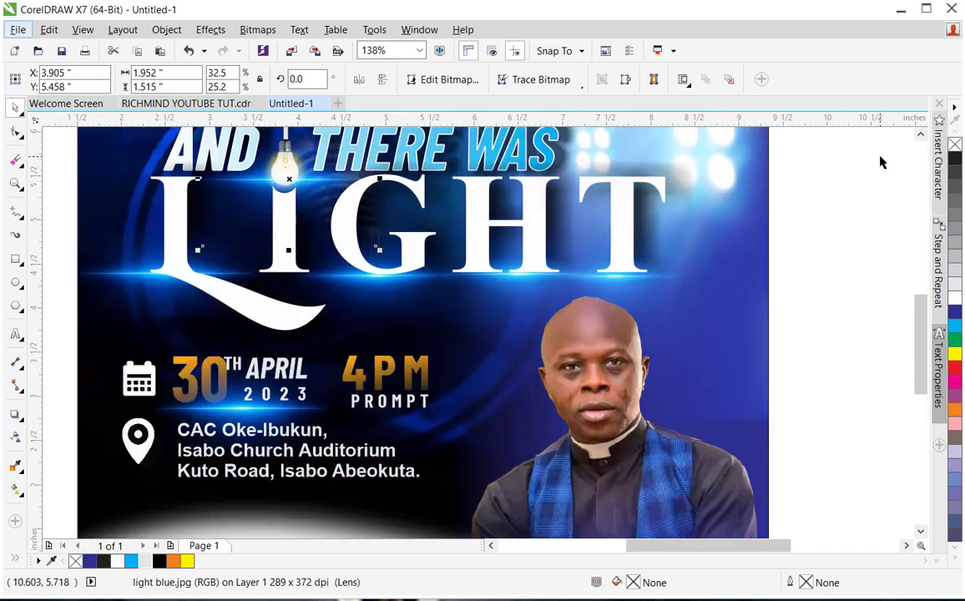
pyautogui.click(921, 135)
pyautogui.click(921, 136)
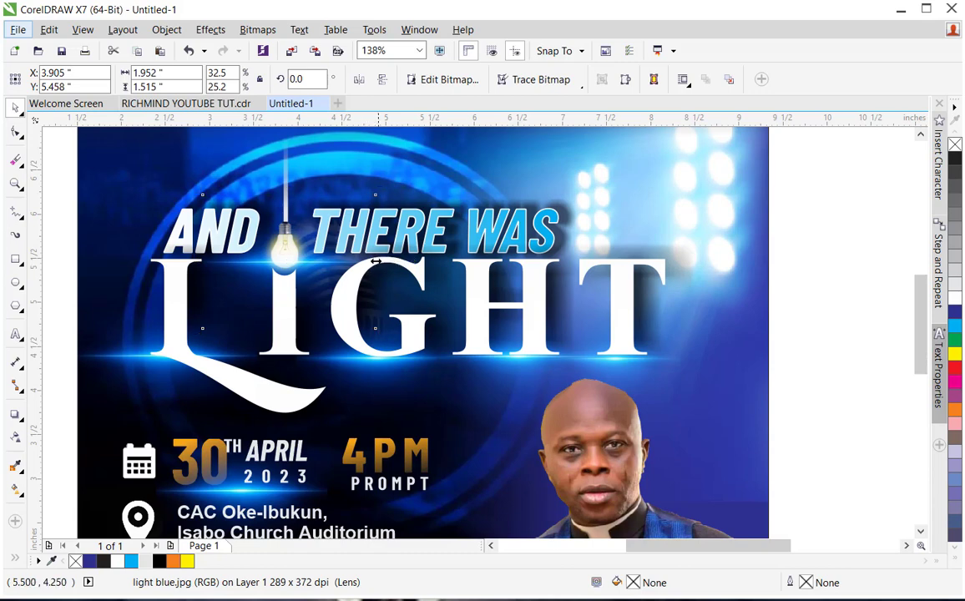
pyautogui.moveTo(376, 261); pyautogui.dragTo(351, 261)
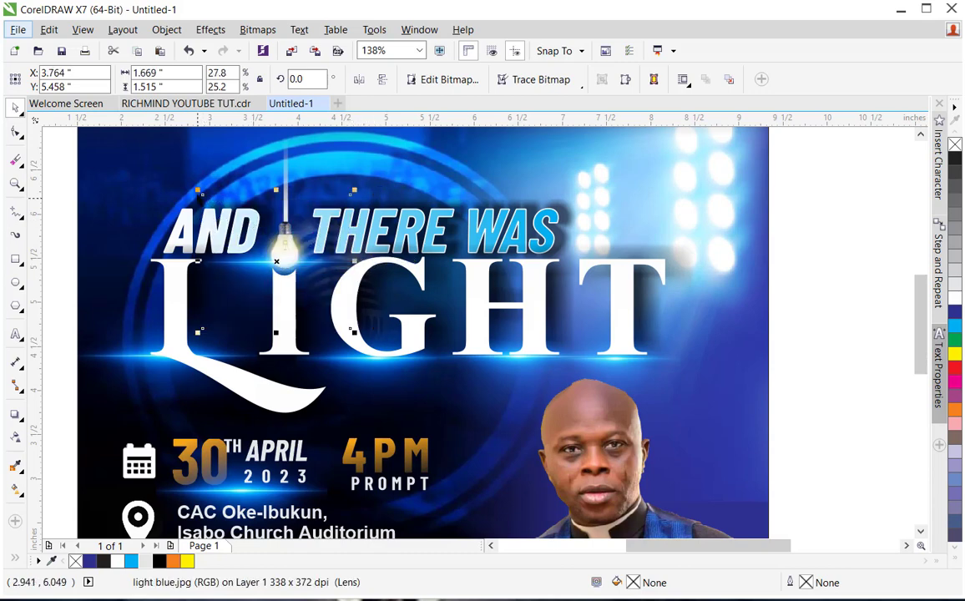
# Step: Apply a Gaussian Blur with an 11-pixel radius to the flare on the light bulb
pyautogui.click(246, 31)
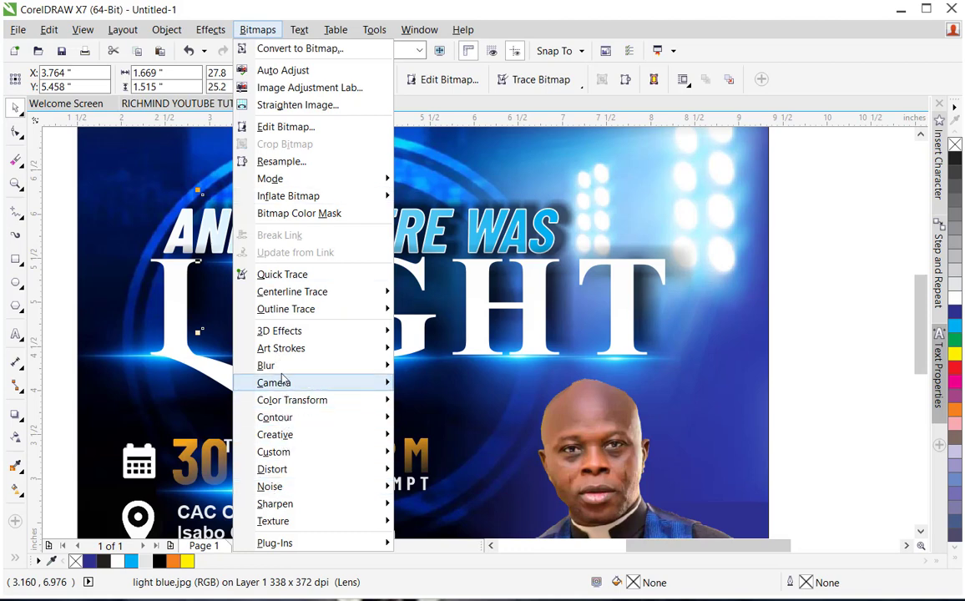
pyautogui.moveTo(282, 369)
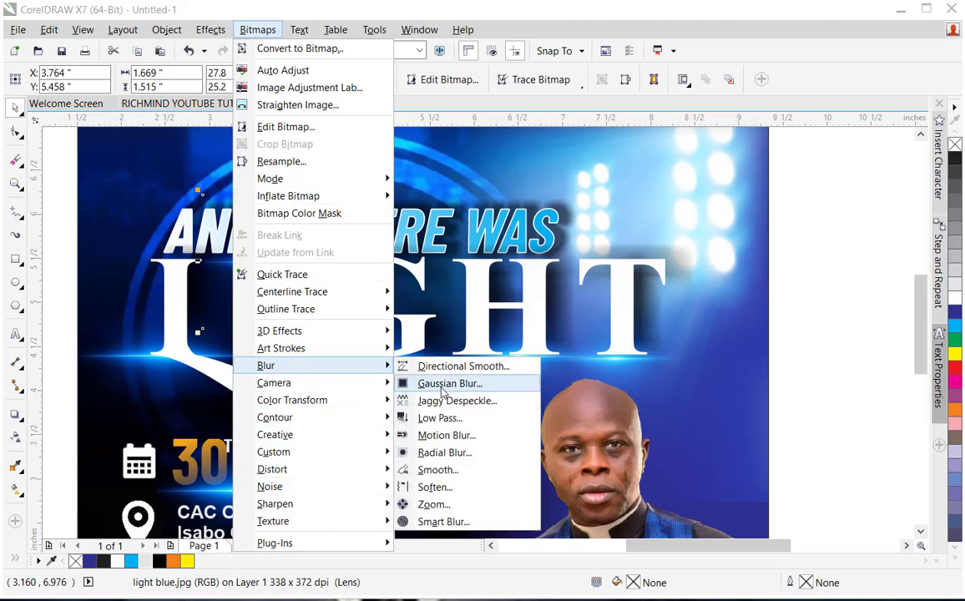
pyautogui.click(443, 389)
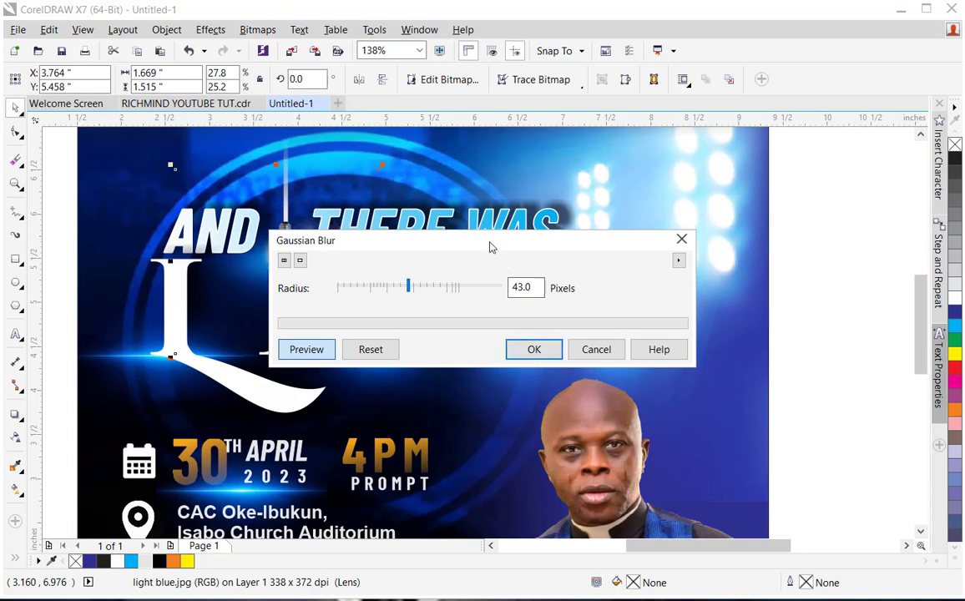
pyautogui.moveTo(491, 248); pyautogui.dragTo(580, 240)
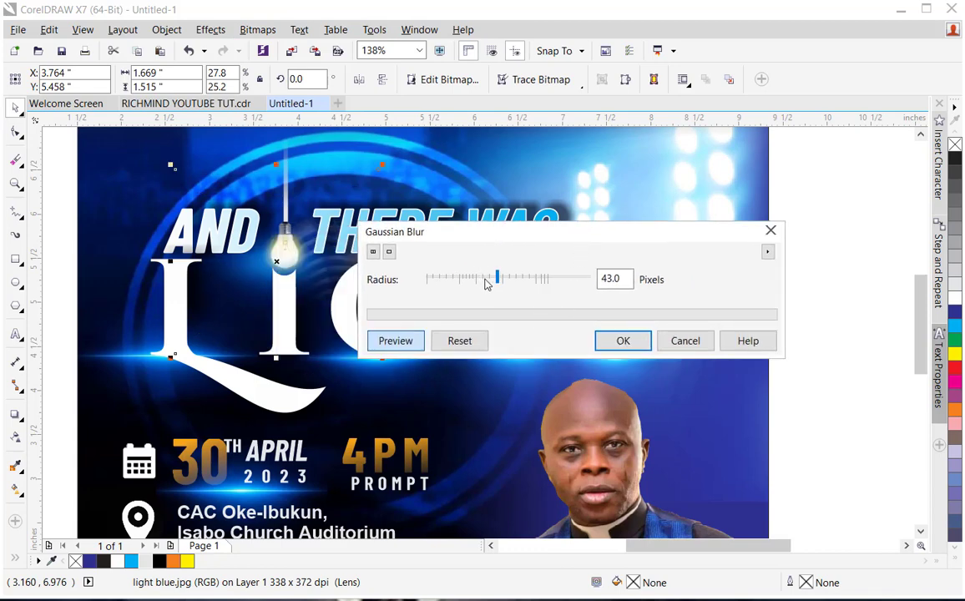
pyautogui.click(487, 280)
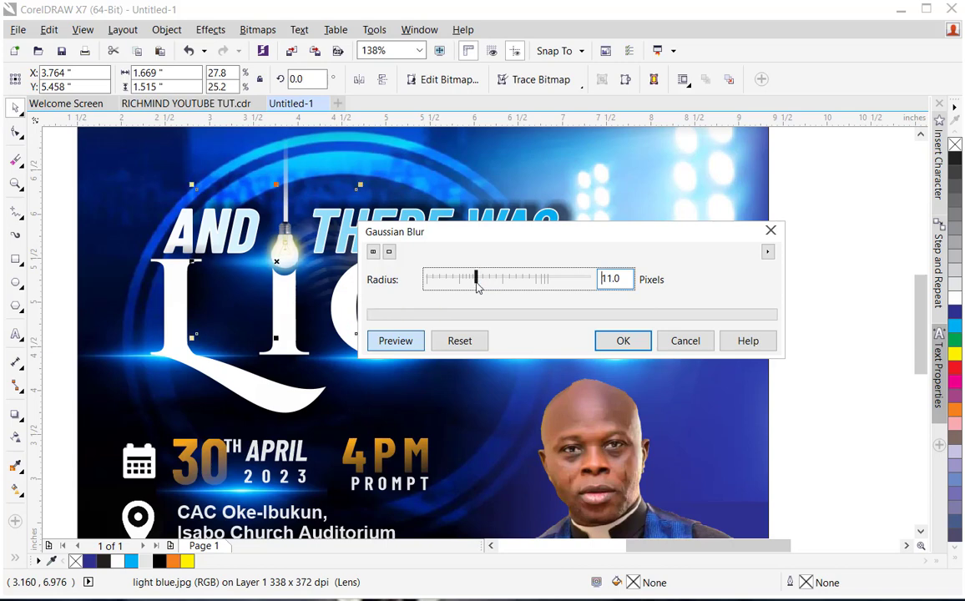
pyautogui.click(619, 348)
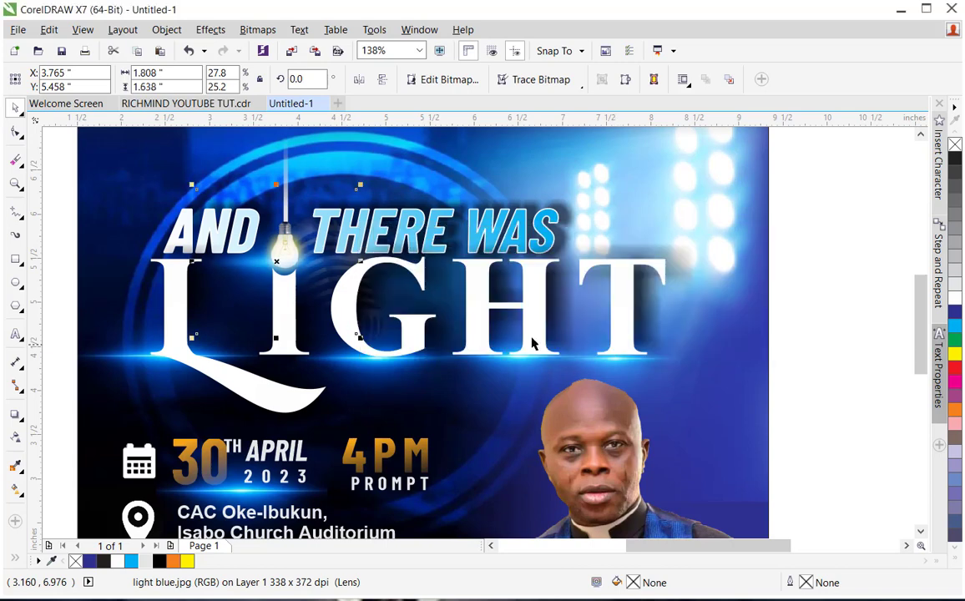
# Step: Remove the outline from the flyer's PowerClip background rectangle
pyautogui.click(16, 183)
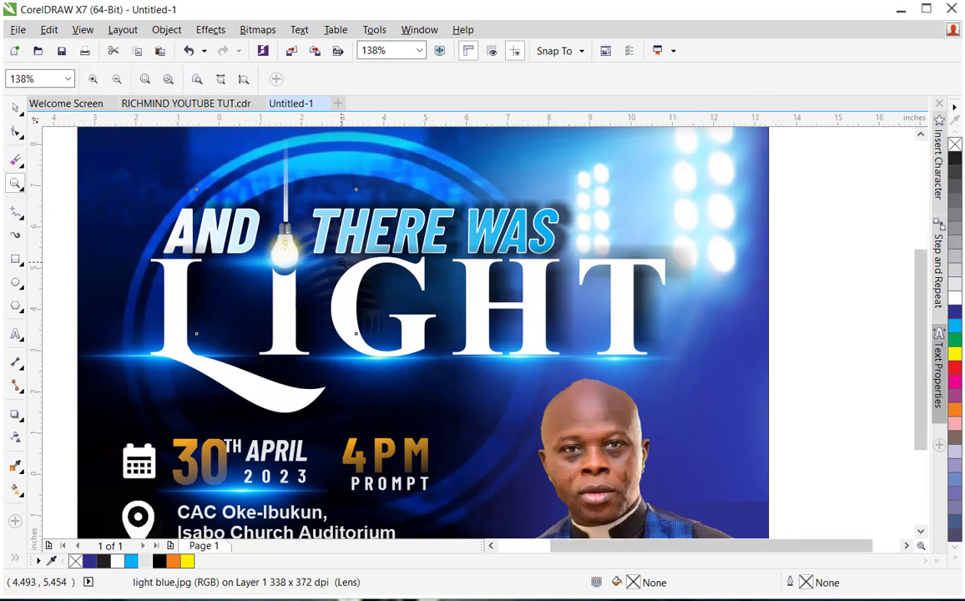
pyautogui.rightClick(342, 263)
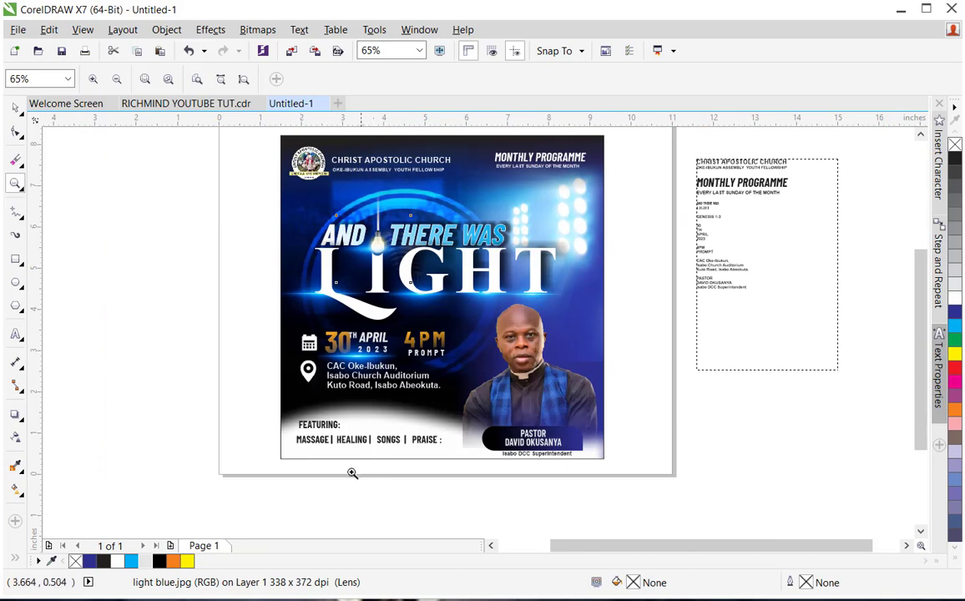
pyautogui.moveTo(277, 474); pyautogui.dragTo(542, 155)
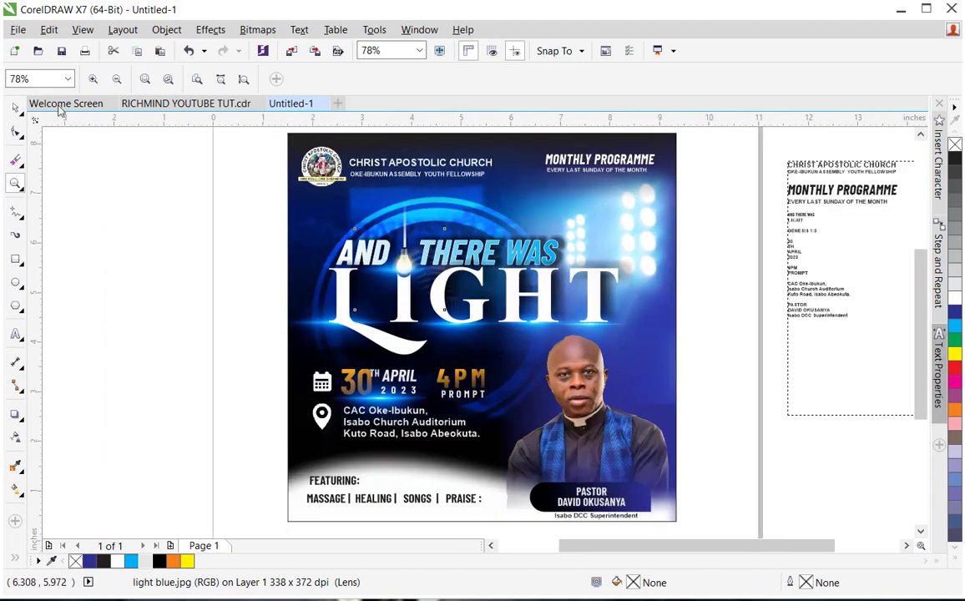
pyautogui.click(15, 107)
pyautogui.click(314, 513)
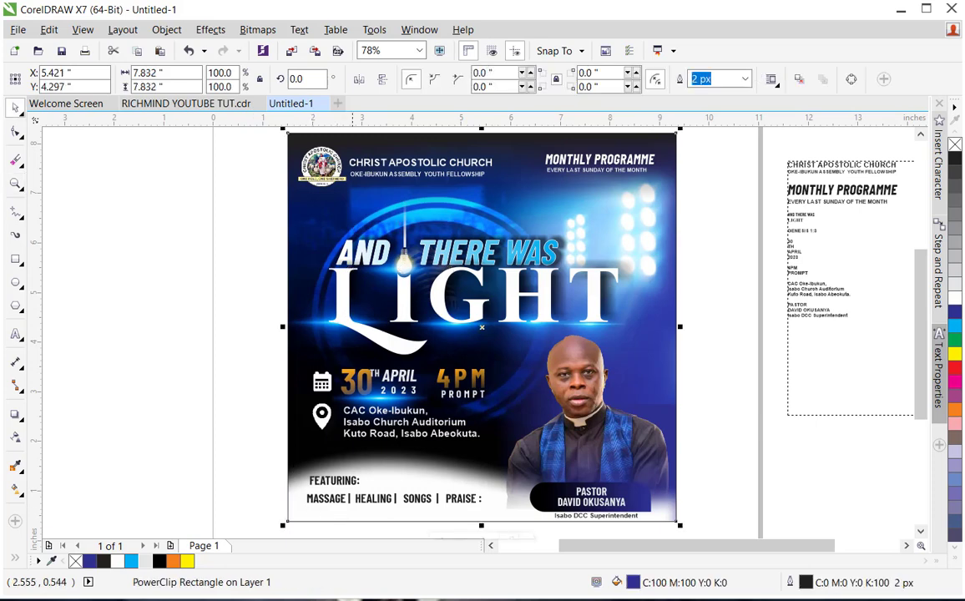
pyautogui.rightClick(955, 145)
pyautogui.click(187, 300)
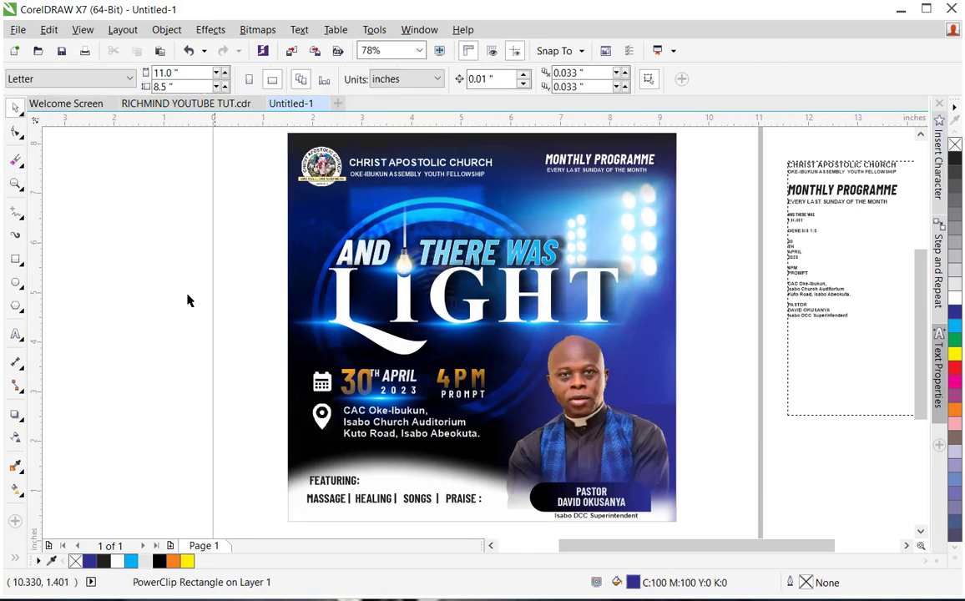
pyautogui.click(15, 183)
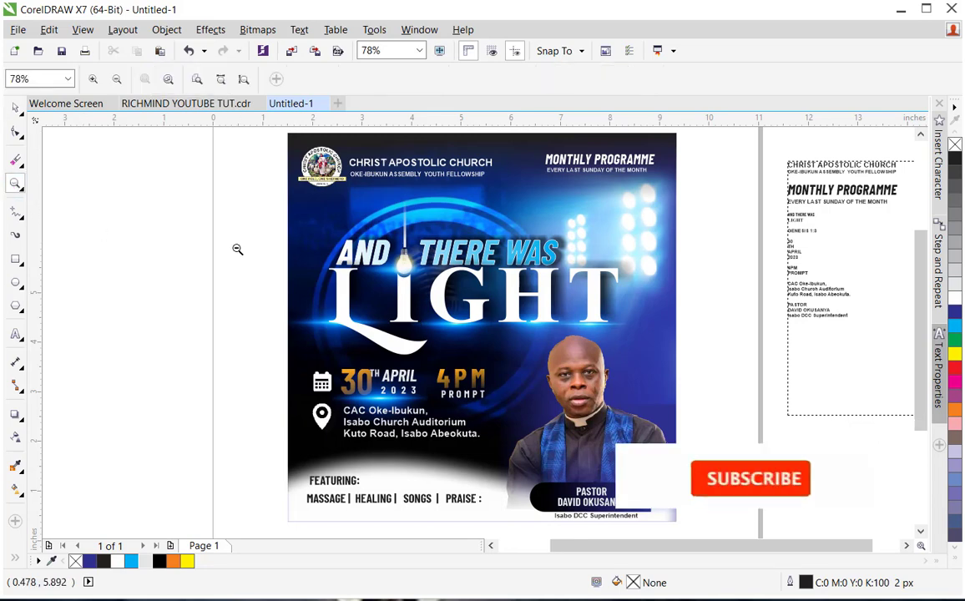
pyautogui.scroll(-1, 237, 249)
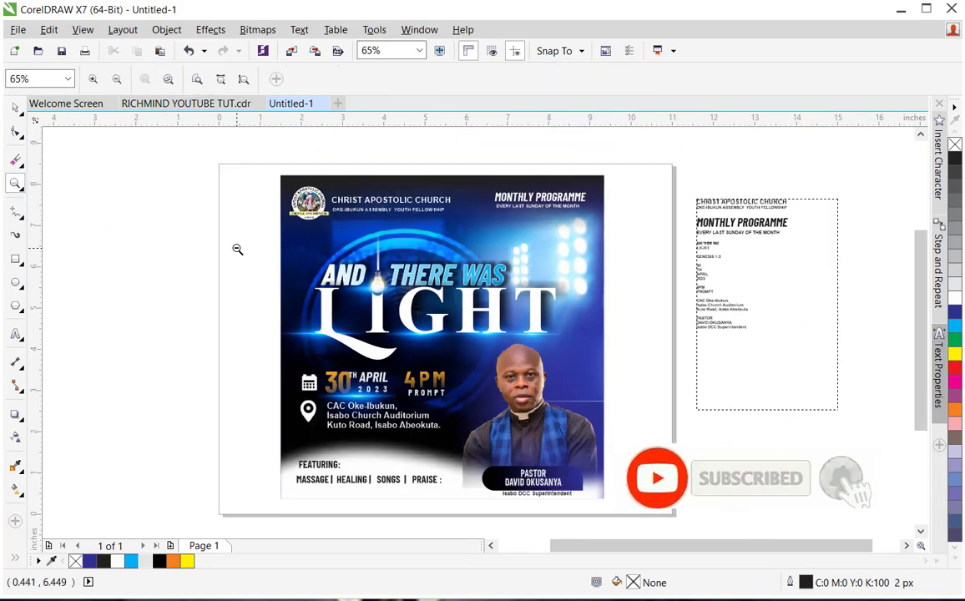